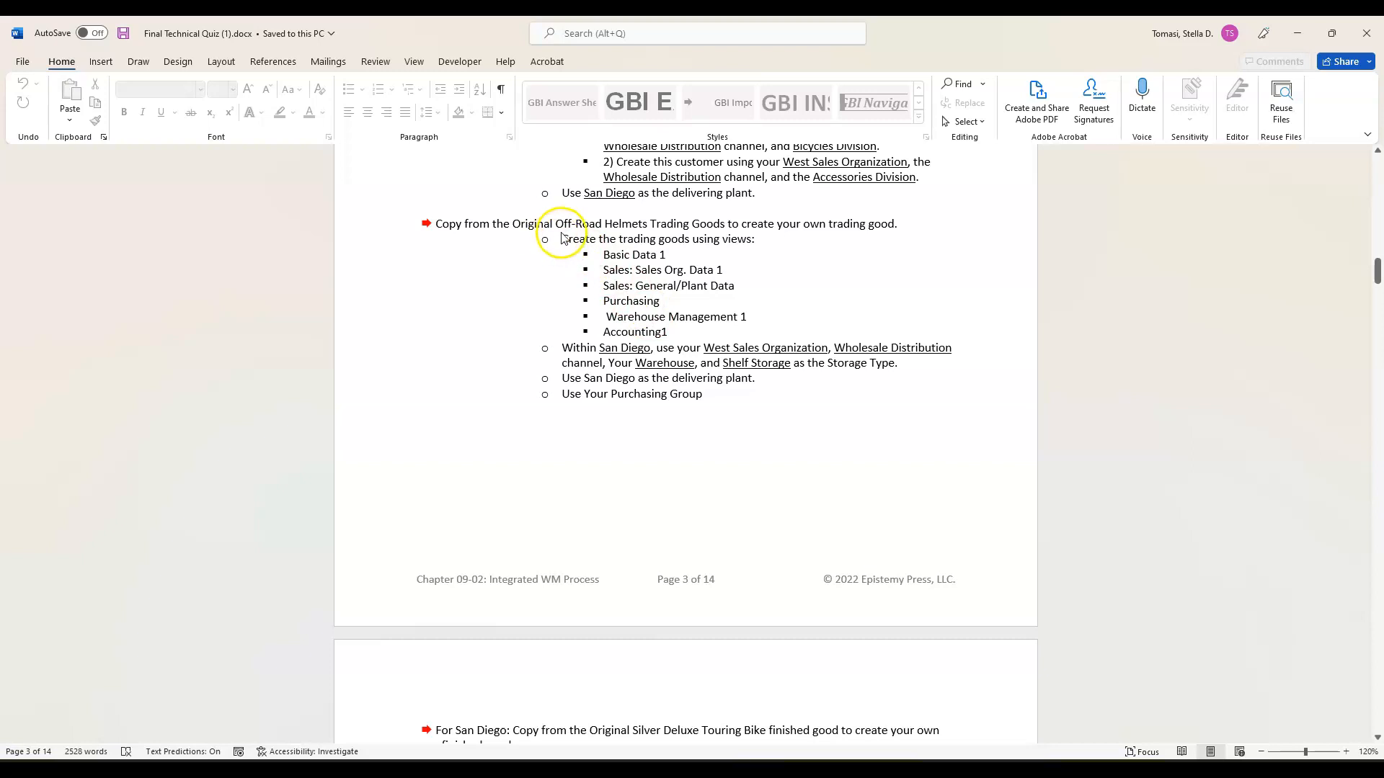
# Step: Review the quiz's master data instructions for the vendor, customer, trading good and finished goods
pyautogui.scroll(-5, 666, 490)
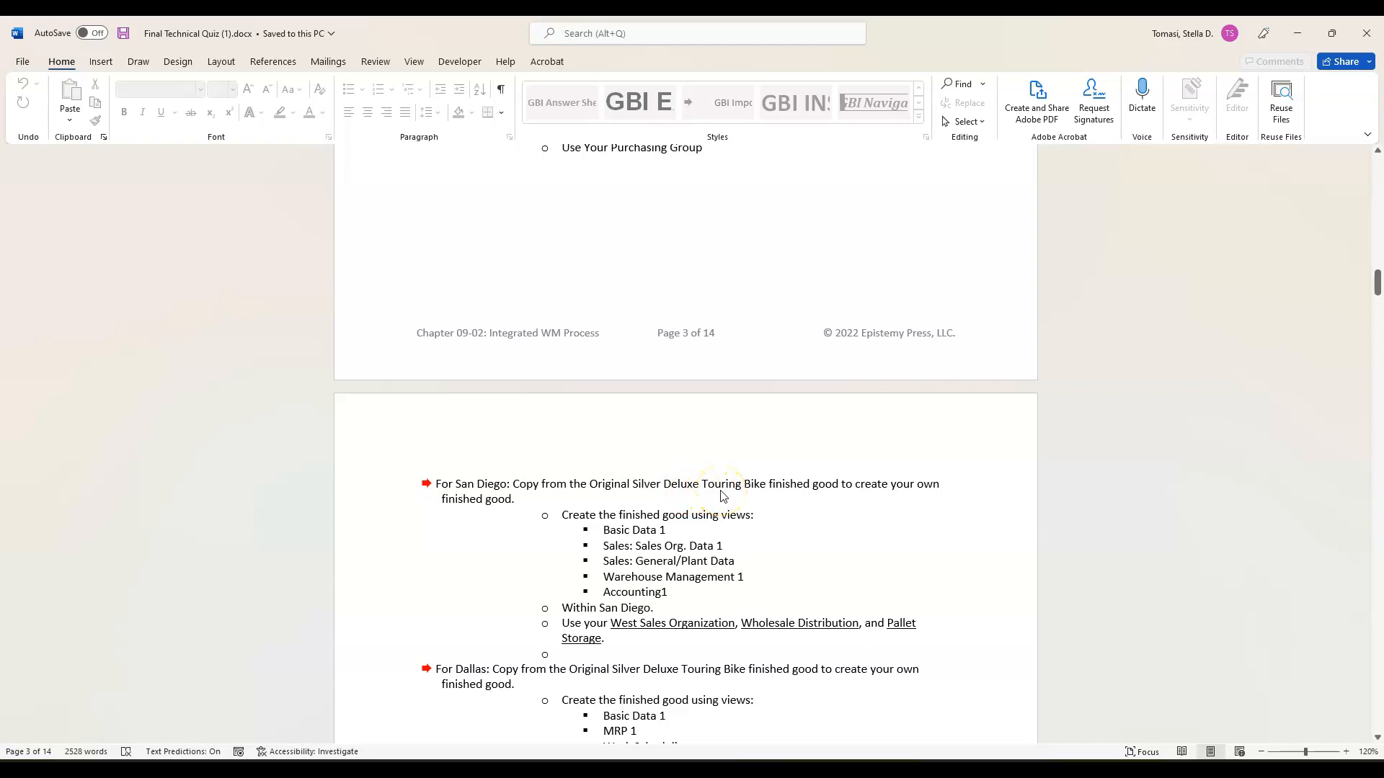
pyautogui.scroll(-2, 726, 544)
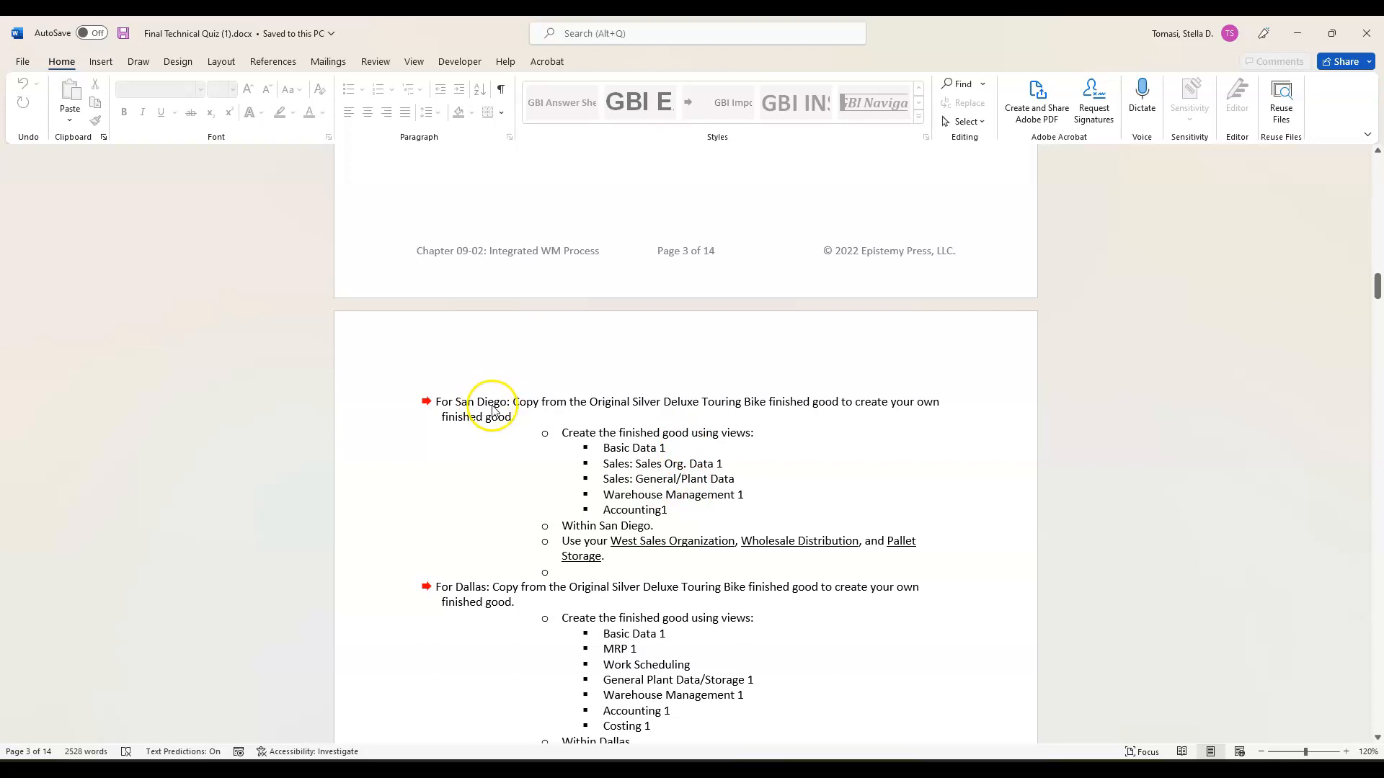
pyautogui.scroll(-3, 634, 634)
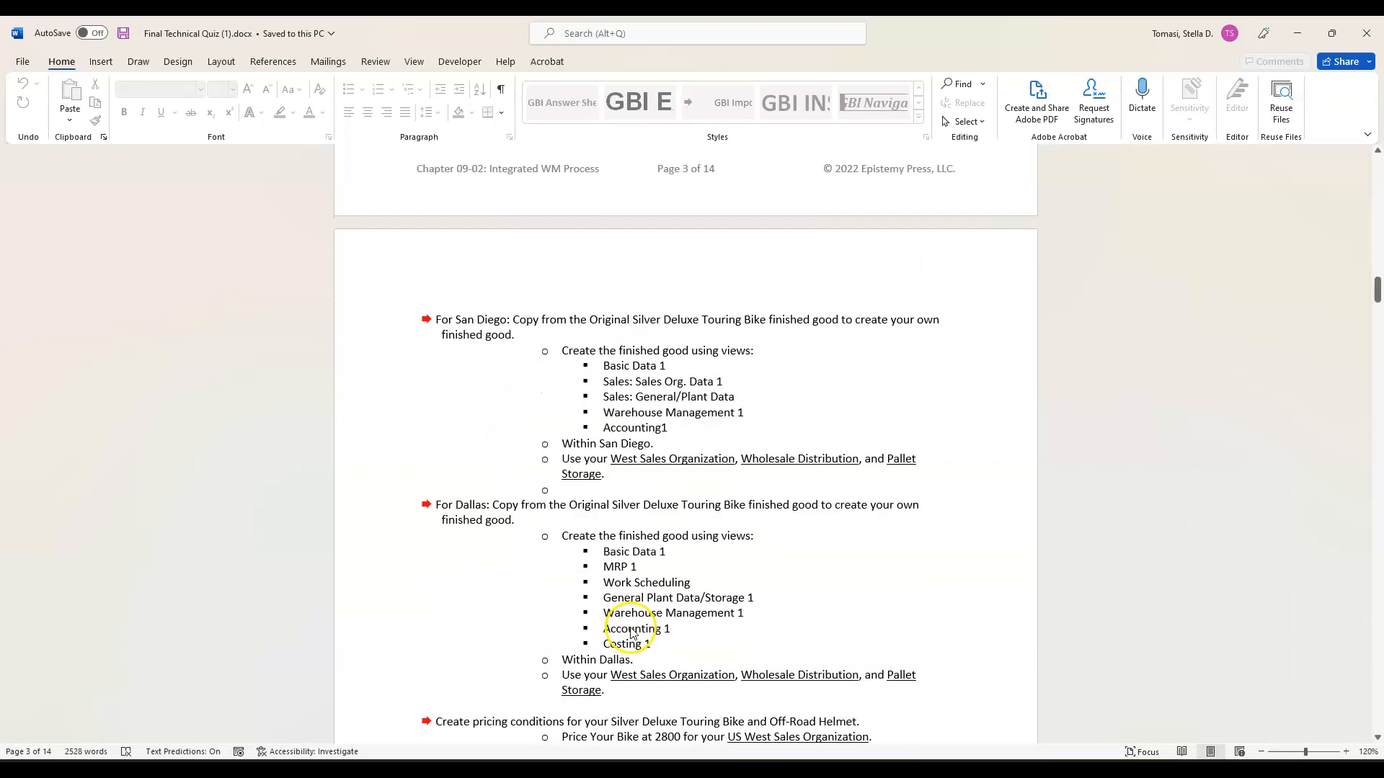
pyautogui.scroll(15, 635, 632)
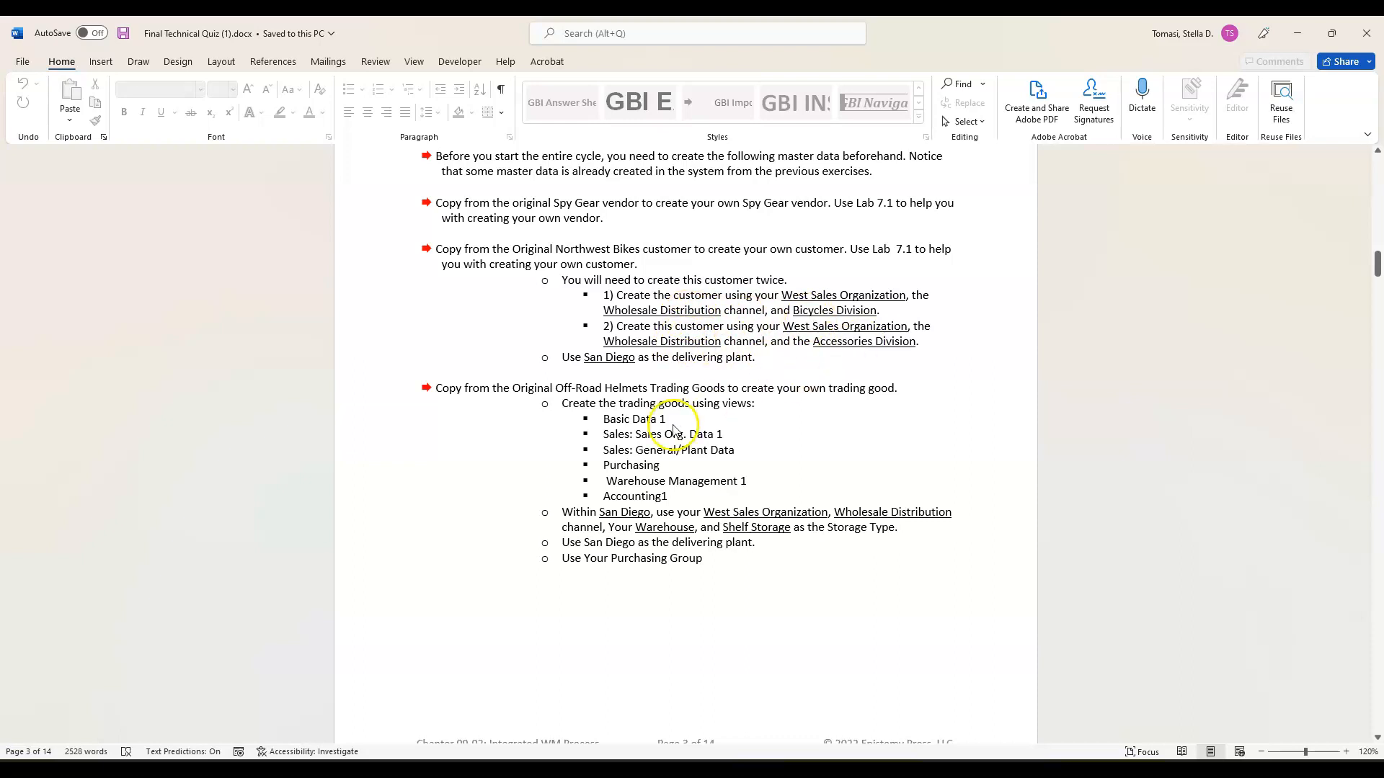
pyautogui.scroll(1, 673, 436)
pyautogui.scroll(-3, 670, 436)
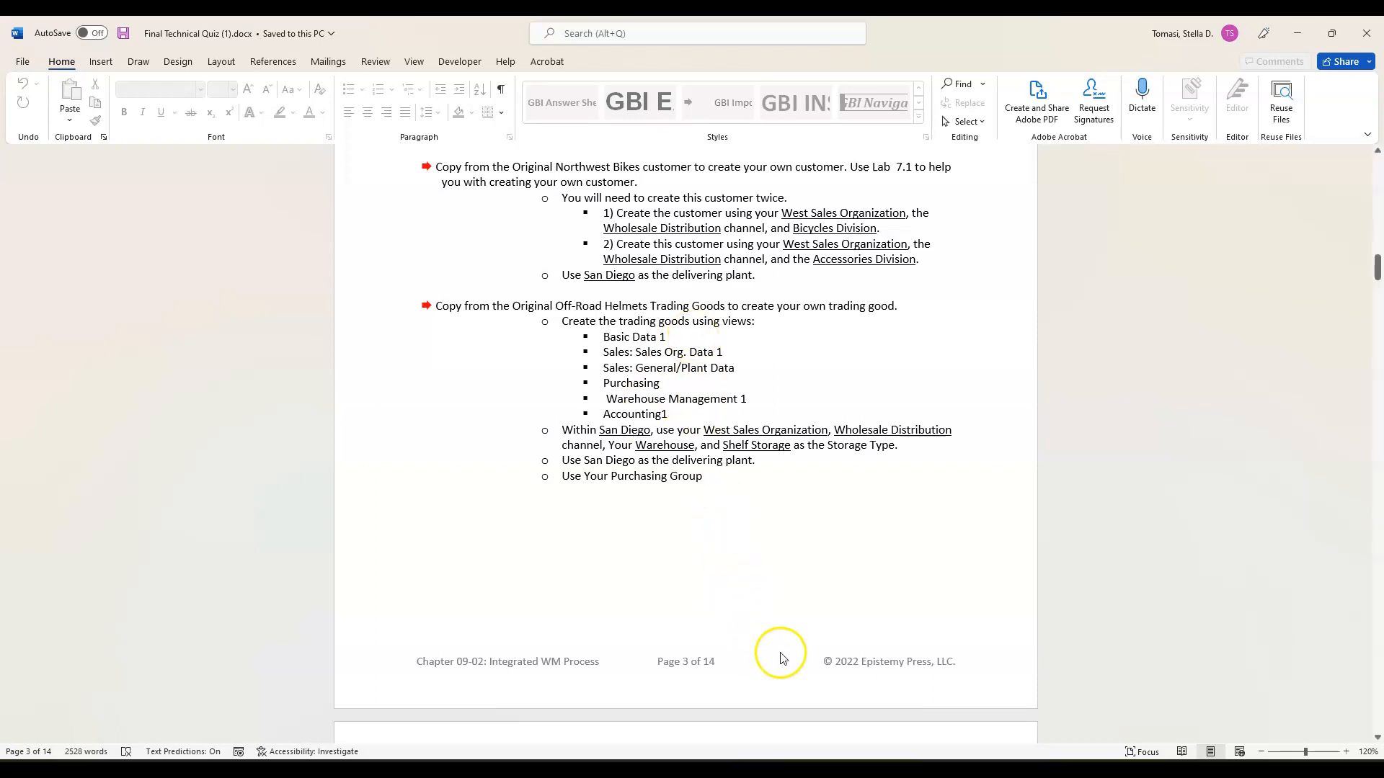
# Step: Switch to SAP Easy Access and start the Create Material transaction with code mm01
pyautogui.moveTo(841, 770)
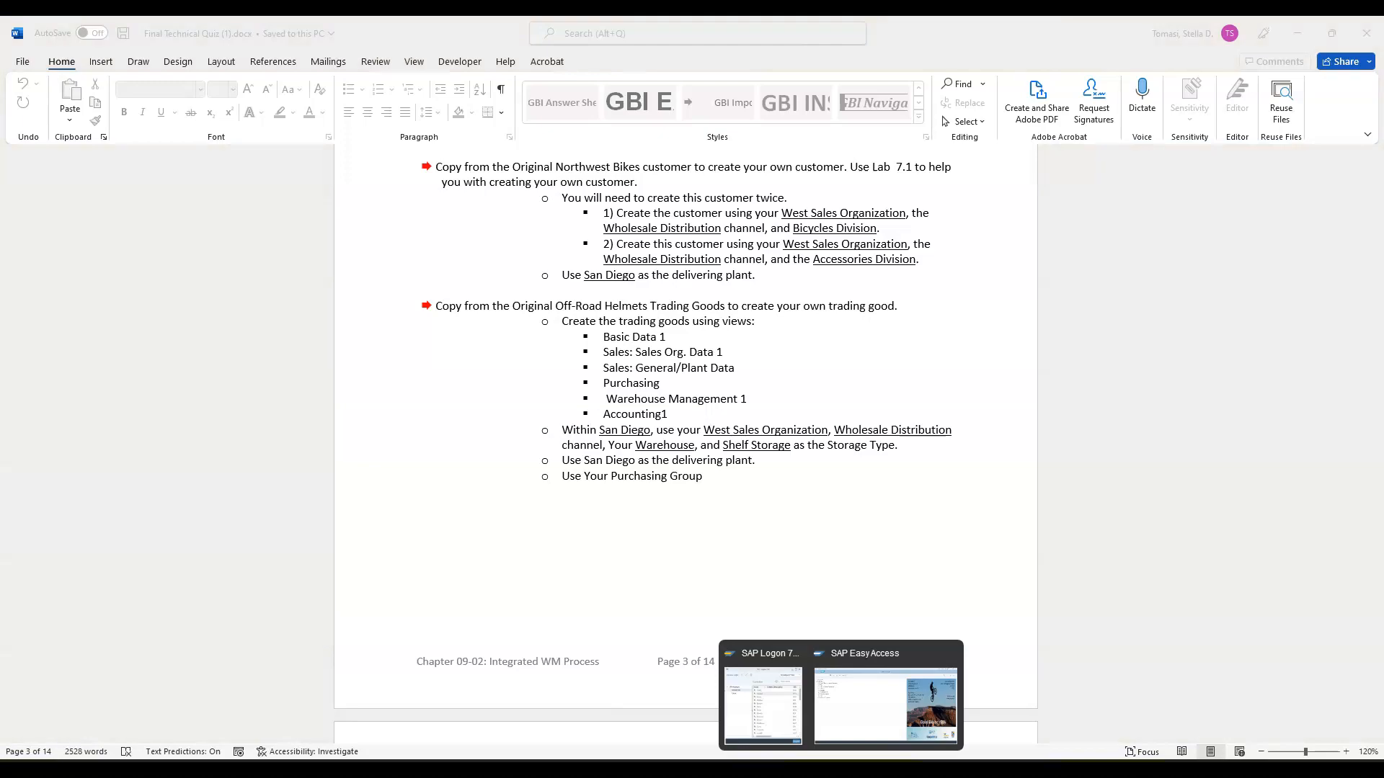
pyautogui.click(891, 701)
pyautogui.click(68, 94)
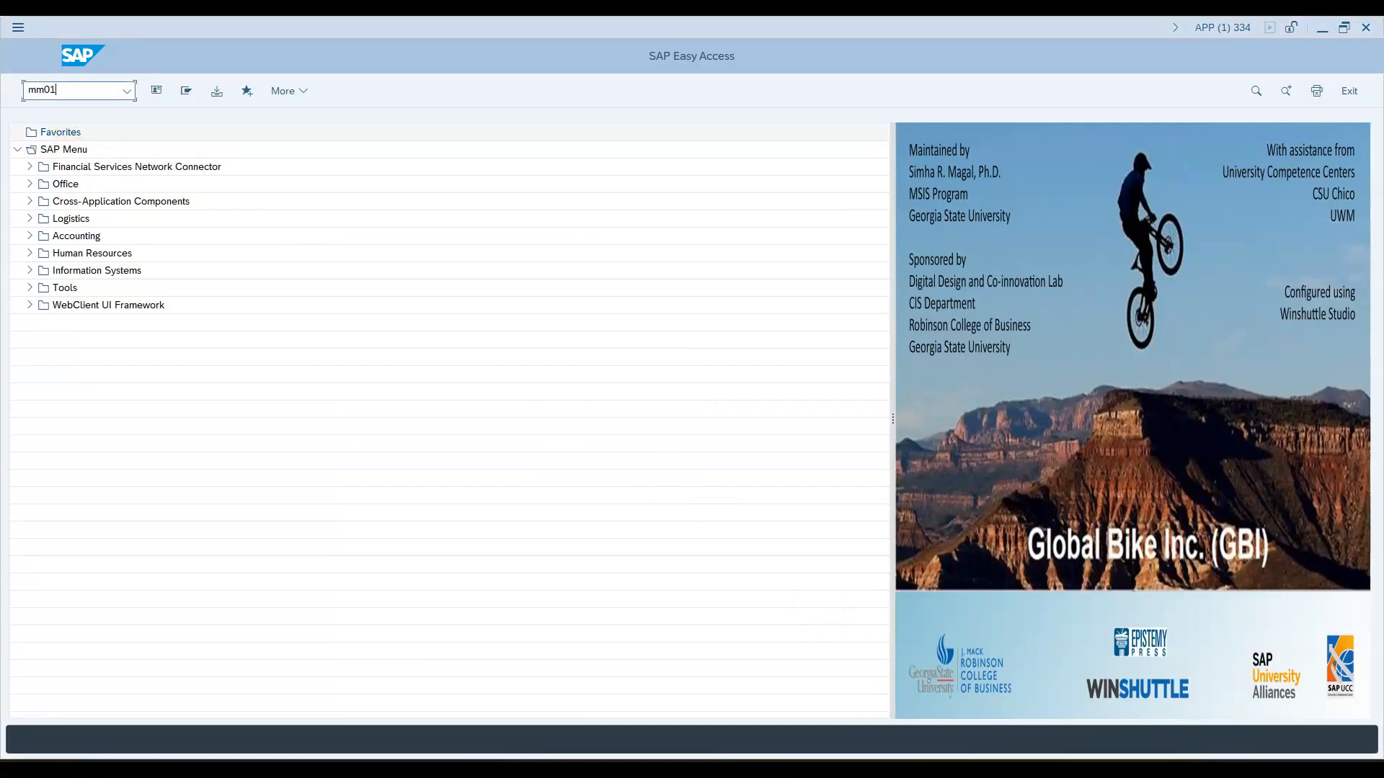
pyautogui.press('Return')
pyautogui.click(785, 126)
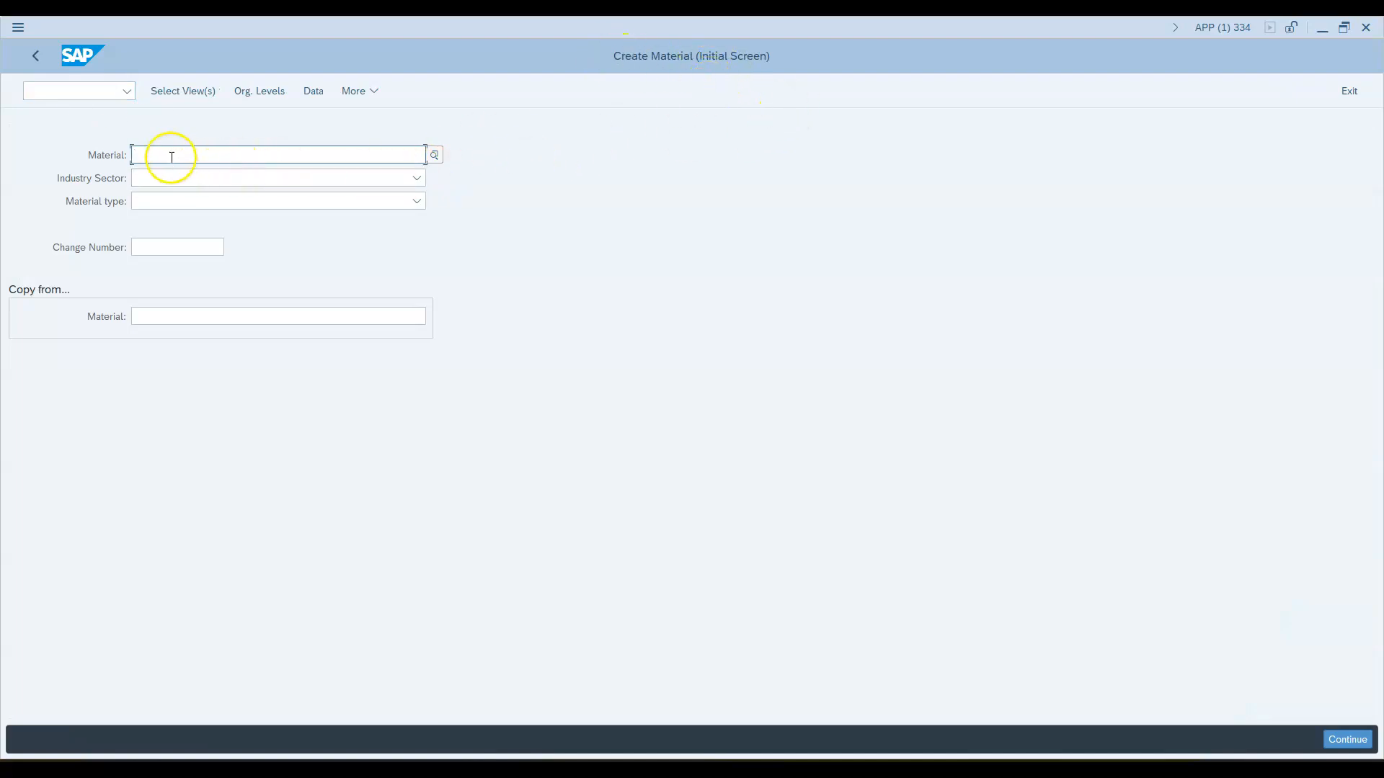
# Step: Search the existing material numbers by the description "*off helmet*"
pyautogui.click(435, 155)
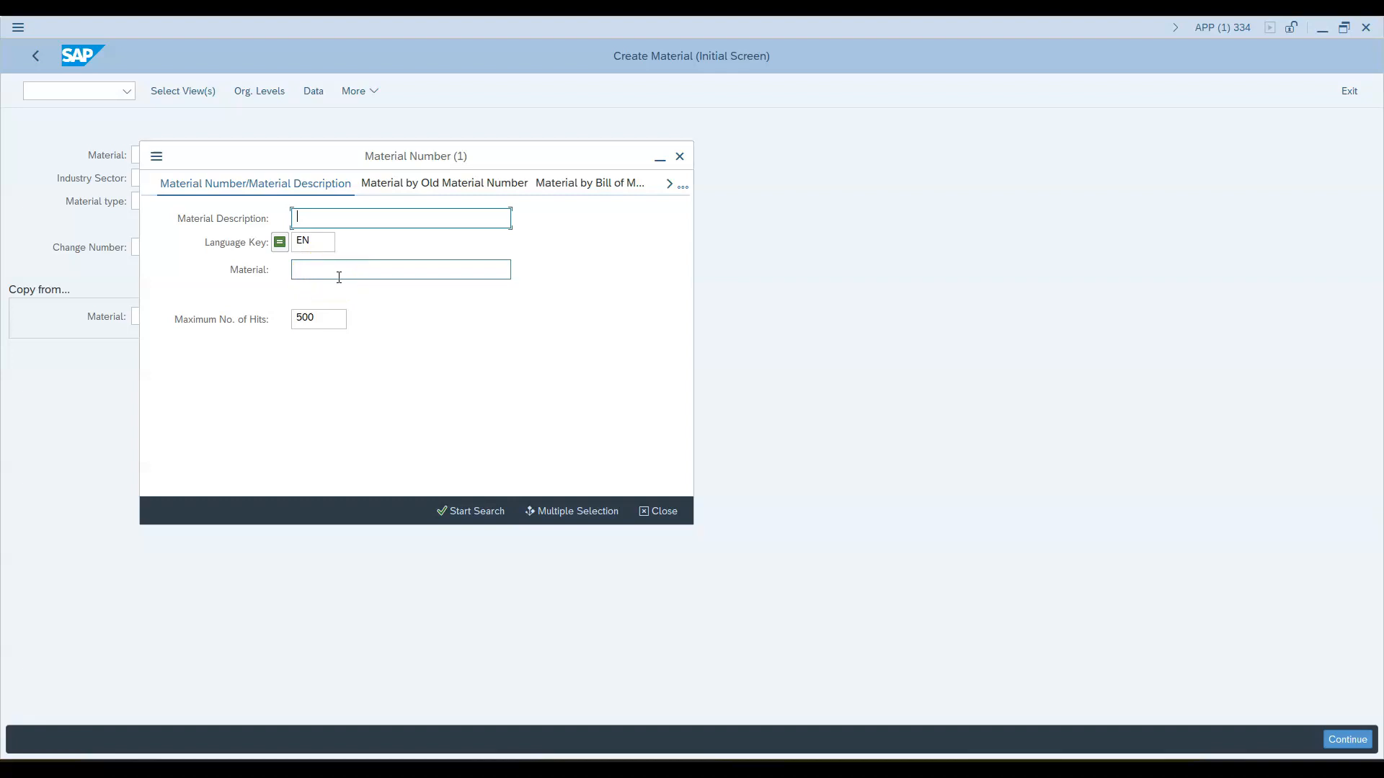
pyautogui.click(489, 219)
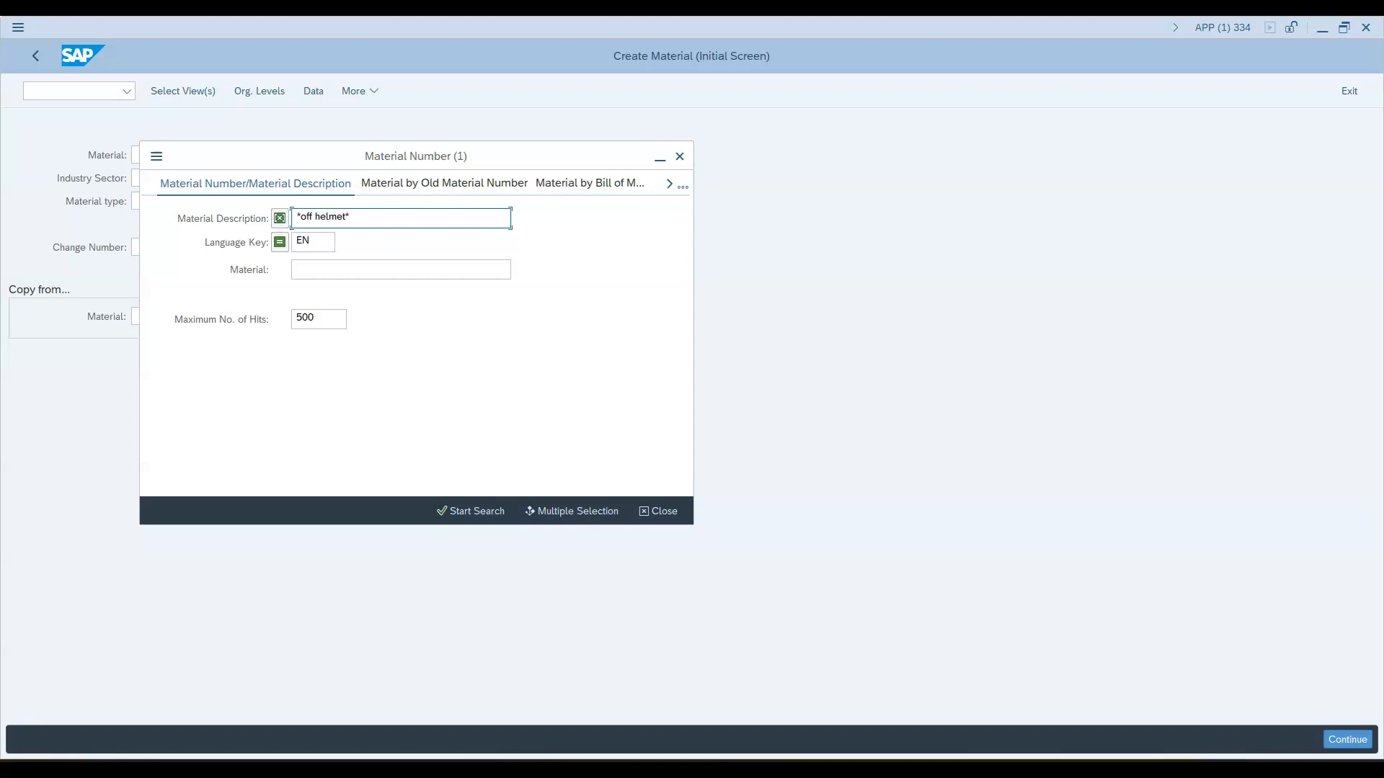
pyautogui.click(470, 510)
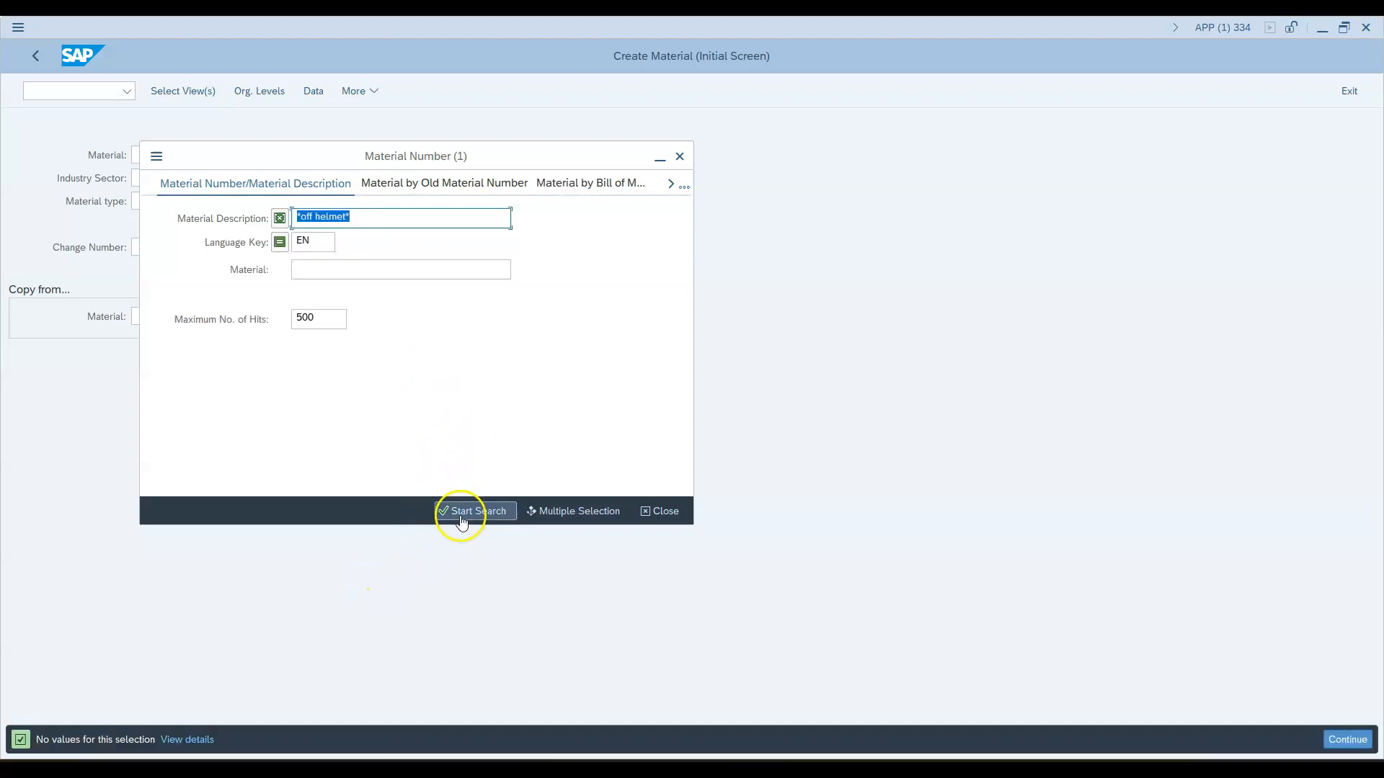
# Step: Broaden the helmet description search, check the listed material numbers and enter OHMT1050 as the new material
pyautogui.click(320, 218)
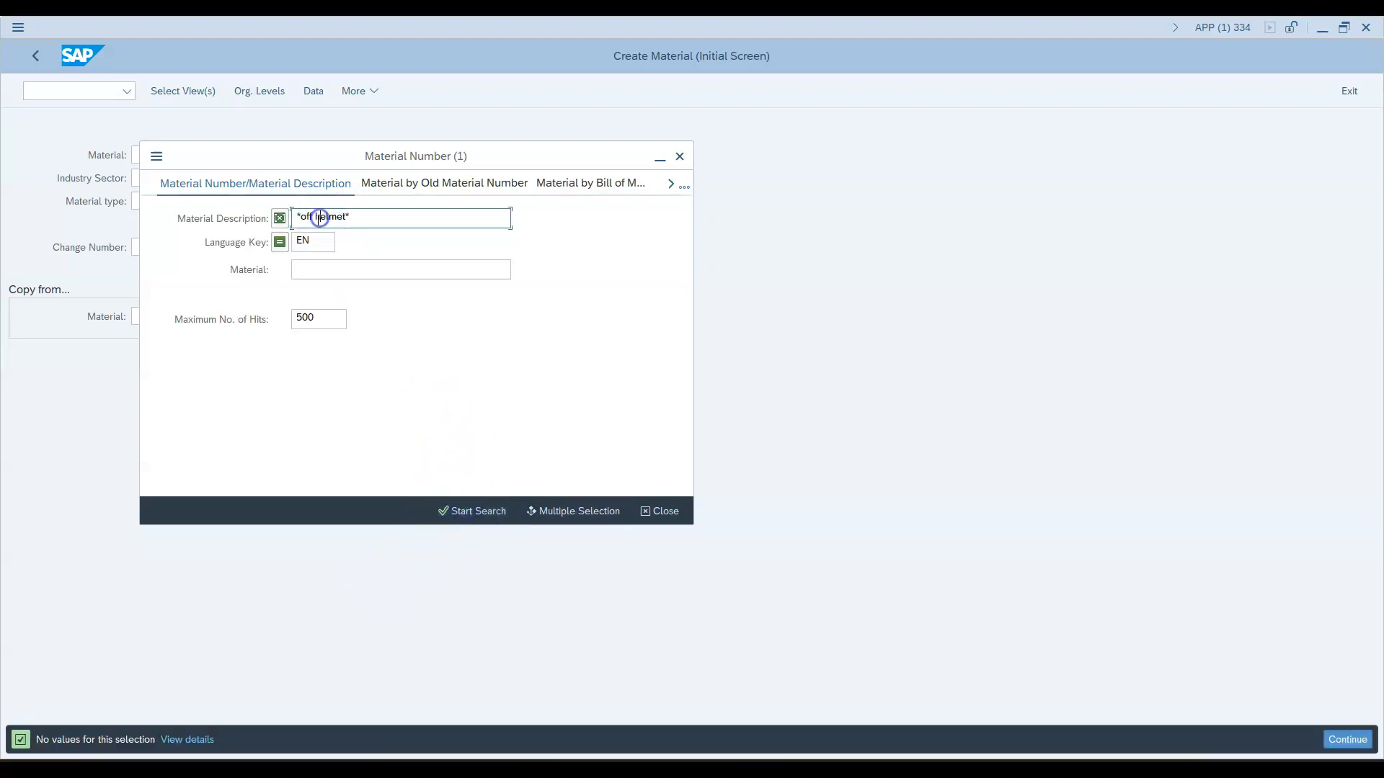
pyautogui.press('BackSpace')
pyautogui.press('BackSpace')
pyautogui.press('BackSpace')
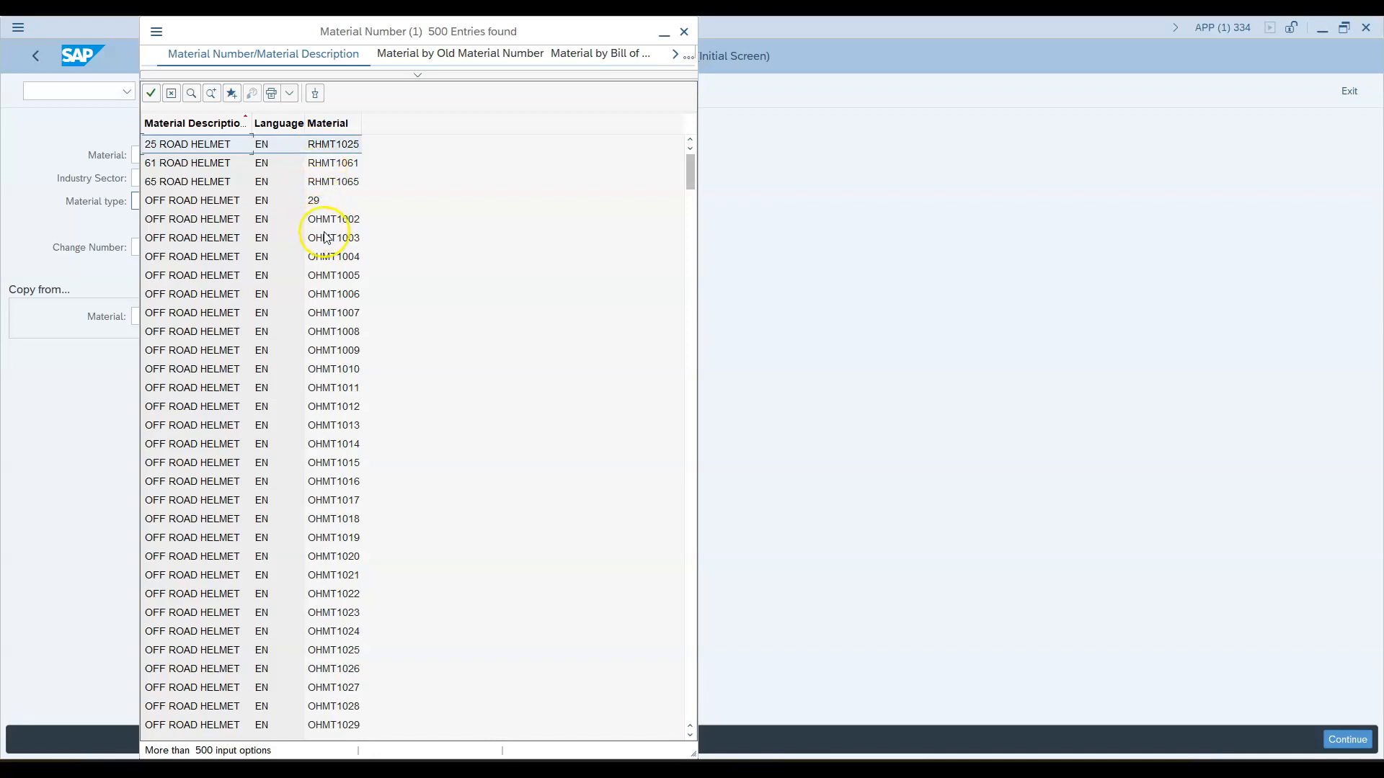
pyautogui.scroll(-3, 313, 479)
pyautogui.scroll(-7, 312, 488)
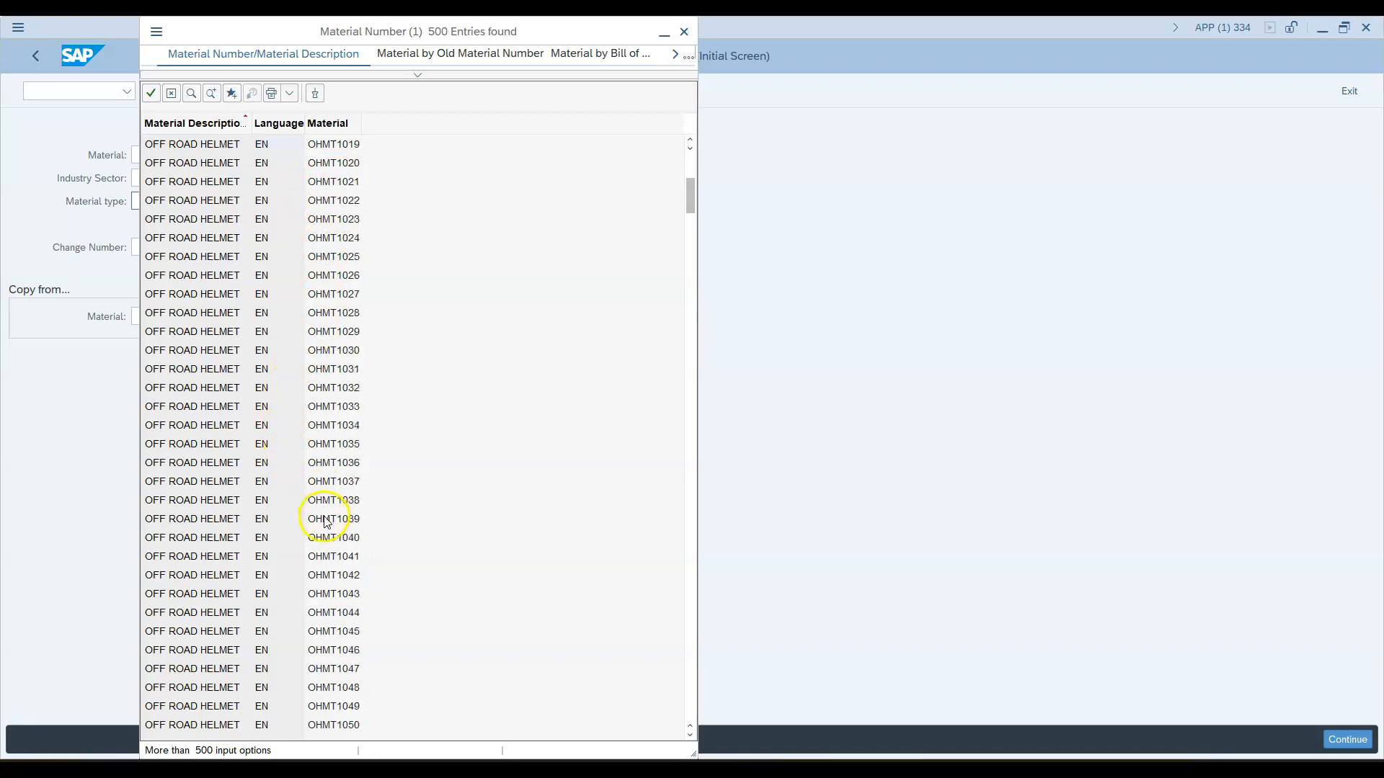
pyautogui.click(326, 557)
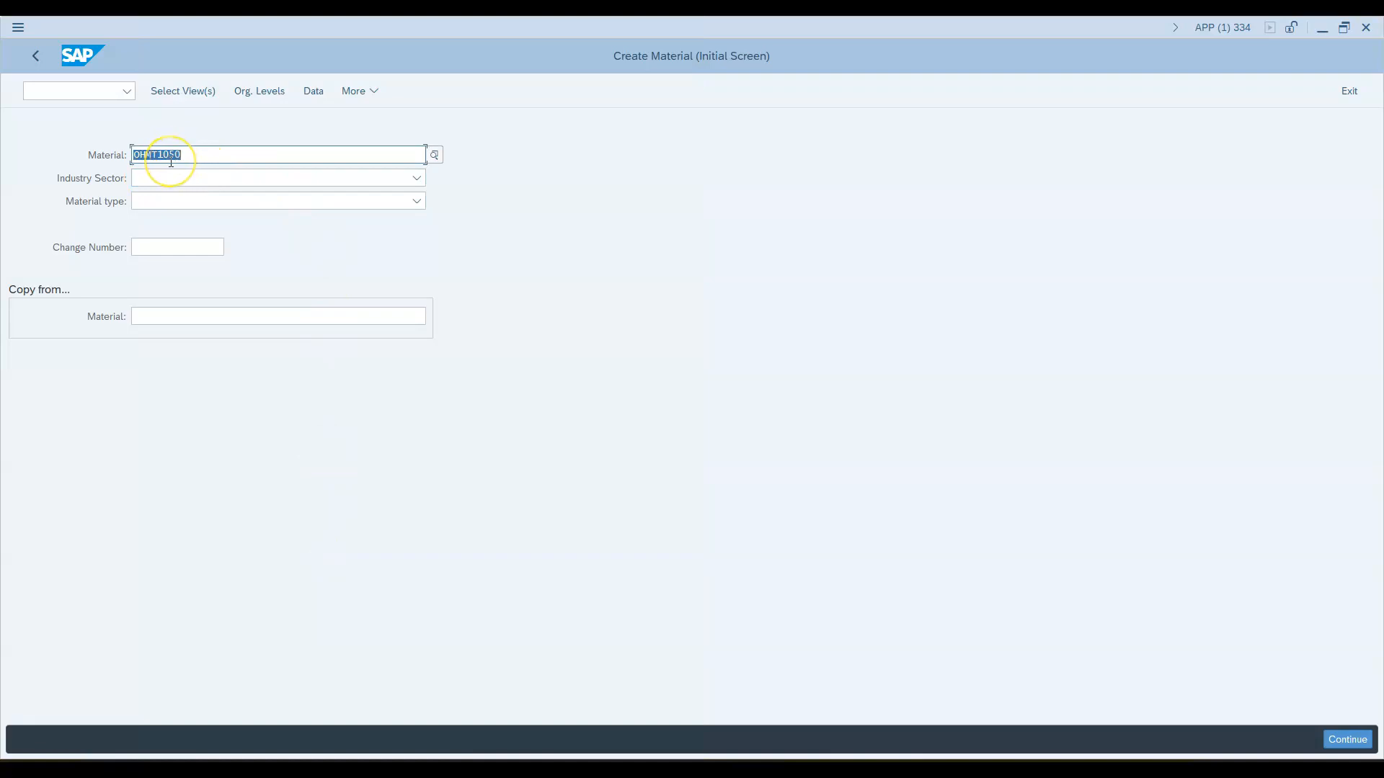
# Step: Set the new material's industry sector to Retail
pyautogui.click(146, 180)
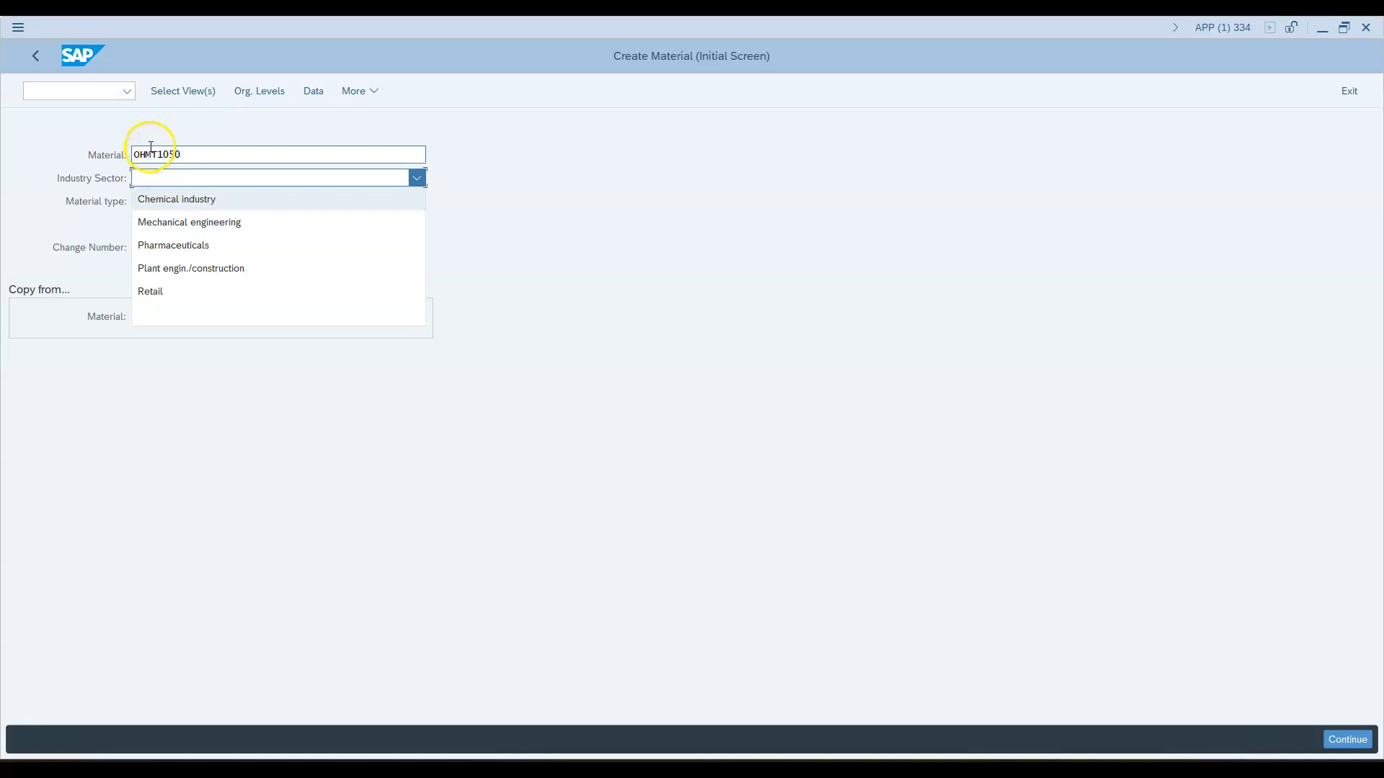
pyautogui.click(157, 292)
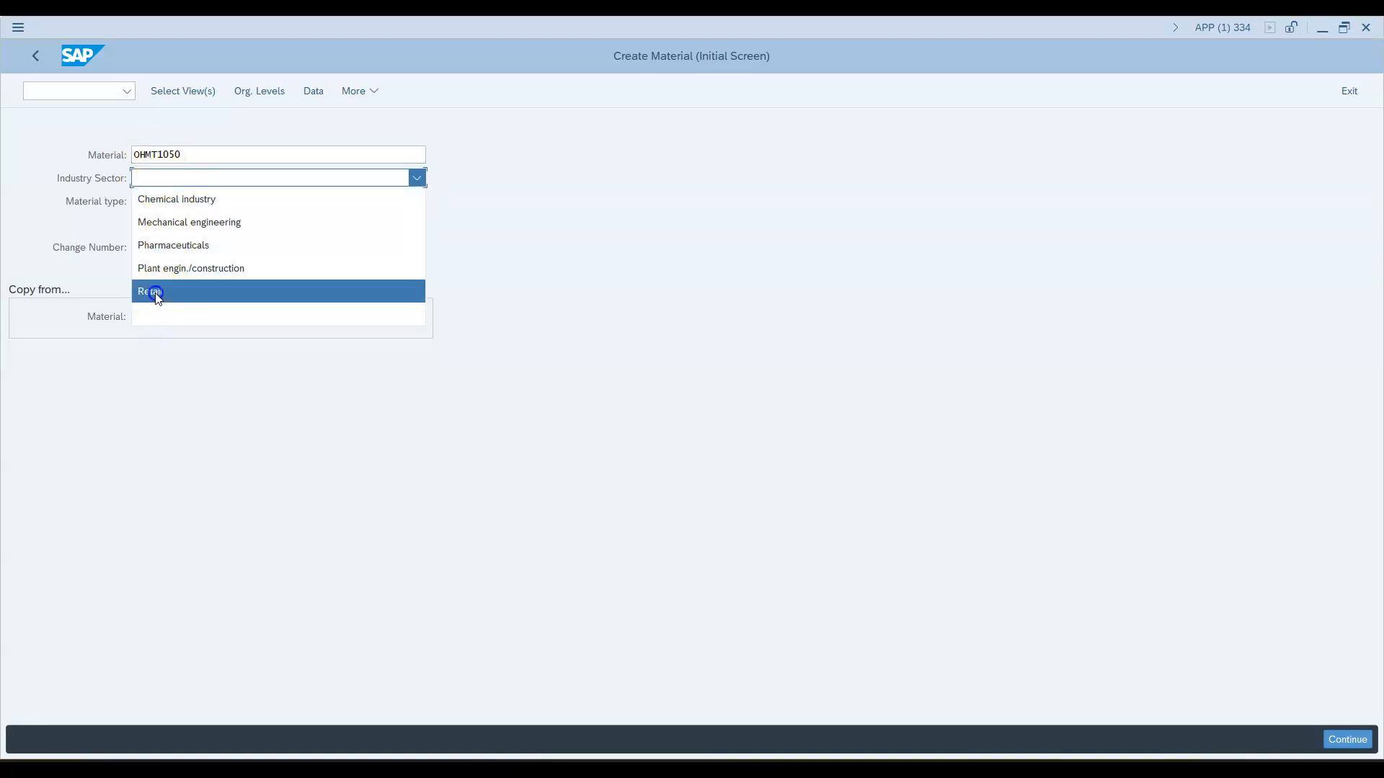
pyautogui.click(176, 179)
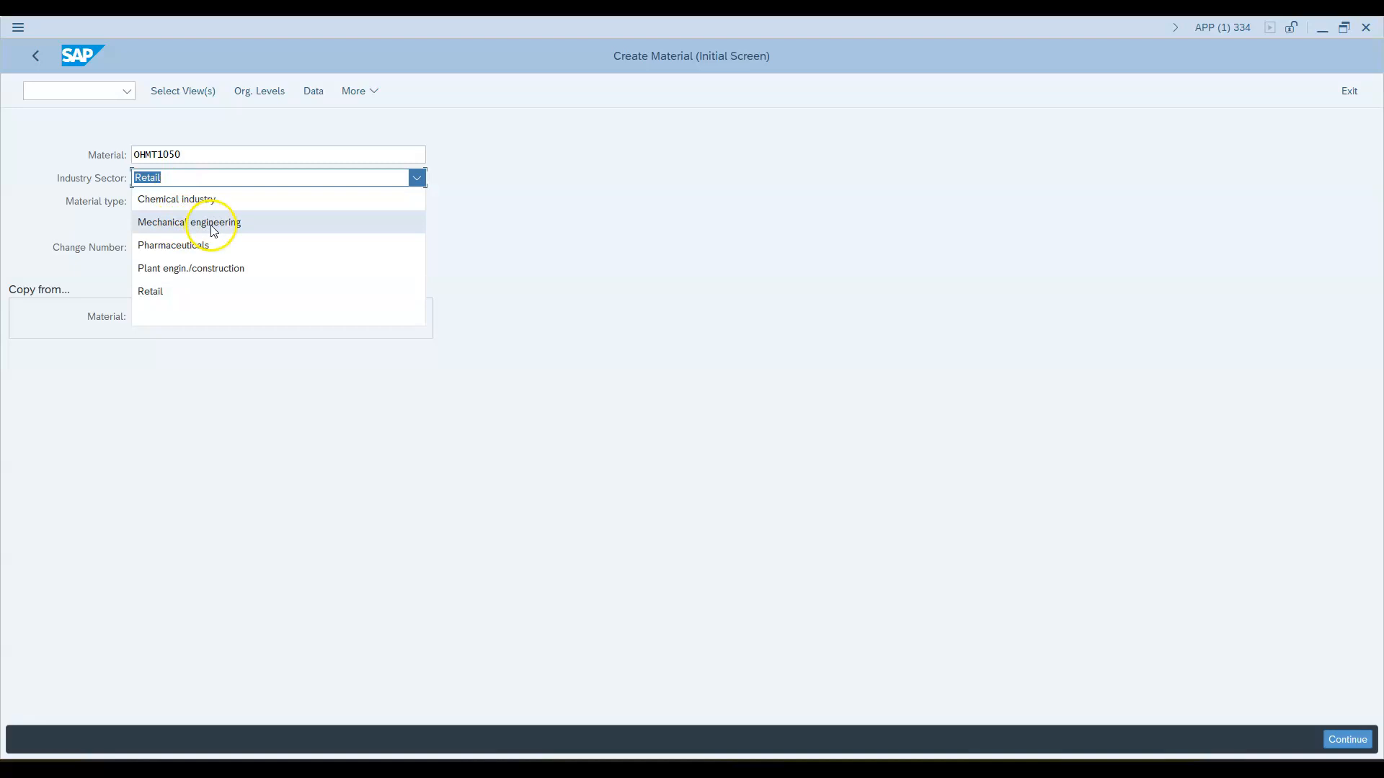
pyautogui.click(156, 298)
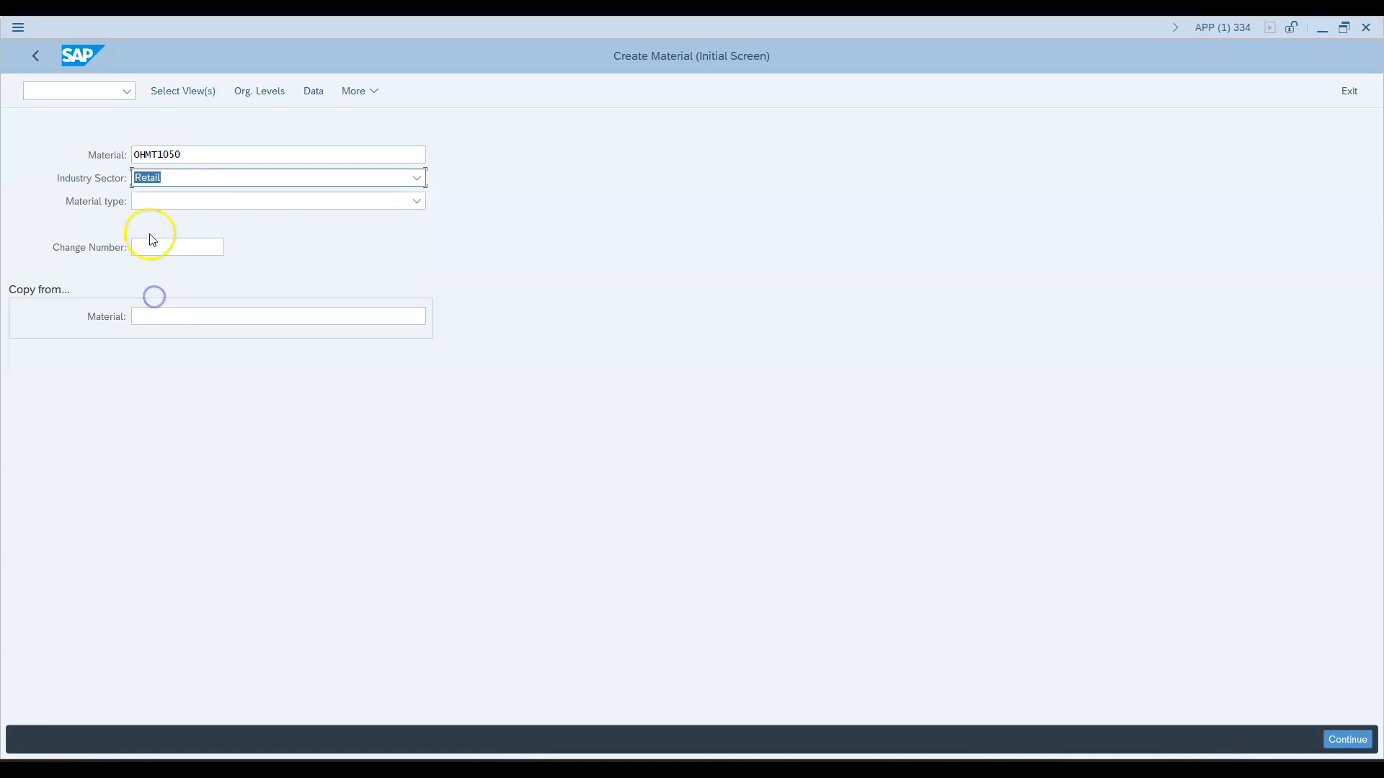
# Step: Set the new material's type to Trading Goods
pyautogui.click(154, 202)
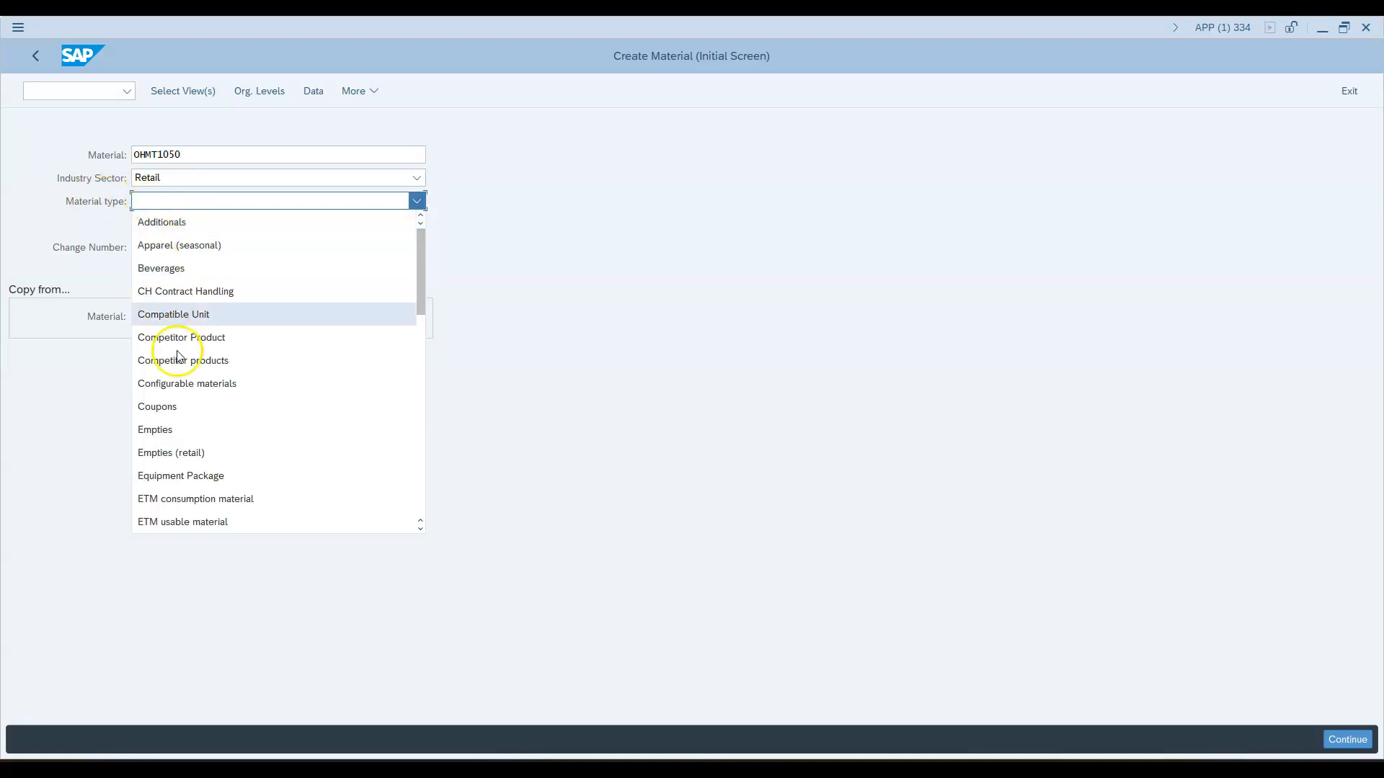
pyautogui.scroll(-1, 187, 450)
pyautogui.scroll(-1, 191, 454)
pyautogui.scroll(-5, 191, 454)
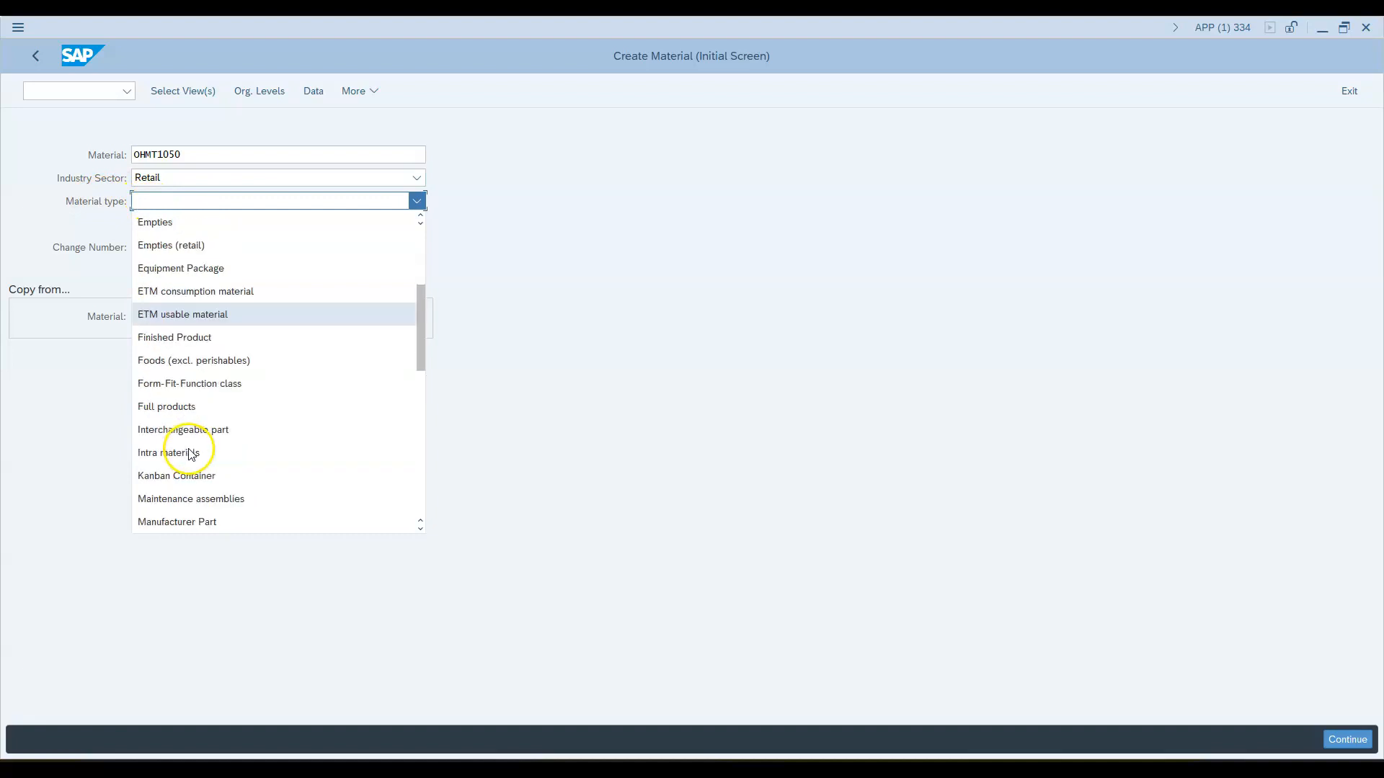
pyautogui.scroll(-4, 192, 452)
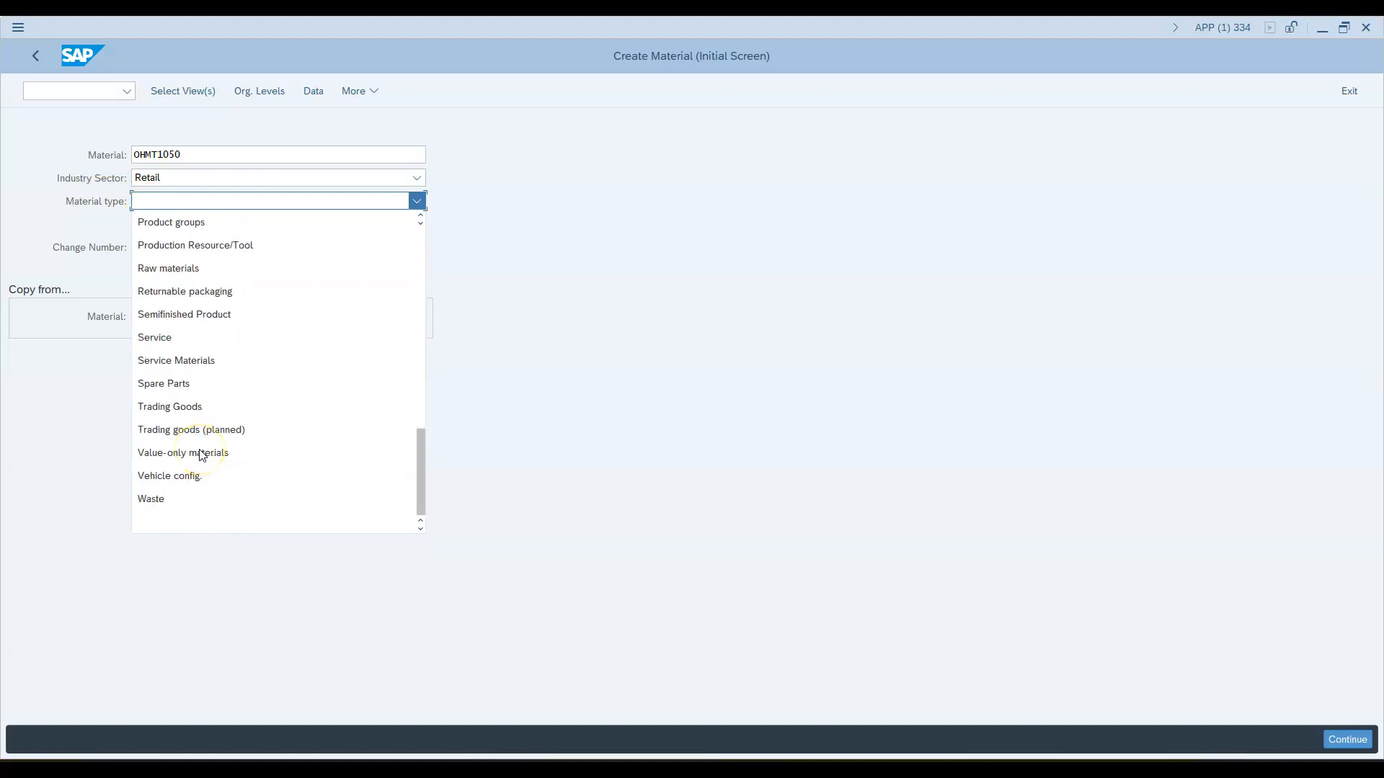
pyautogui.click(176, 404)
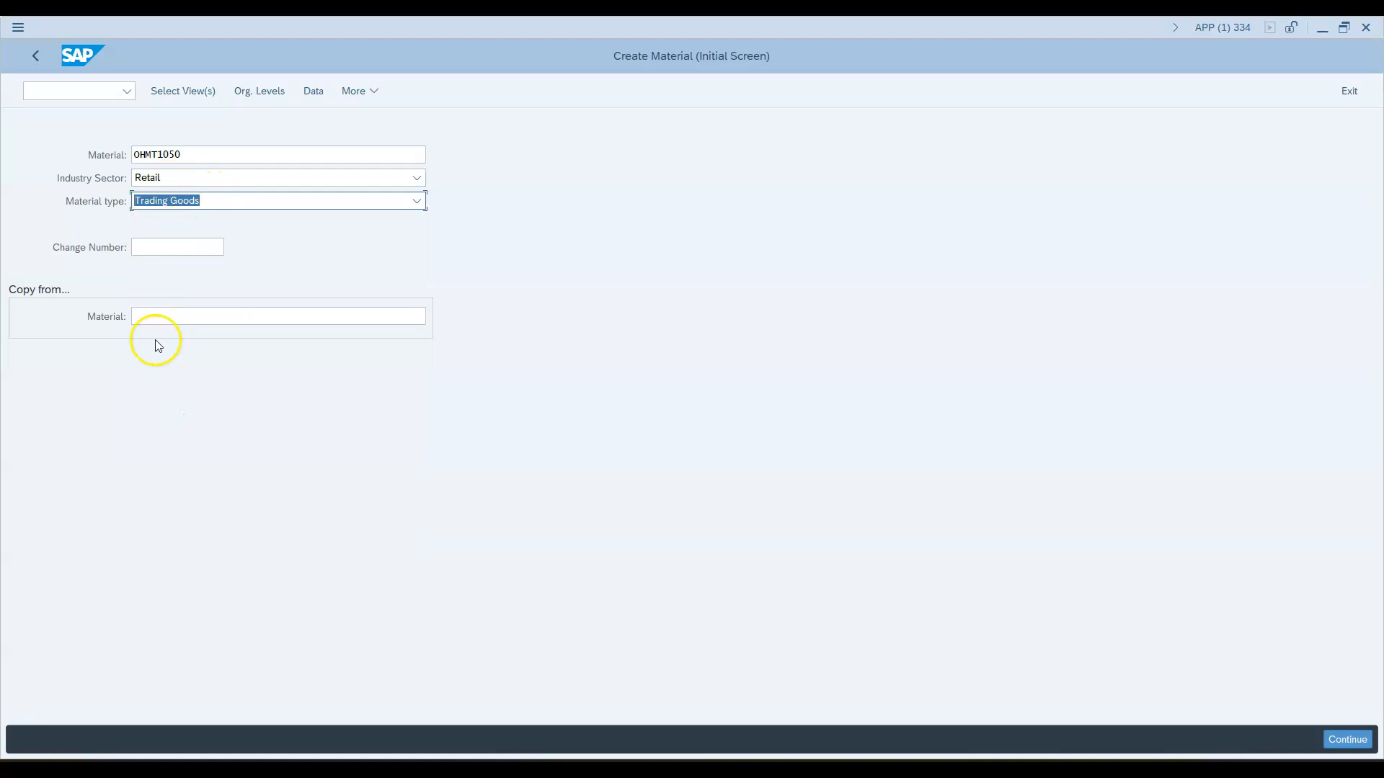
# Step: Set OHMT1000 as the material to copy from and open the view selection
pyautogui.click(150, 314)
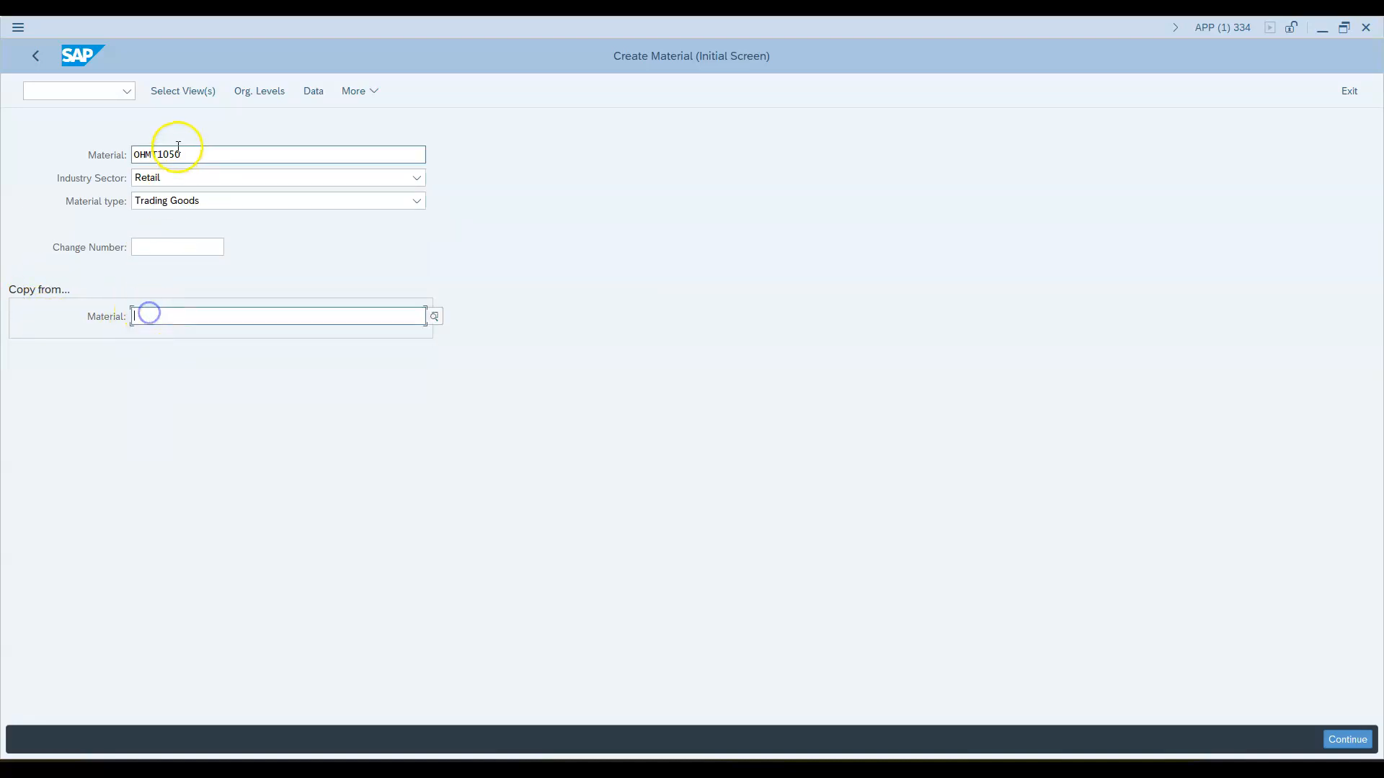
pyautogui.click(110, 149)
pyautogui.click(166, 318)
pyautogui.write('O')
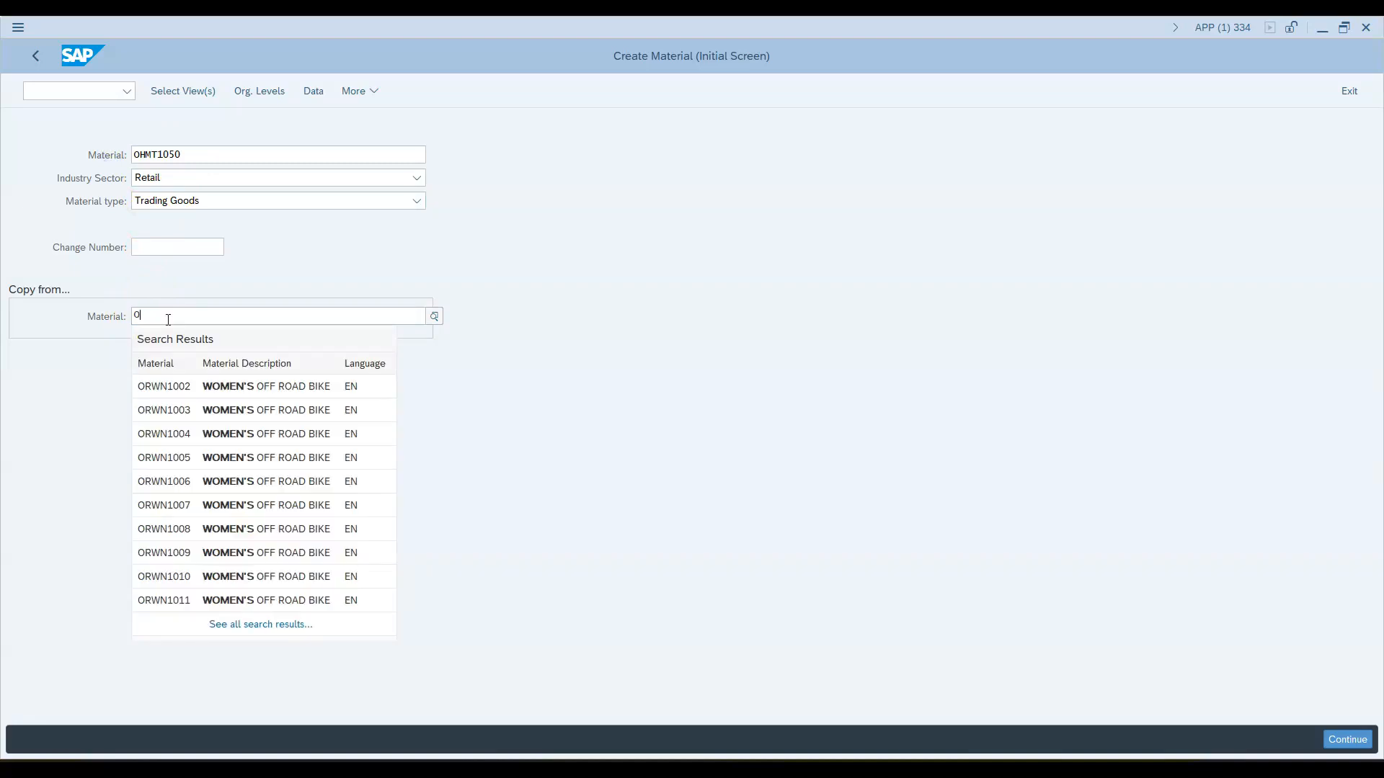
pyautogui.write('MMT')
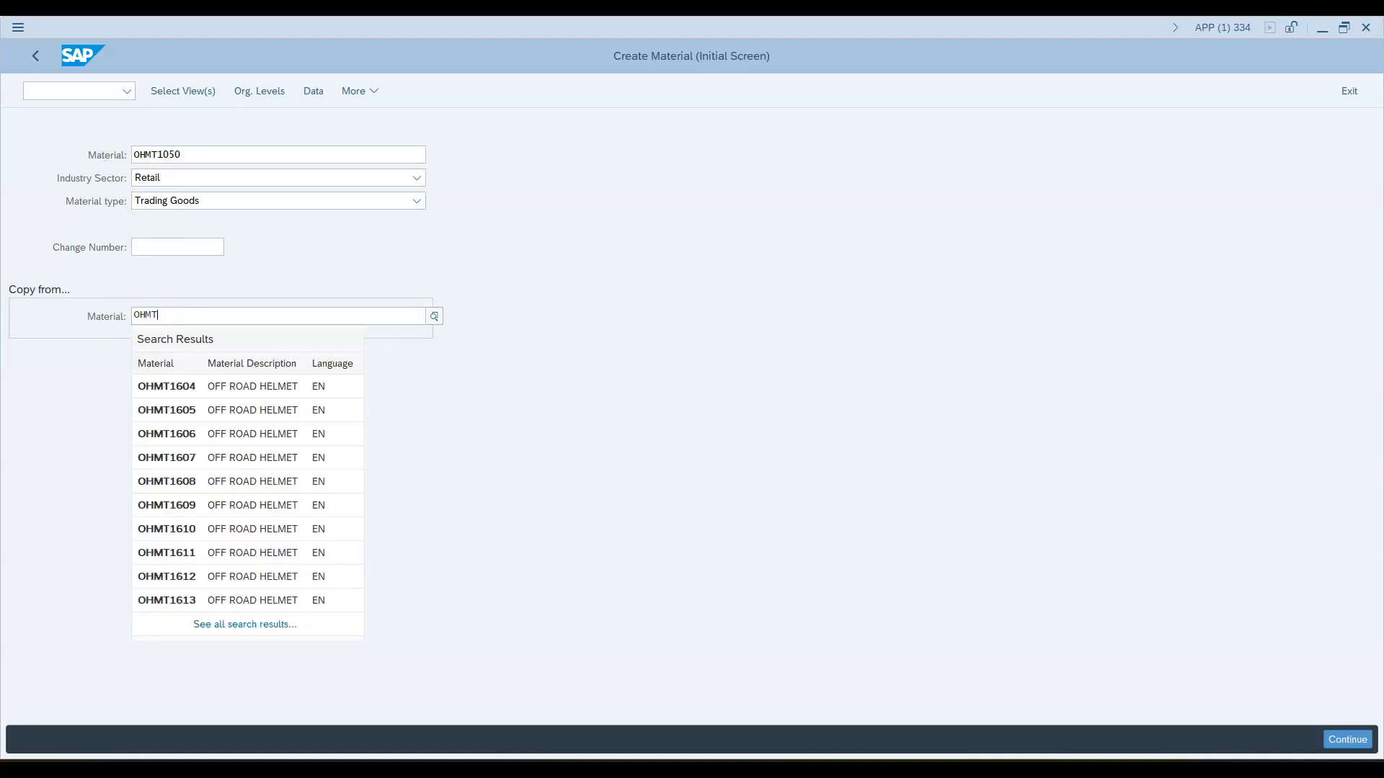
pyautogui.write('1000')
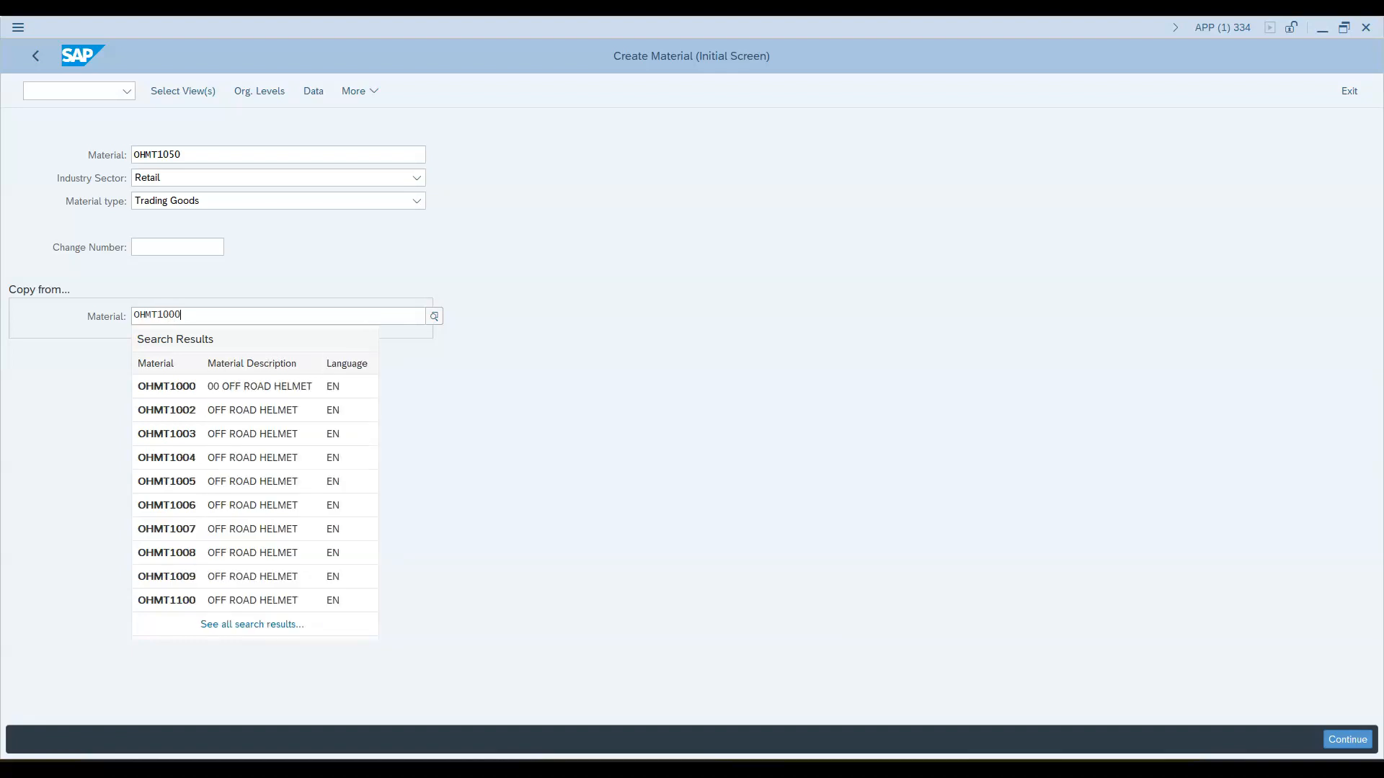
pyautogui.click(173, 386)
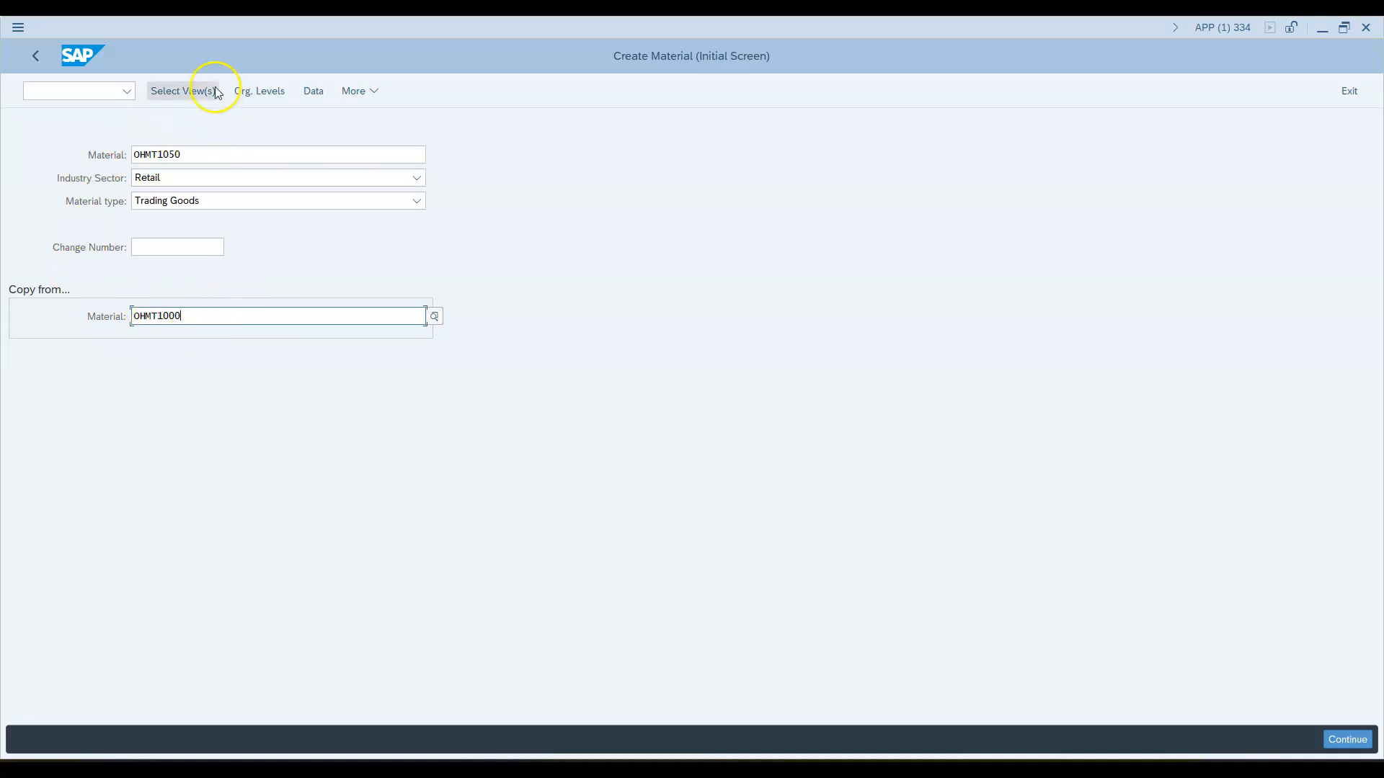
pyautogui.click(192, 92)
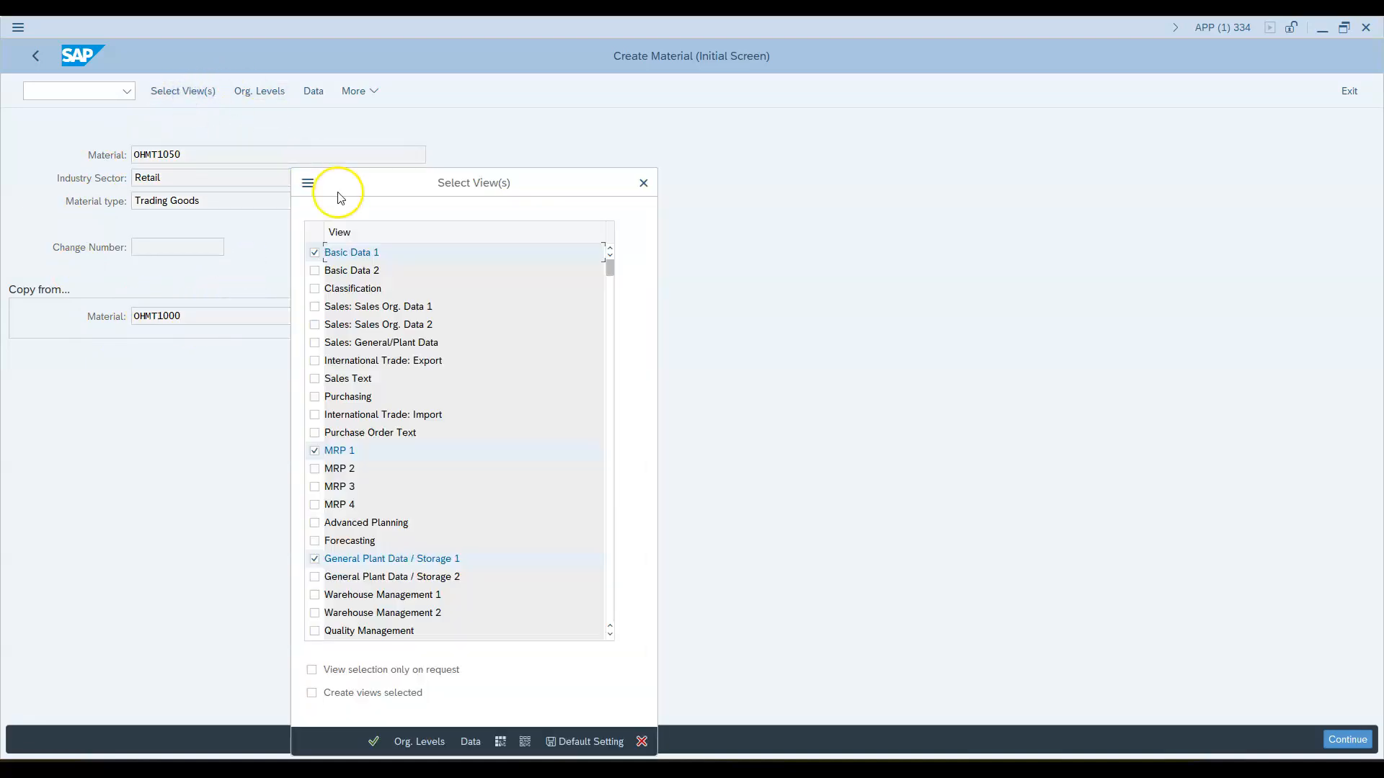
# Step: Switch to the Final Technical Quiz document in Word and arrange it side by side with the SAP Logon window
pyautogui.moveTo(725, 728)
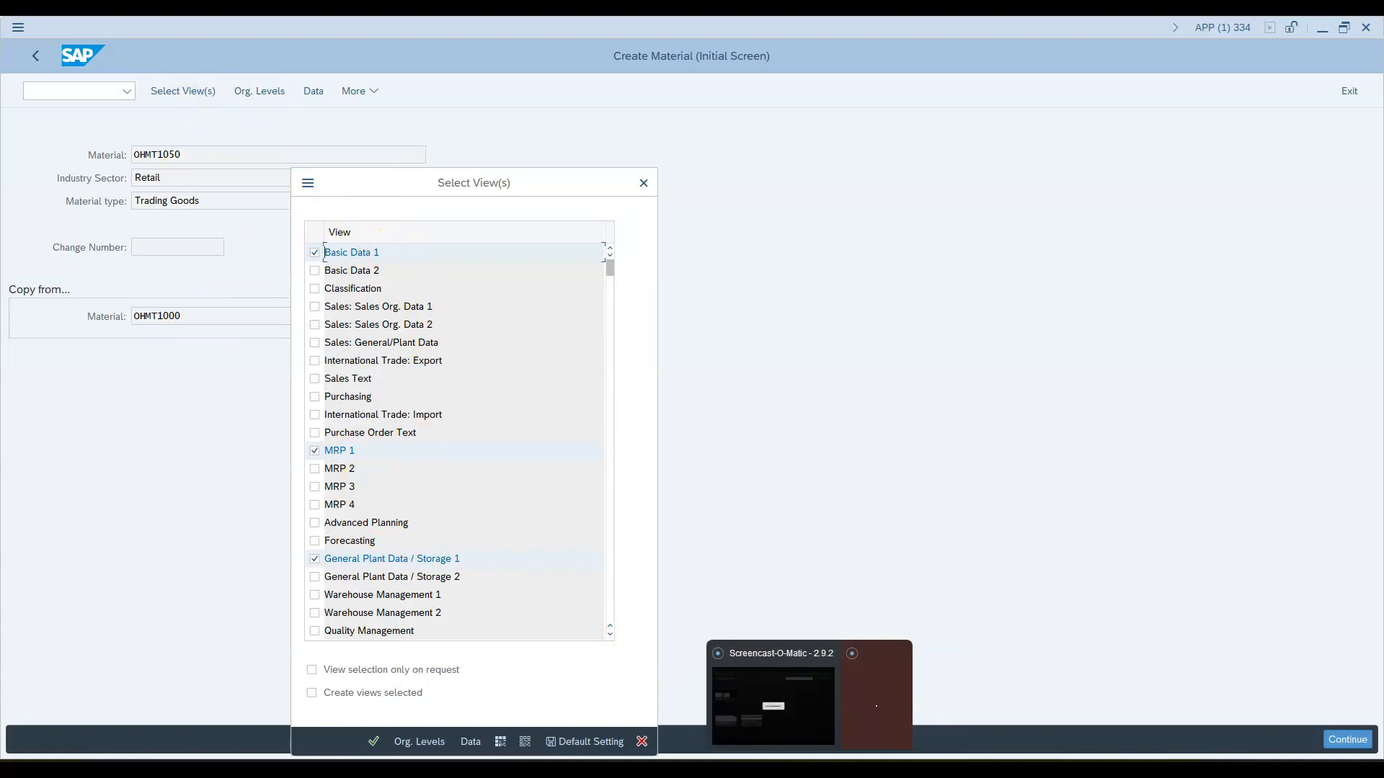
pyautogui.moveTo(872, 767)
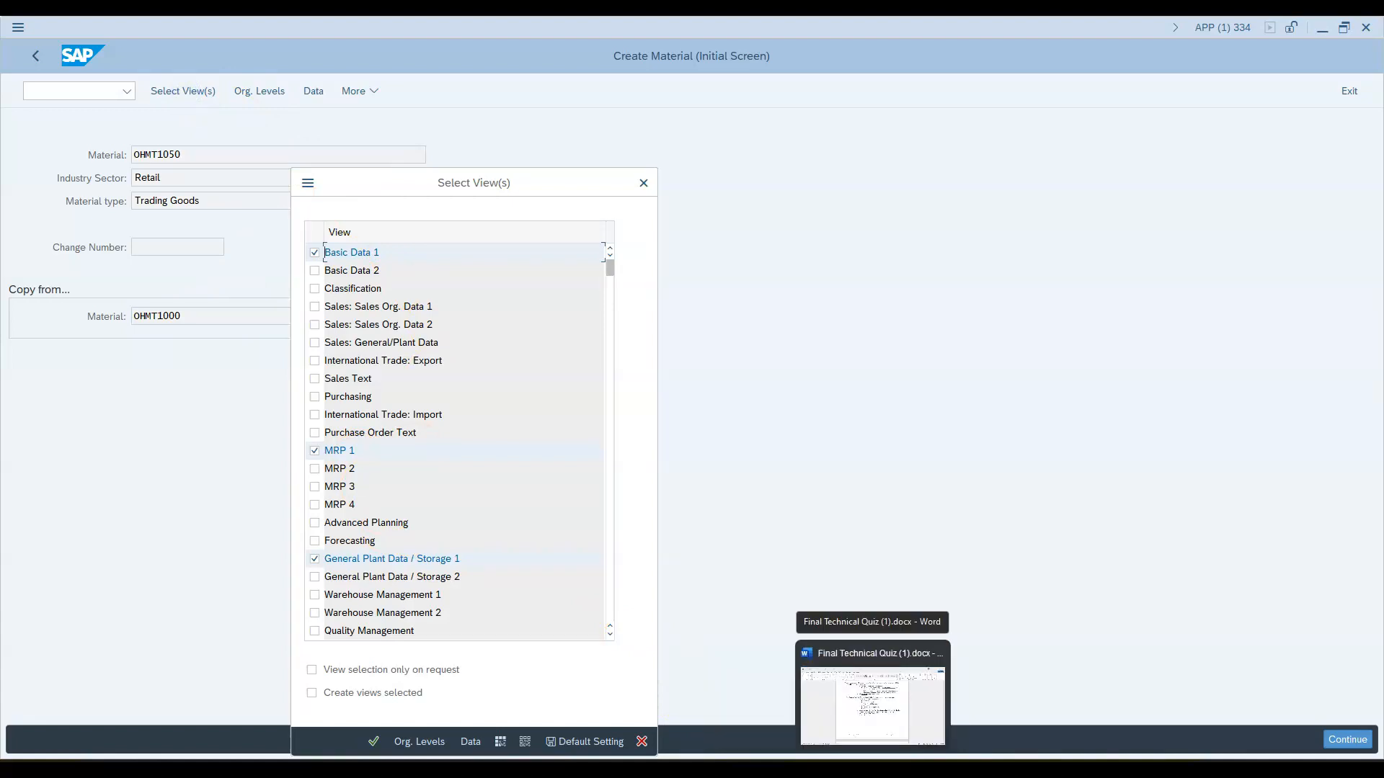
pyautogui.click(878, 713)
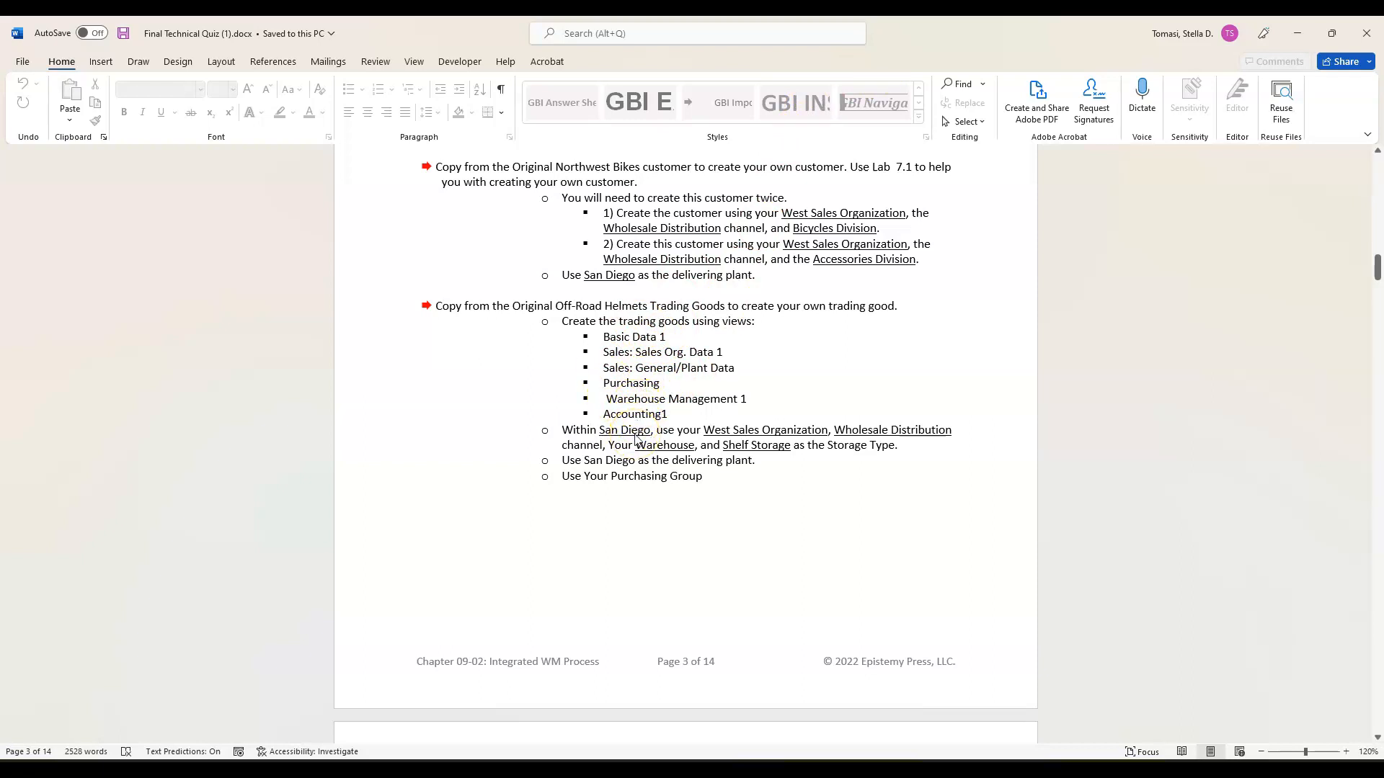
pyautogui.moveTo(945, 37); pyautogui.dragTo(1381, 257)
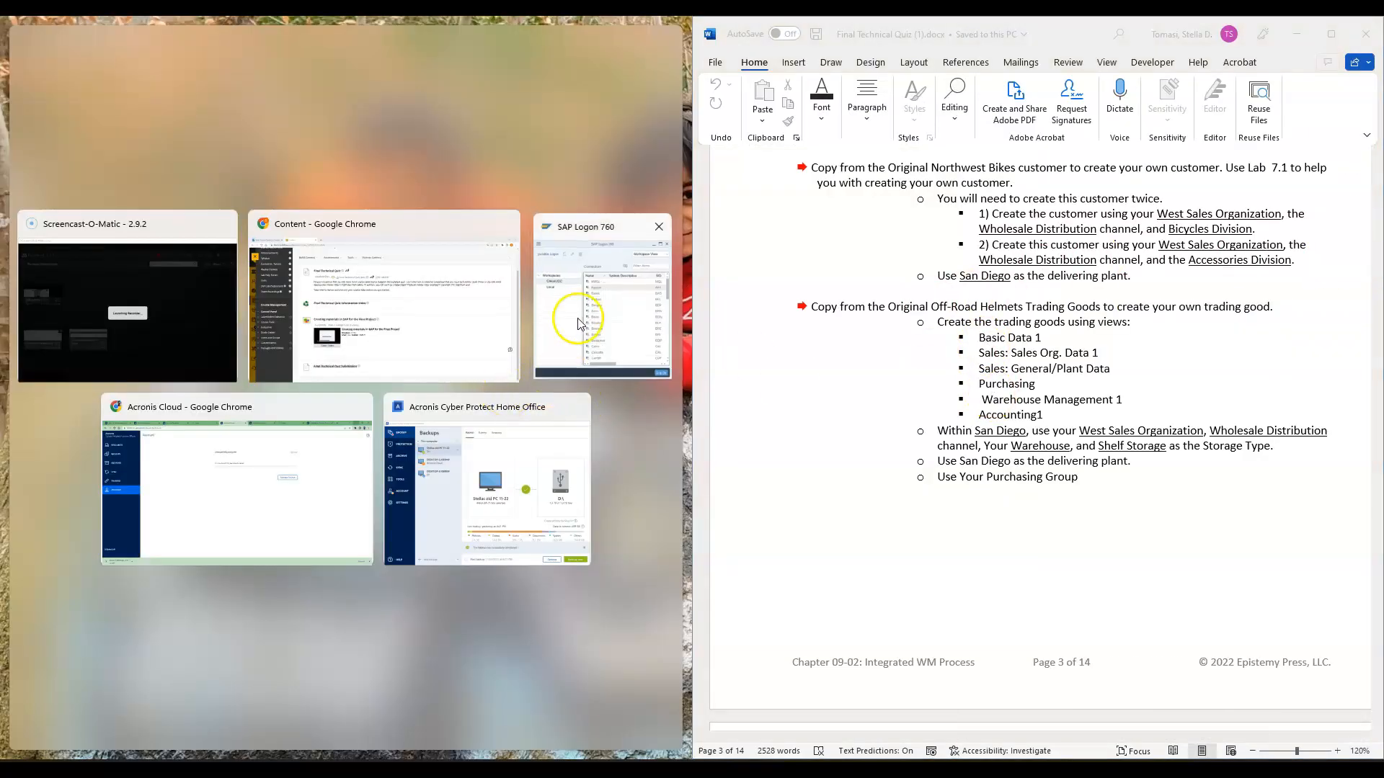
pyautogui.click(548, 318)
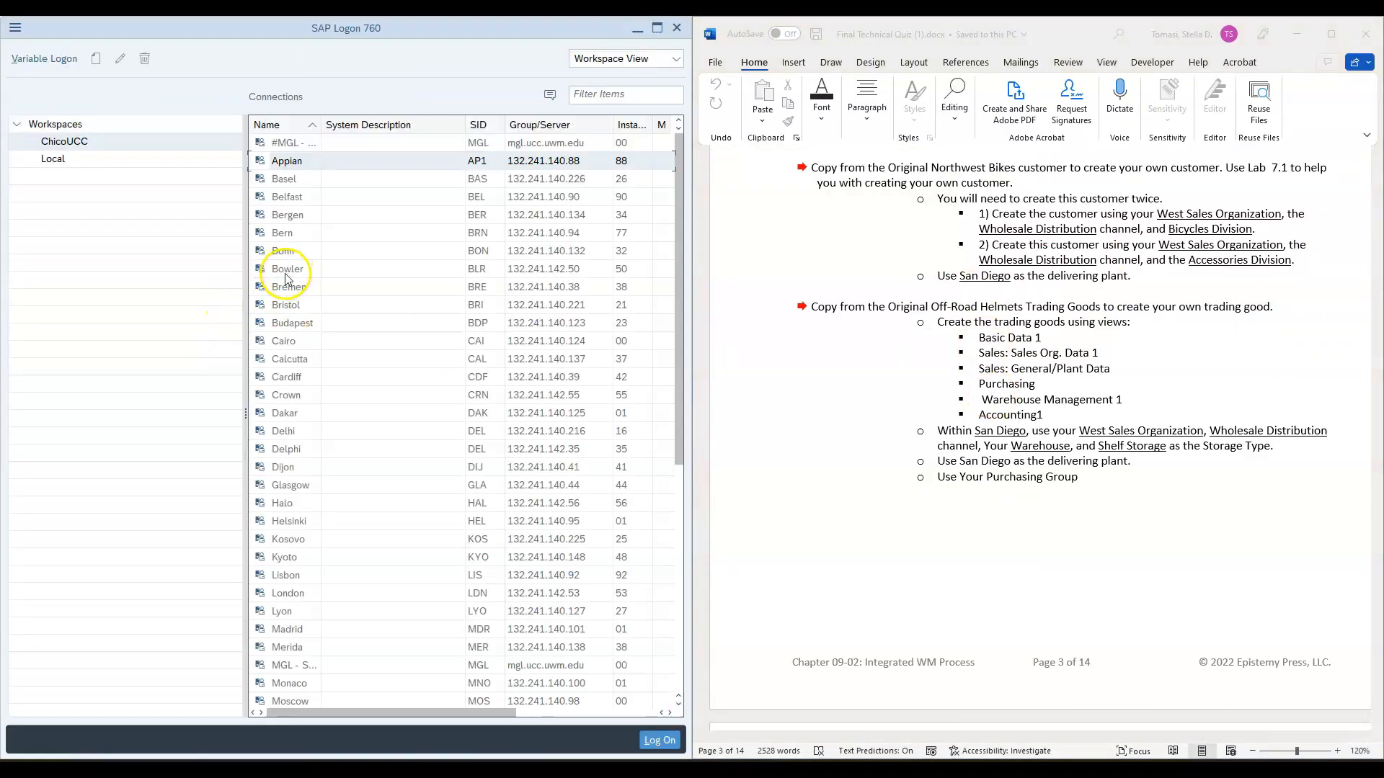
# Step: Bring the SAP Create Material window back and show the Final Technical Quiz document in Word beside it
pyautogui.moveTo(720, 758)
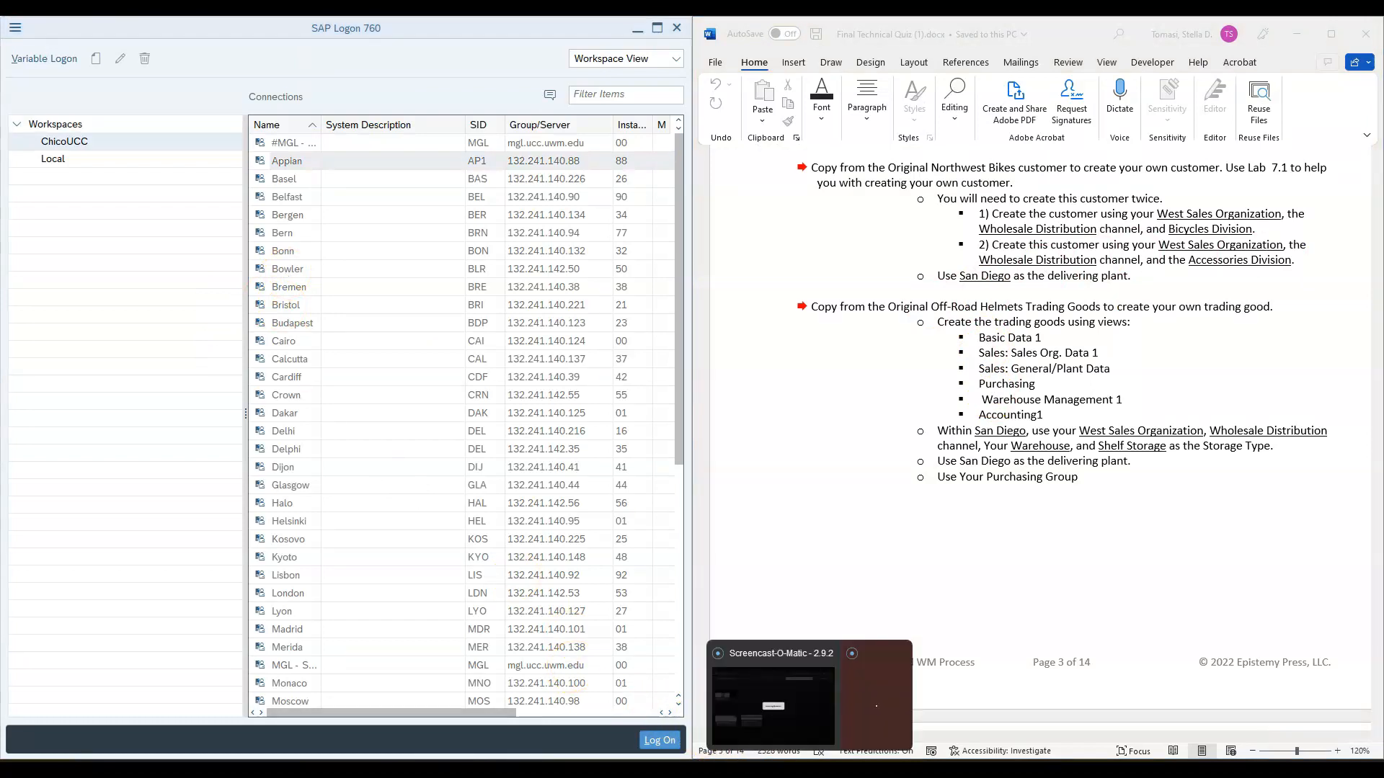
pyautogui.moveTo(808, 768)
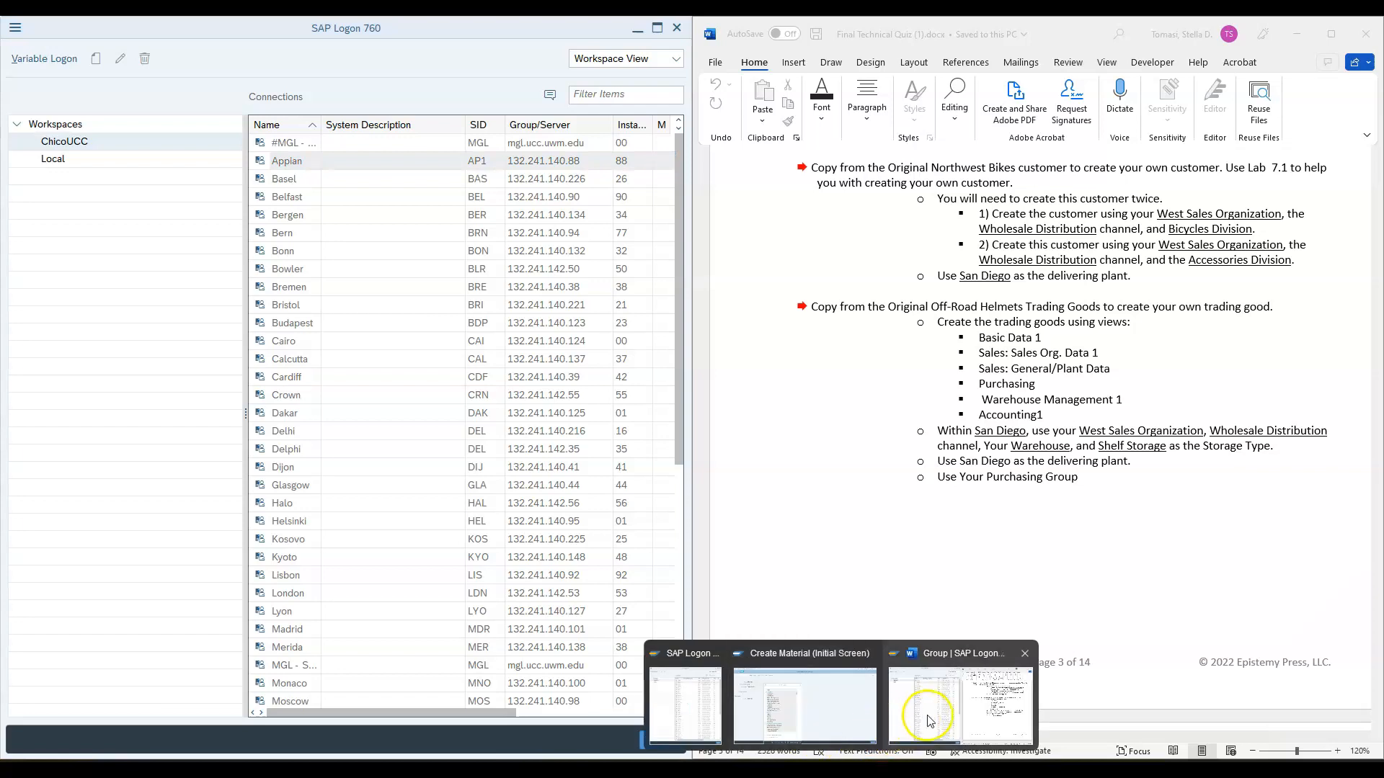
pyautogui.click(930, 717)
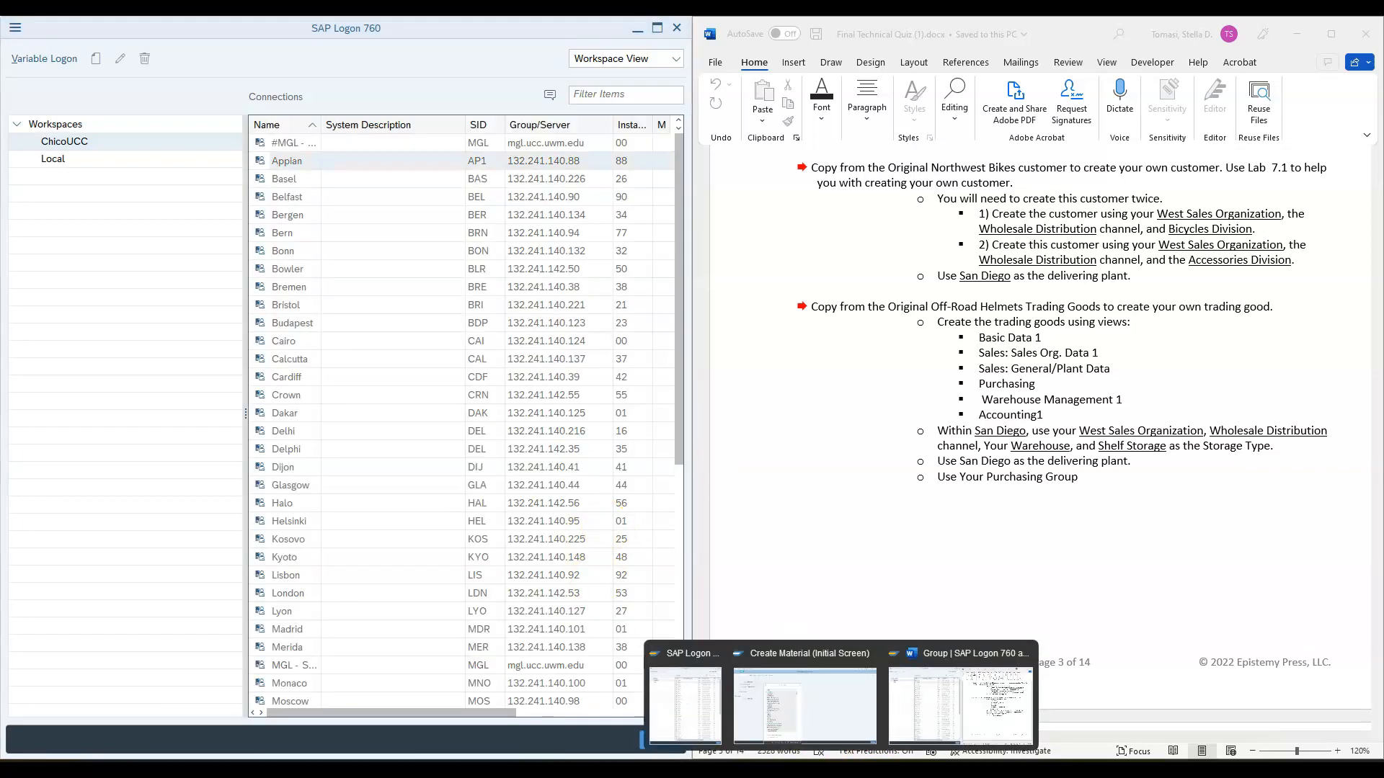
pyautogui.click(825, 735)
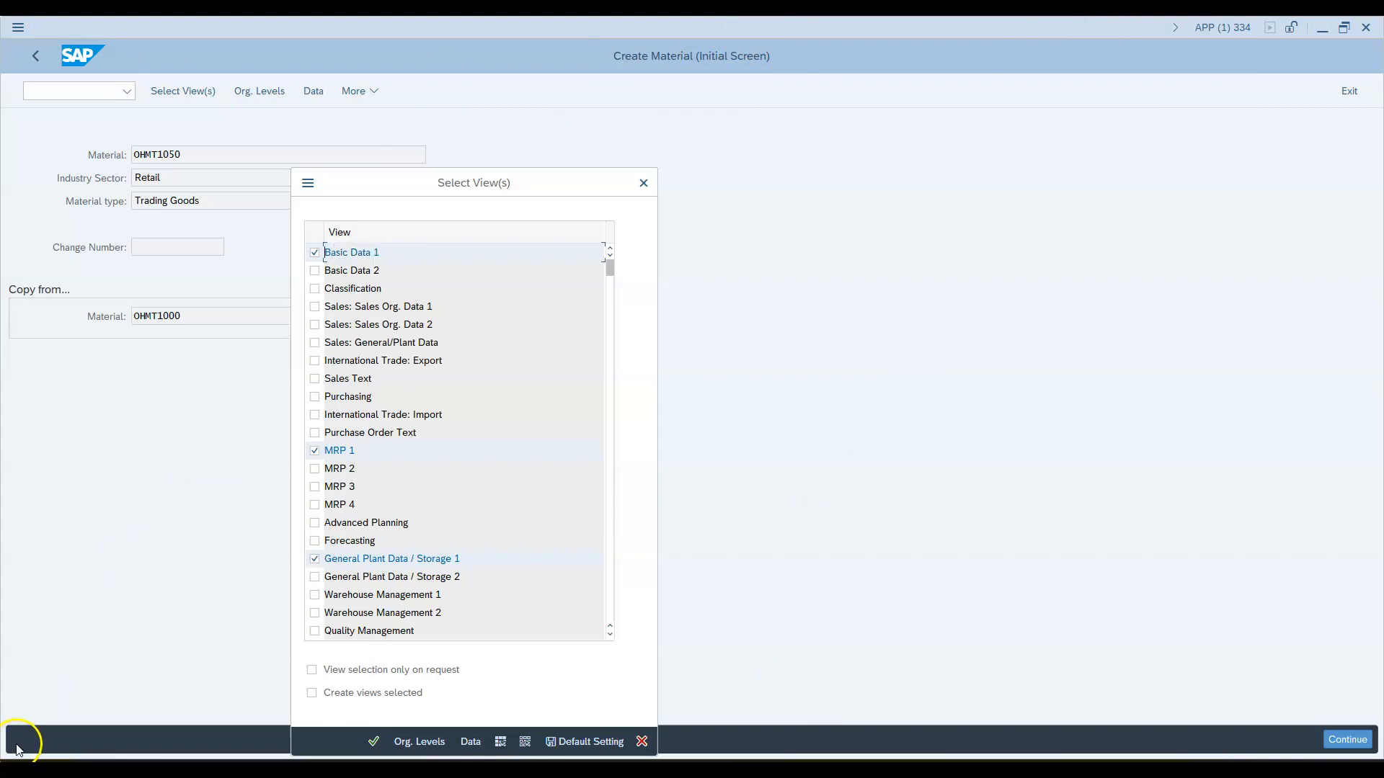
pyautogui.moveTo(746, 765)
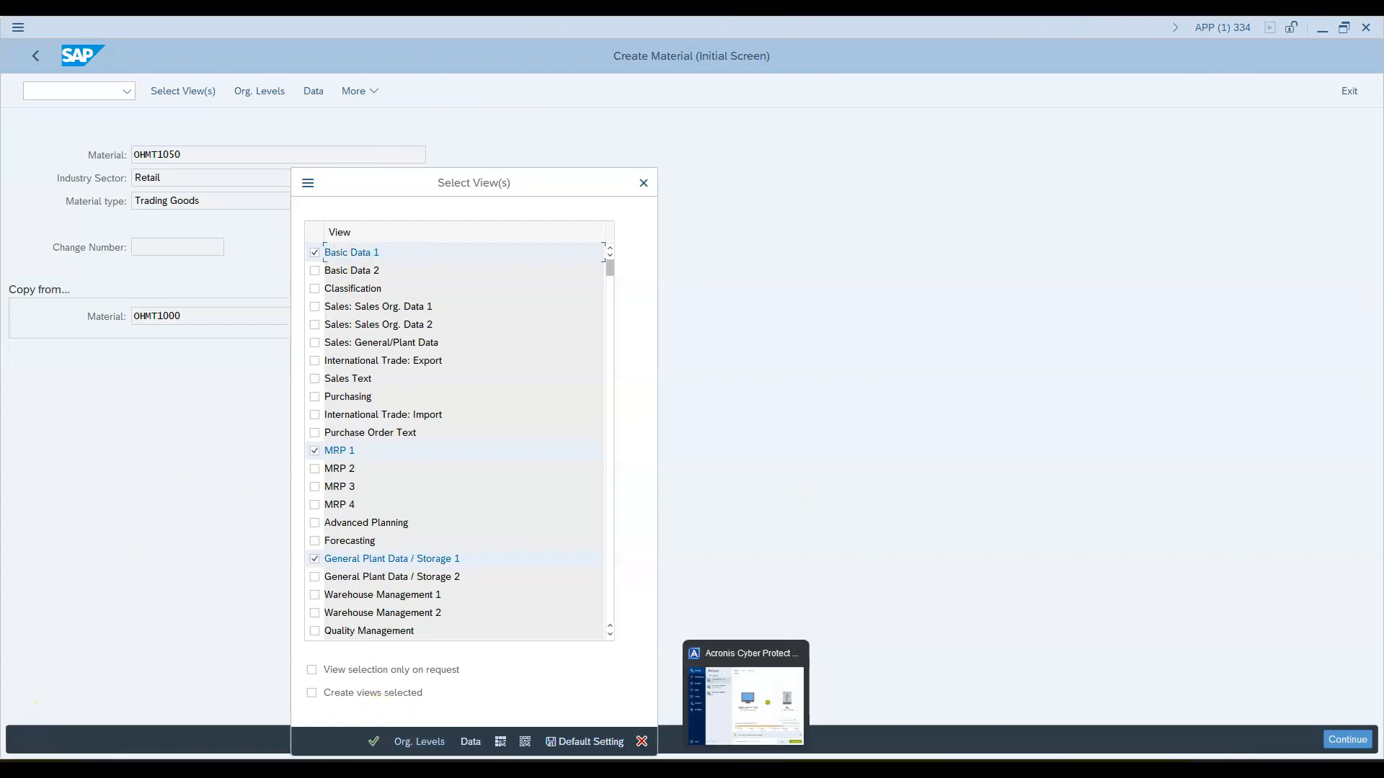
pyautogui.click(916, 768)
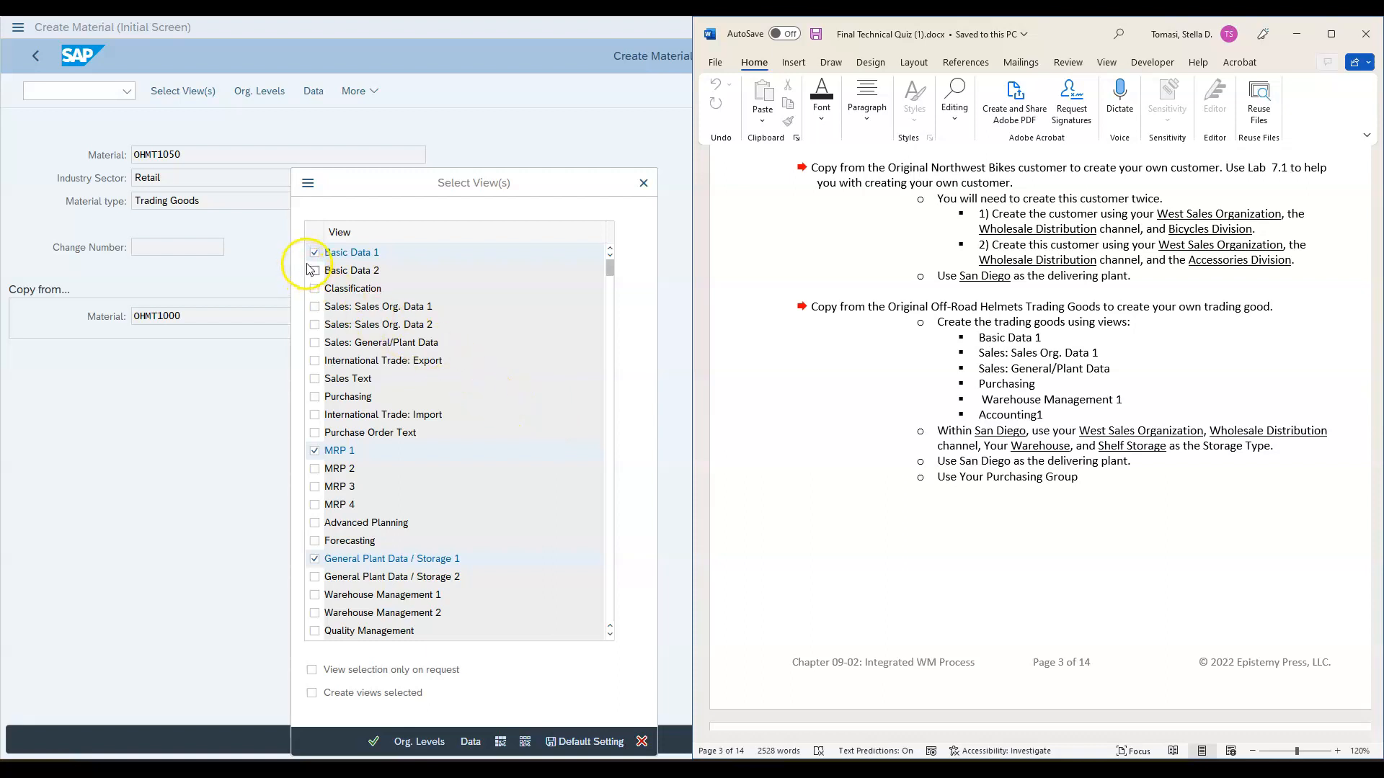
# Step: Select the Sales: Sales Org. Data 1, Sales: General/Plant Data and Purchasing views for the new material, following the quiz document
pyautogui.click(315, 307)
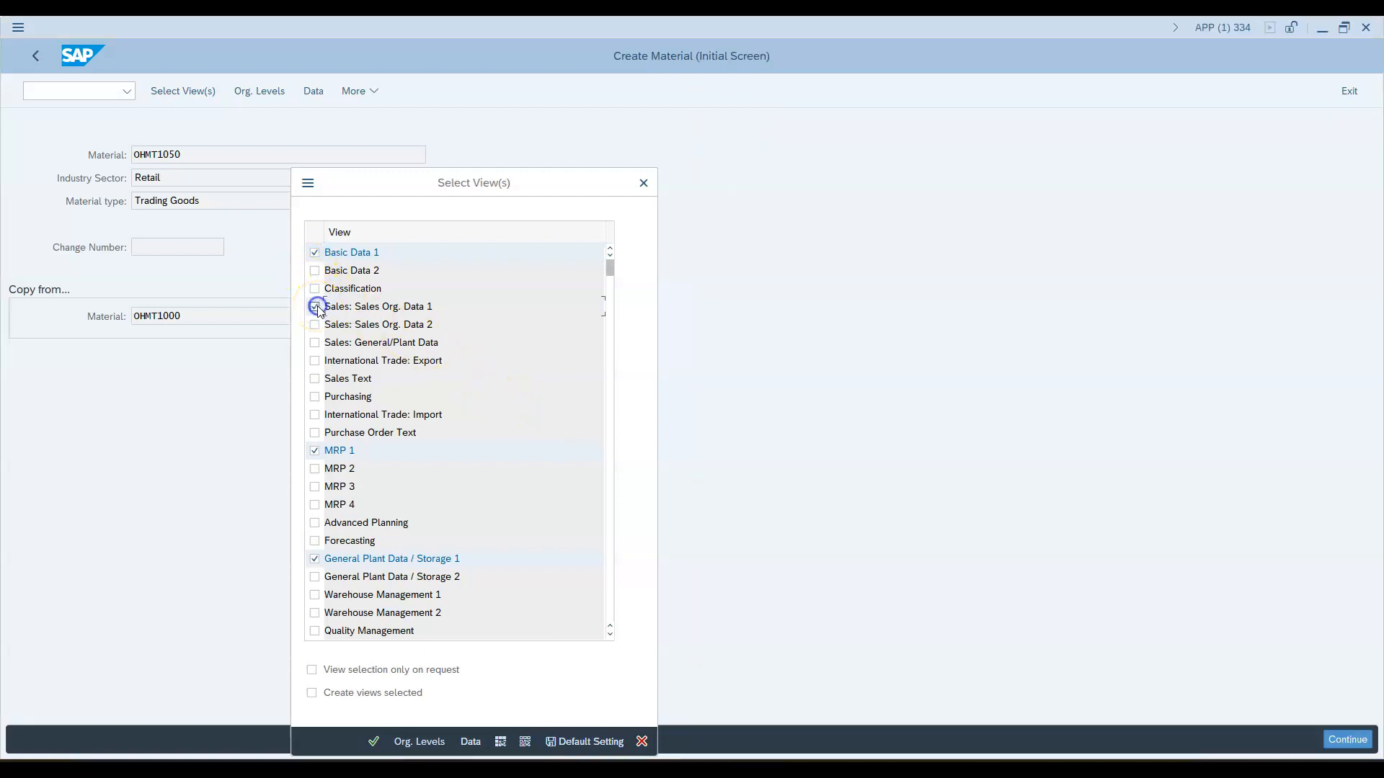
pyautogui.click(315, 343)
pyautogui.hotkey('alt', 'Tab')
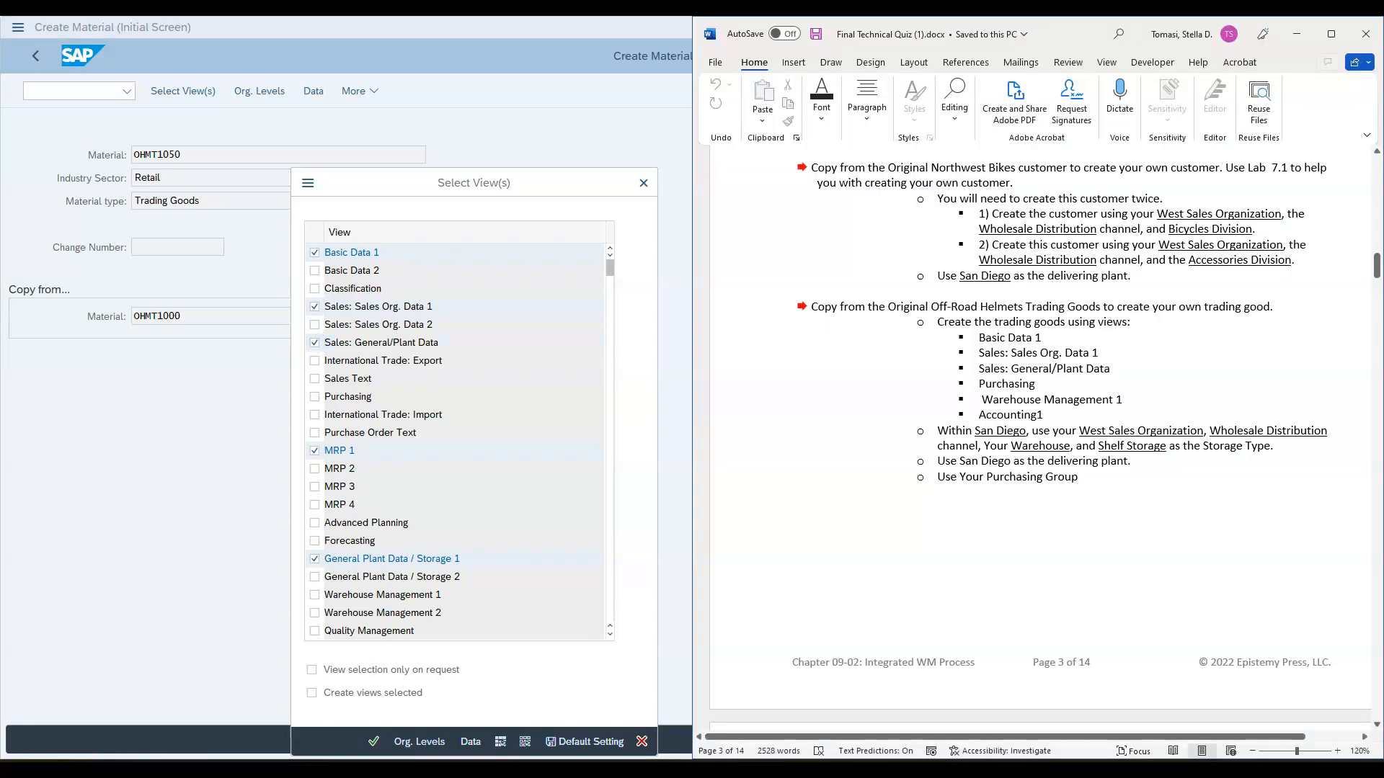
pyautogui.click(363, 372)
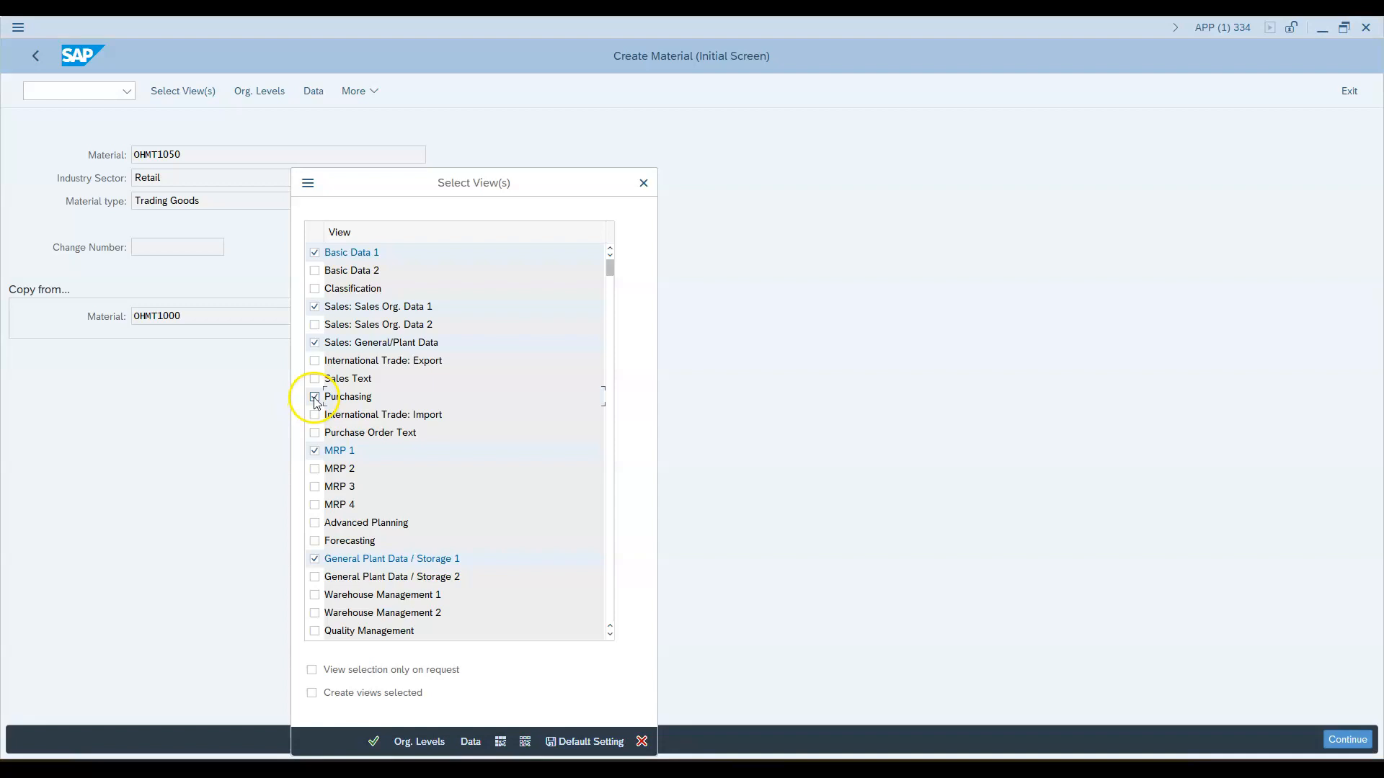
pyautogui.click(315, 398)
# Step: Deselect the MRP 1 and General Plant Data / Storage 1 views and select Warehouse Management 1
pyautogui.hotkey('alt', 'Tab')
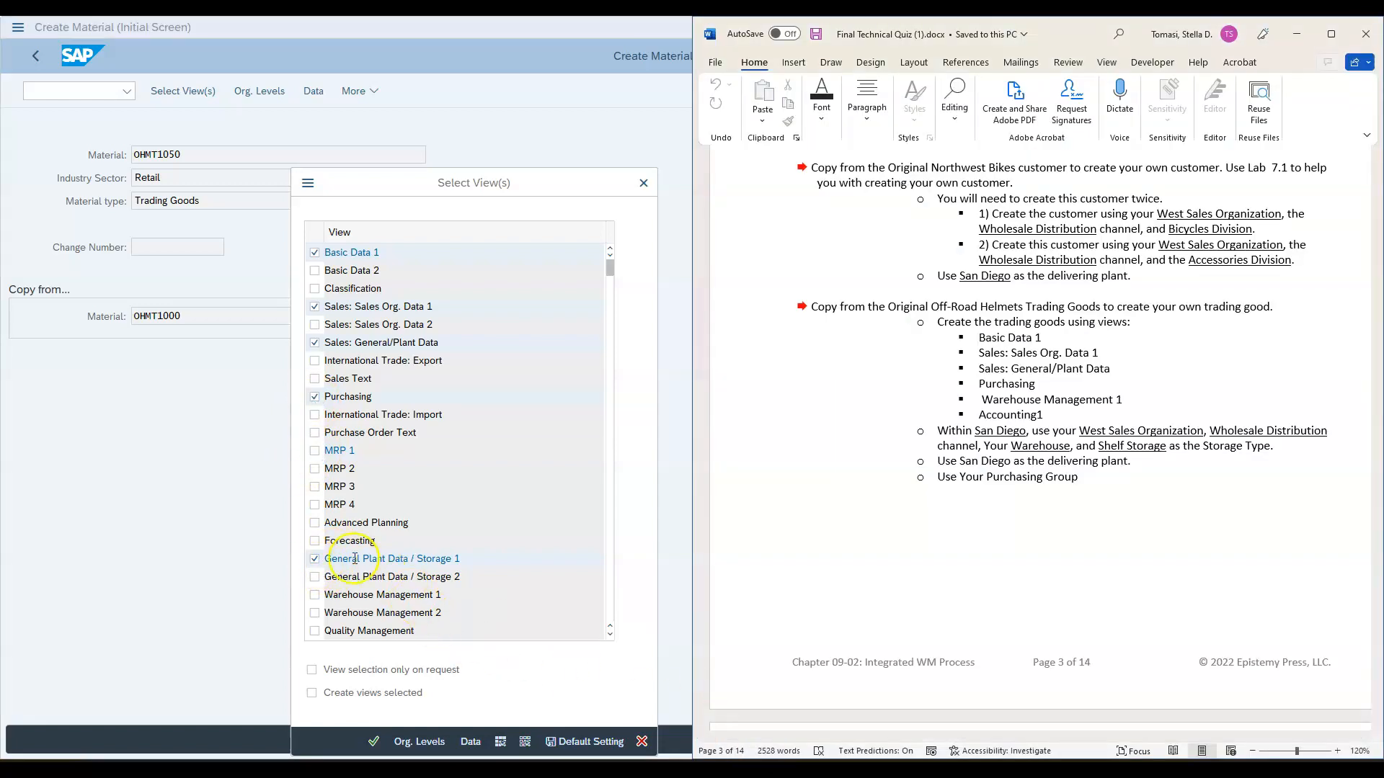
pyautogui.click(315, 560)
pyautogui.click(315, 594)
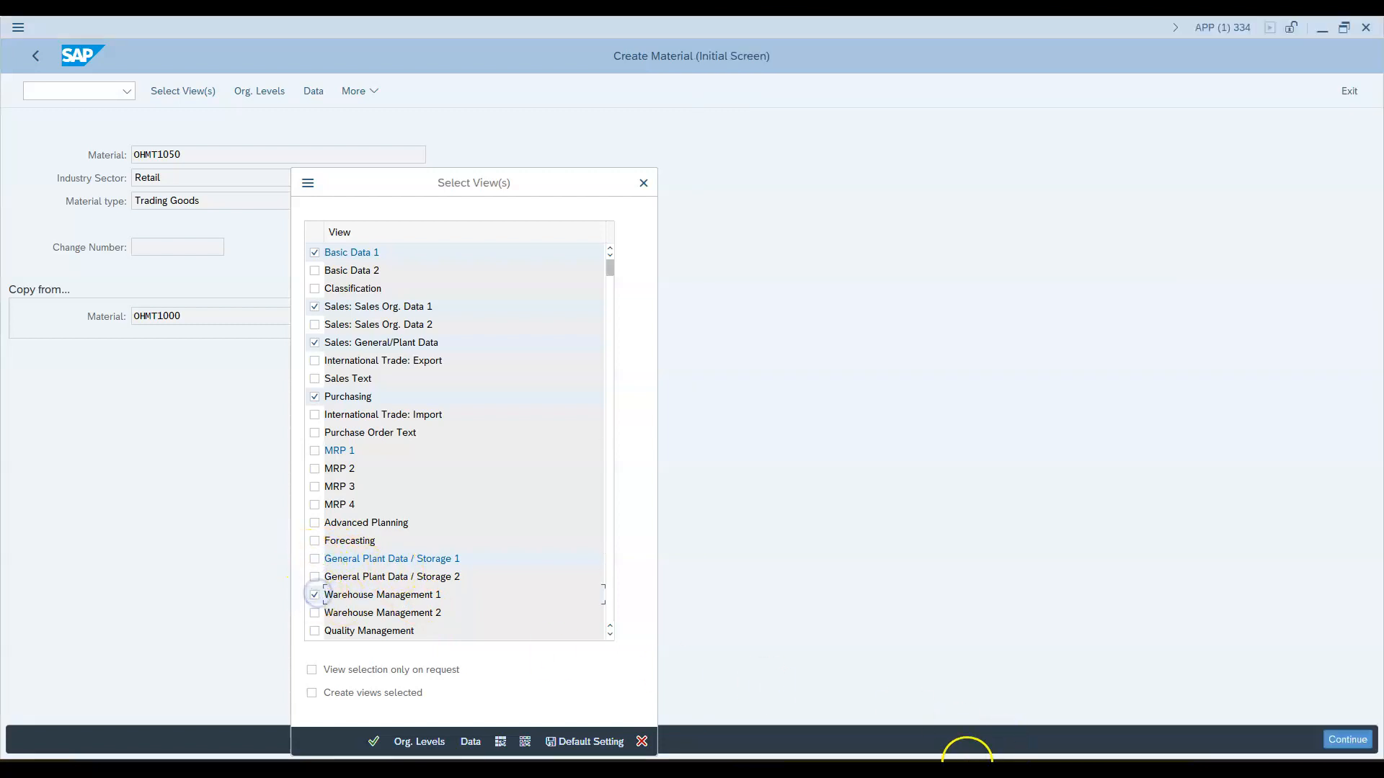
# Step: Add the Accounting 1 view, review the selected views against the quiz list and save the selection as the default setting
pyautogui.hotkey('alt', 'Tab')
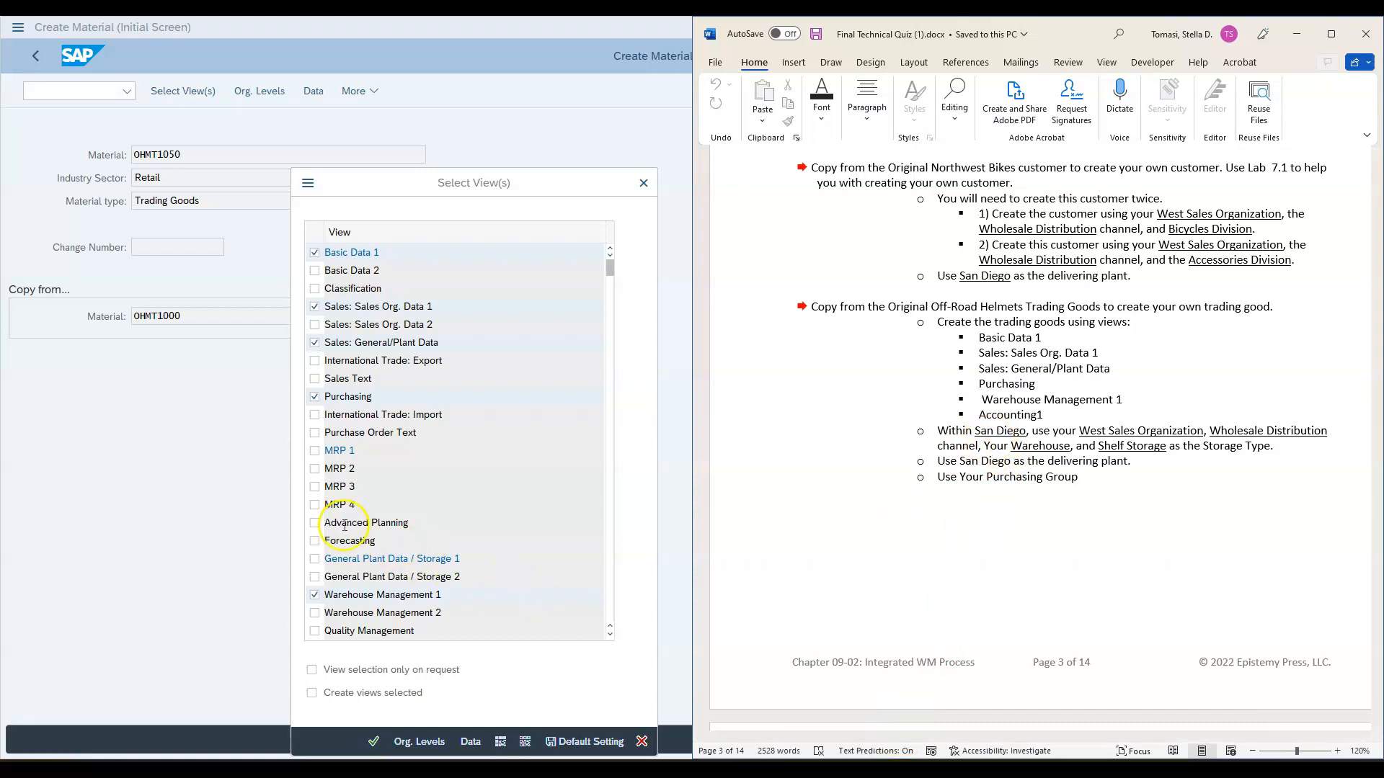
pyautogui.scroll(-1, 613, 274)
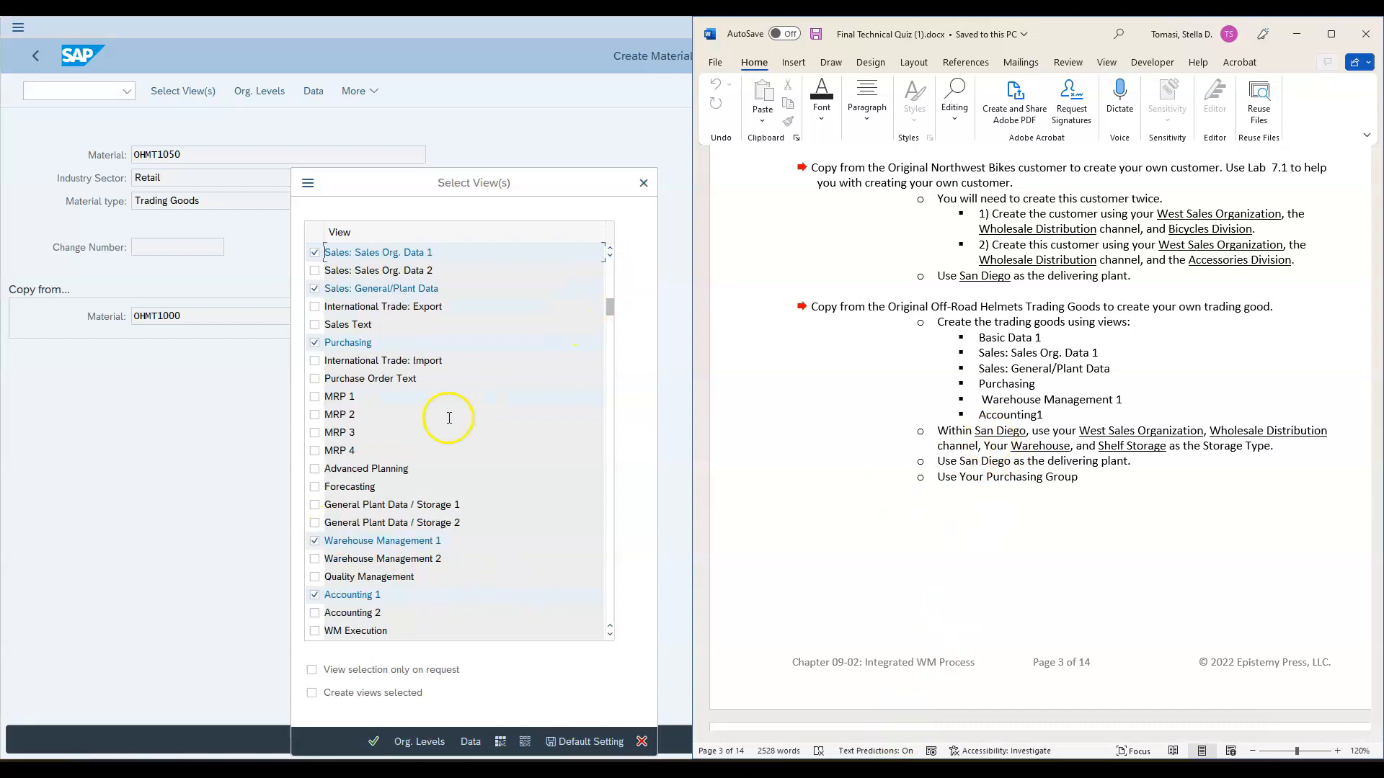
pyautogui.scroll(-1, 323, 598)
pyautogui.click(316, 542)
pyautogui.scroll(2, 346, 518)
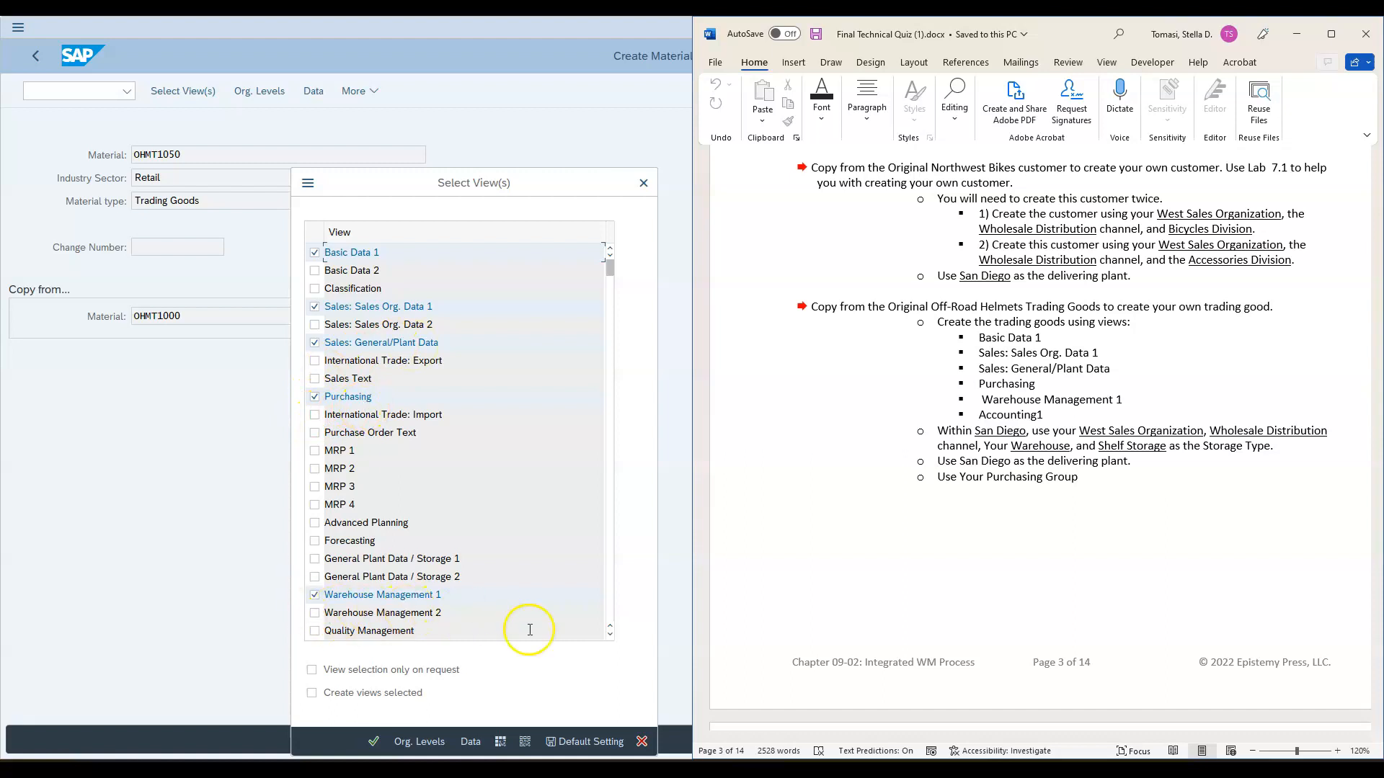
pyautogui.click(609, 634)
pyautogui.click(609, 634)
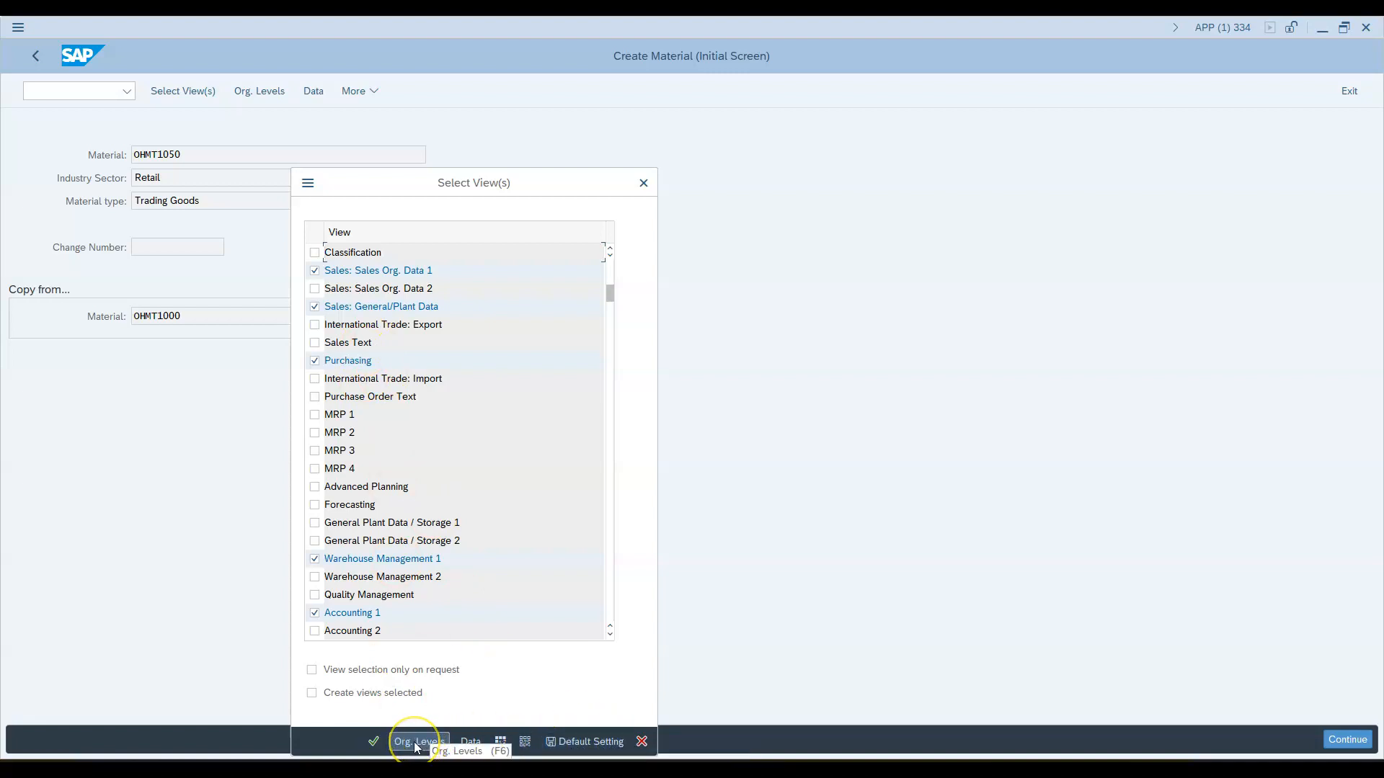
pyautogui.click(577, 744)
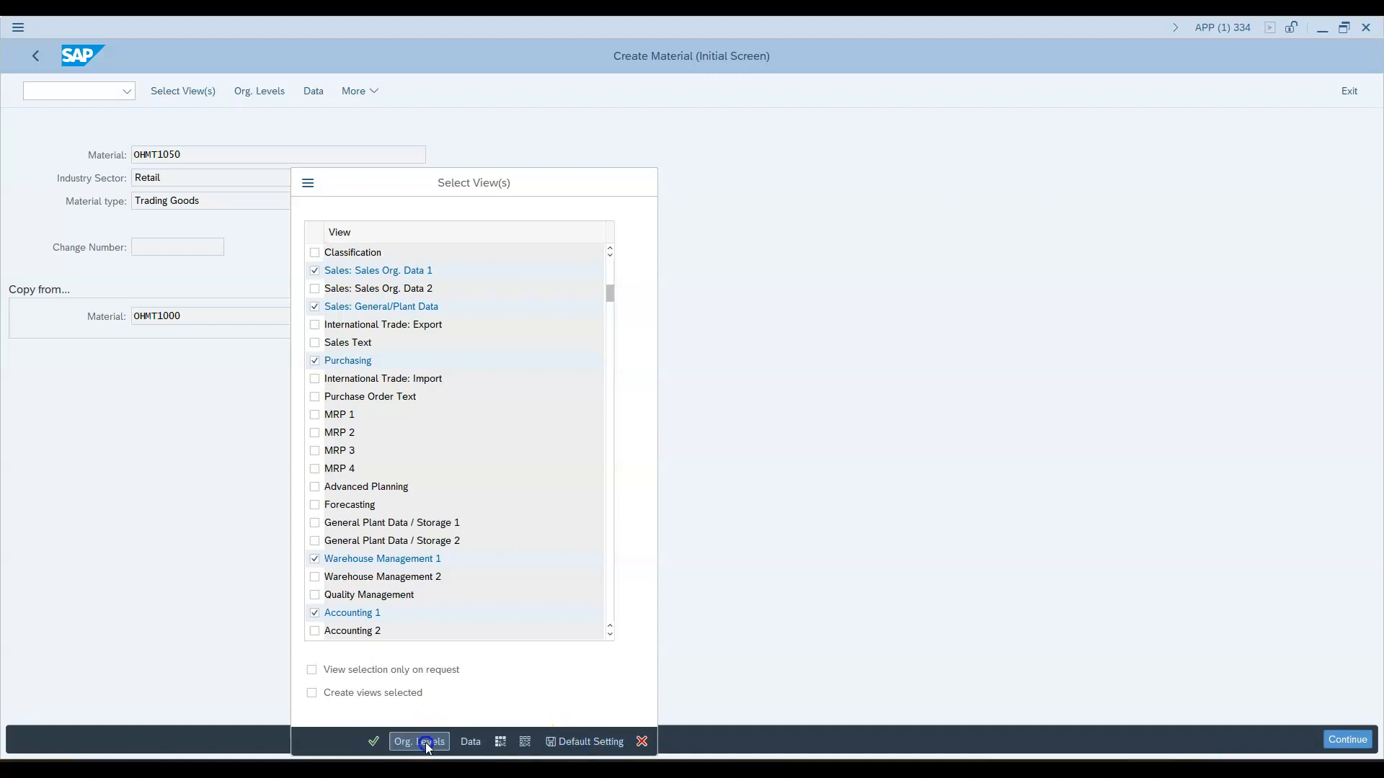
# Step: Open the organizational levels for the new material and check the required values in the quiz document
pyautogui.click(425, 742)
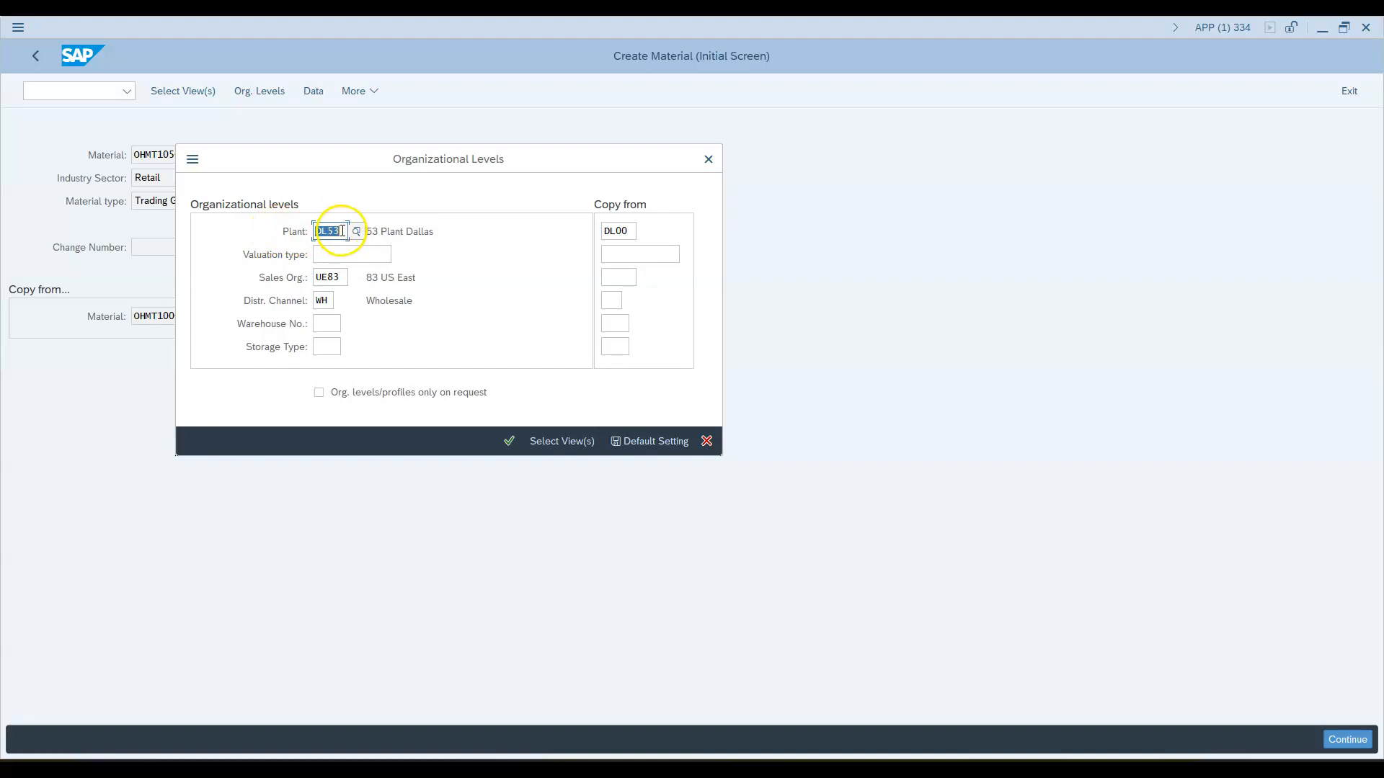
pyautogui.moveTo(353, 164); pyautogui.dragTo(643, 153)
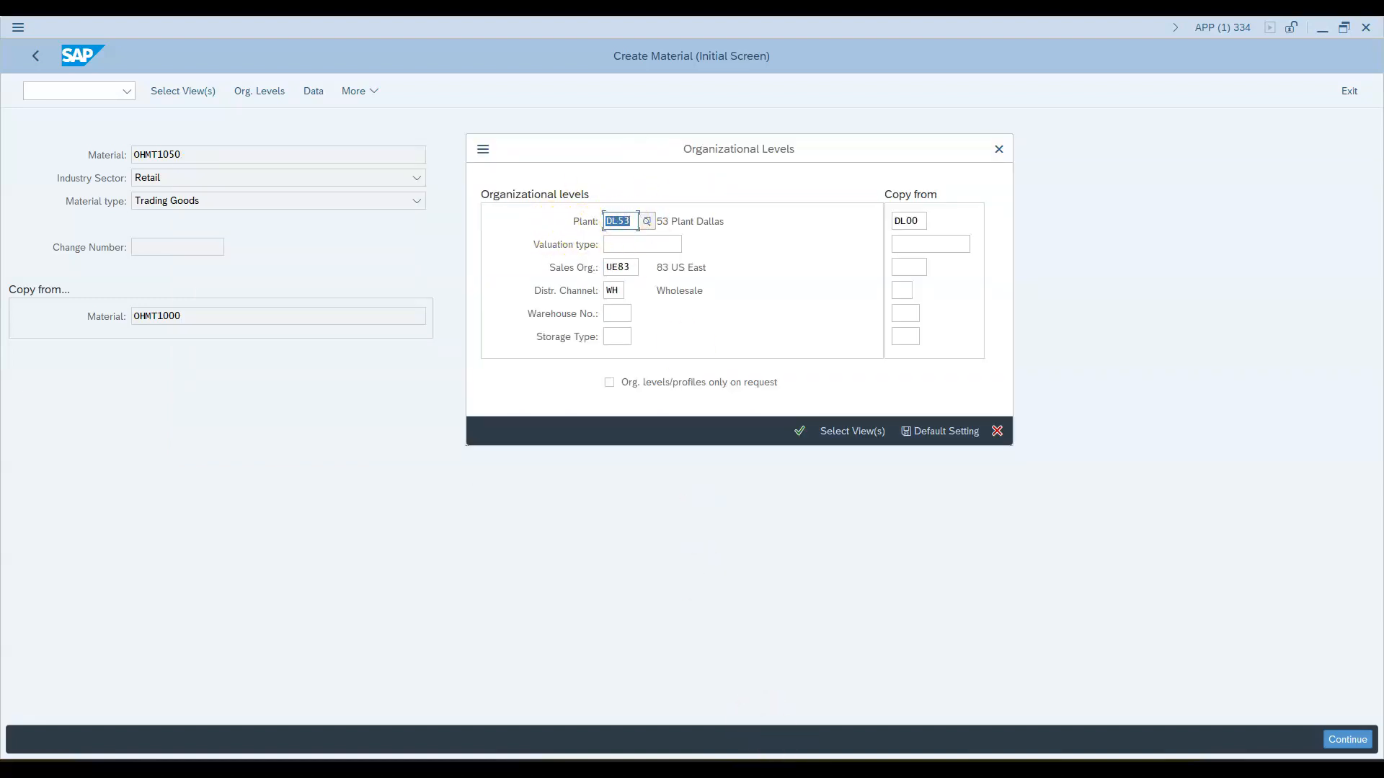
pyautogui.hotkey('alt', 'Tab')
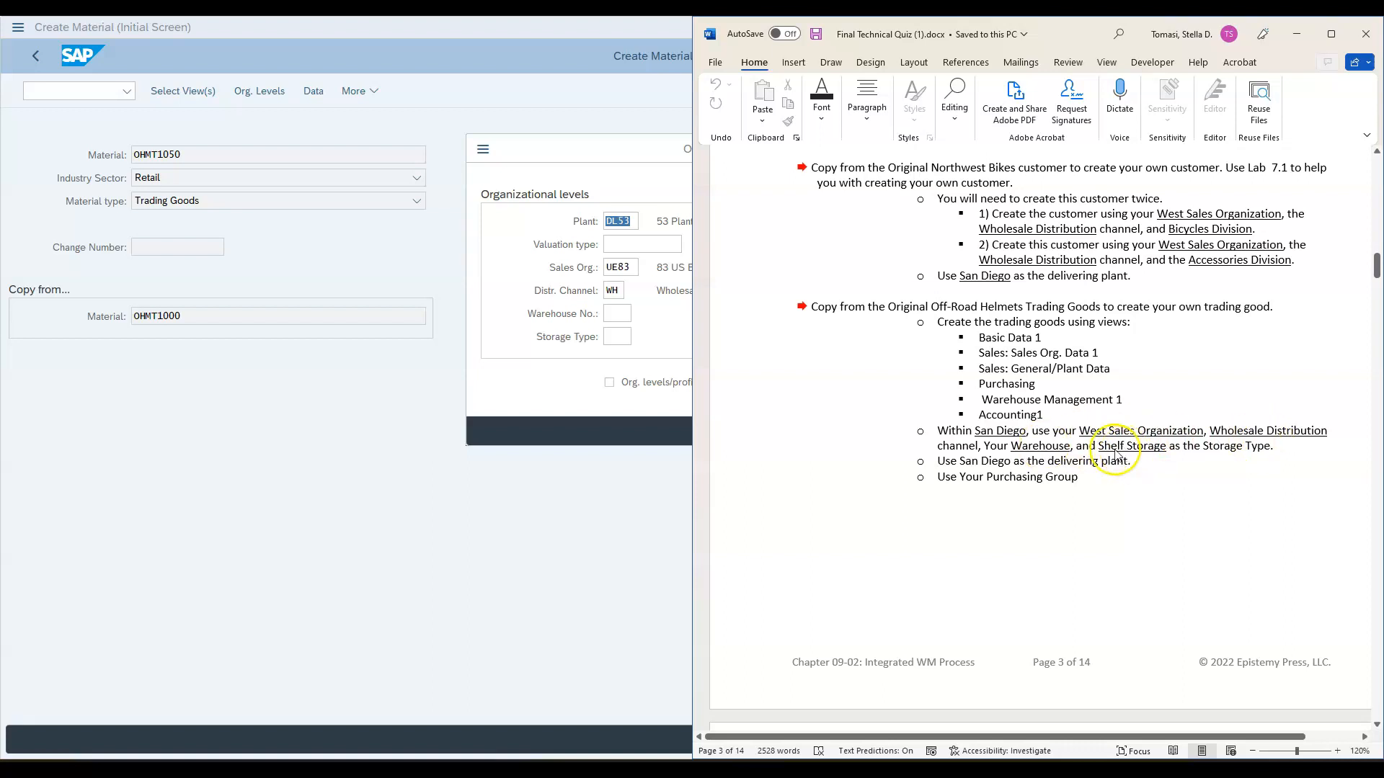
# Step: Set the plant to the San Diego distribution center SD50 from the list of possible plants
pyautogui.click(658, 402)
pyautogui.click(649, 227)
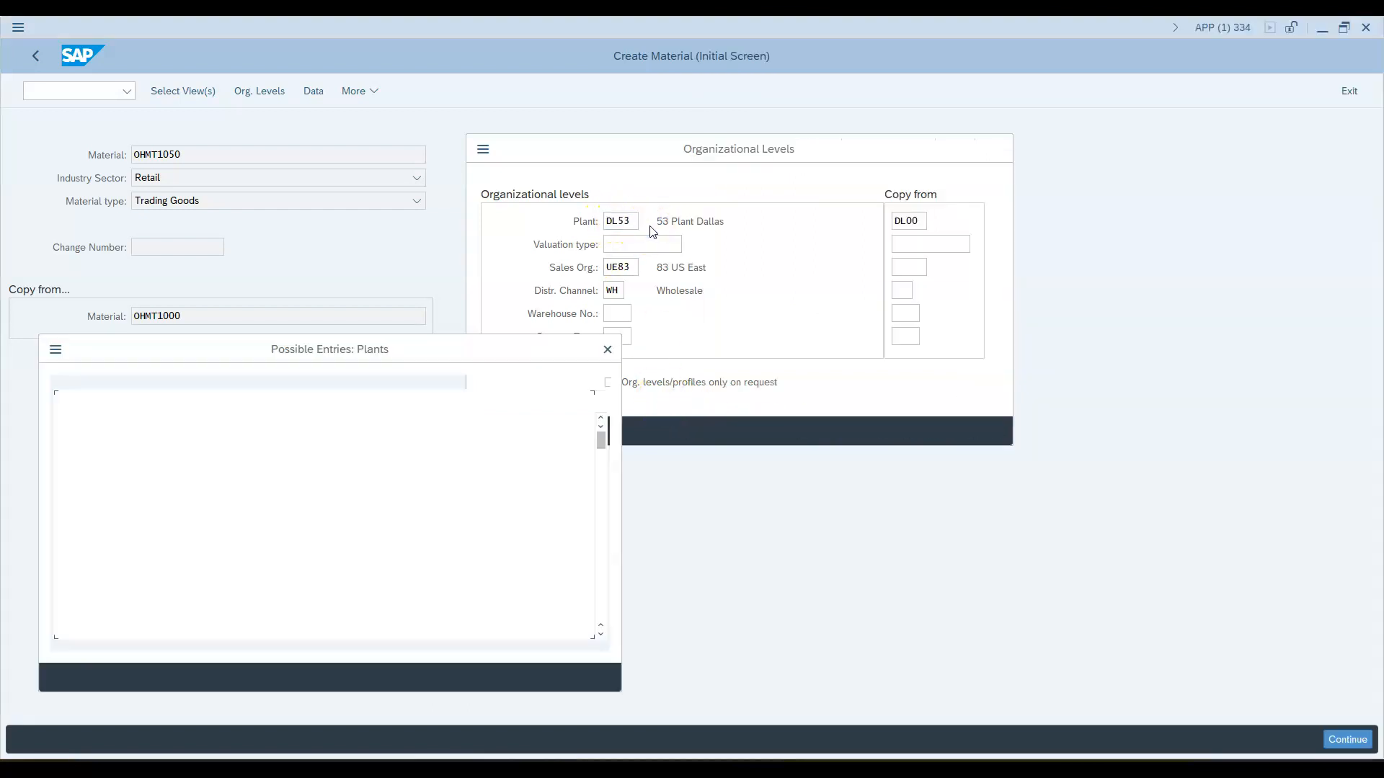
pyautogui.scroll(-15, 116, 537)
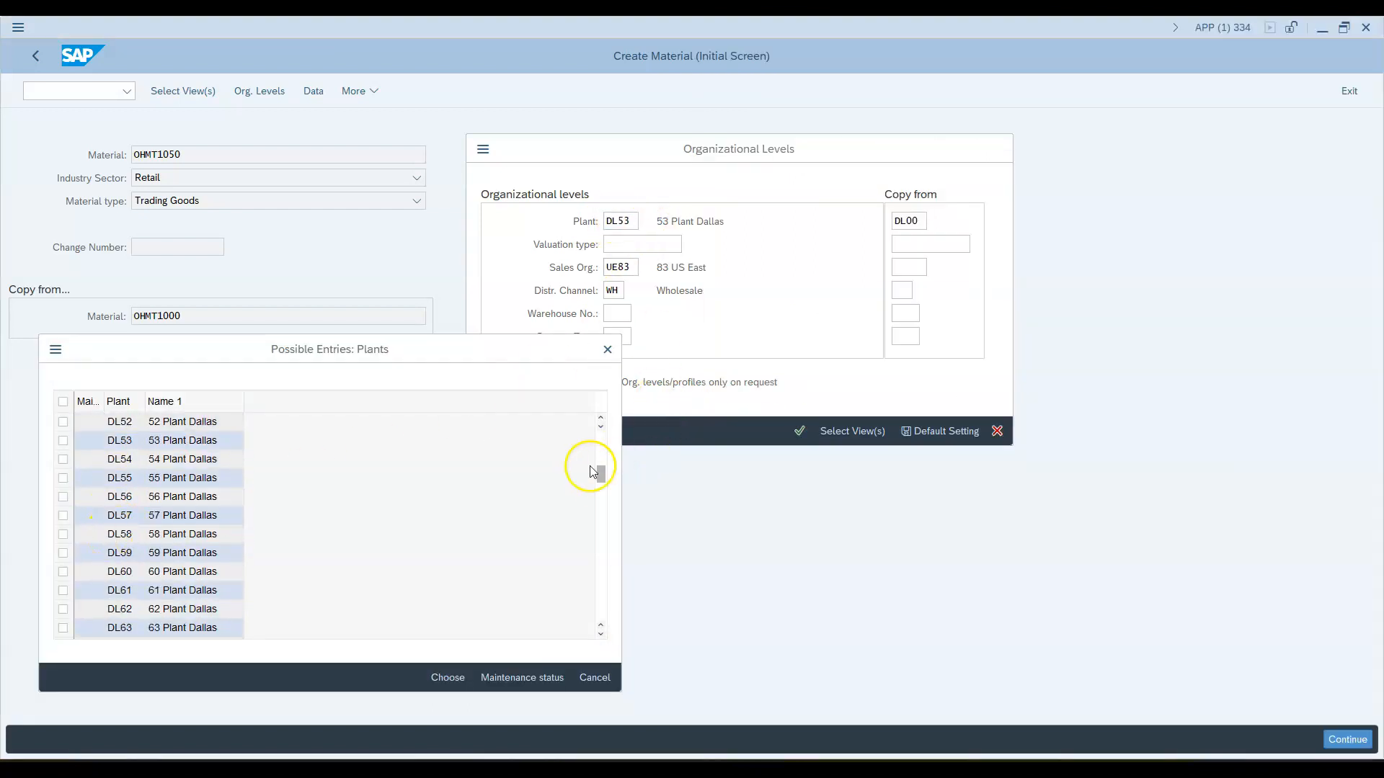
pyautogui.moveTo(602, 474); pyautogui.dragTo(603, 617)
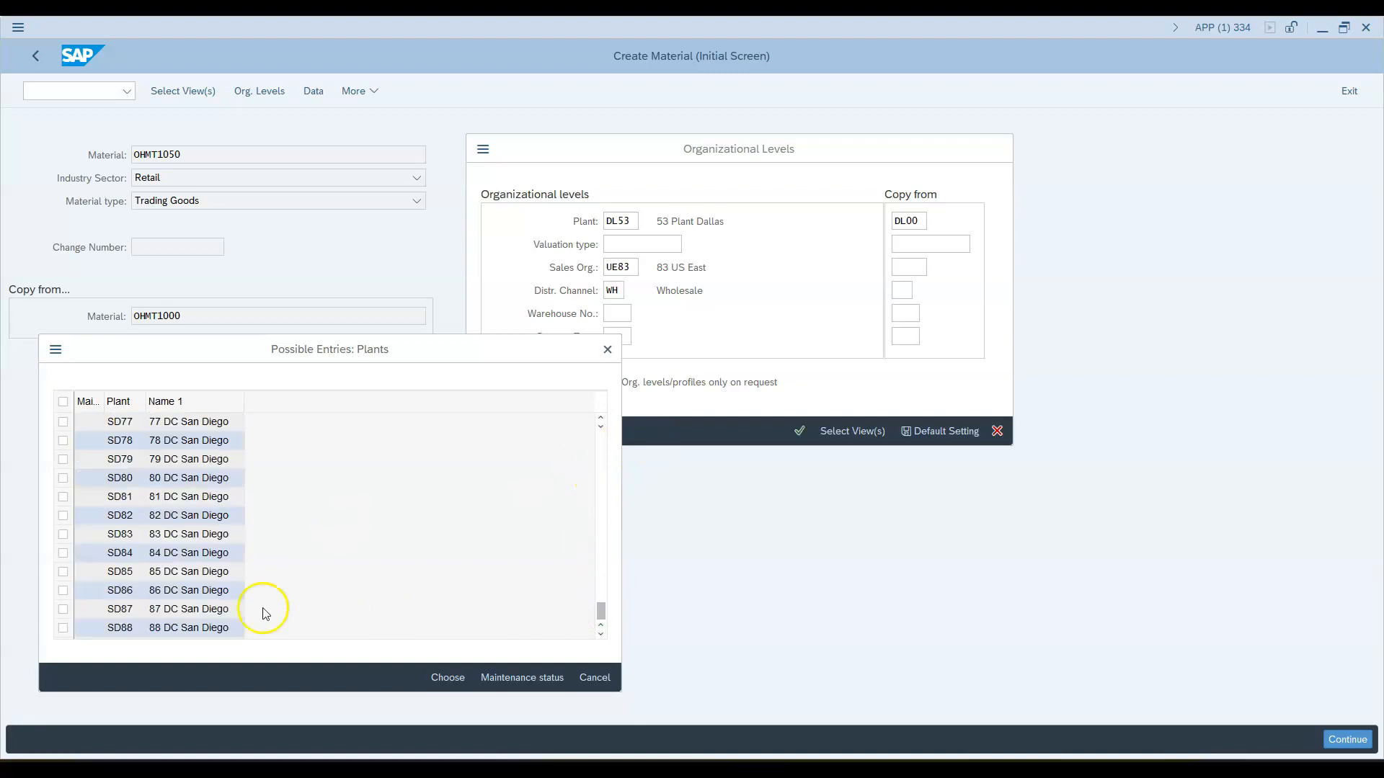
pyautogui.scroll(11, 123, 479)
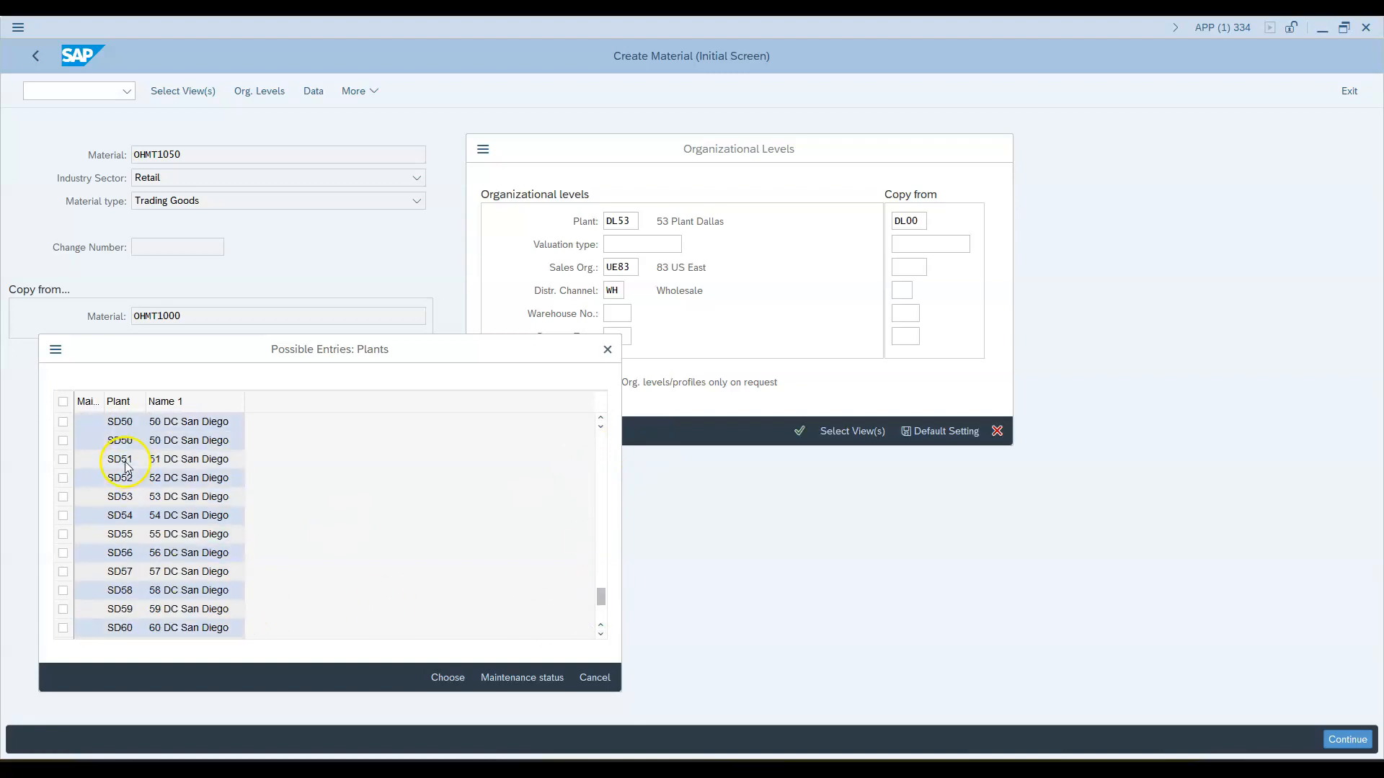
pyautogui.doubleClick(124, 541)
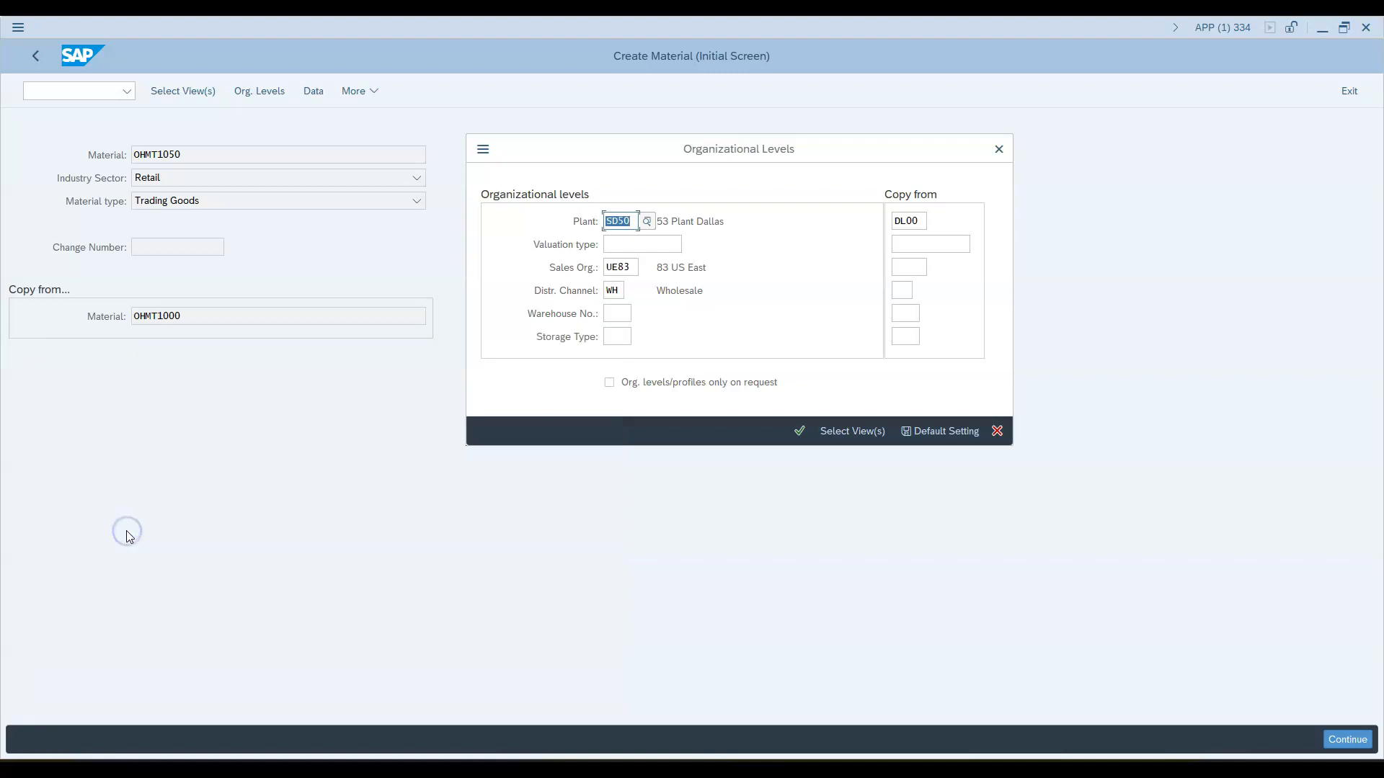
# Step: Set the sales organization to UW50 (50 US West) with distribution channel WH from the list of possible entries
pyautogui.click(631, 268)
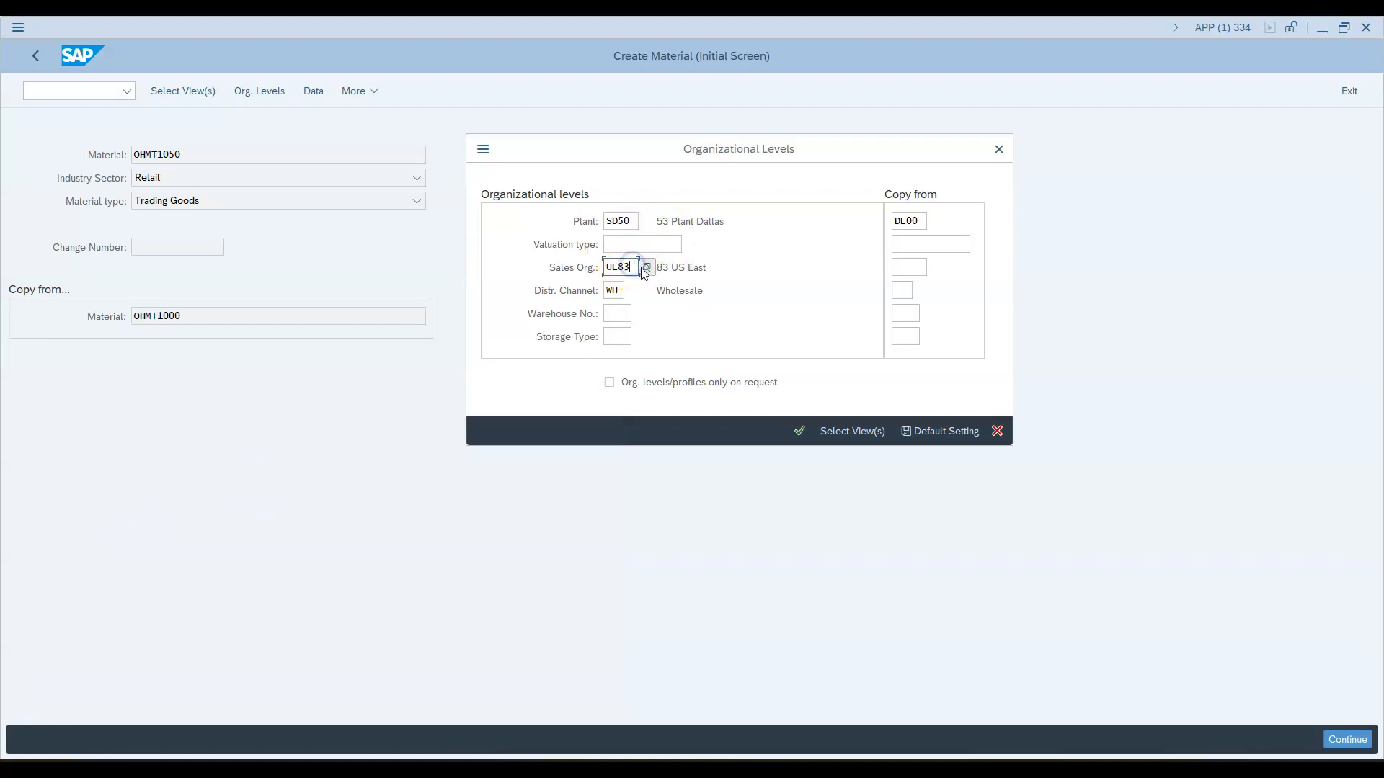
pyautogui.click(646, 267)
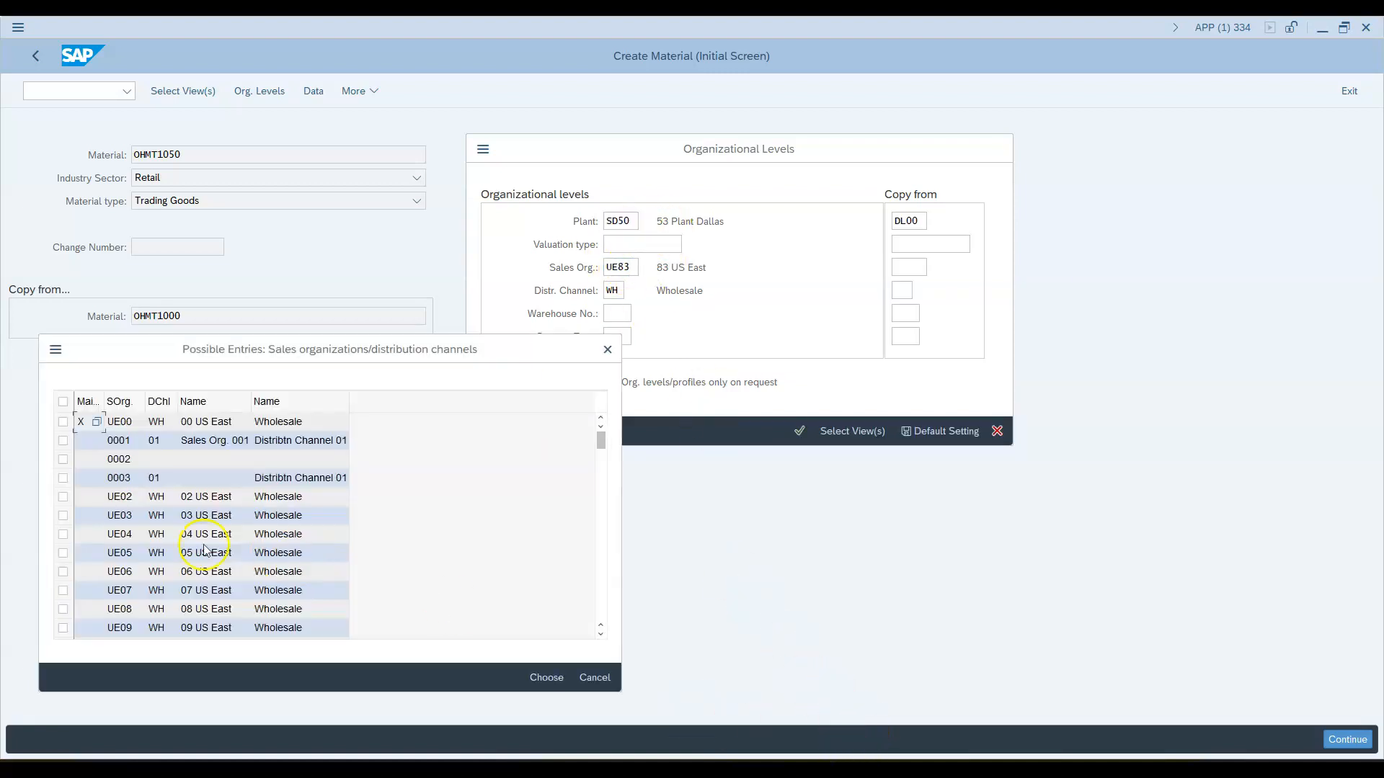
pyautogui.scroll(-10, 126, 504)
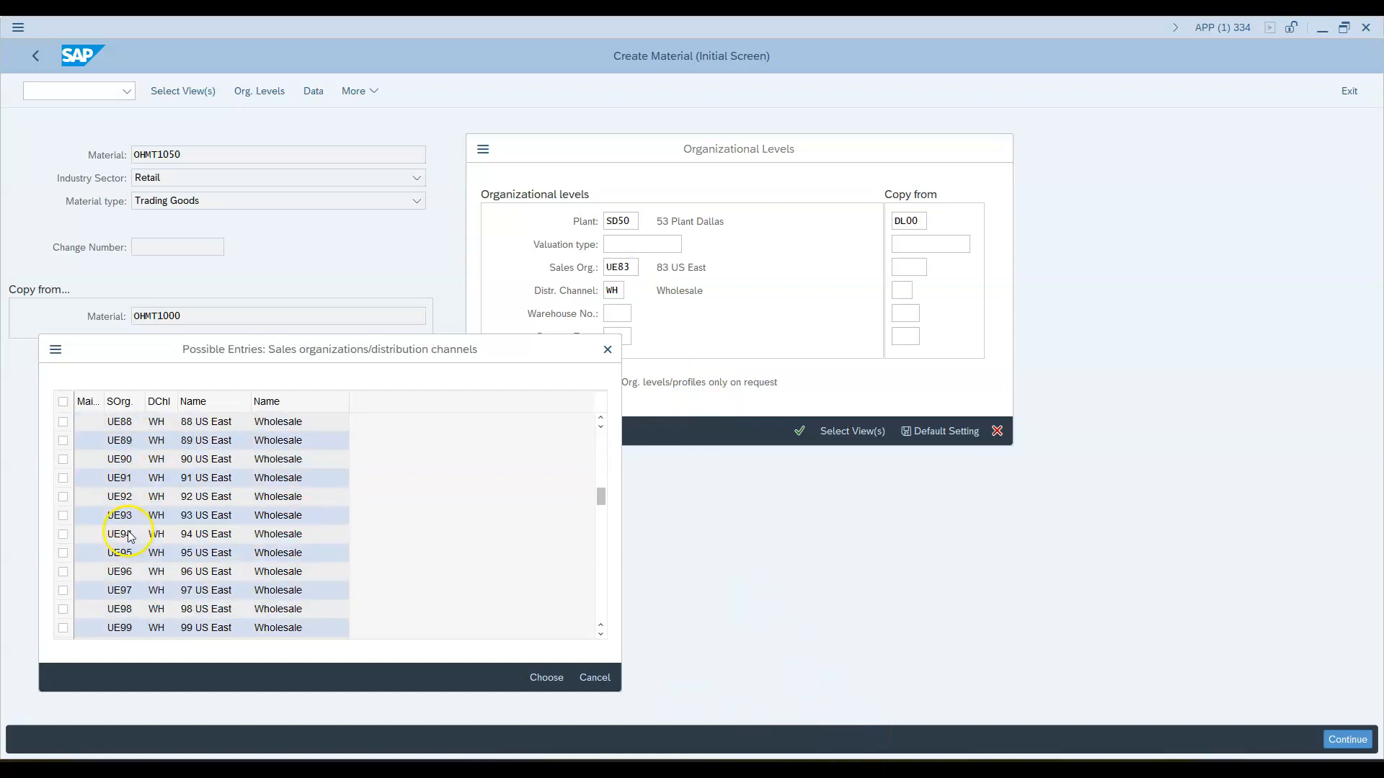
pyautogui.scroll(-20, 130, 540)
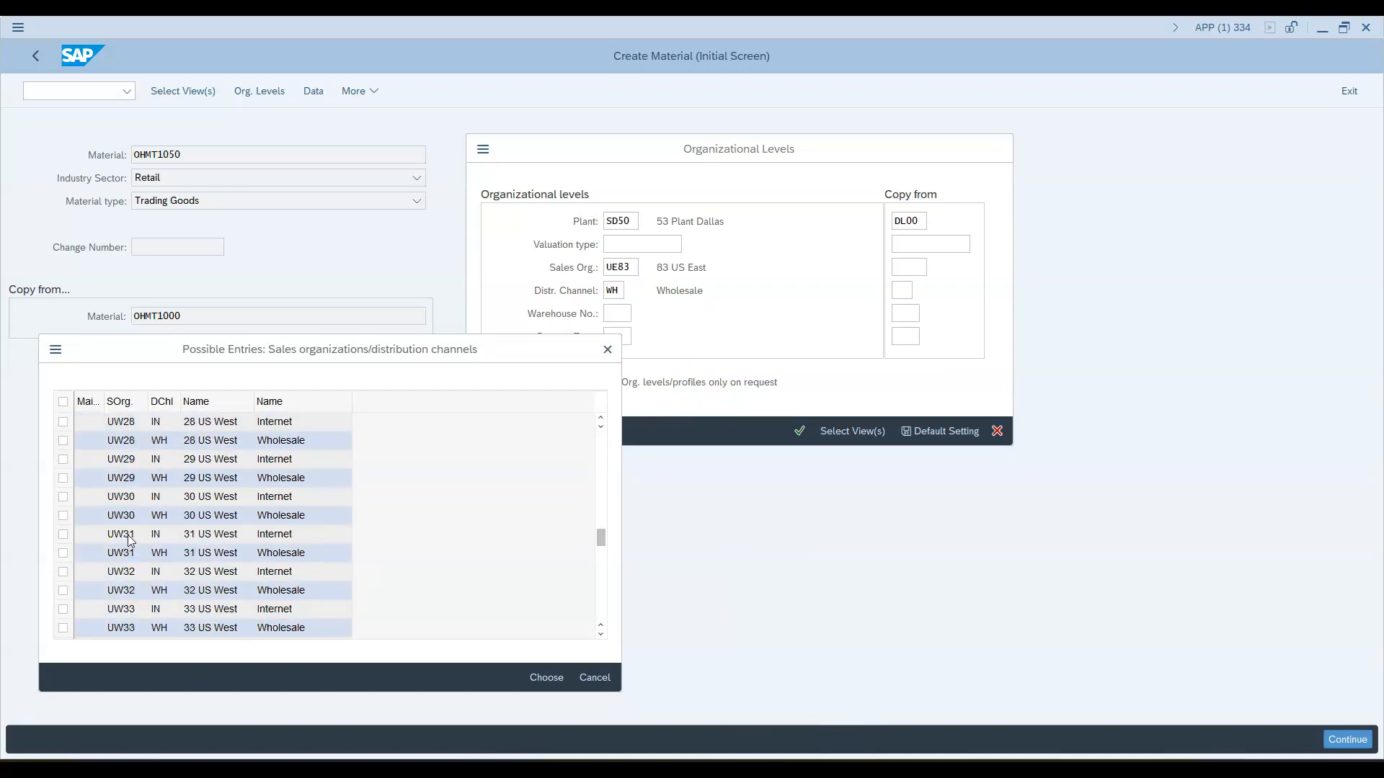
pyautogui.scroll(-8, 130, 541)
pyautogui.scroll(3, 130, 540)
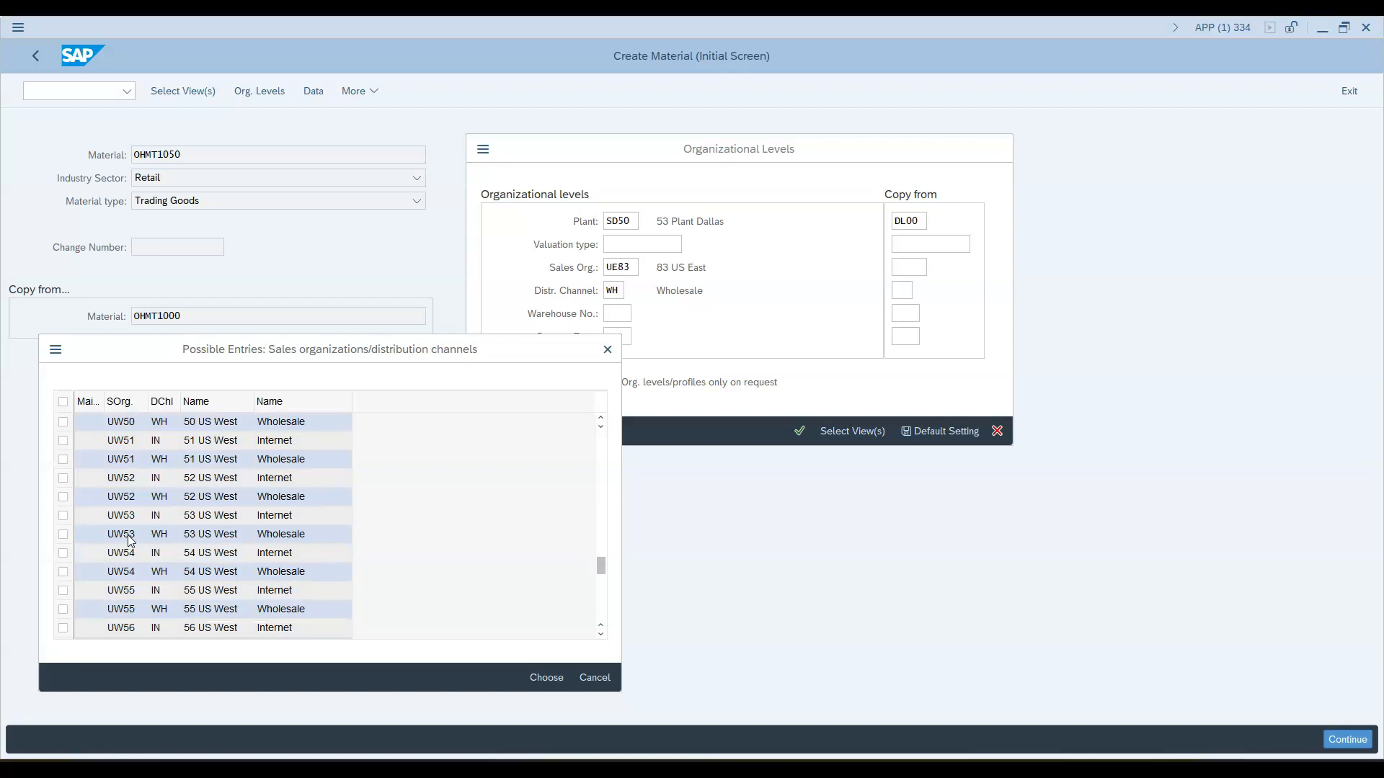
pyautogui.click(62, 422)
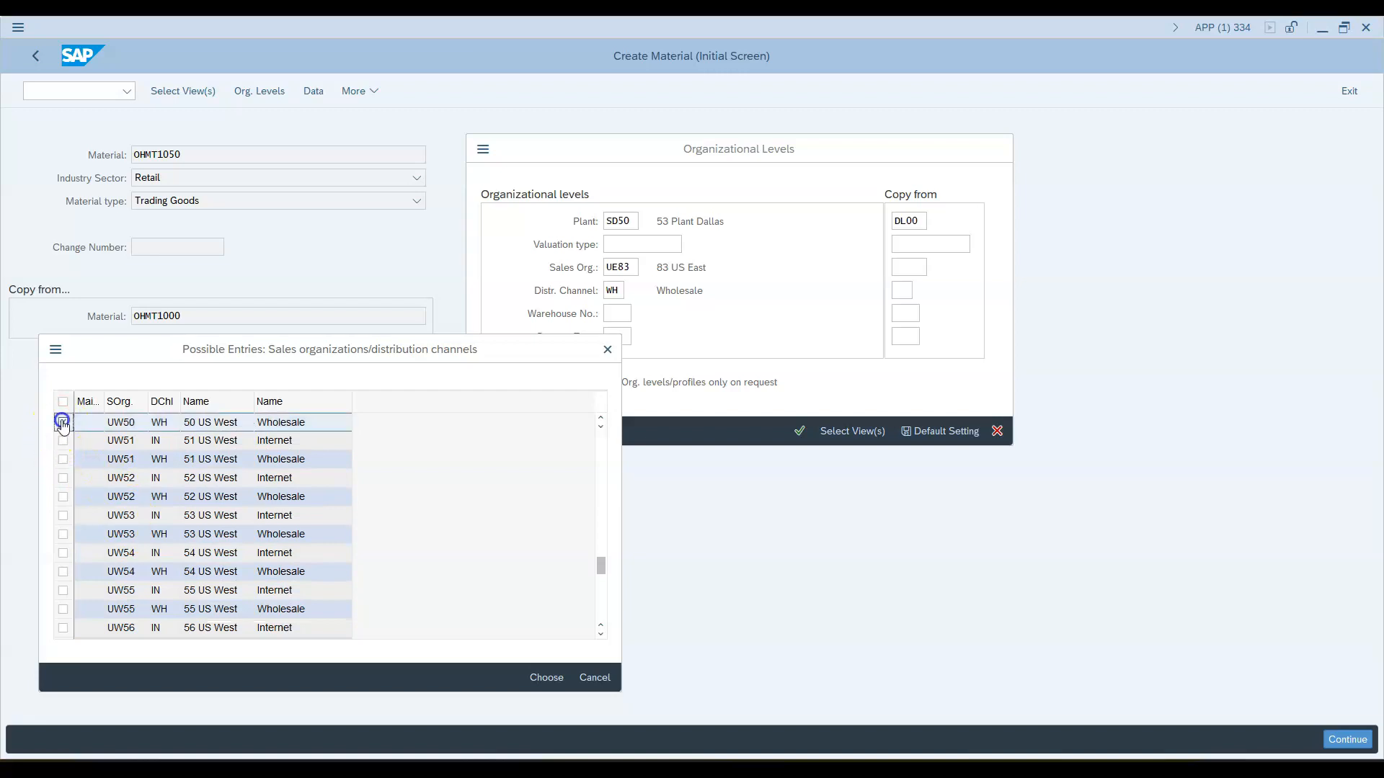
pyautogui.click(547, 677)
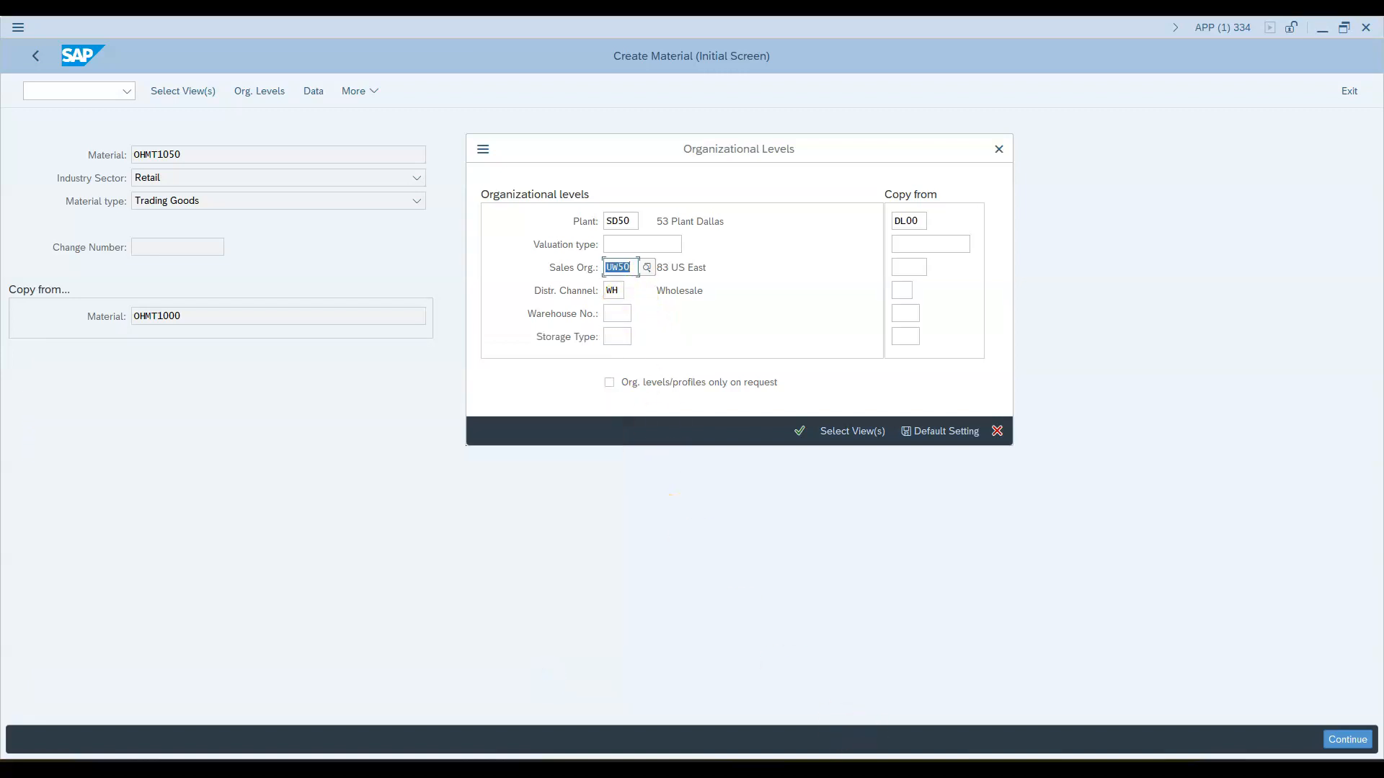
# Step: Check the required organizational levels in the quiz document and set the warehouse number to the San Diego warehouse 150
pyautogui.hotkey('alt', 'Tab')
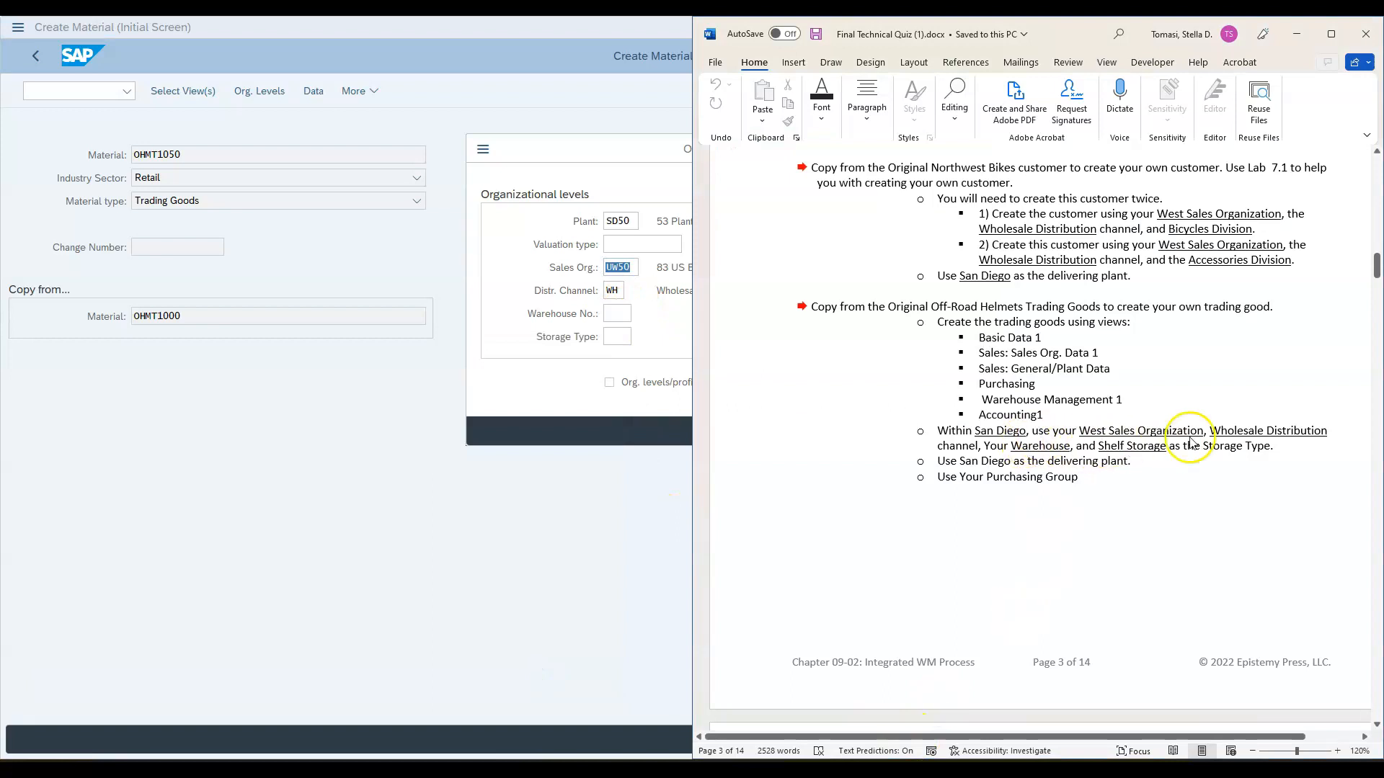
pyautogui.click(619, 317)
pyautogui.click(640, 315)
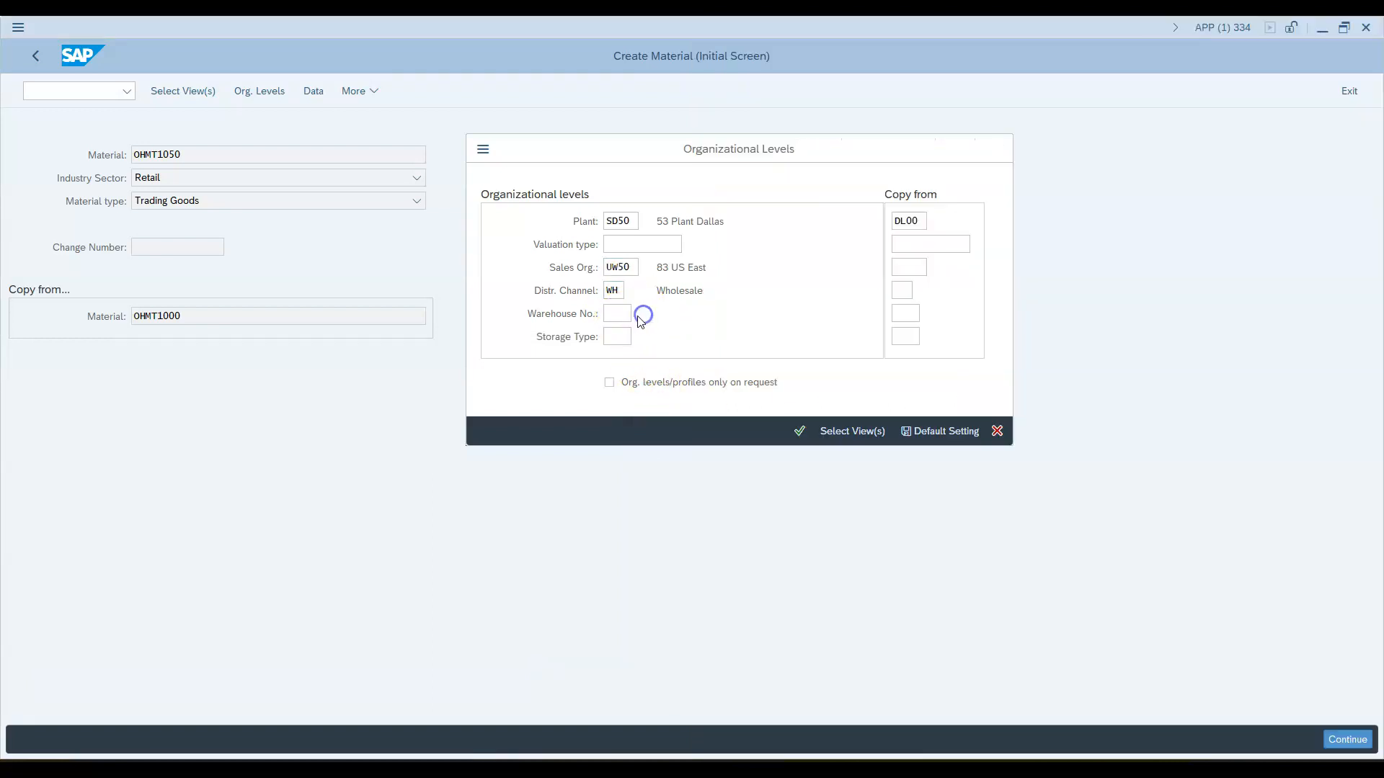
pyautogui.scroll(-3, 153, 496)
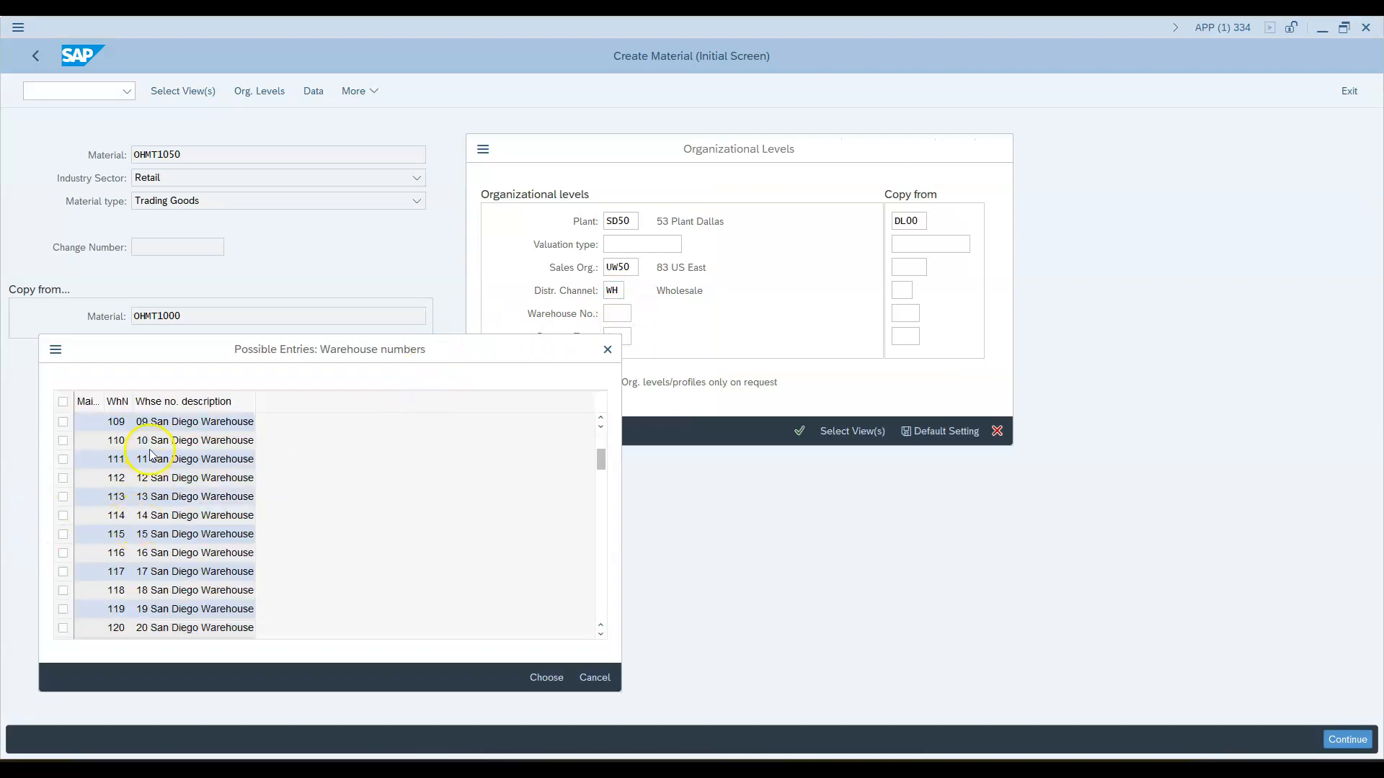
pyautogui.scroll(-11, 173, 479)
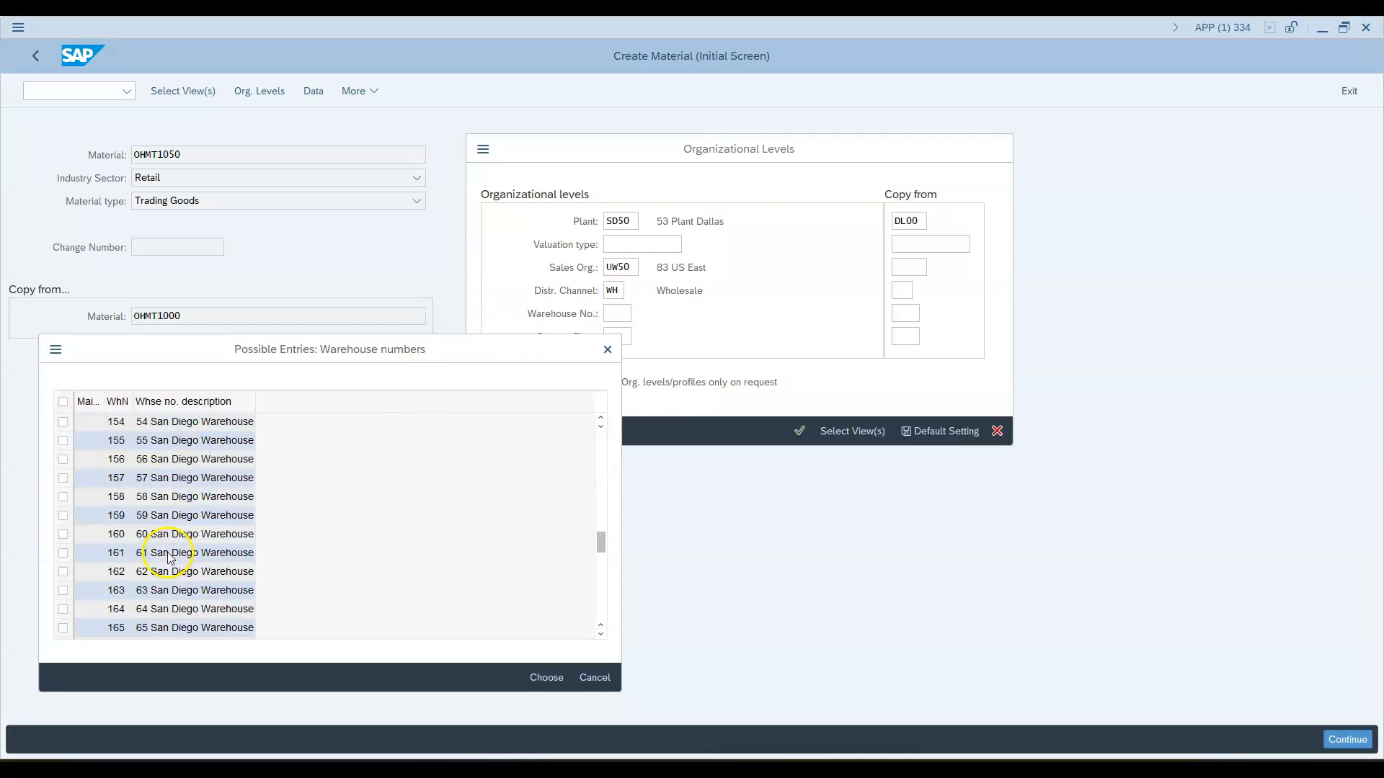
pyautogui.scroll(-1, 96, 542)
pyautogui.click(63, 515)
pyautogui.click(546, 677)
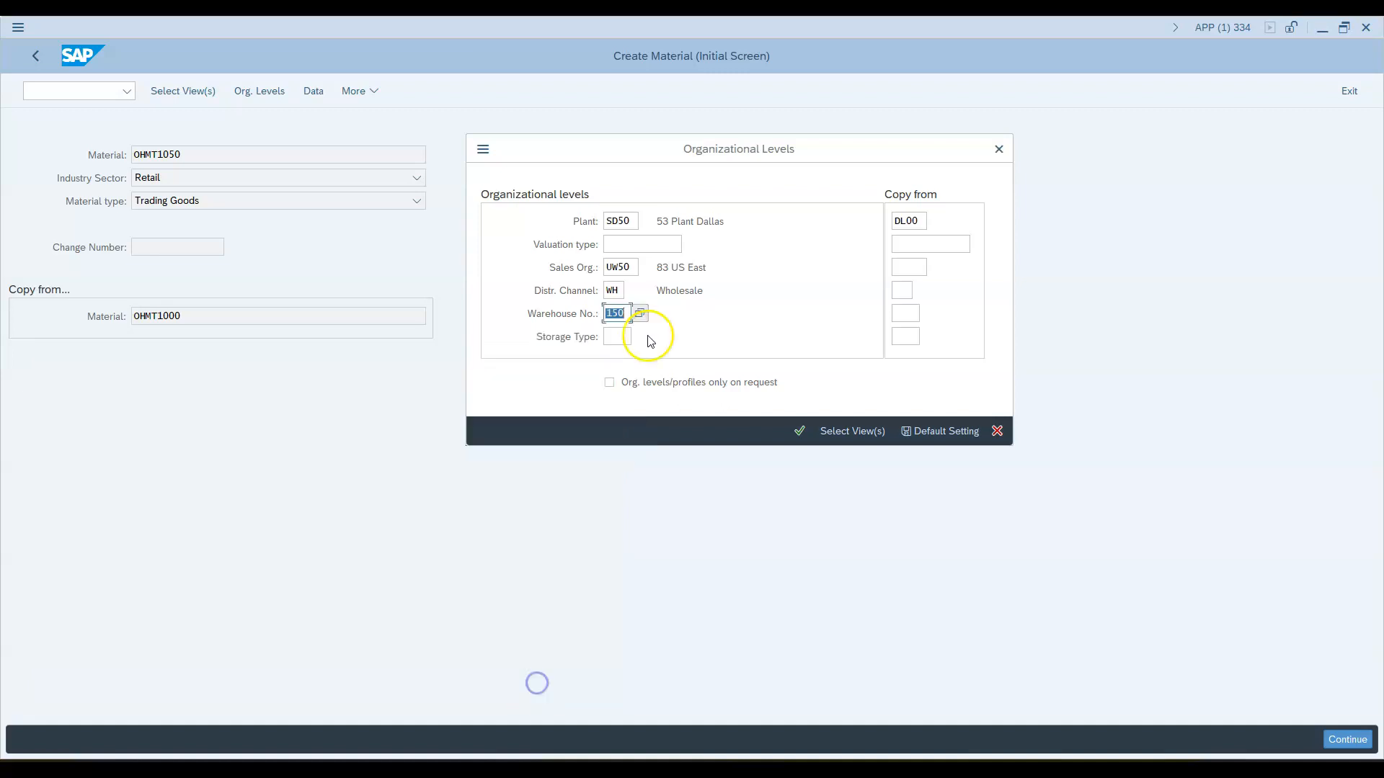
# Step: Set the storage type to 001, the shelf storage belonging to warehouse 150, from the list of possible storage types
pyautogui.click(623, 337)
pyautogui.click(642, 337)
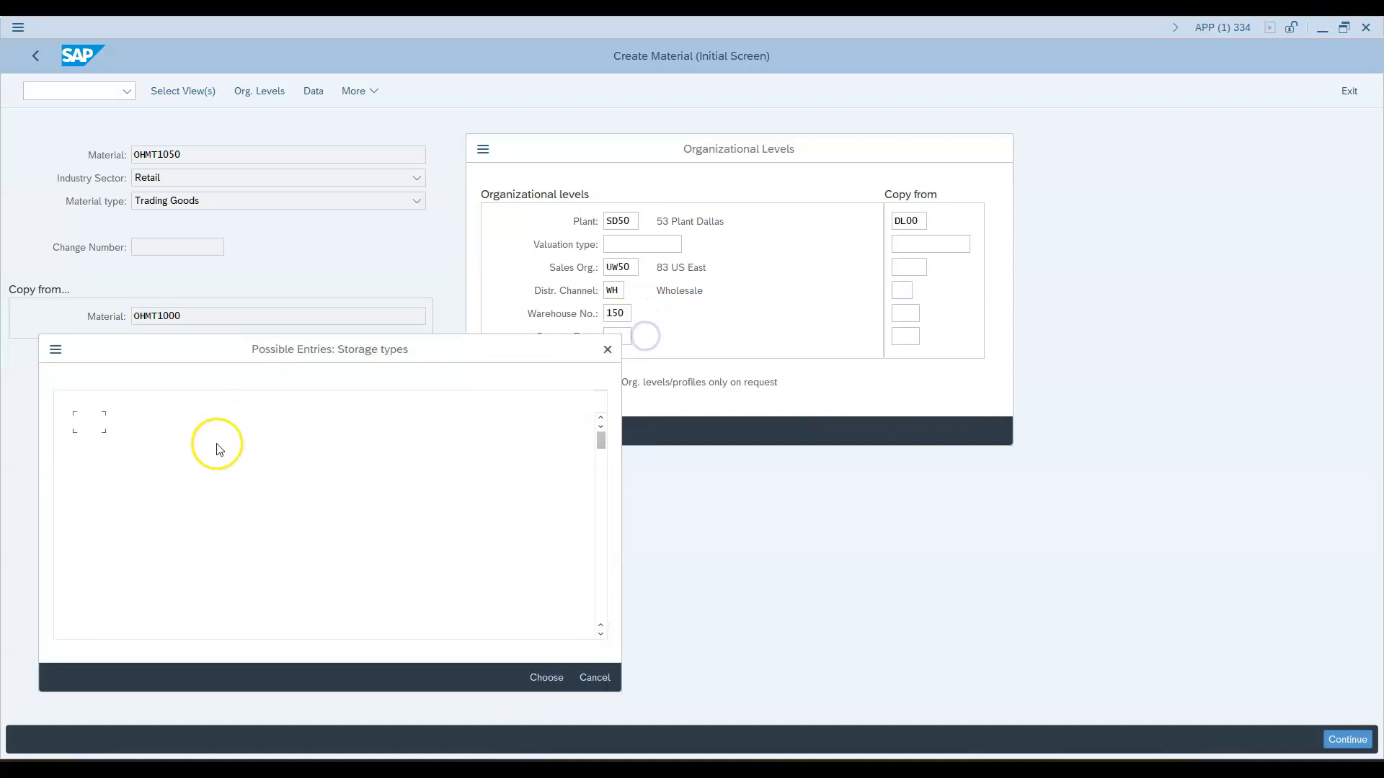
pyautogui.scroll(-5, 156, 520)
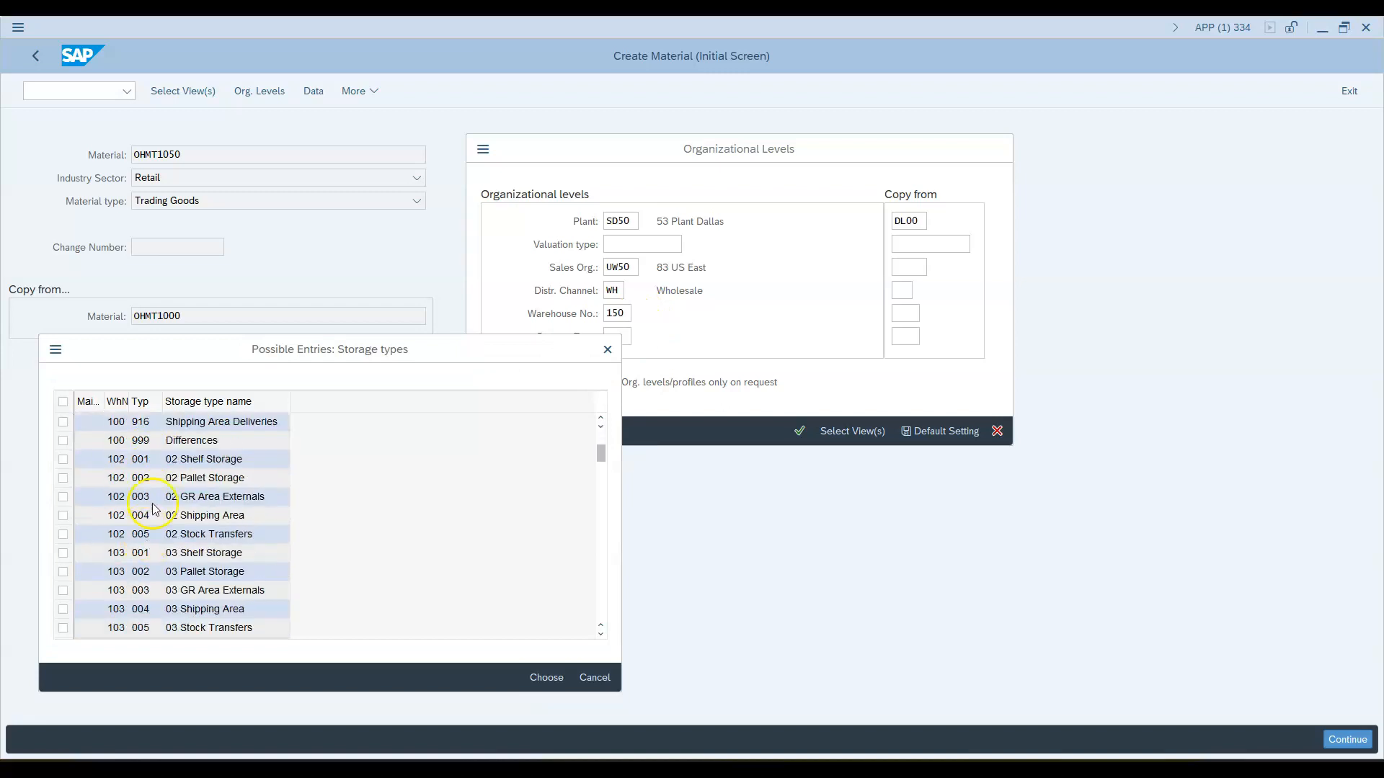
pyautogui.scroll(-15, 144, 443)
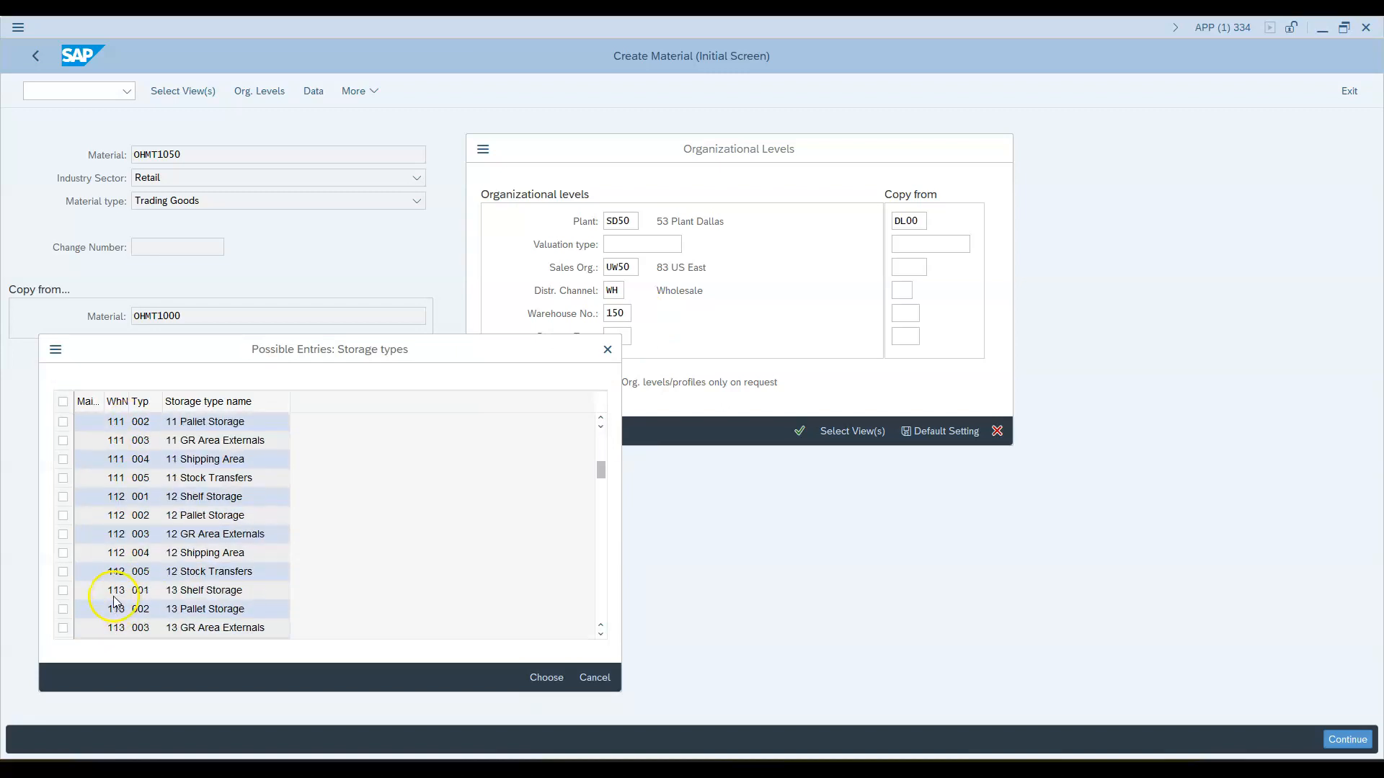
pyautogui.scroll(-20, 116, 594)
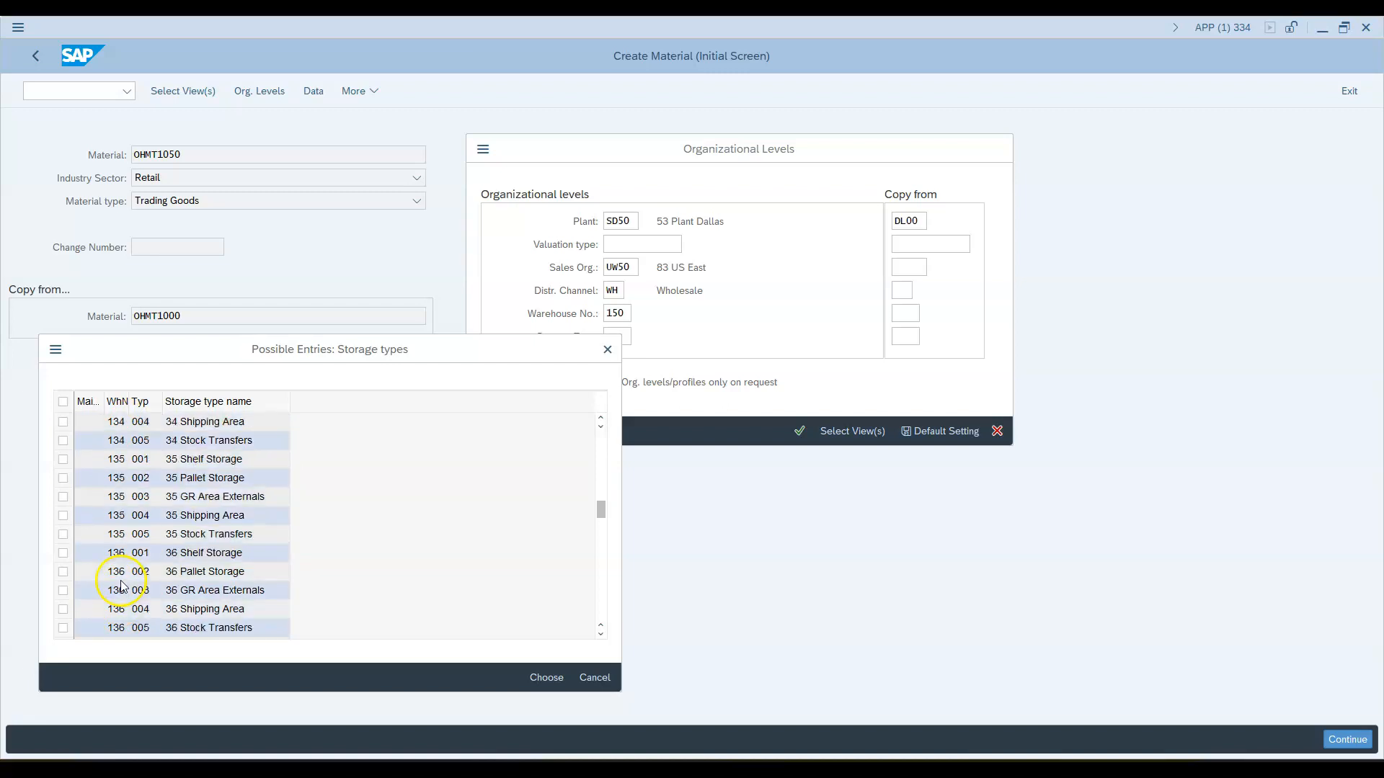
pyautogui.scroll(-13, 122, 586)
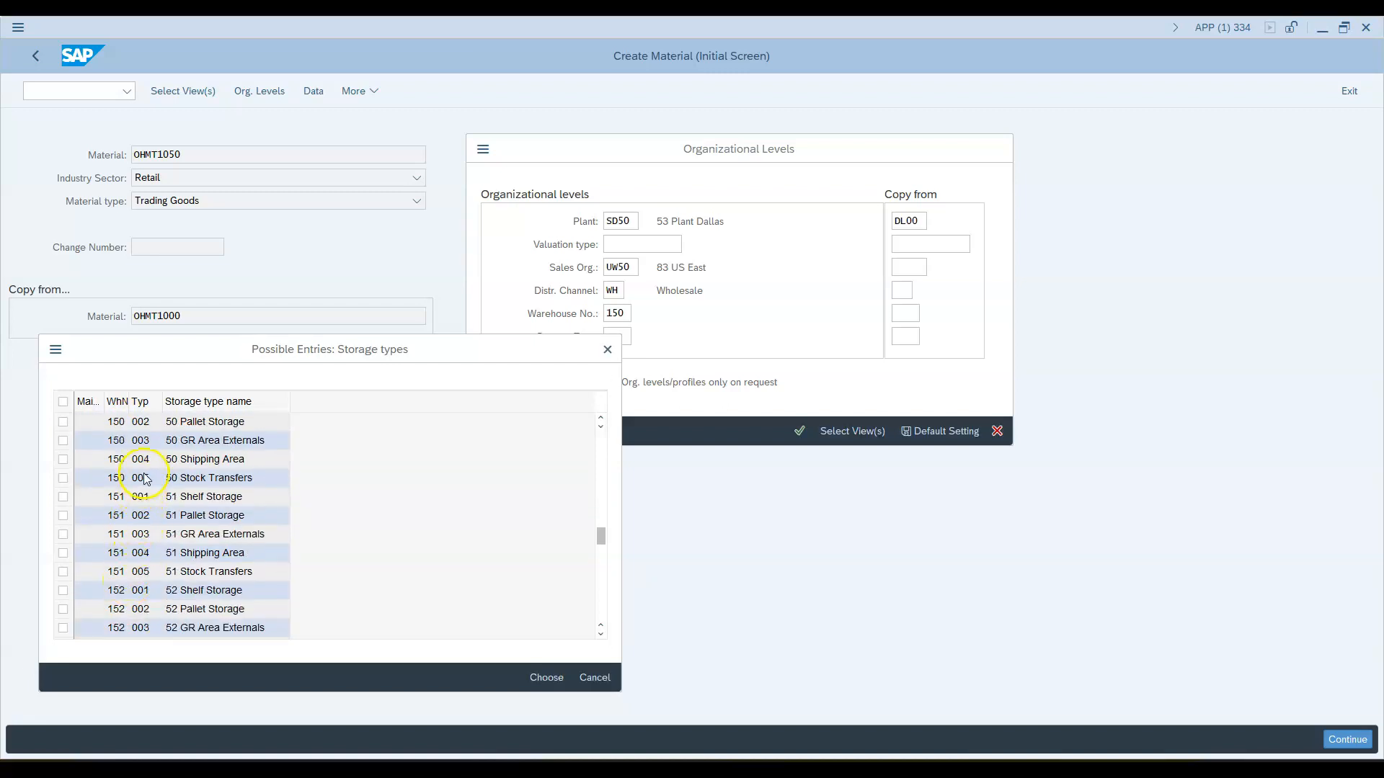
pyautogui.click(601, 418)
pyautogui.click(601, 418)
pyautogui.click(214, 443)
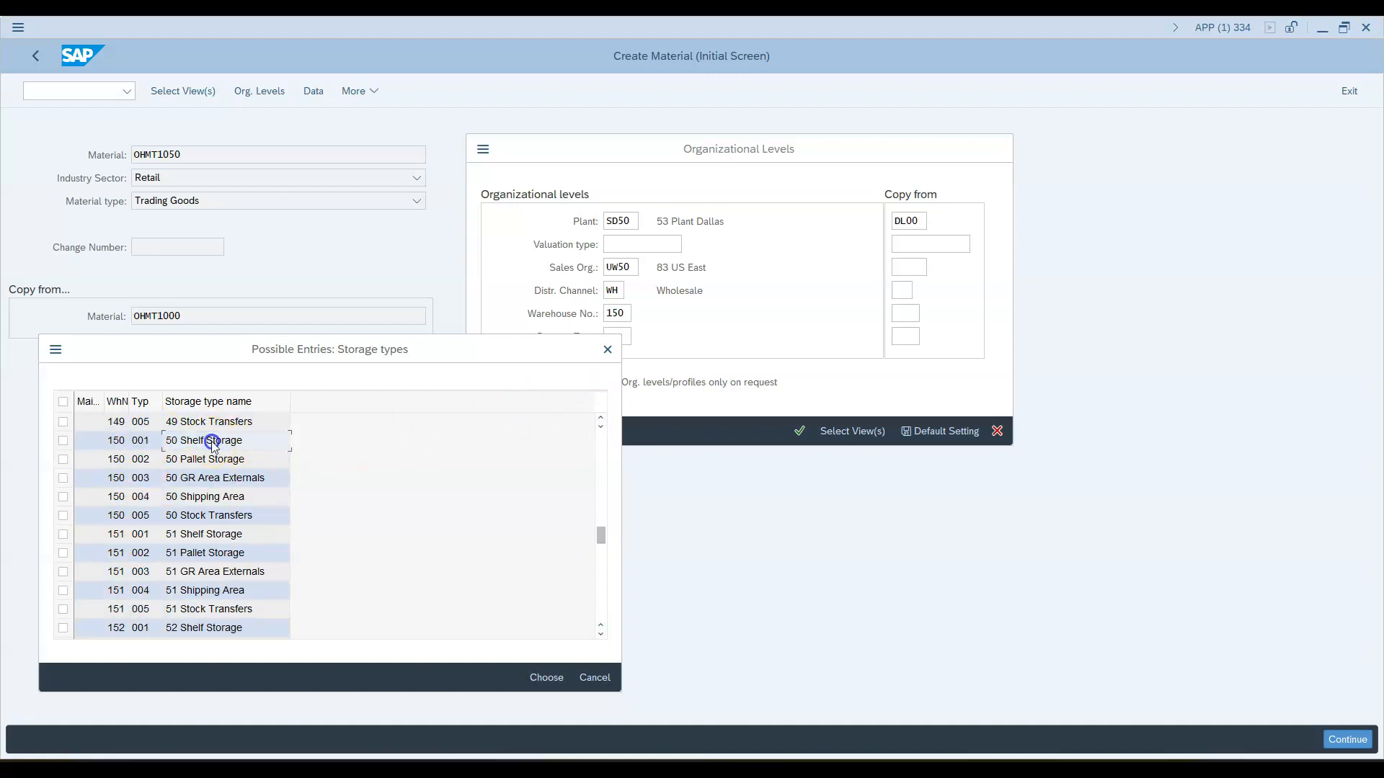
pyautogui.click(62, 441)
pyautogui.click(546, 678)
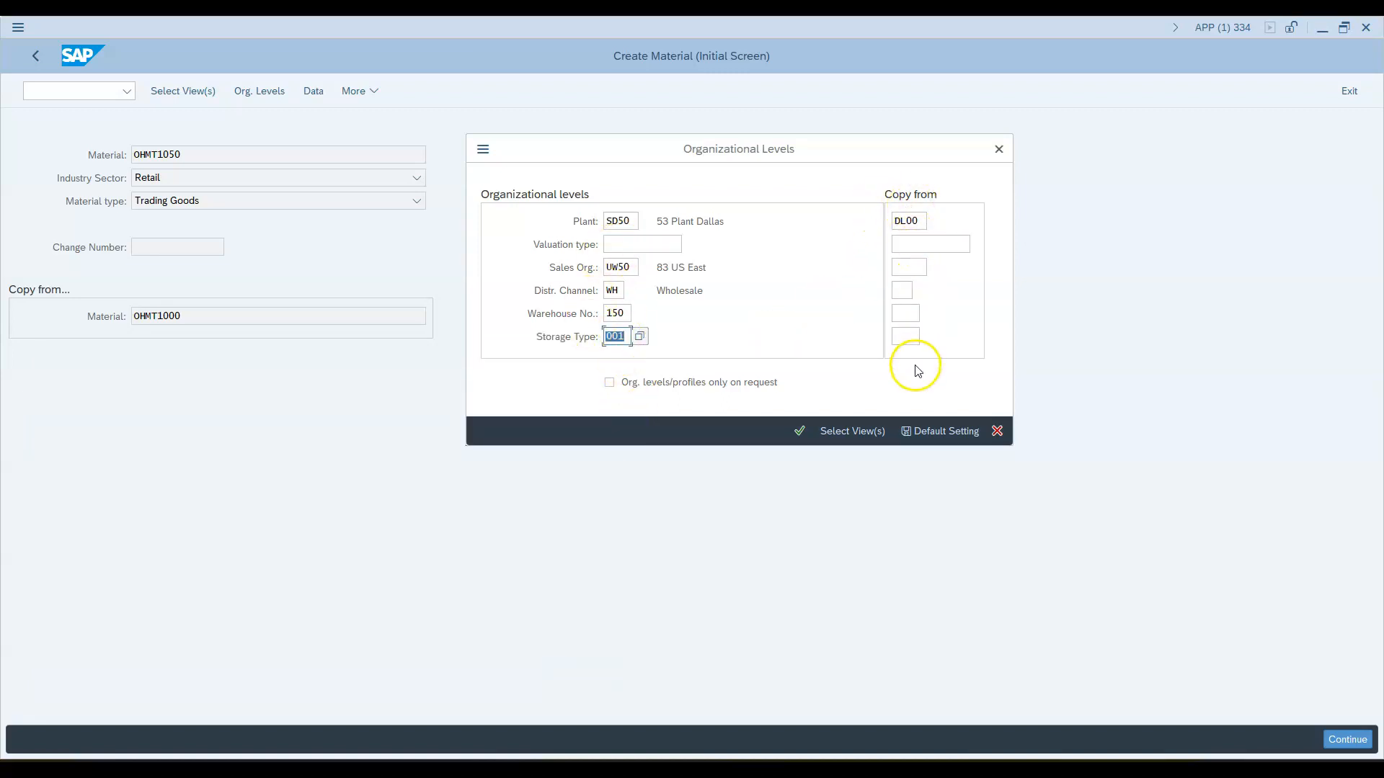
# Step: Replace the copy-from plant with the San Diego distribution center SD00
pyautogui.click(909, 220)
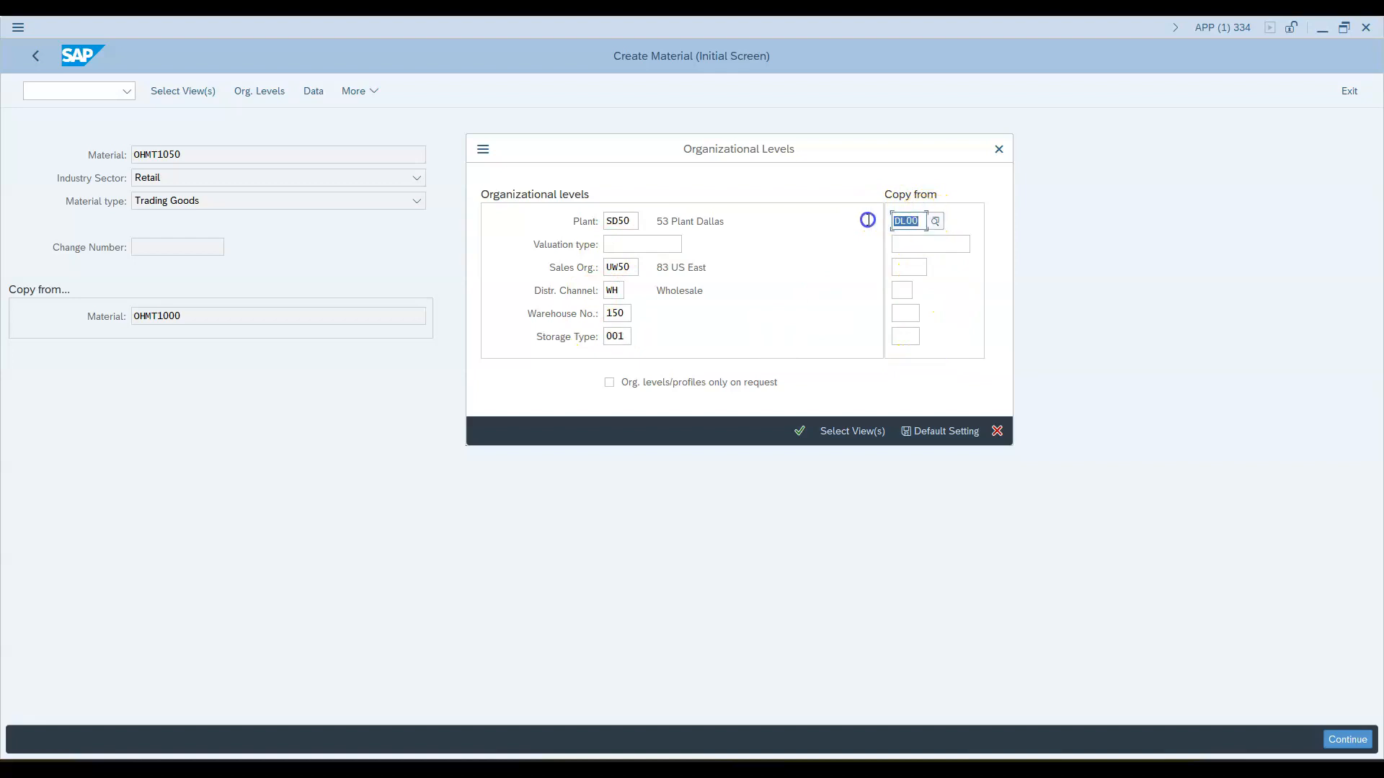
pyautogui.press('Delete')
pyautogui.click(934, 222)
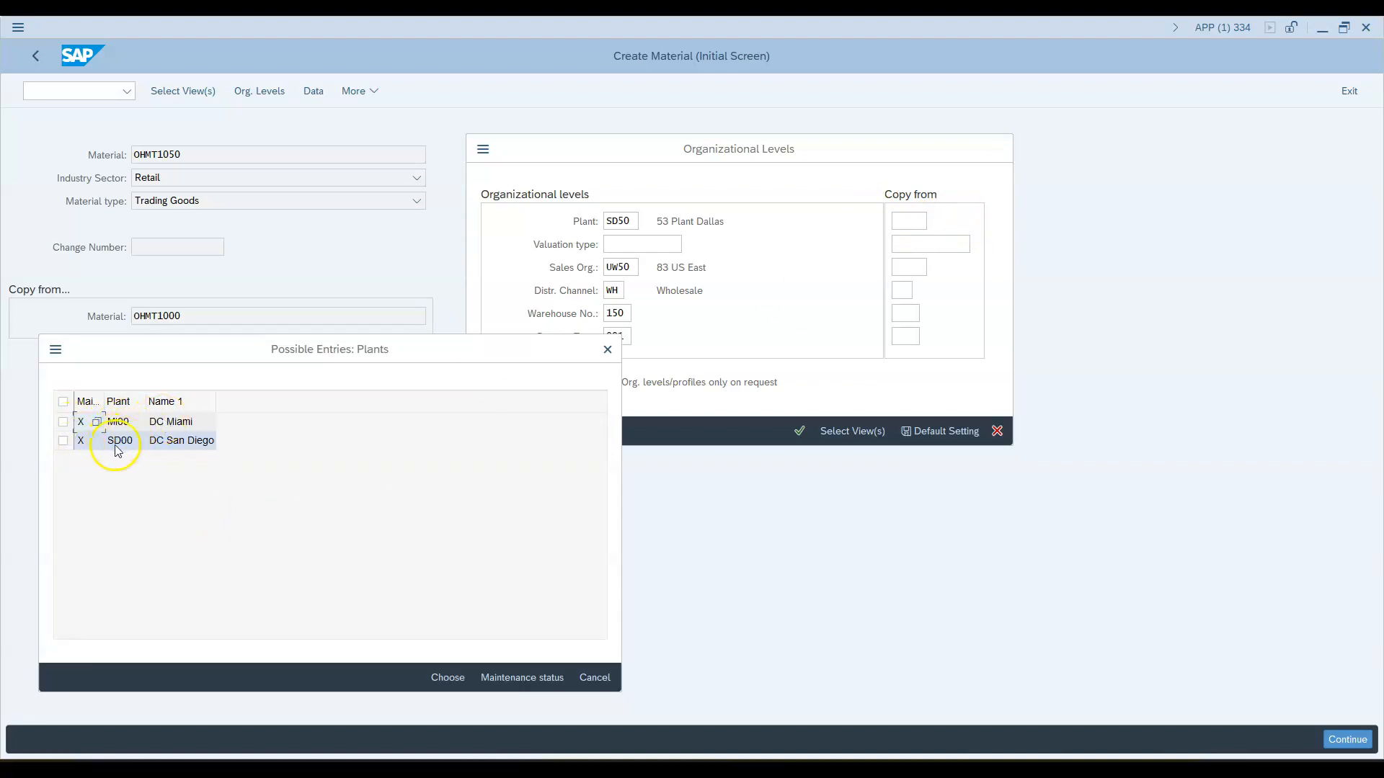
pyautogui.click(63, 441)
pyautogui.click(449, 679)
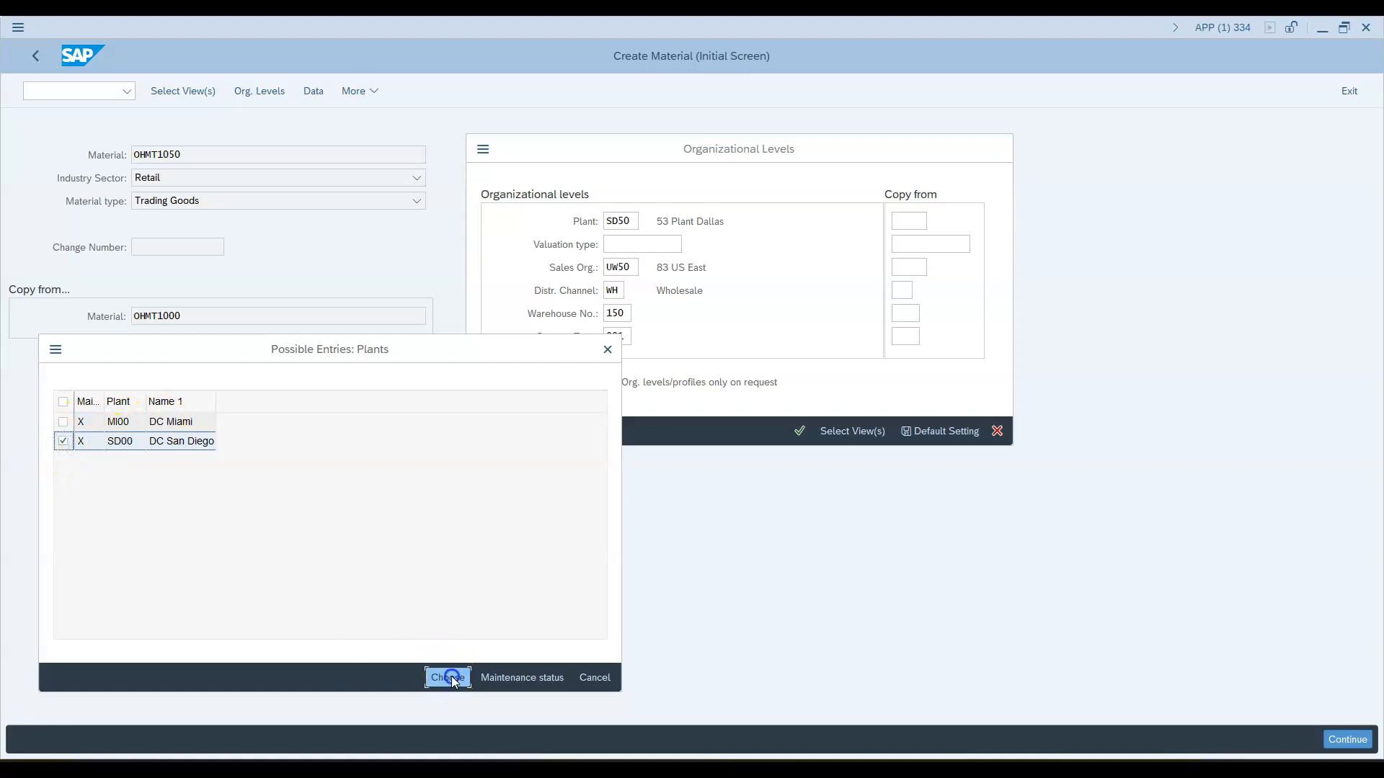
# Step: Set the copy-from sales organization to UW00 (00 US West) with distribution channel WH
pyautogui.click(914, 245)
pyautogui.click(921, 265)
pyautogui.click(932, 266)
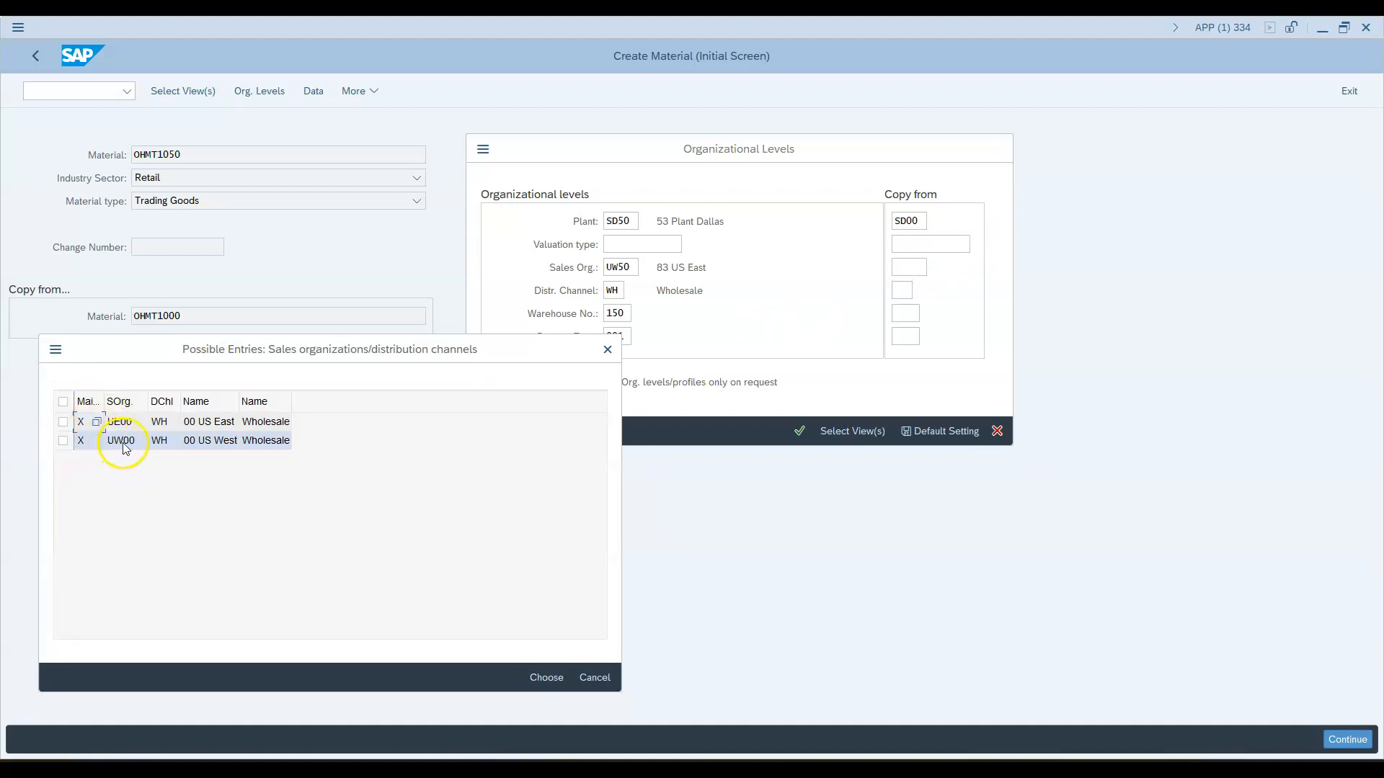
pyautogui.click(63, 441)
pyautogui.click(556, 676)
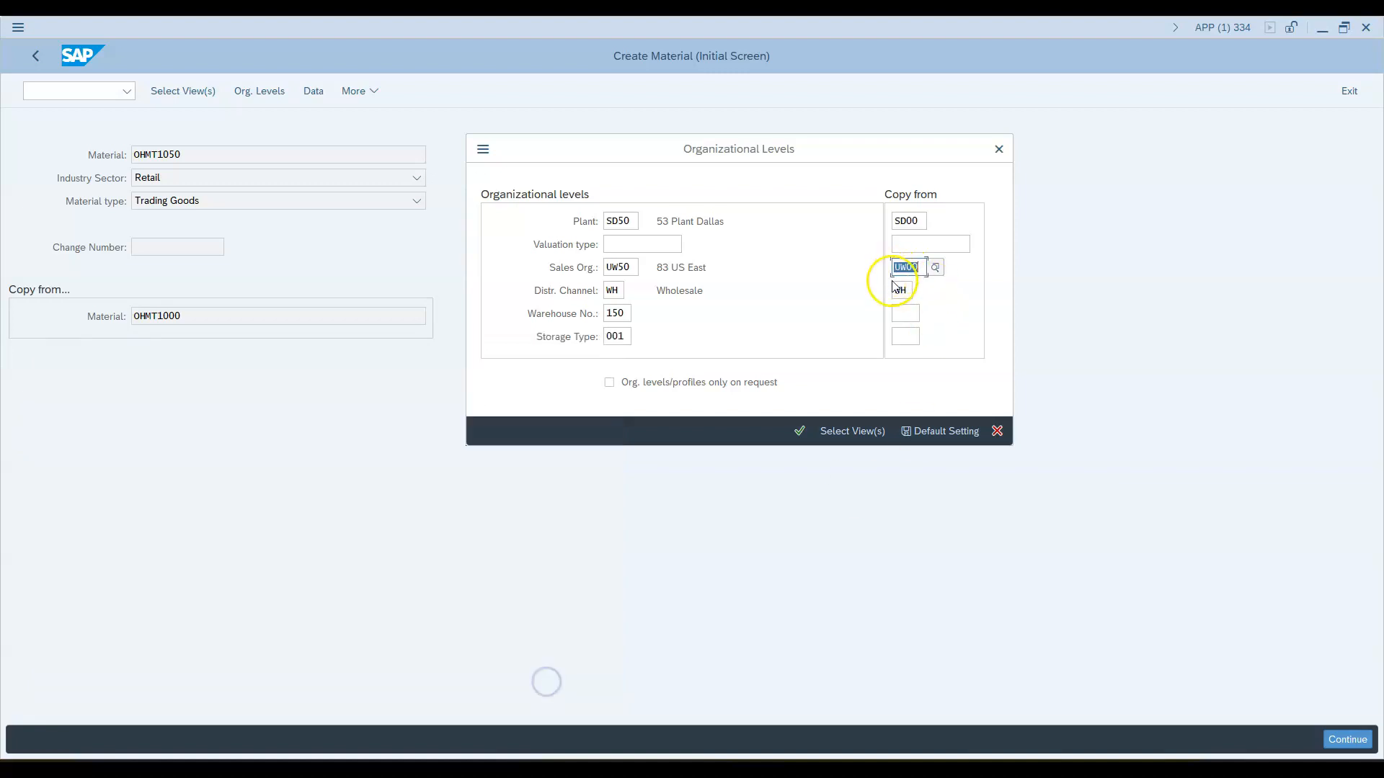
# Step: Set the copy-from warehouse number to 100 and the copy-from storage type to 001 (Shelf Storage)
pyautogui.click(907, 313)
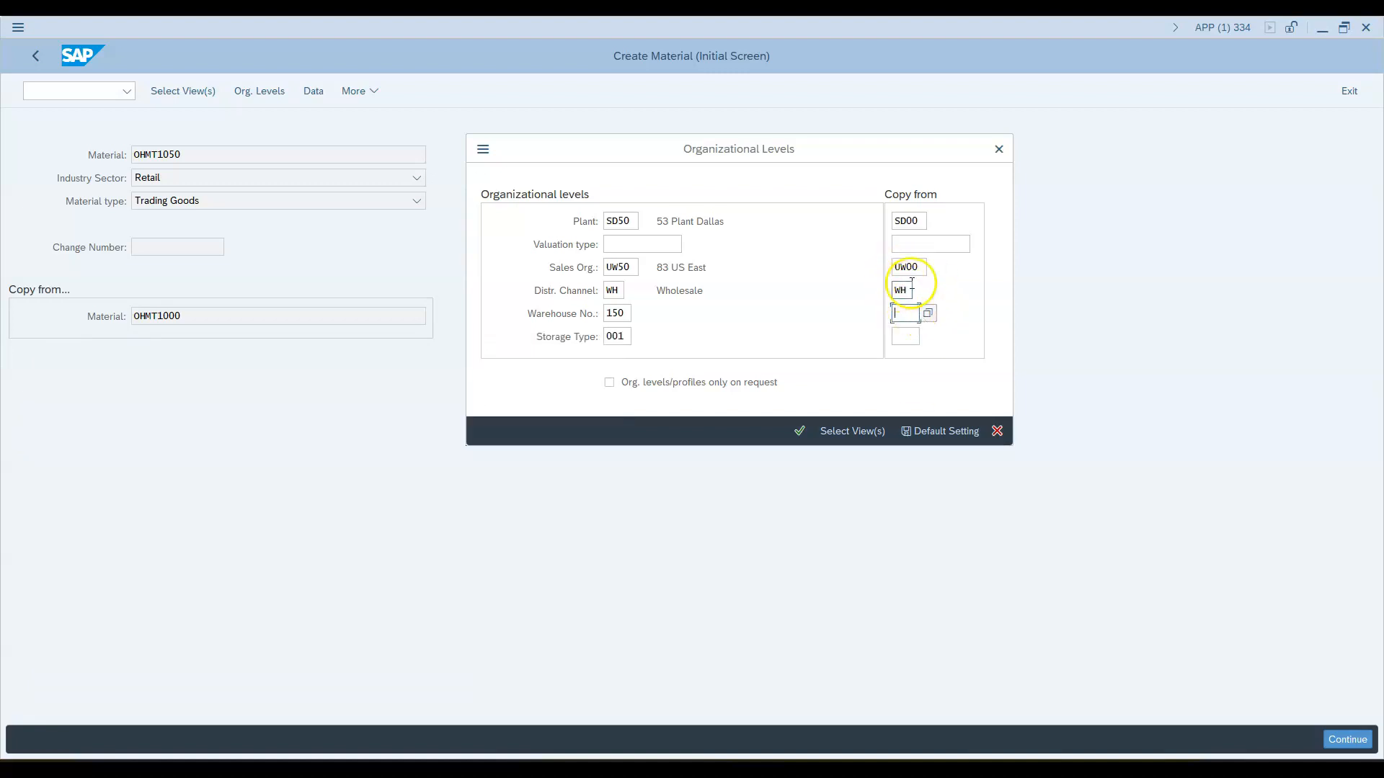
pyautogui.click(928, 315)
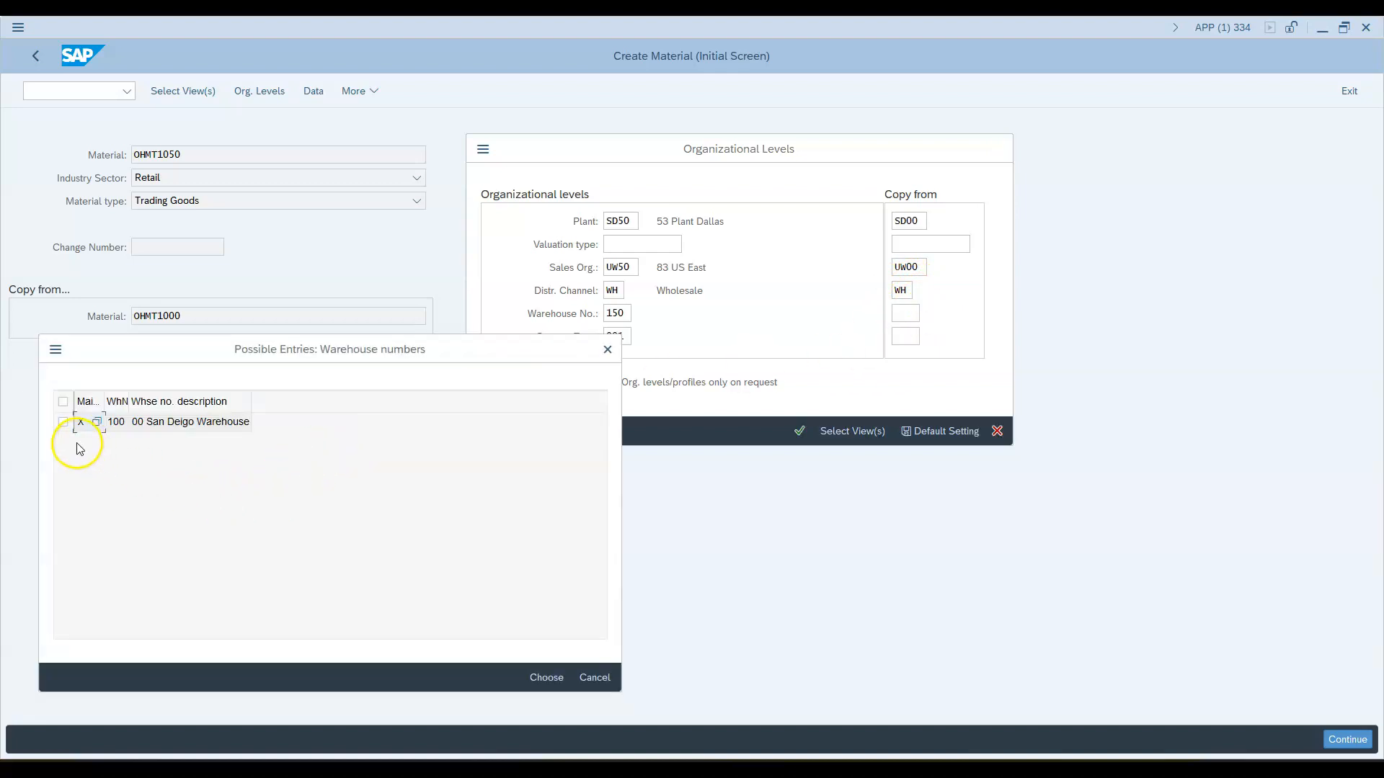
pyautogui.click(64, 423)
pyautogui.click(563, 677)
pyautogui.click(903, 335)
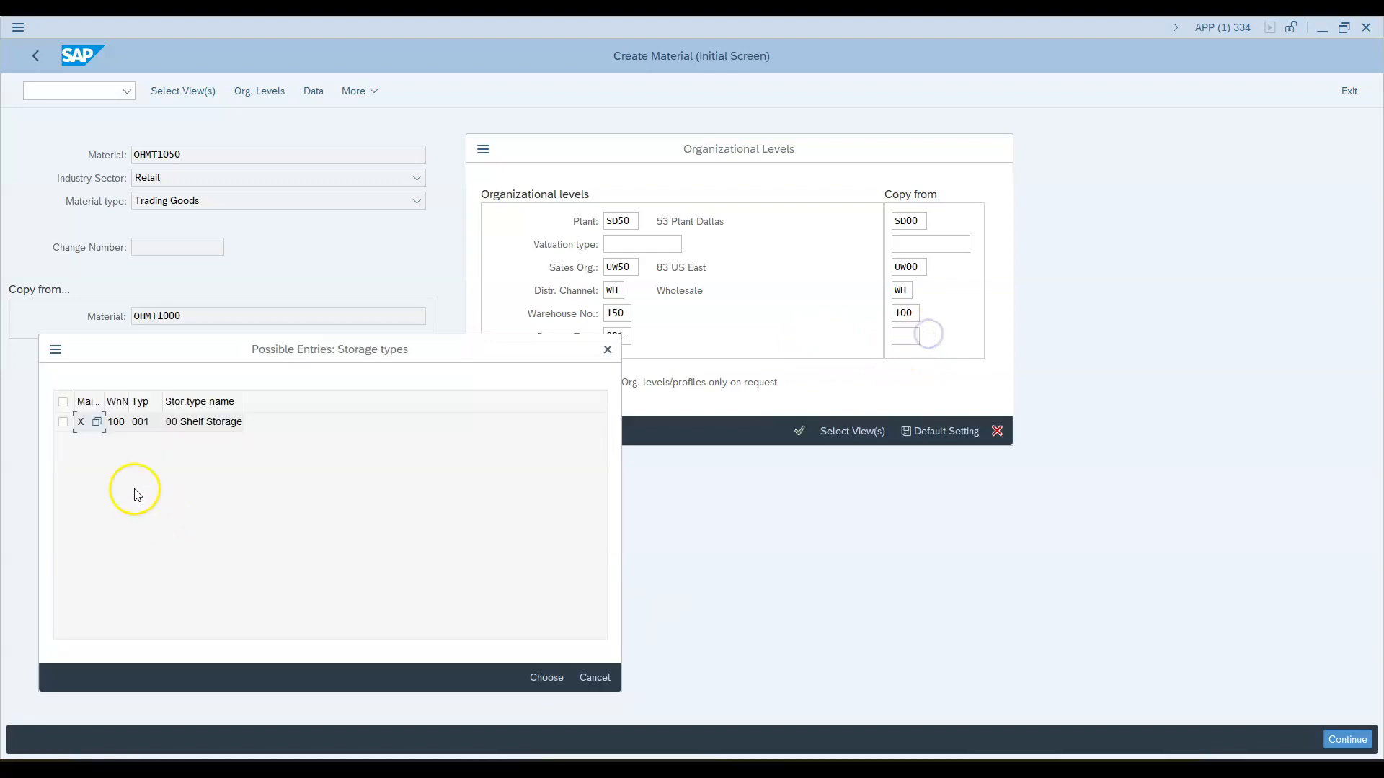
pyautogui.click(62, 423)
pyautogui.click(541, 678)
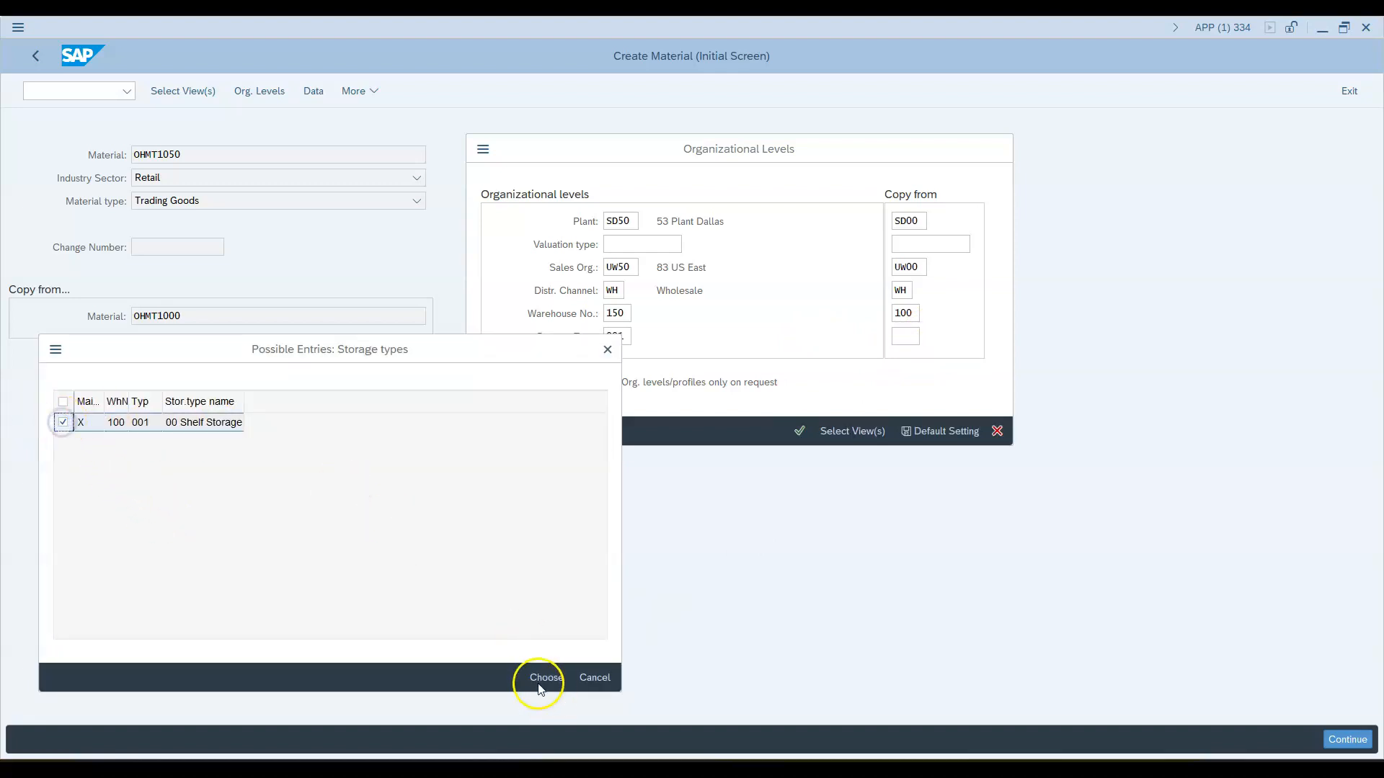
# Step: Review the possible copy-from plants and close the list without choosing another one
pyautogui.click(907, 243)
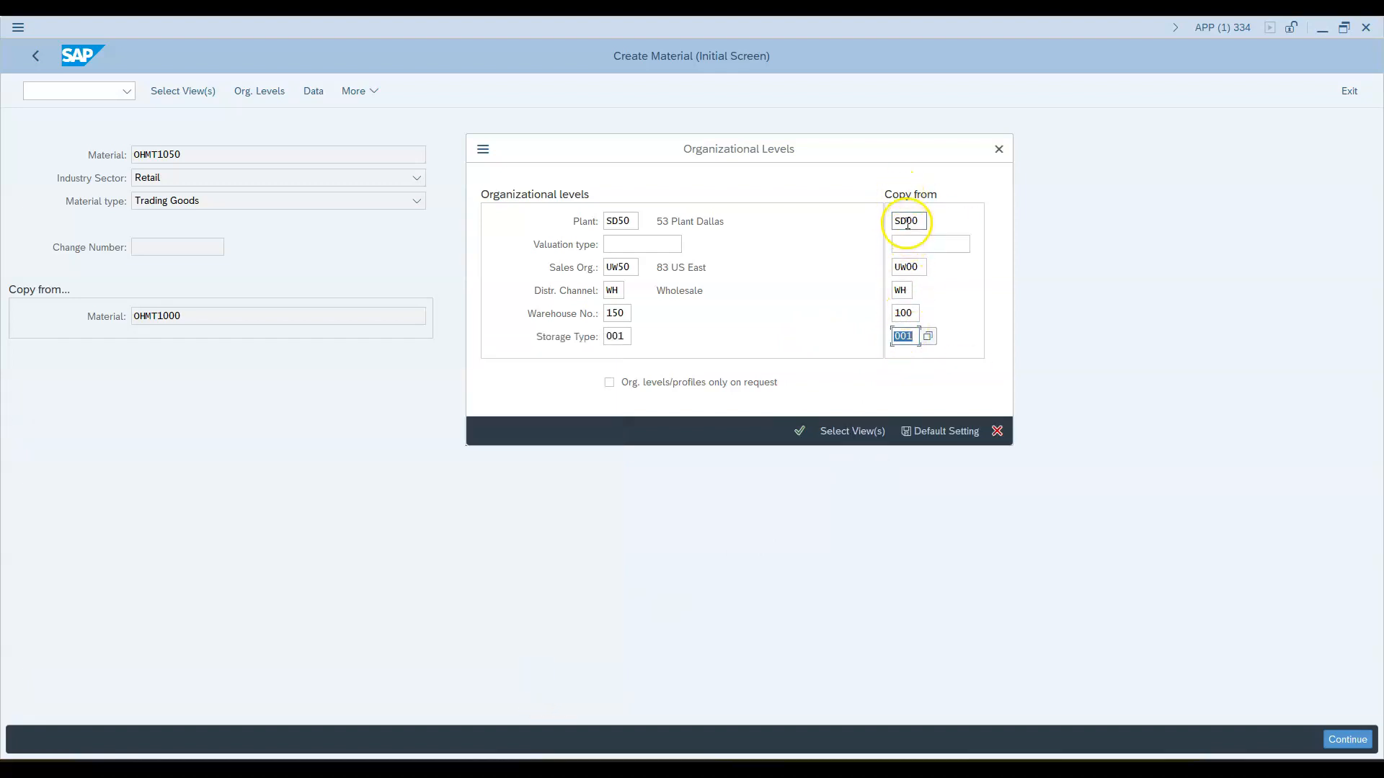
pyautogui.click(922, 221)
pyautogui.click(937, 221)
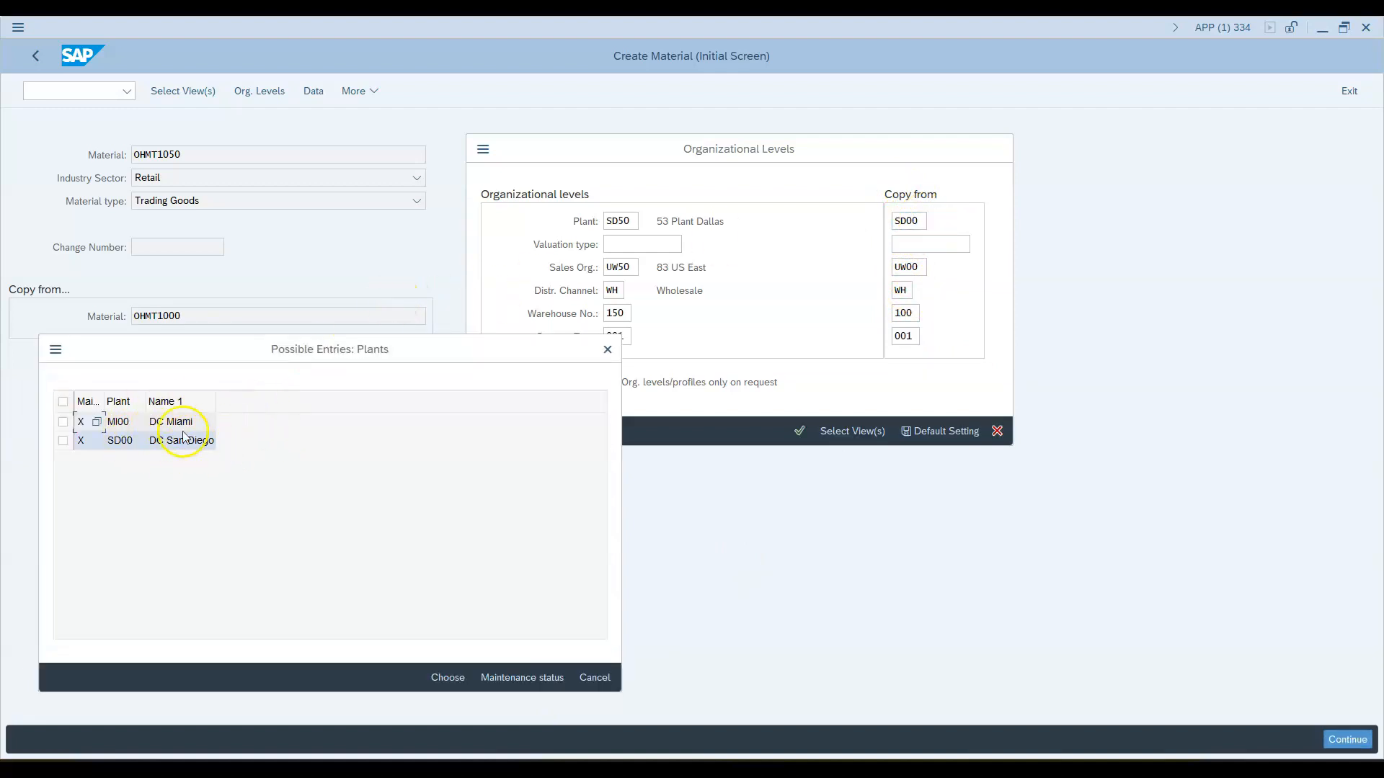
pyautogui.click(610, 349)
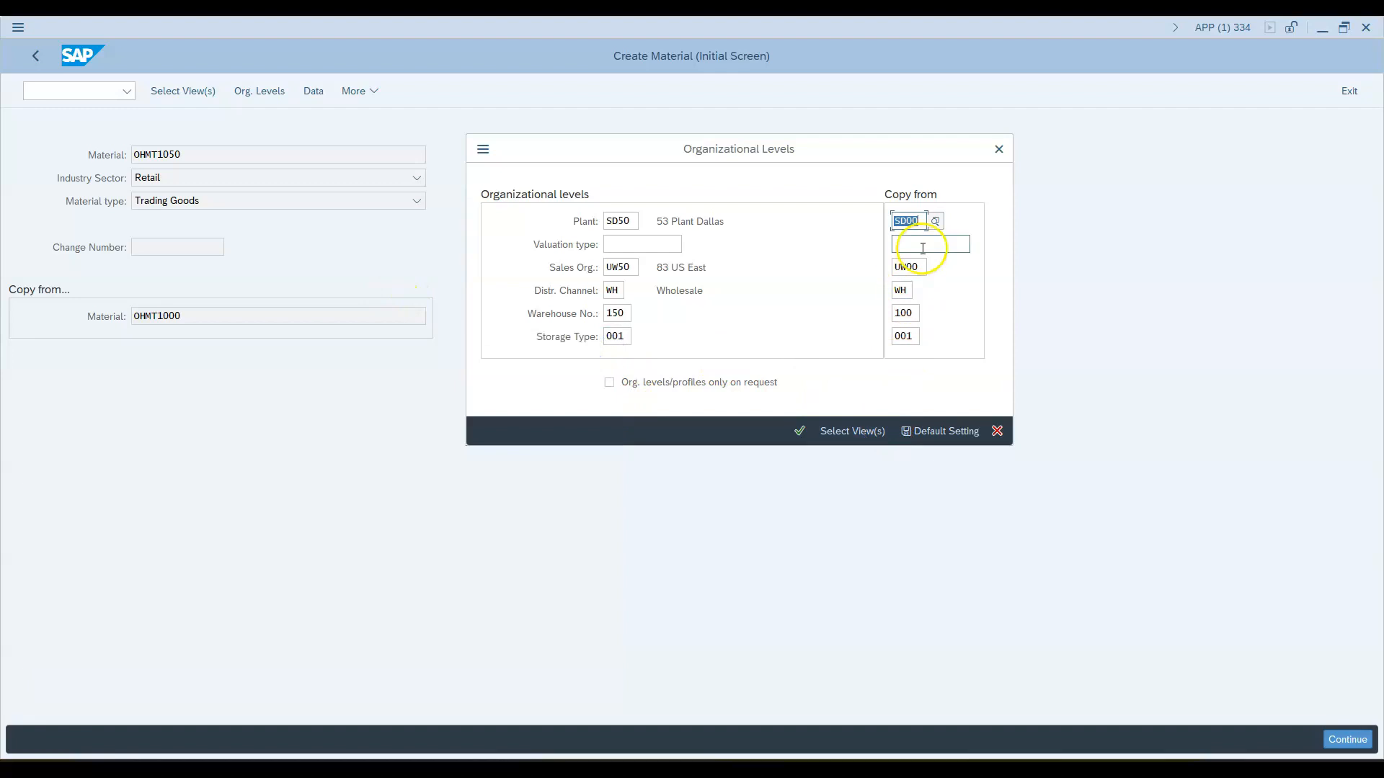
# Step: Save the organizational levels as the default setting and confirm them to open the material's data views
pyautogui.click(907, 436)
pyautogui.click(799, 432)
pyautogui.click(799, 432)
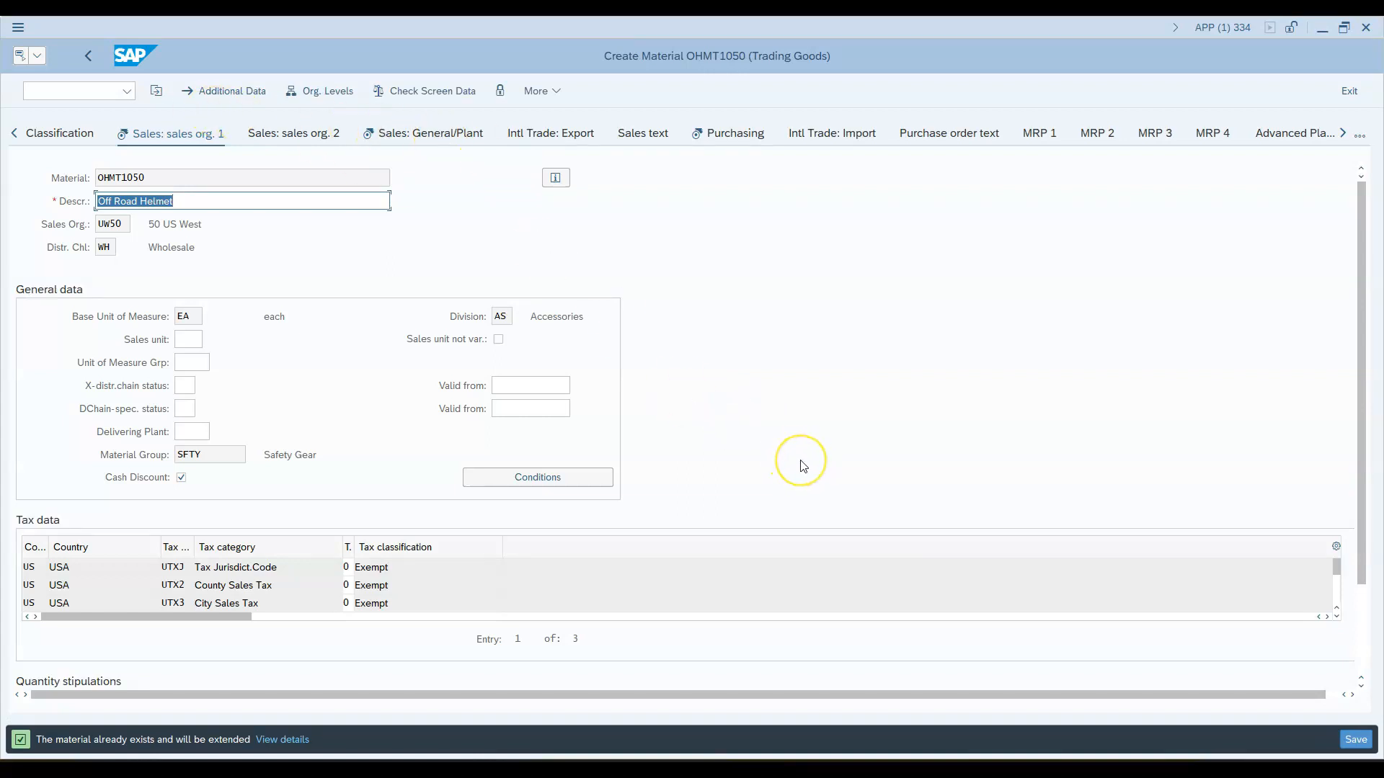
# Step: Check the delivering plant requirement in the Word quiz document, and set the material's delivering plant to SD50 (50 DC San Diego) in SAP
pyautogui.moveTo(869, 770)
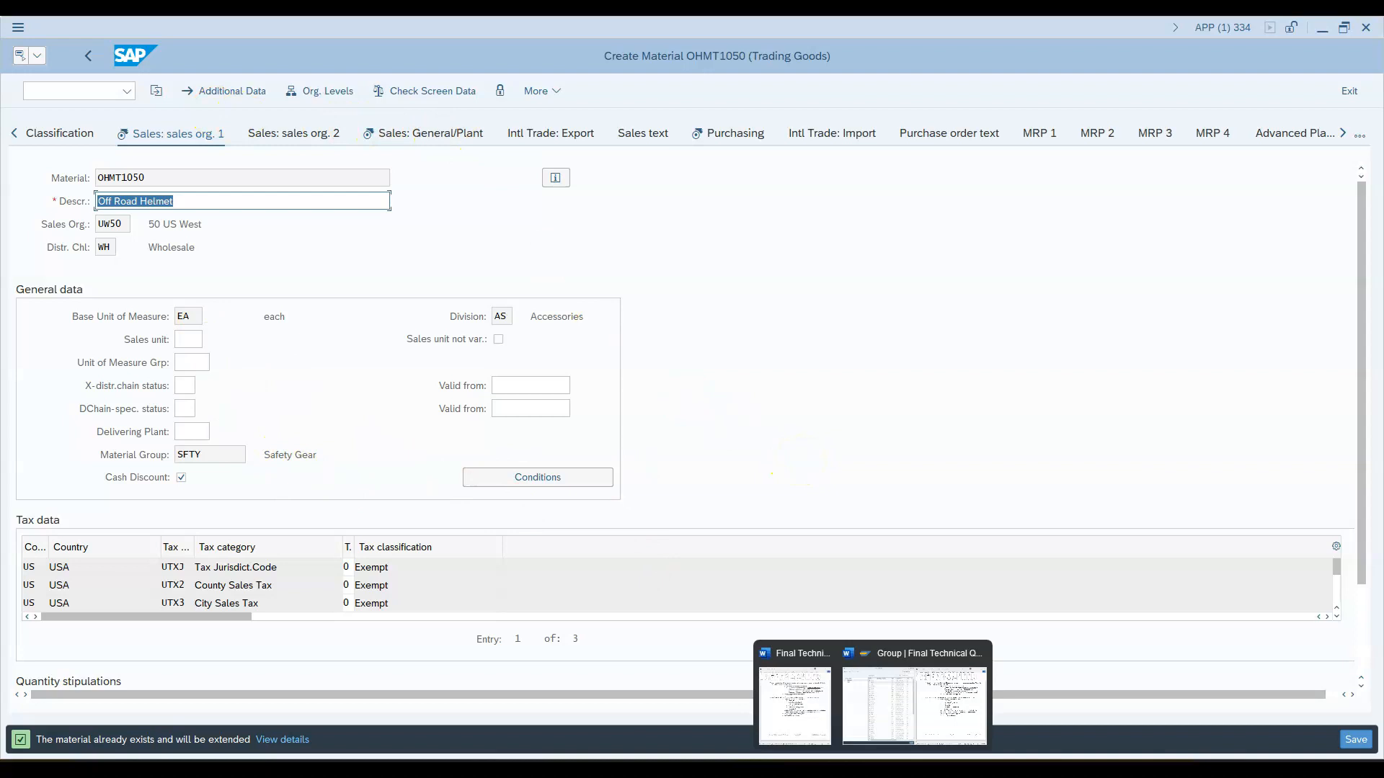
pyautogui.click(796, 703)
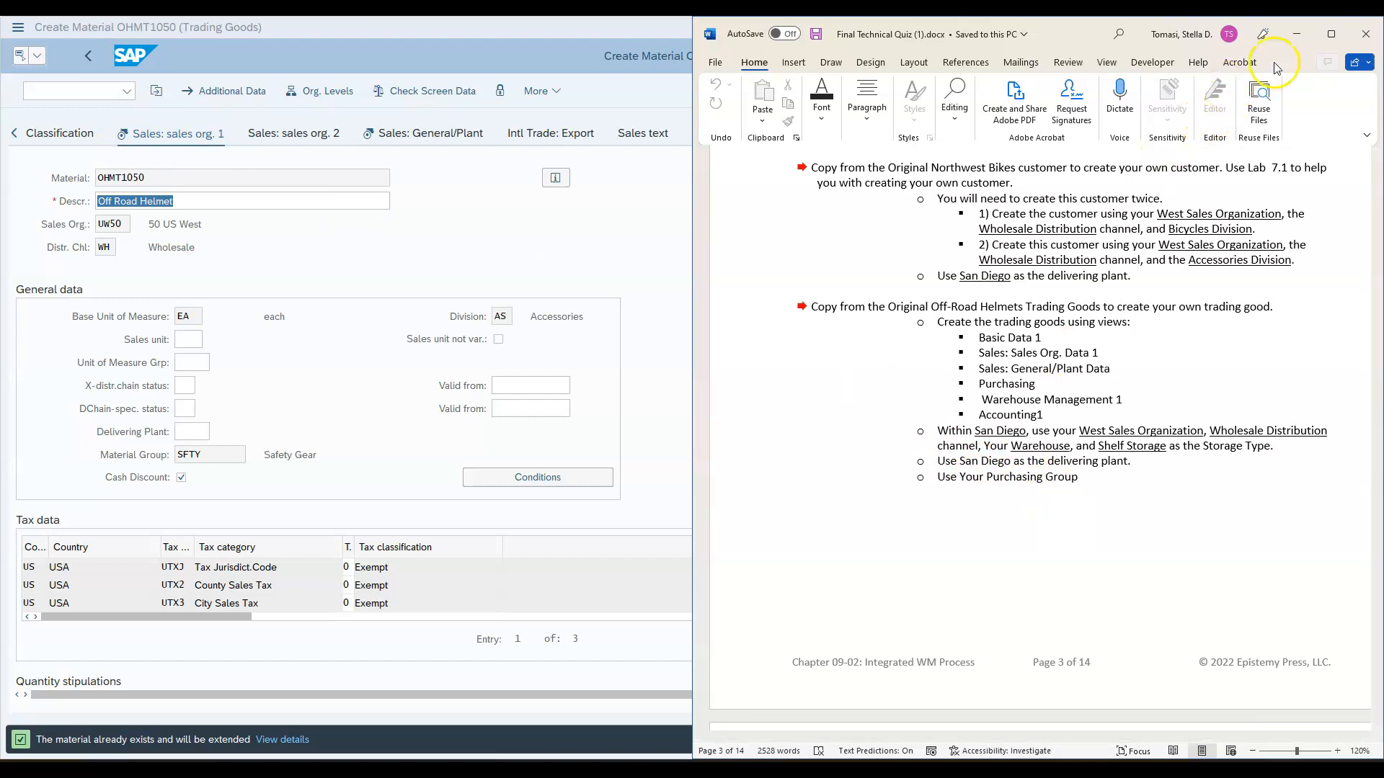
pyautogui.click(1297, 34)
pyautogui.click(184, 431)
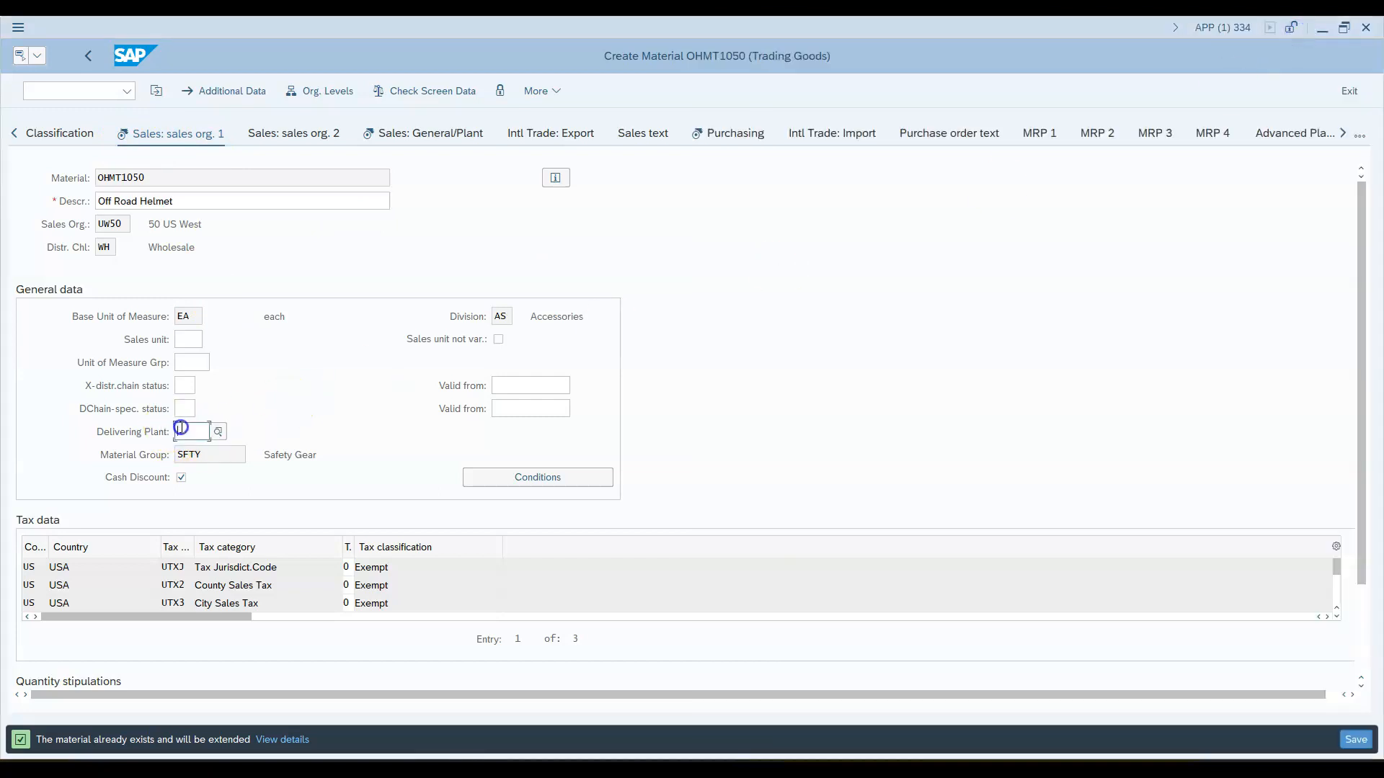
pyautogui.click(215, 431)
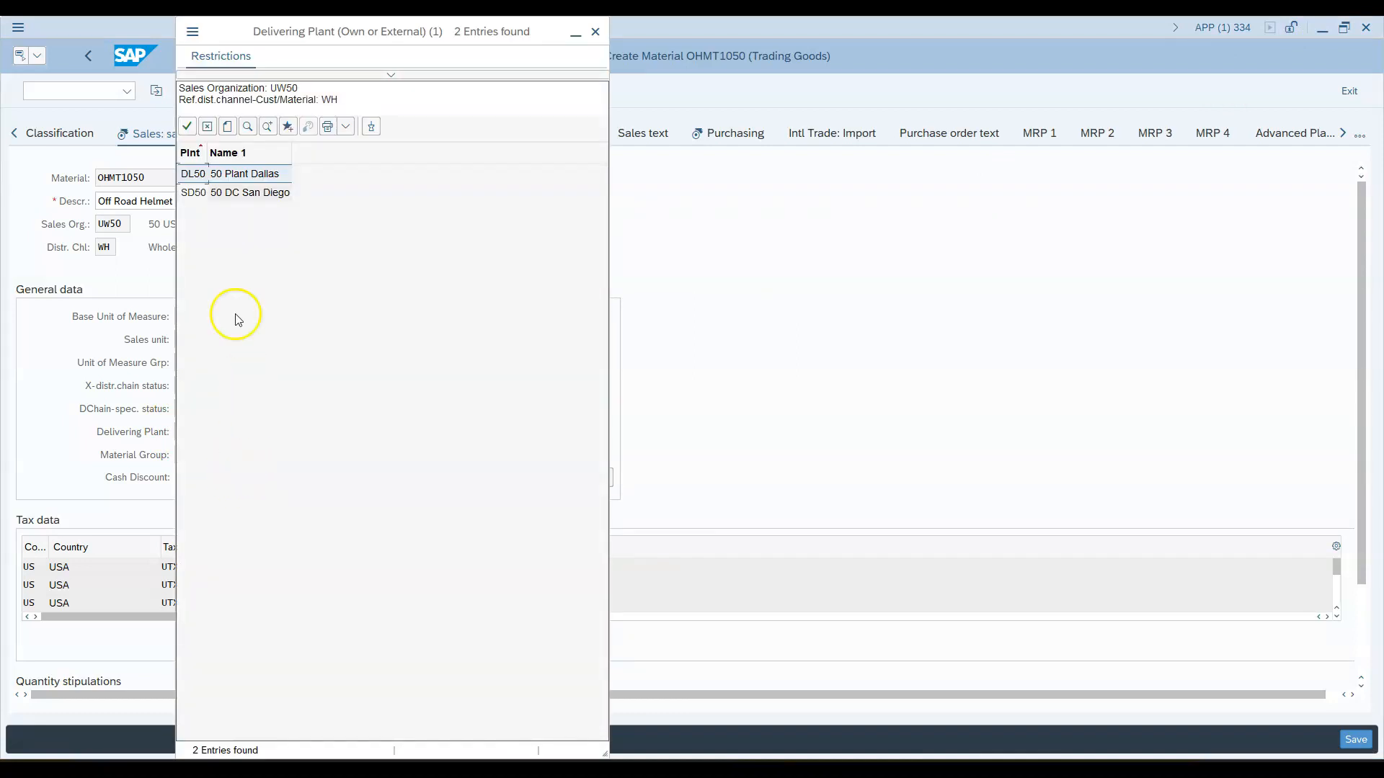
pyautogui.doubleClick(215, 194)
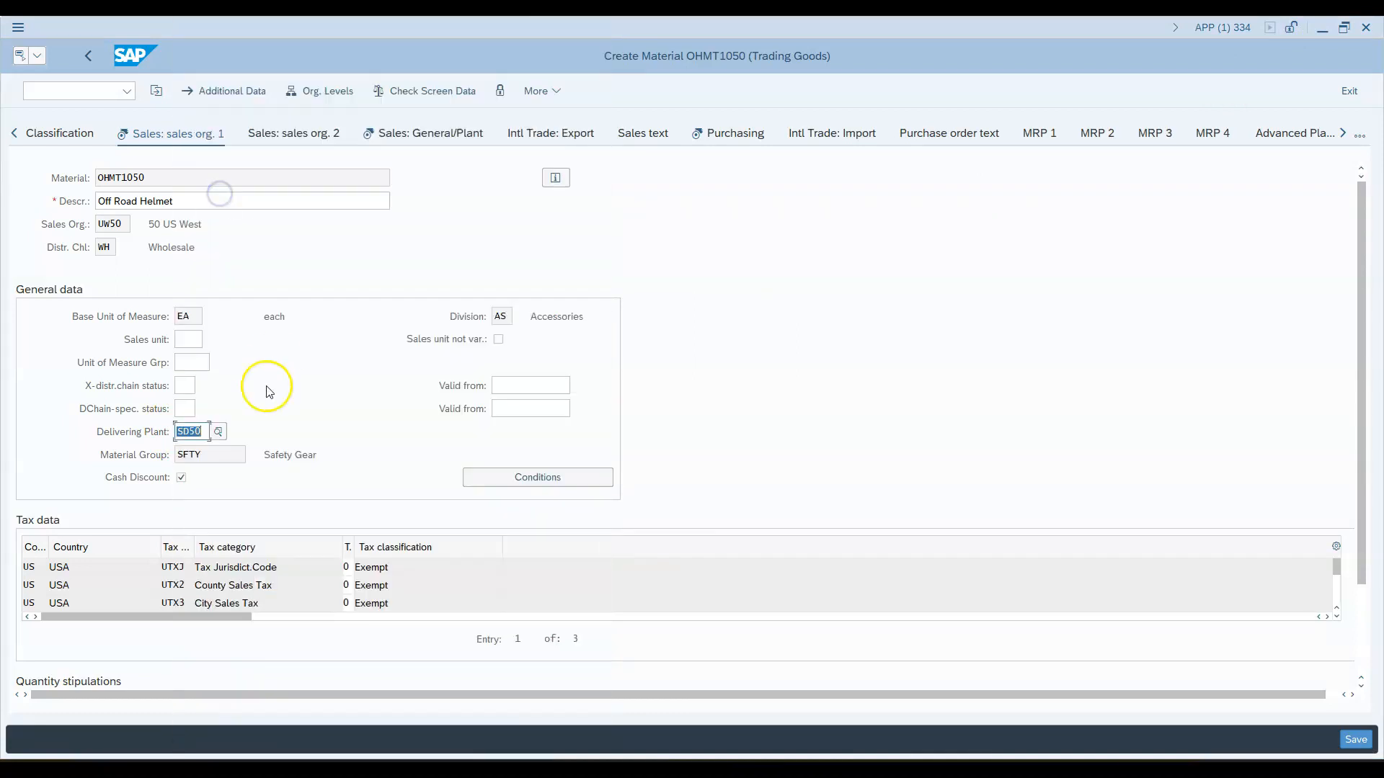
pyautogui.click(216, 433)
pyautogui.press('Return')
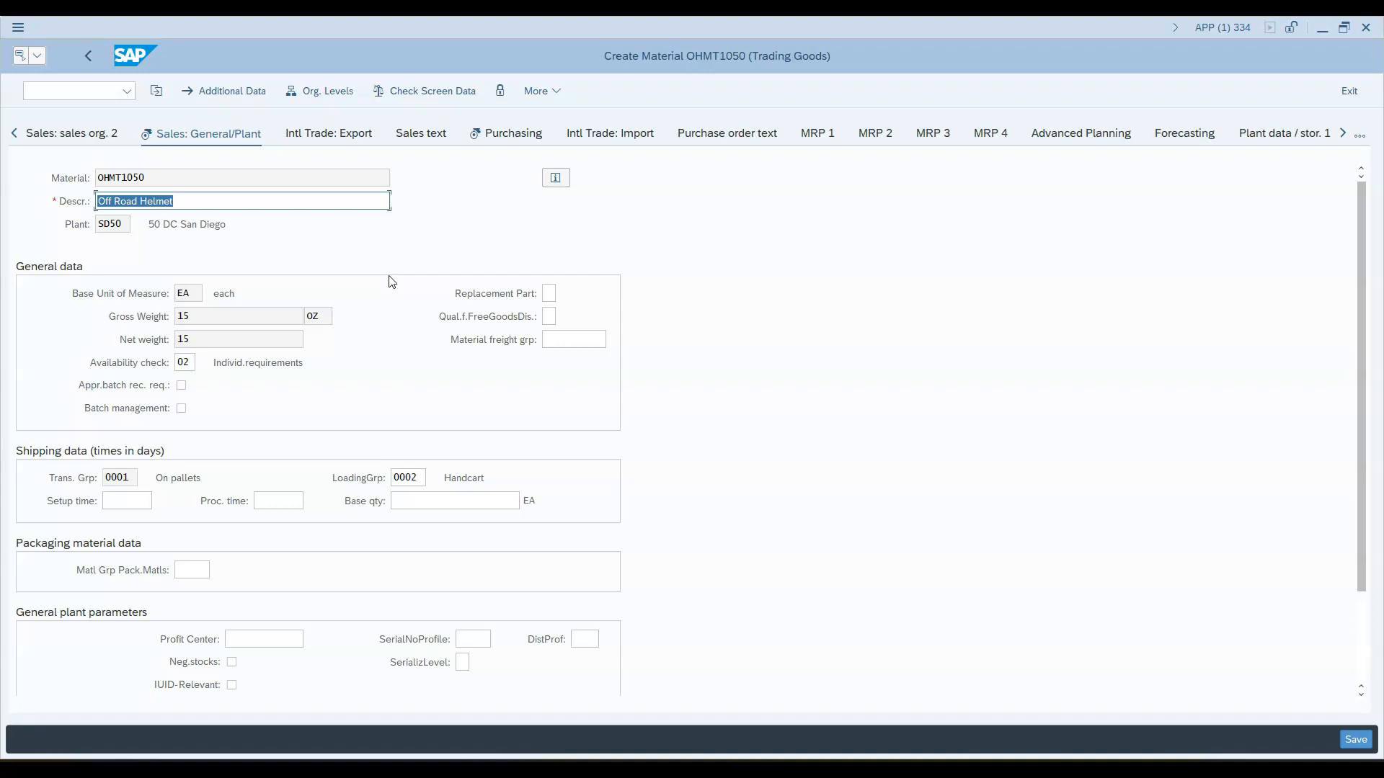
# Step: Accept the general plant sales data and set the purchasing group to N50 in the purchasing data
pyautogui.press('Return')
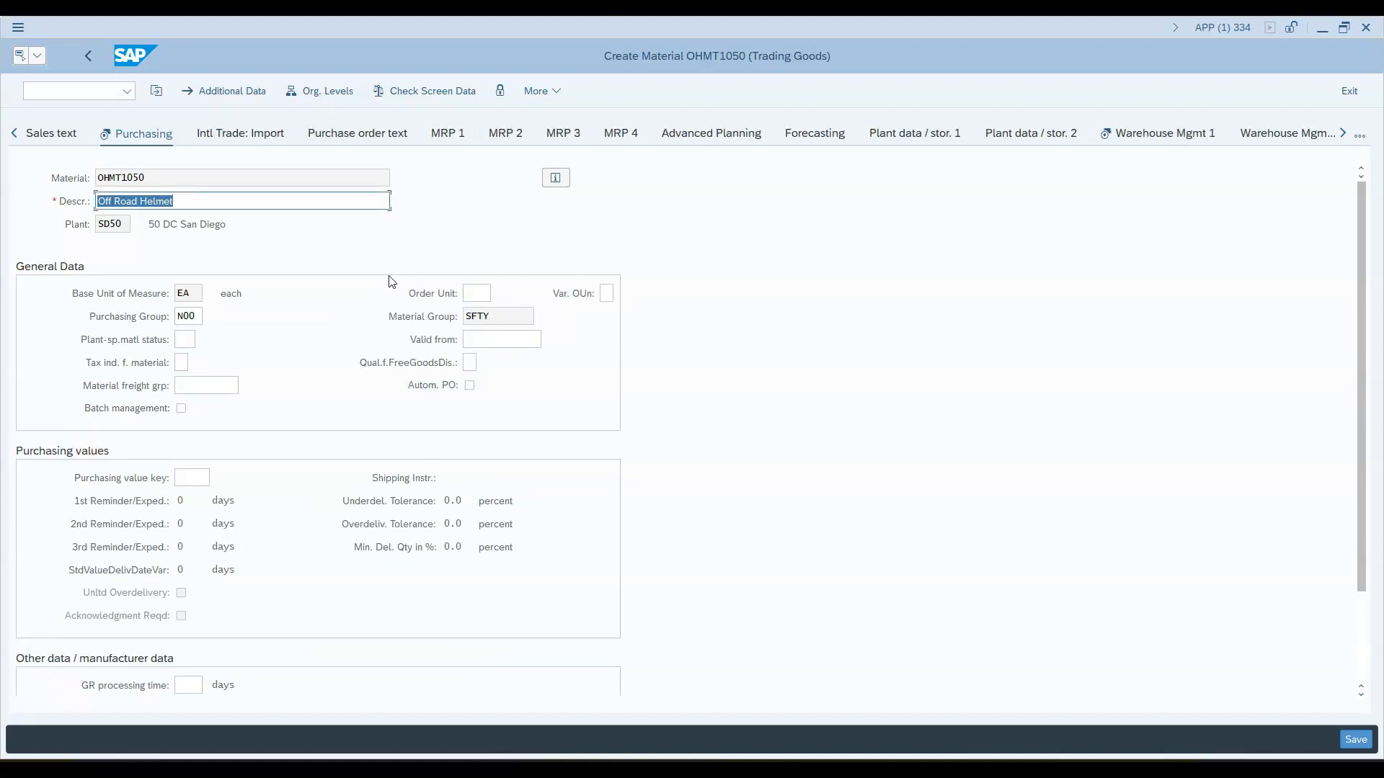
pyautogui.click(200, 315)
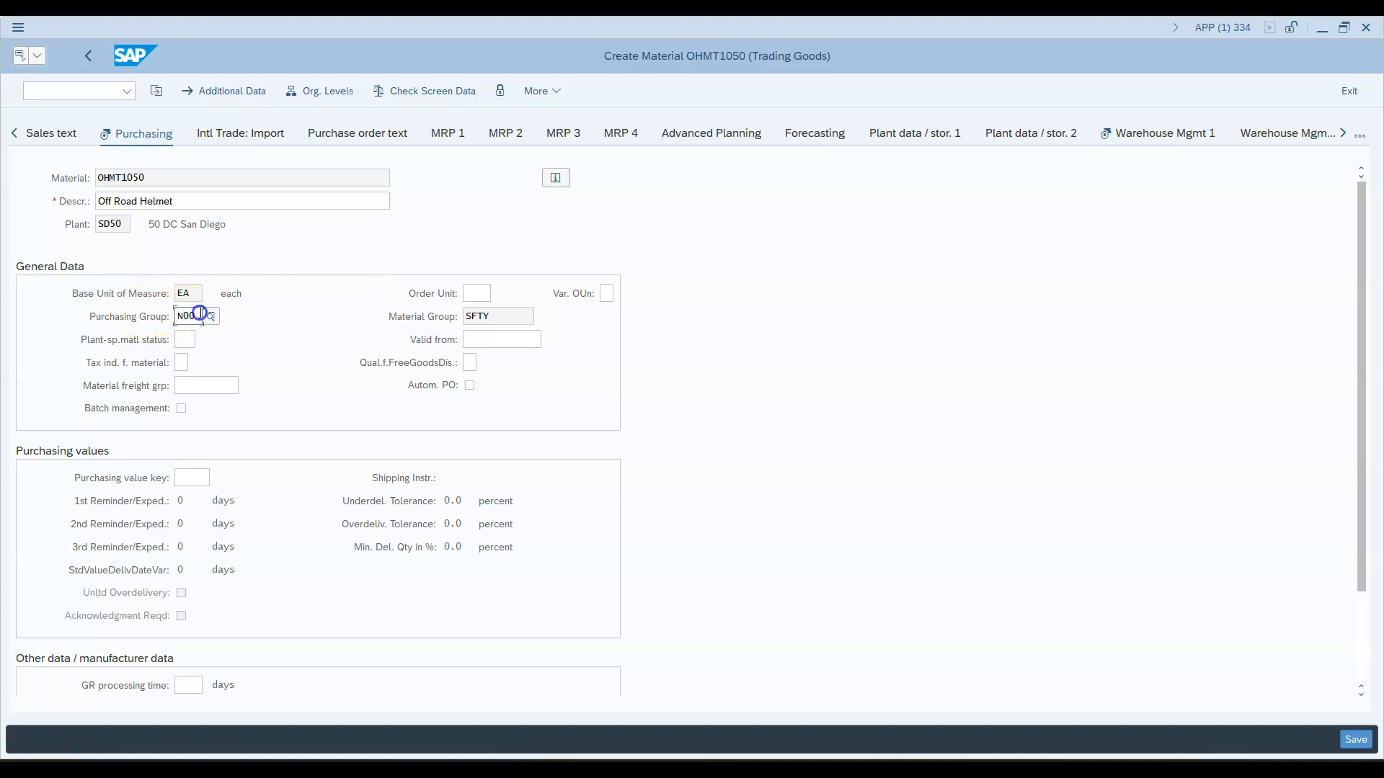
pyautogui.click(218, 318)
pyautogui.scroll(-7, 216, 485)
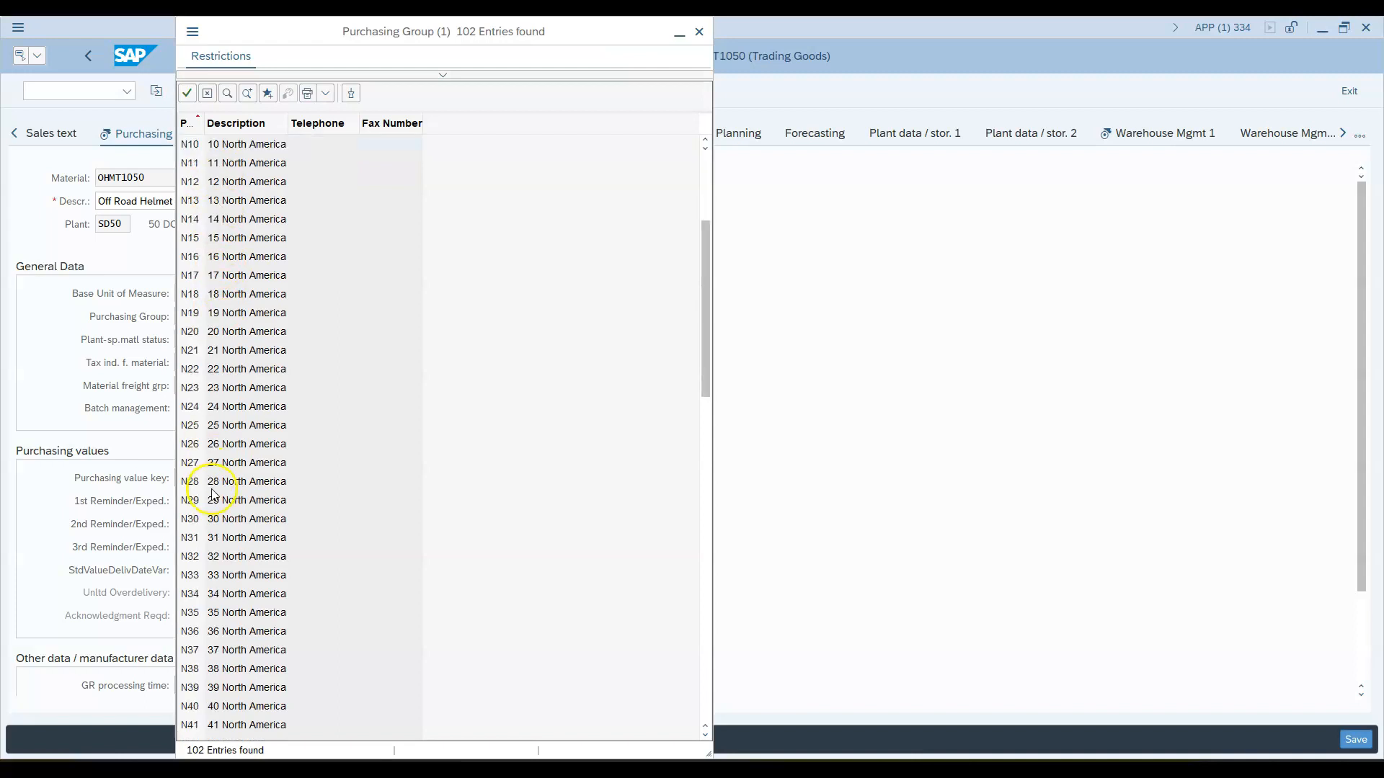
pyautogui.scroll(-4, 219, 619)
pyautogui.click(205, 503)
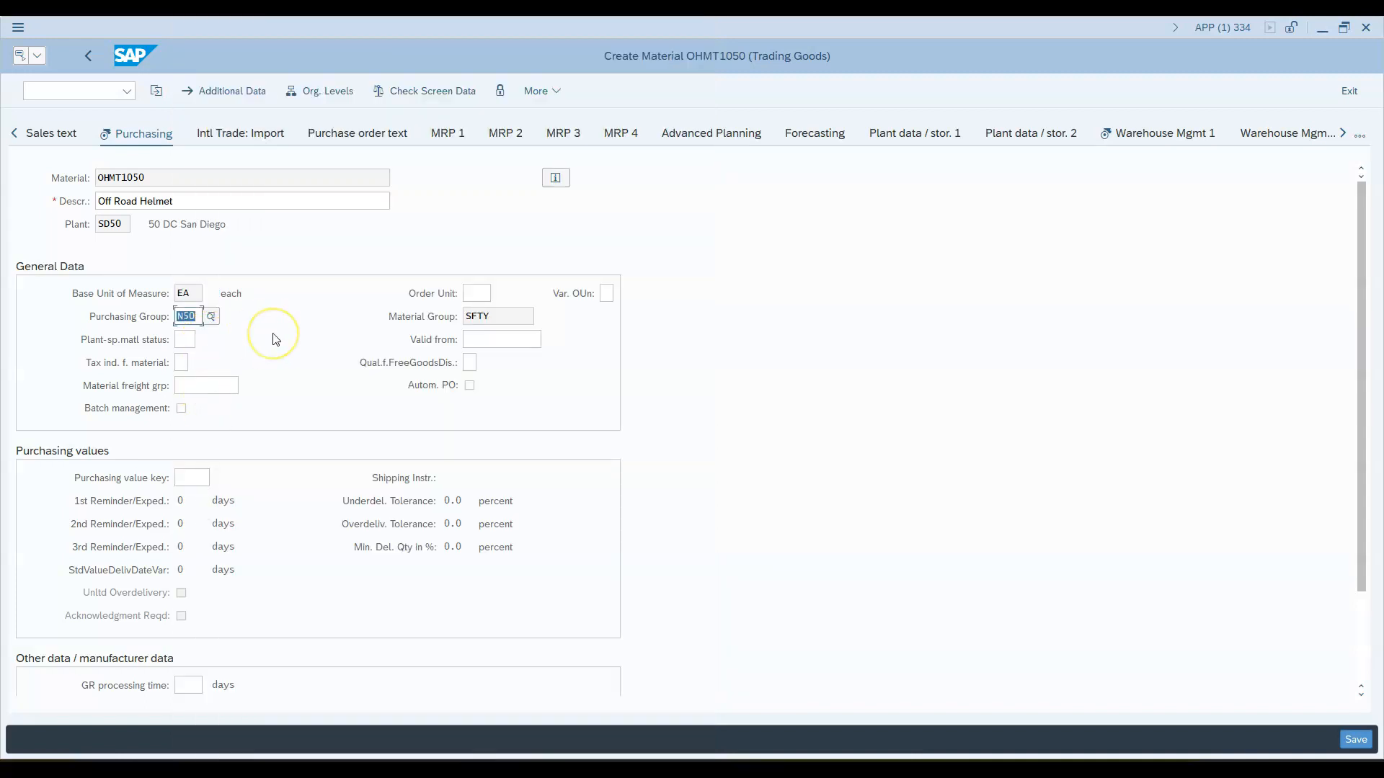
# Step: Accept the purchasing, warehouse management and accounting data, and save the new trading good OHMT1050
pyautogui.press('Return')
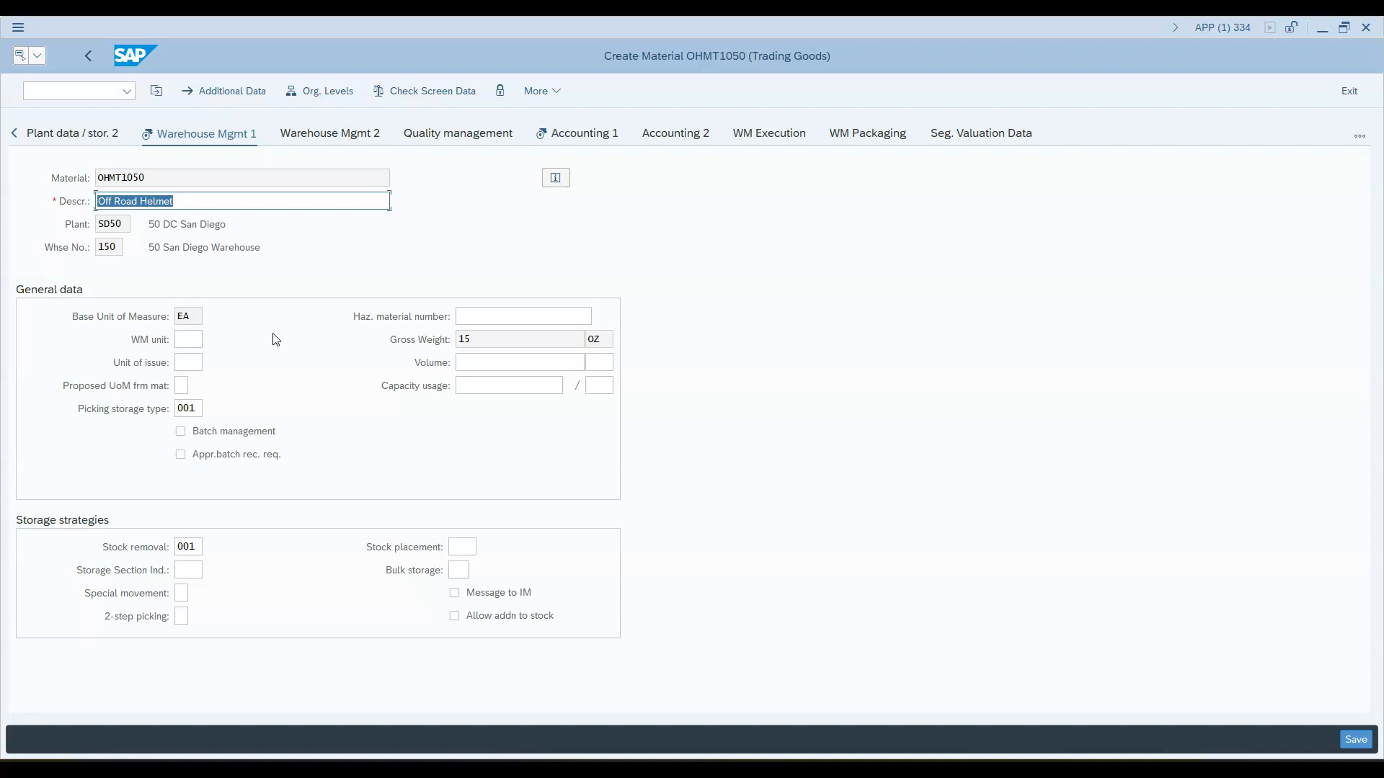
pyautogui.press('Return')
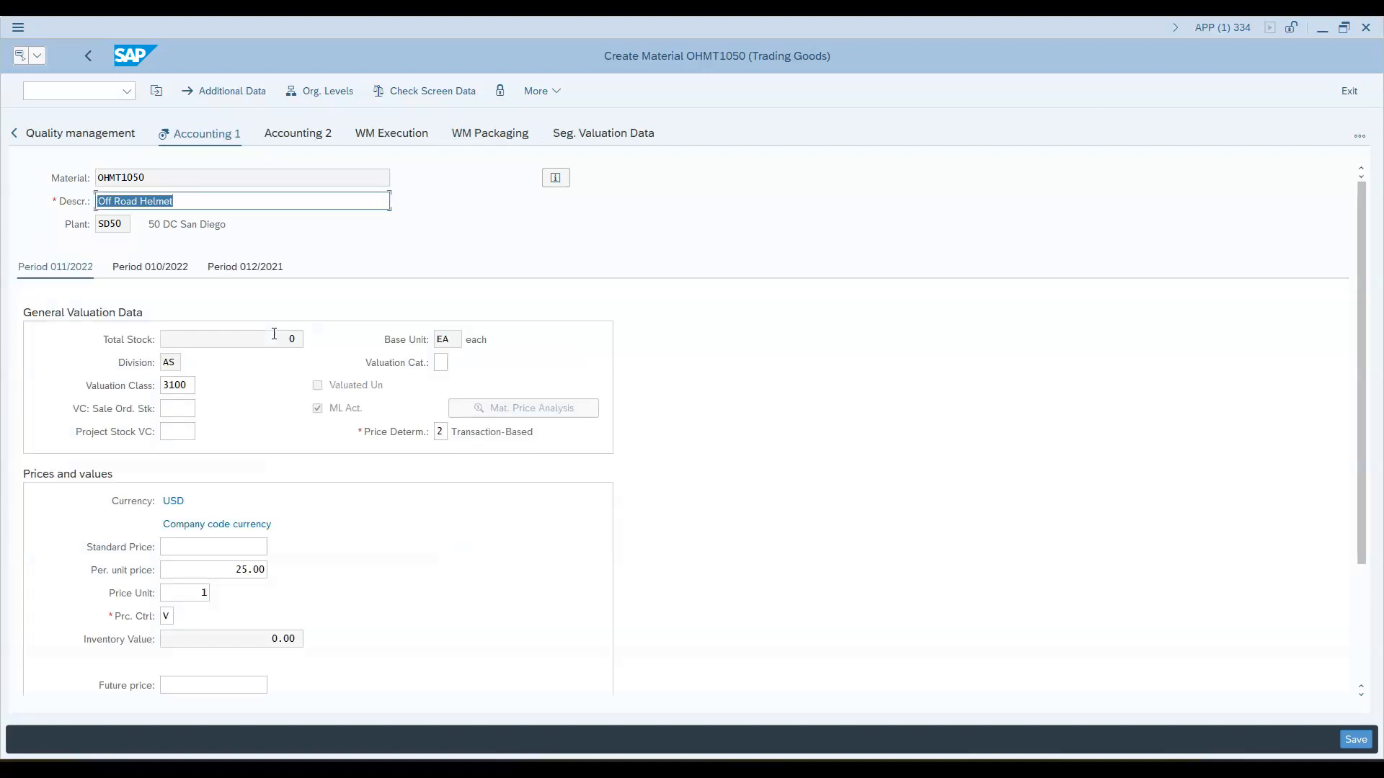
pyautogui.press('Return')
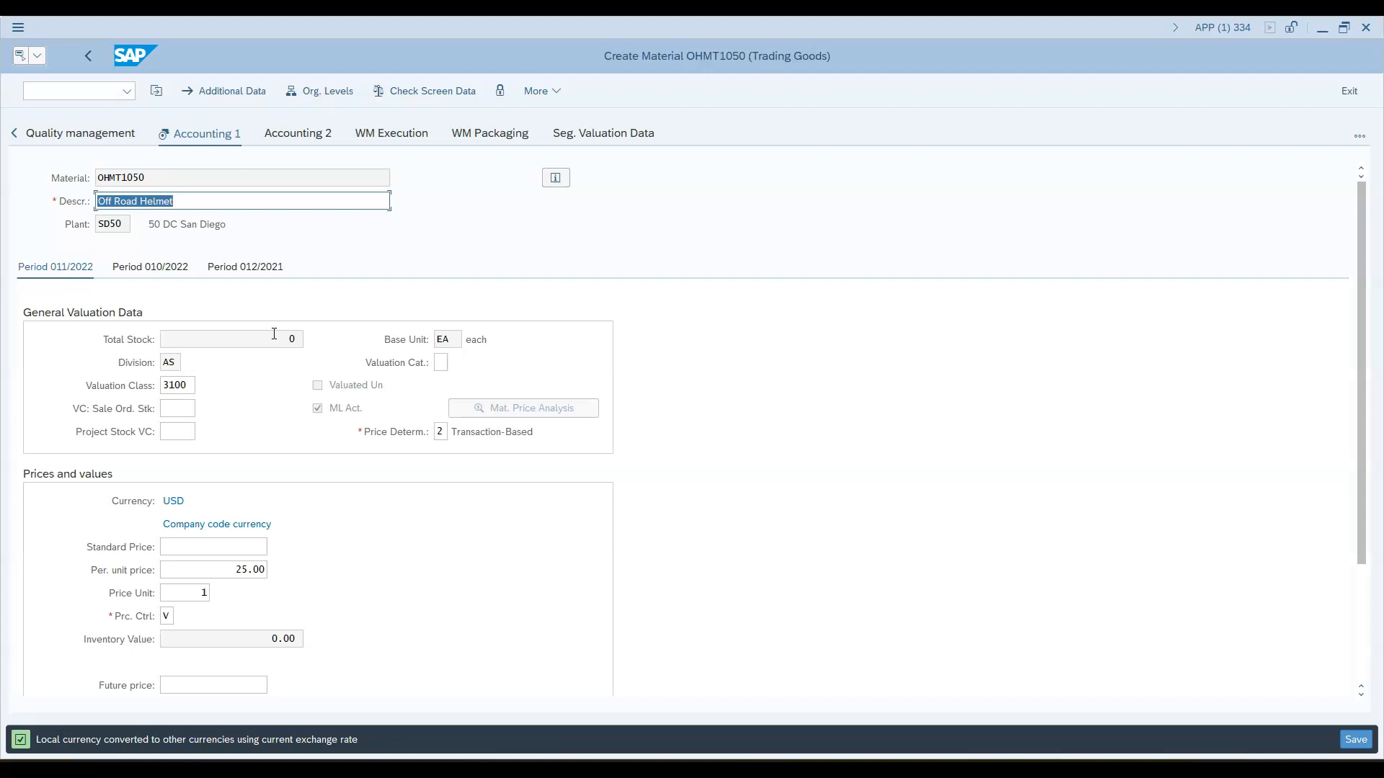
pyautogui.press('Return')
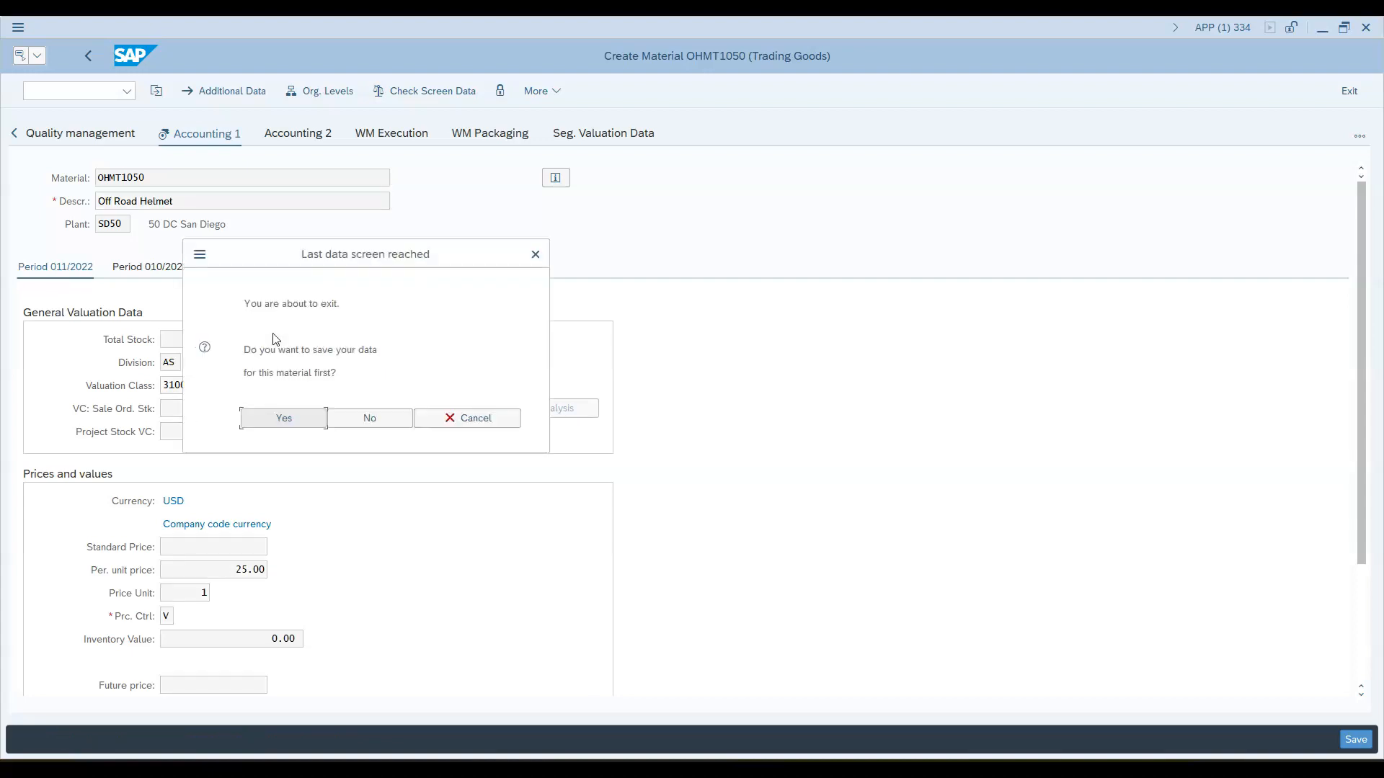
pyautogui.click(299, 422)
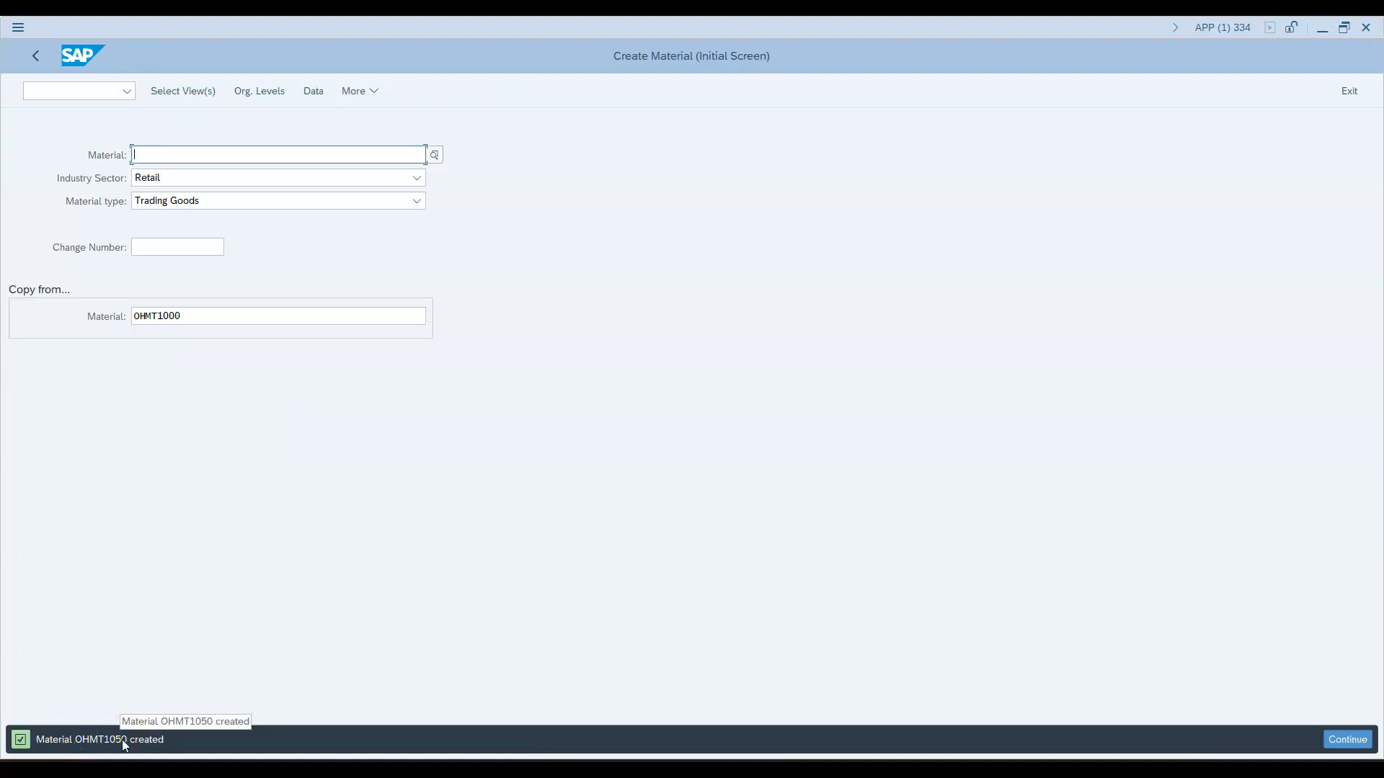
# Step: Check the San Diego finished good requirements in the Word quiz document, and search the SAP material numbers for the description *silver*
pyautogui.moveTo(901, 768)
pyautogui.click(903, 732)
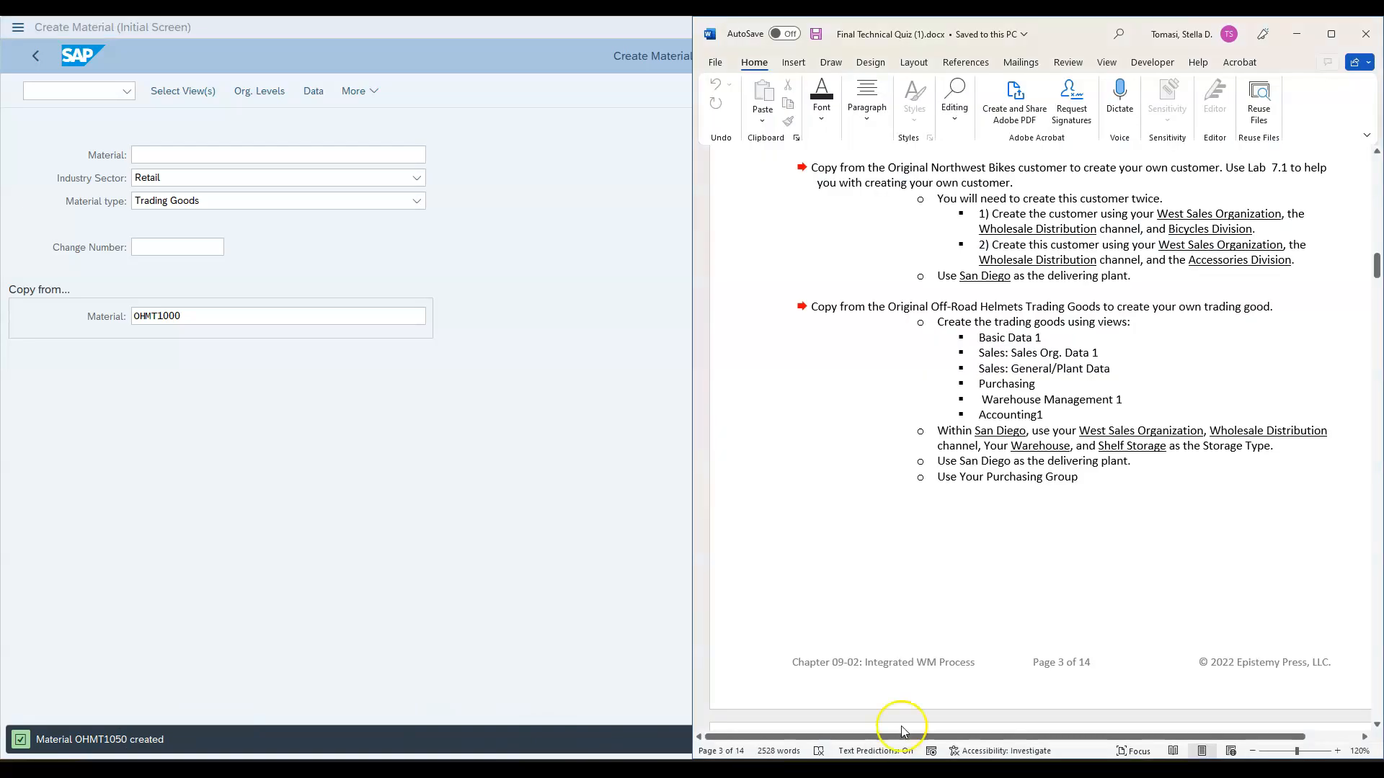
pyautogui.scroll(-5, 997, 442)
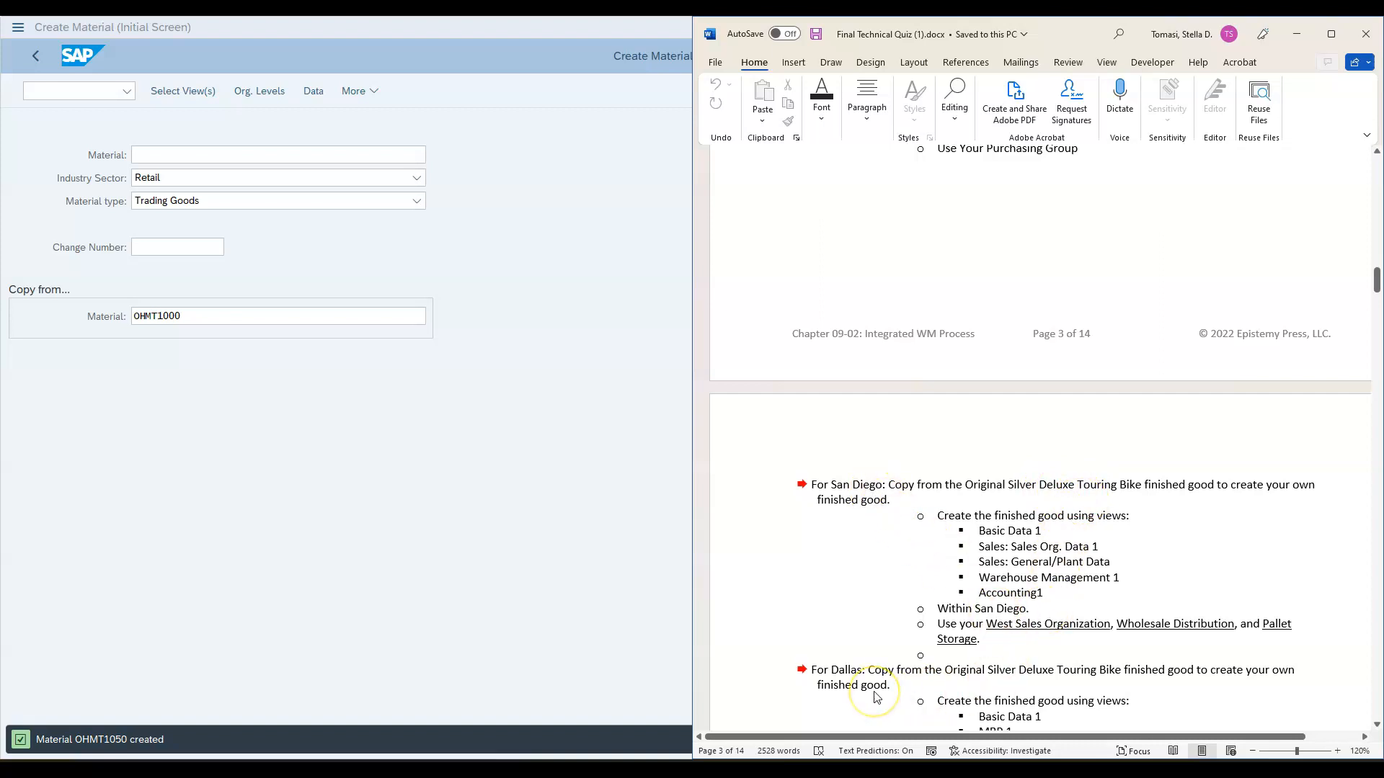
pyautogui.click(206, 153)
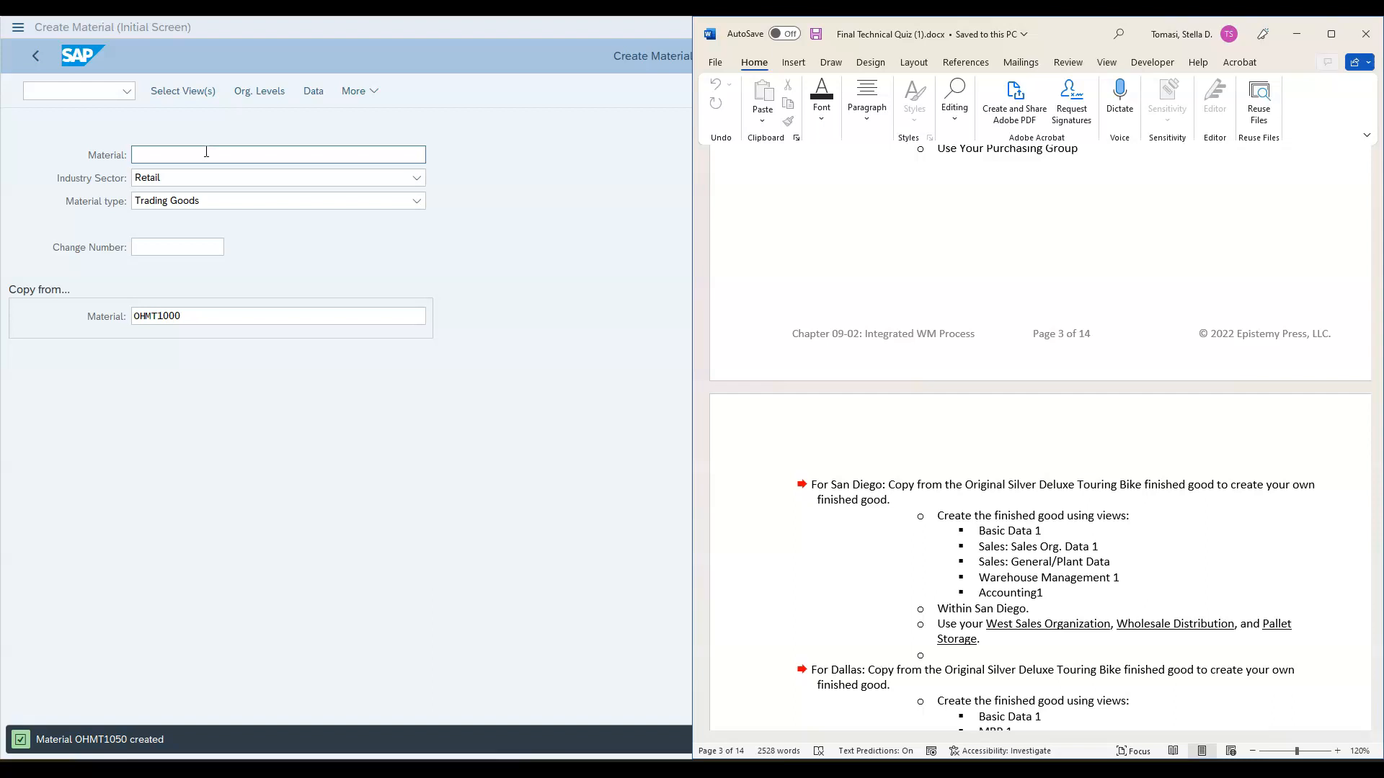
pyautogui.click(206, 152)
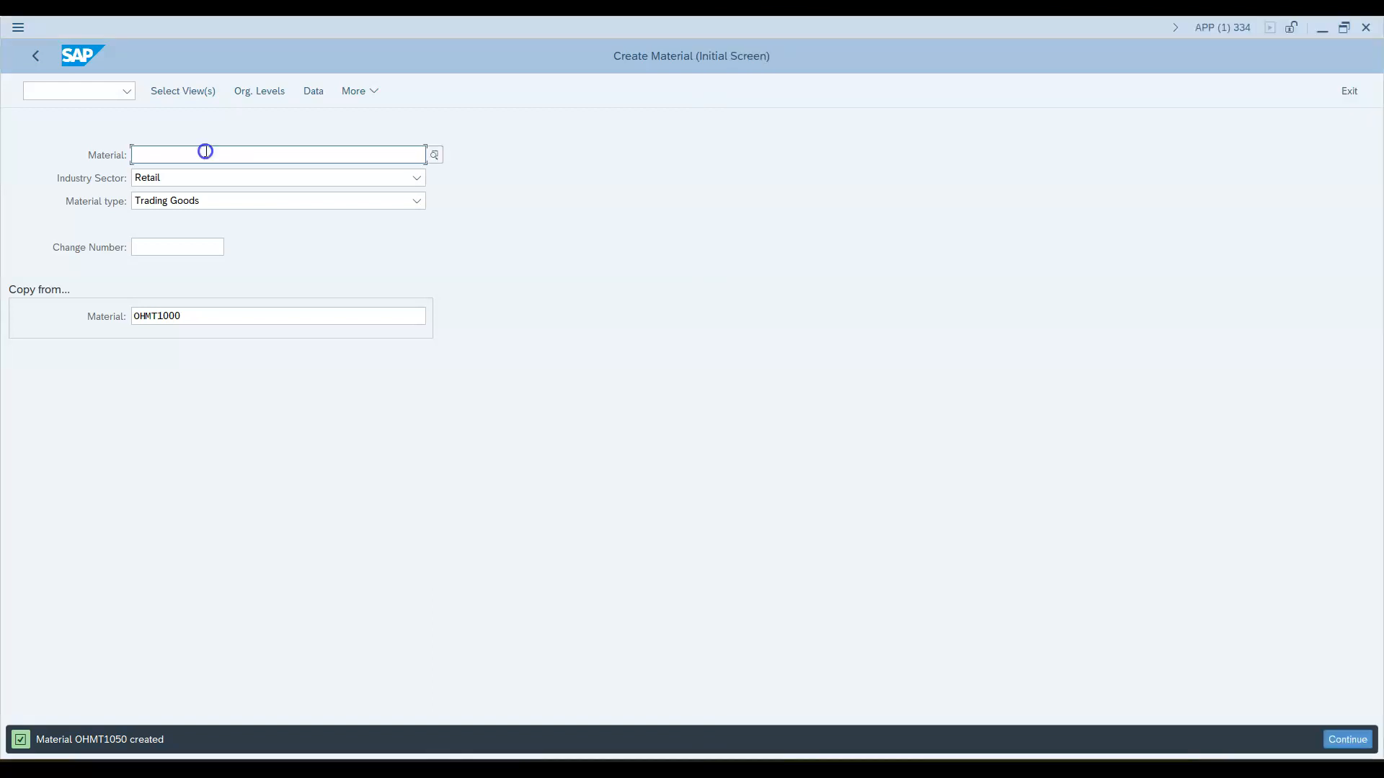
pyautogui.click(436, 156)
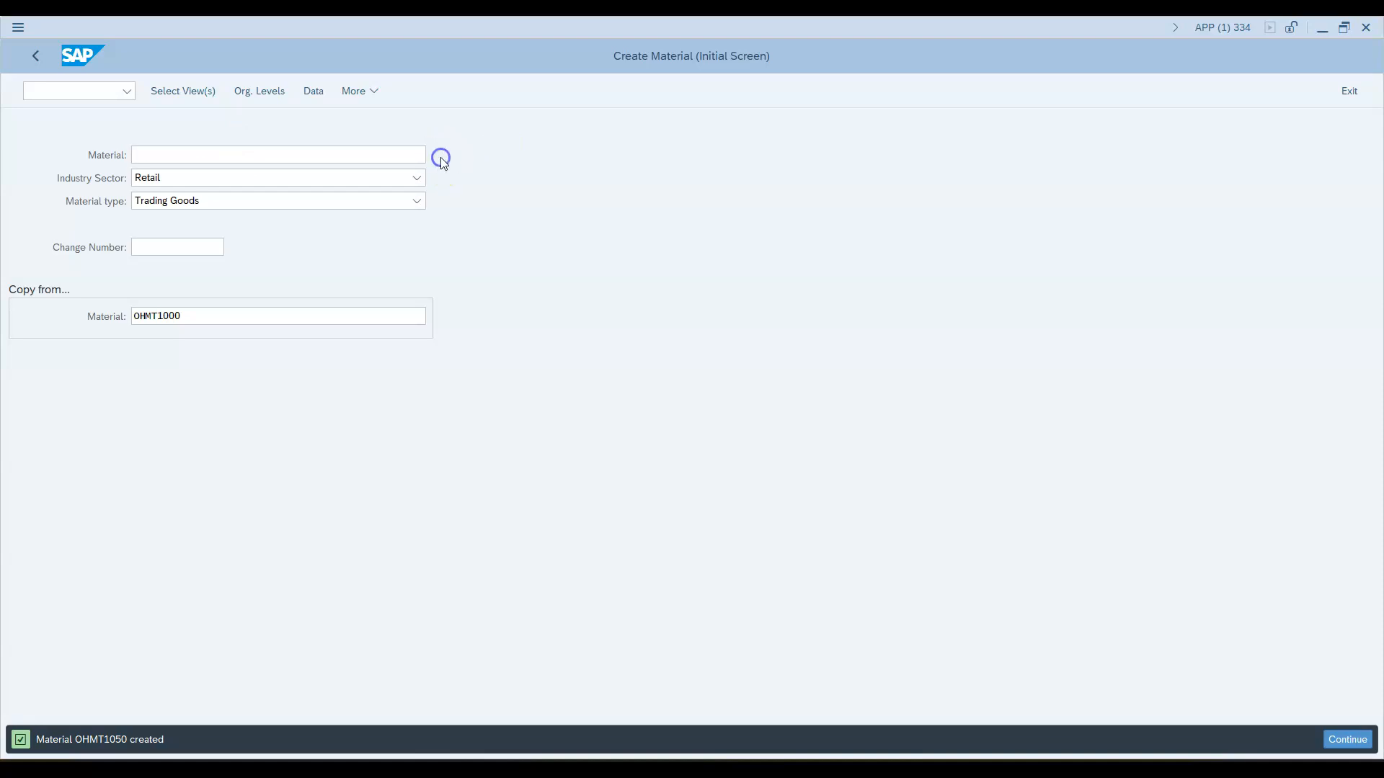
pyautogui.click(309, 218)
pyautogui.write('*silver*')
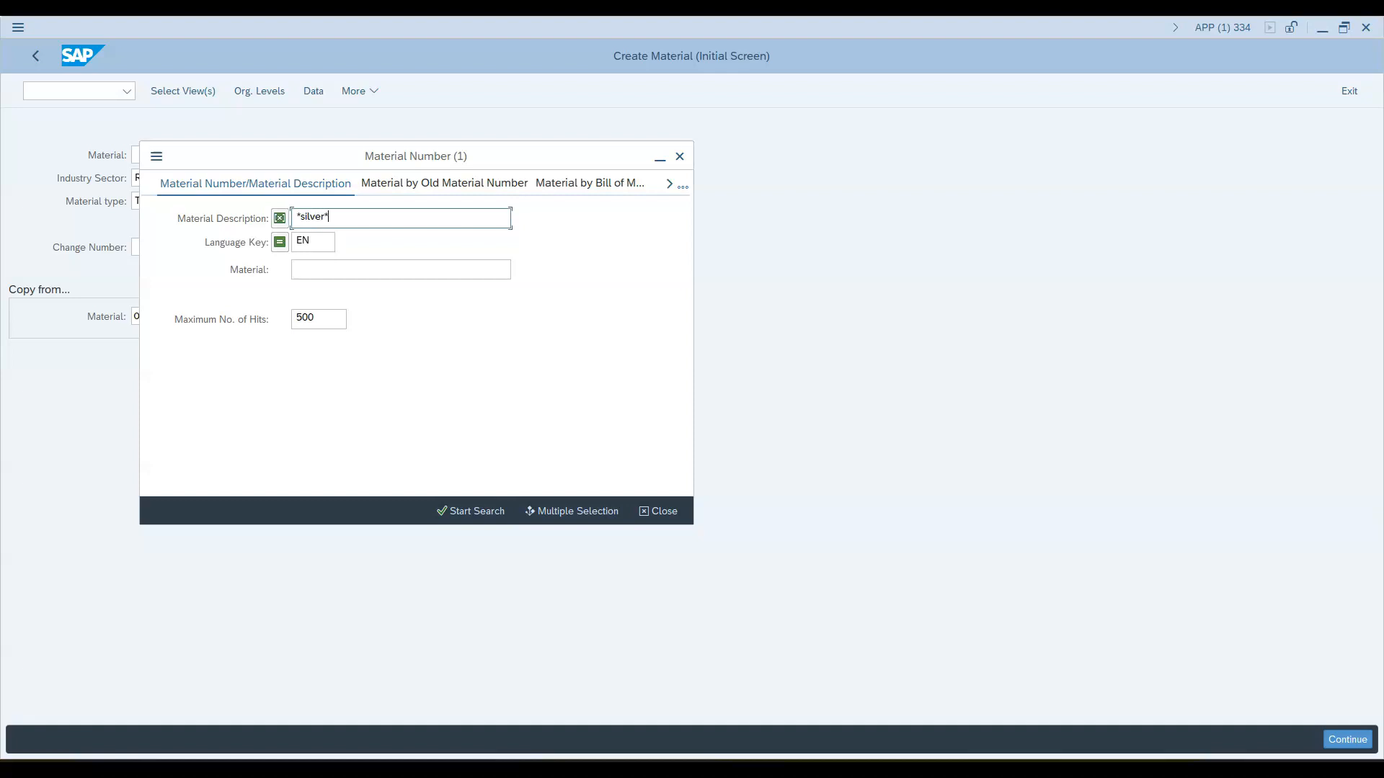
pyautogui.click(456, 512)
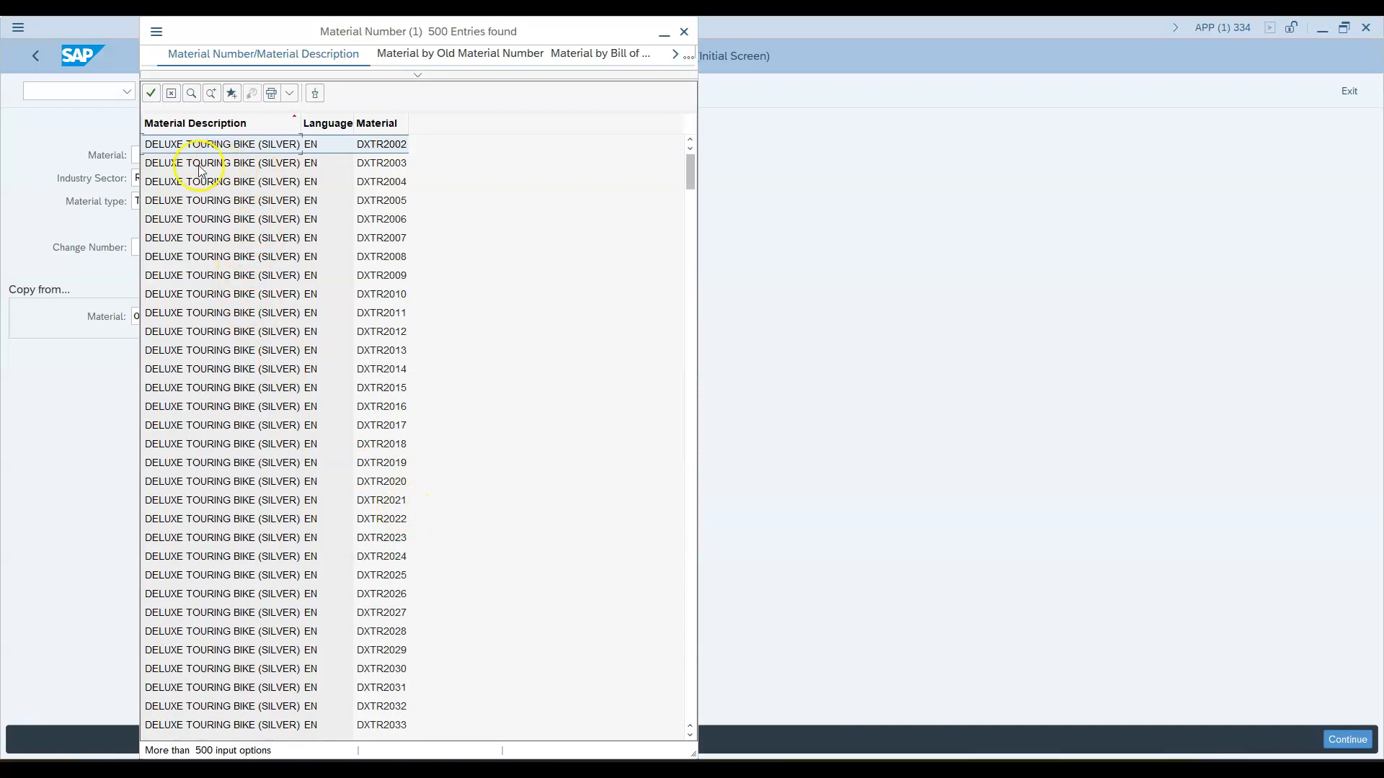
# Step: Choose the Deluxe Touring Bike (Silver) number DXTR2050 from the search results as the material to create
pyautogui.click(432, 770)
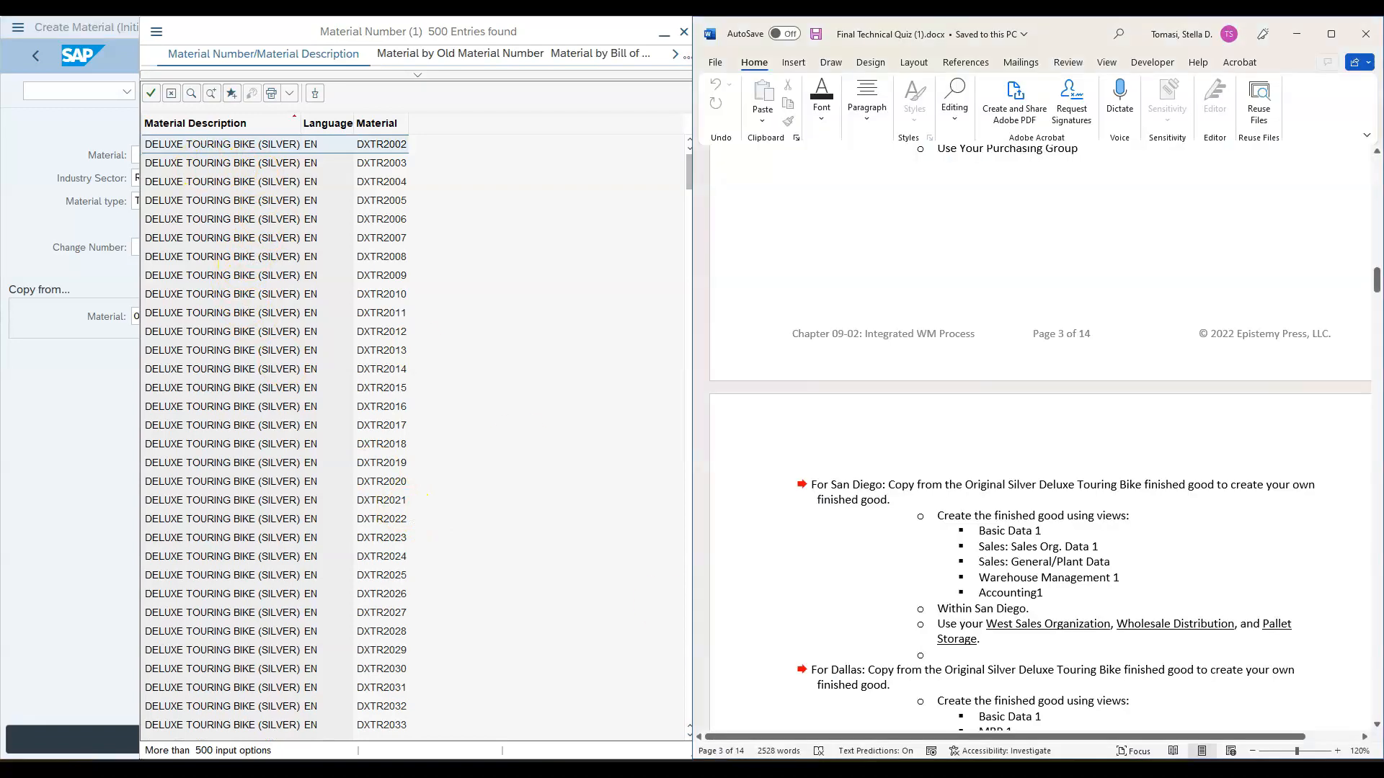
pyautogui.scroll(-1, 335, 267)
pyautogui.scroll(-9, 389, 531)
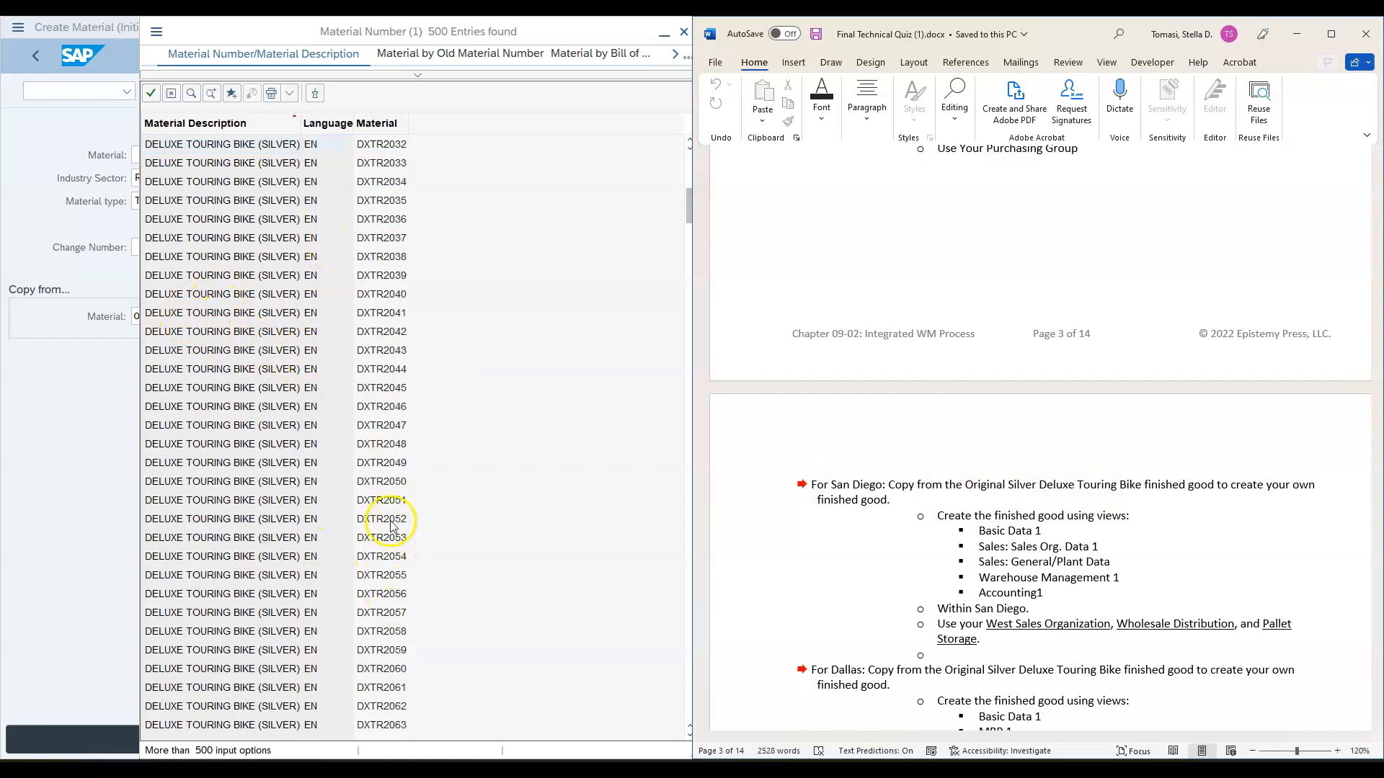
pyautogui.doubleClick(384, 484)
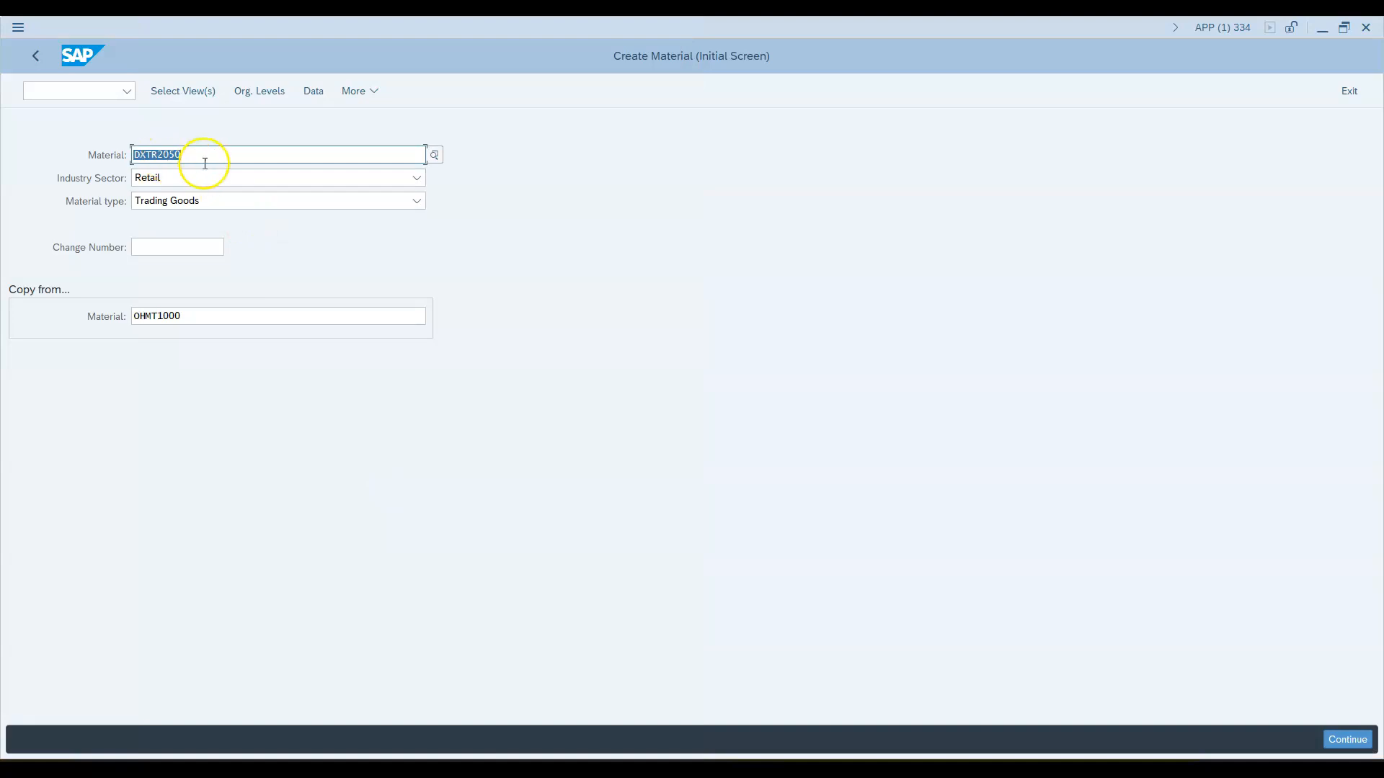
# Step: Set the industry sector to Mechanical engineering and the material type to Finished Product
pyautogui.click(155, 178)
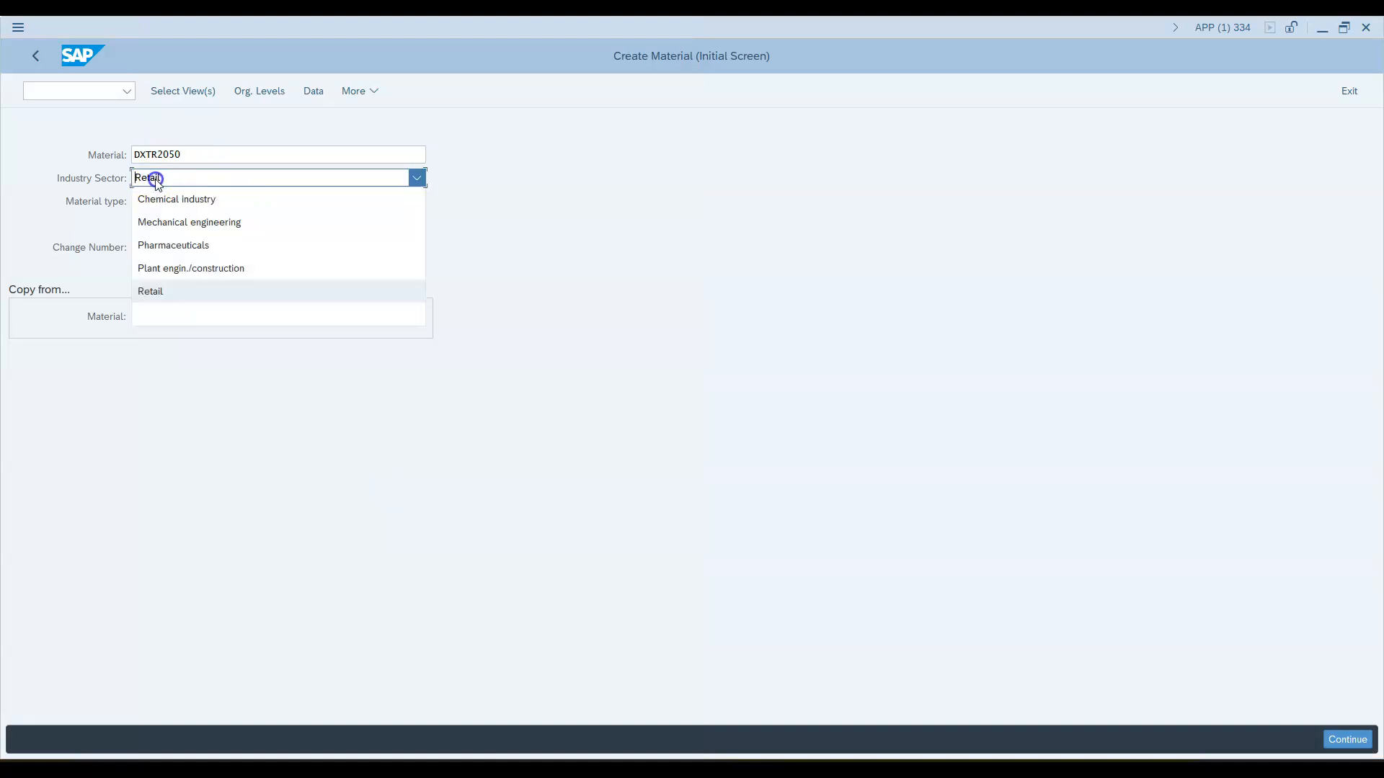
pyautogui.click(179, 228)
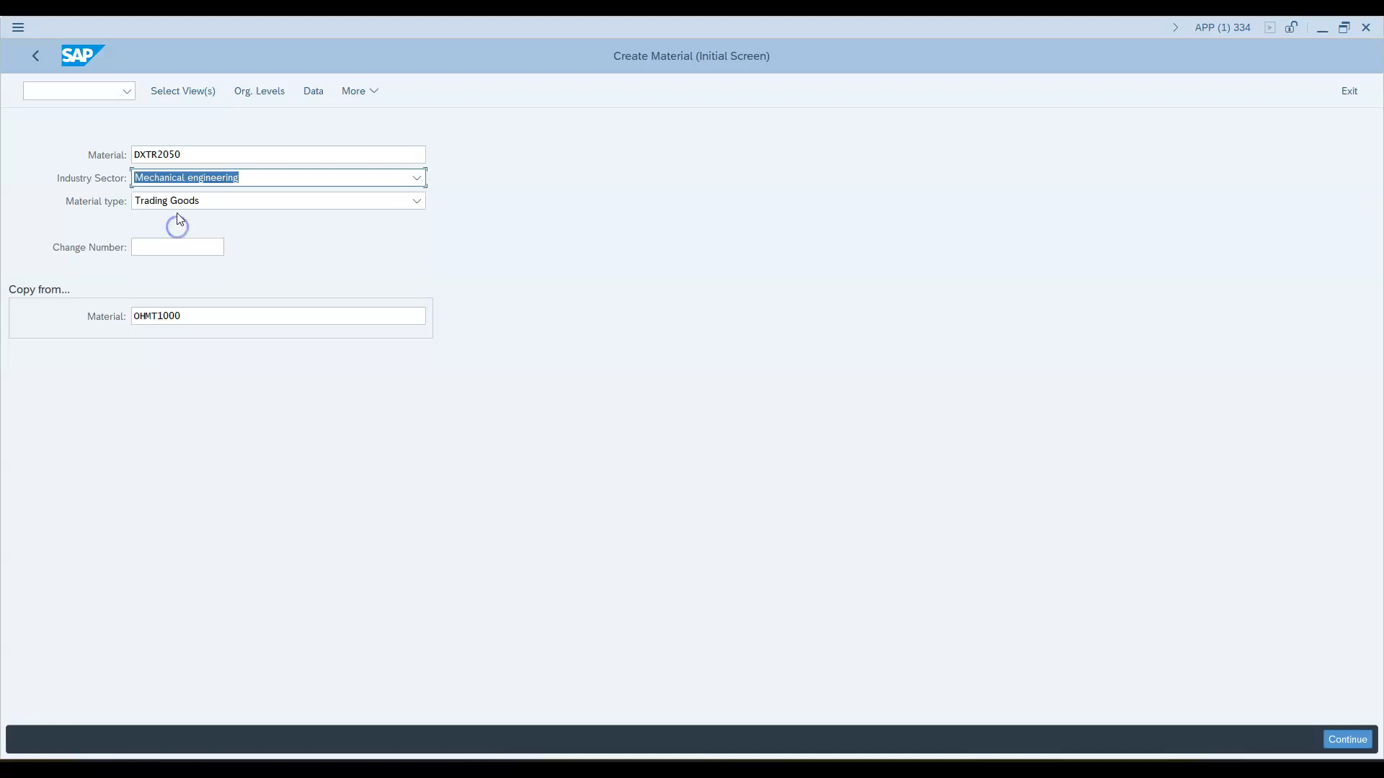
pyautogui.click(177, 200)
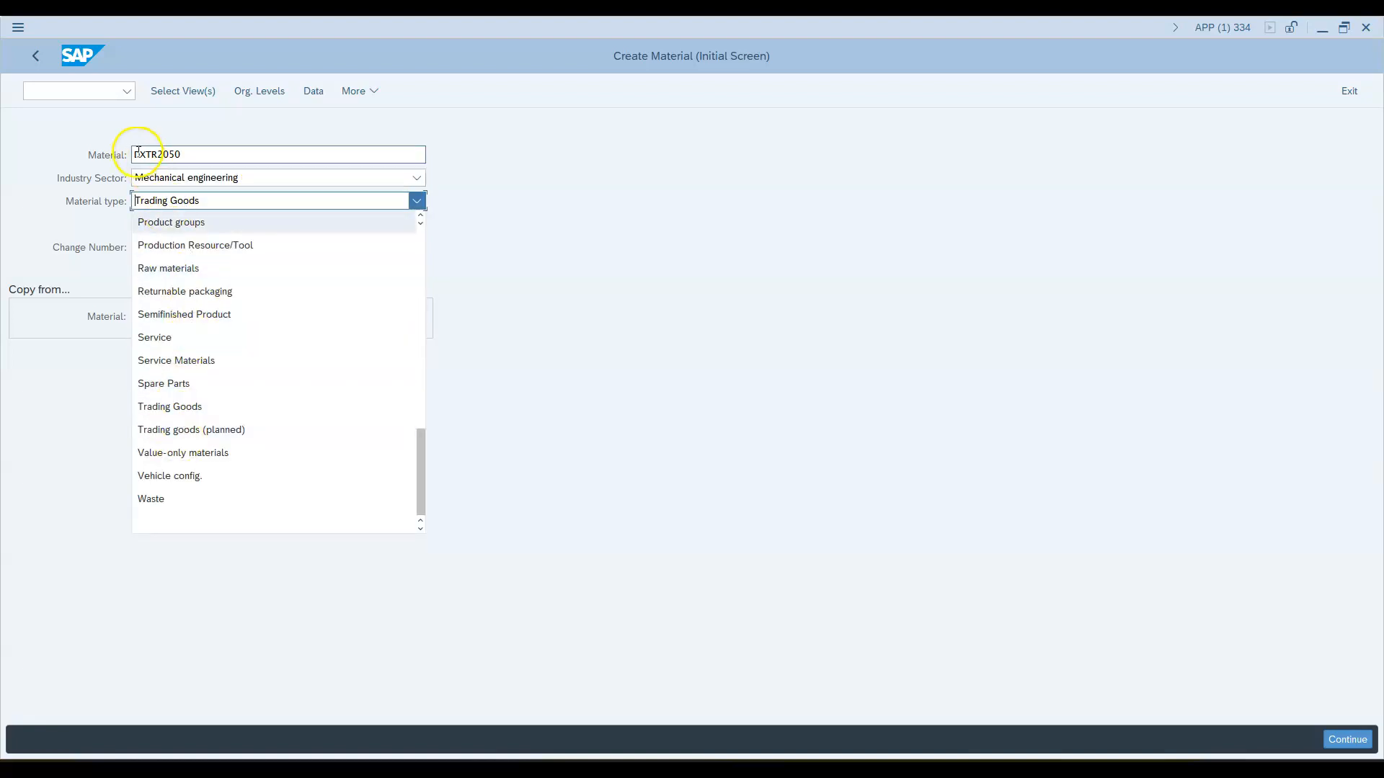
pyautogui.scroll(4, 189, 438)
pyautogui.scroll(-2, 190, 441)
pyautogui.scroll(2, 191, 442)
pyautogui.scroll(3, 192, 443)
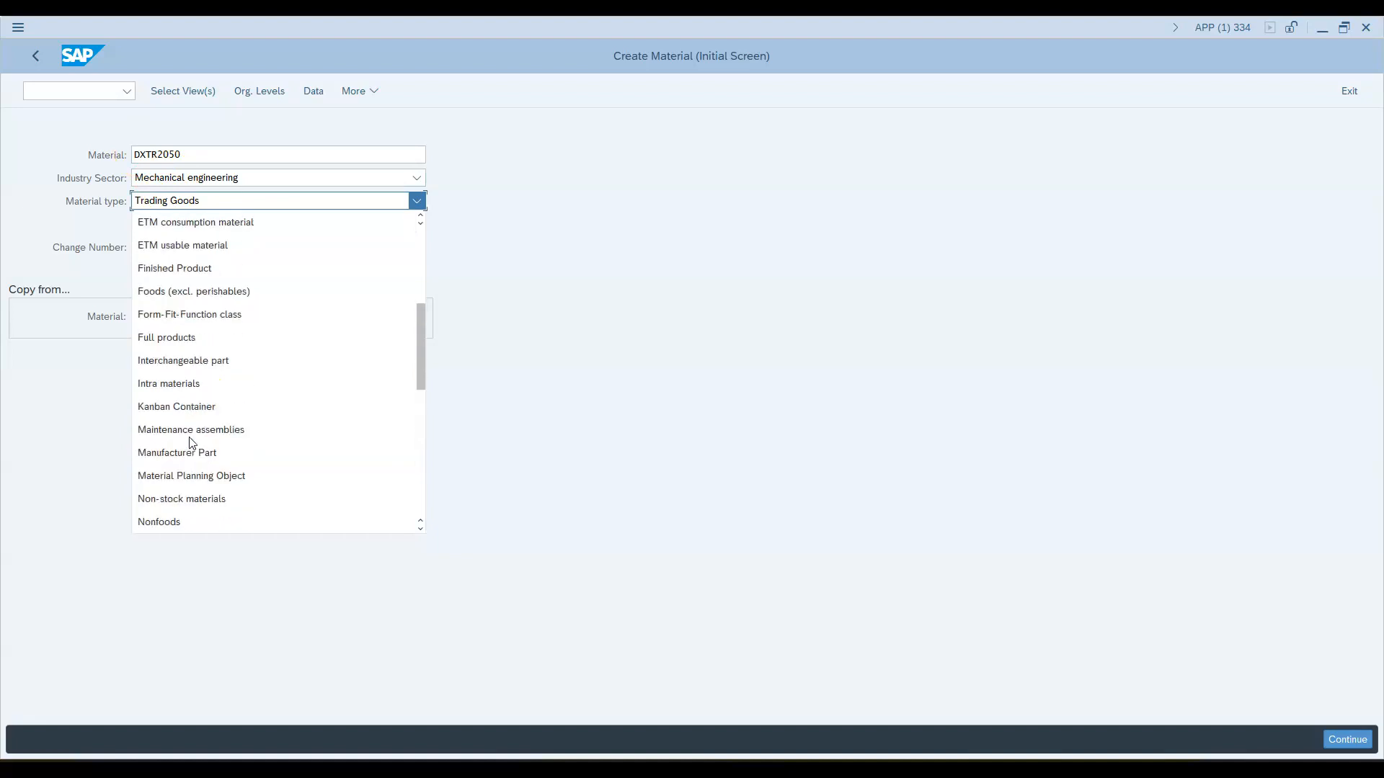
pyautogui.click(186, 269)
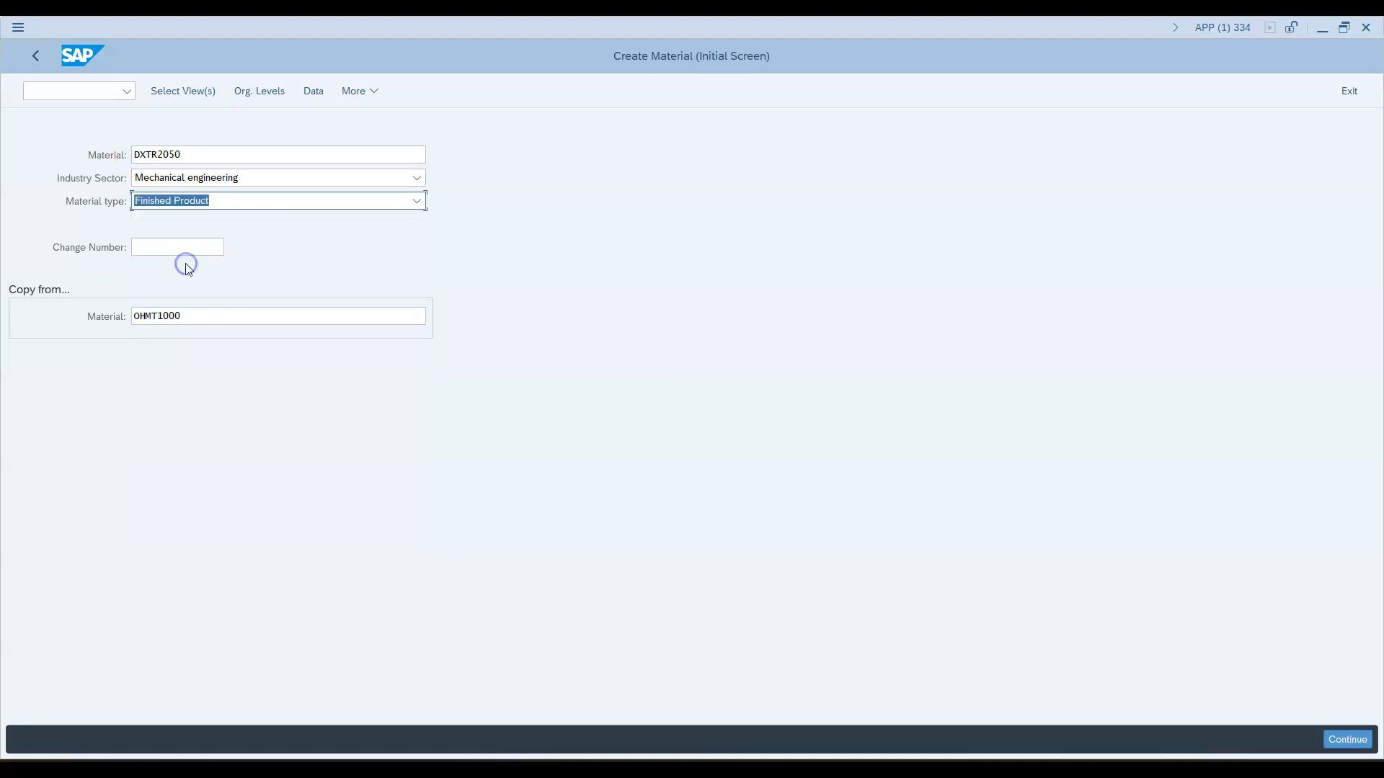
# Step: Replace the copy-from material with DXTR2000, the 00 Deluxe Touring Bike (Silver)
pyautogui.click(156, 316)
pyautogui.moveTo(156, 316); pyautogui.dragTo(128, 316)
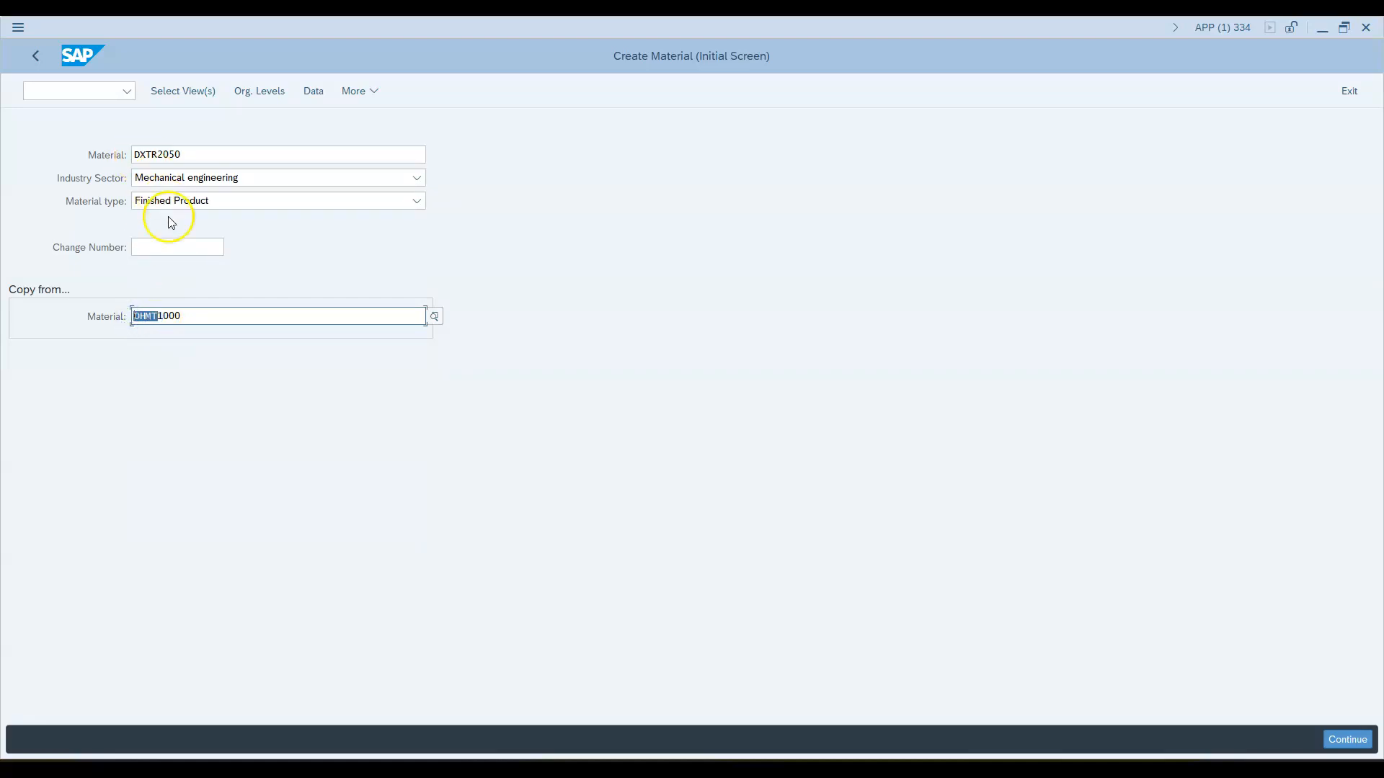
pyautogui.write('DXTR2')
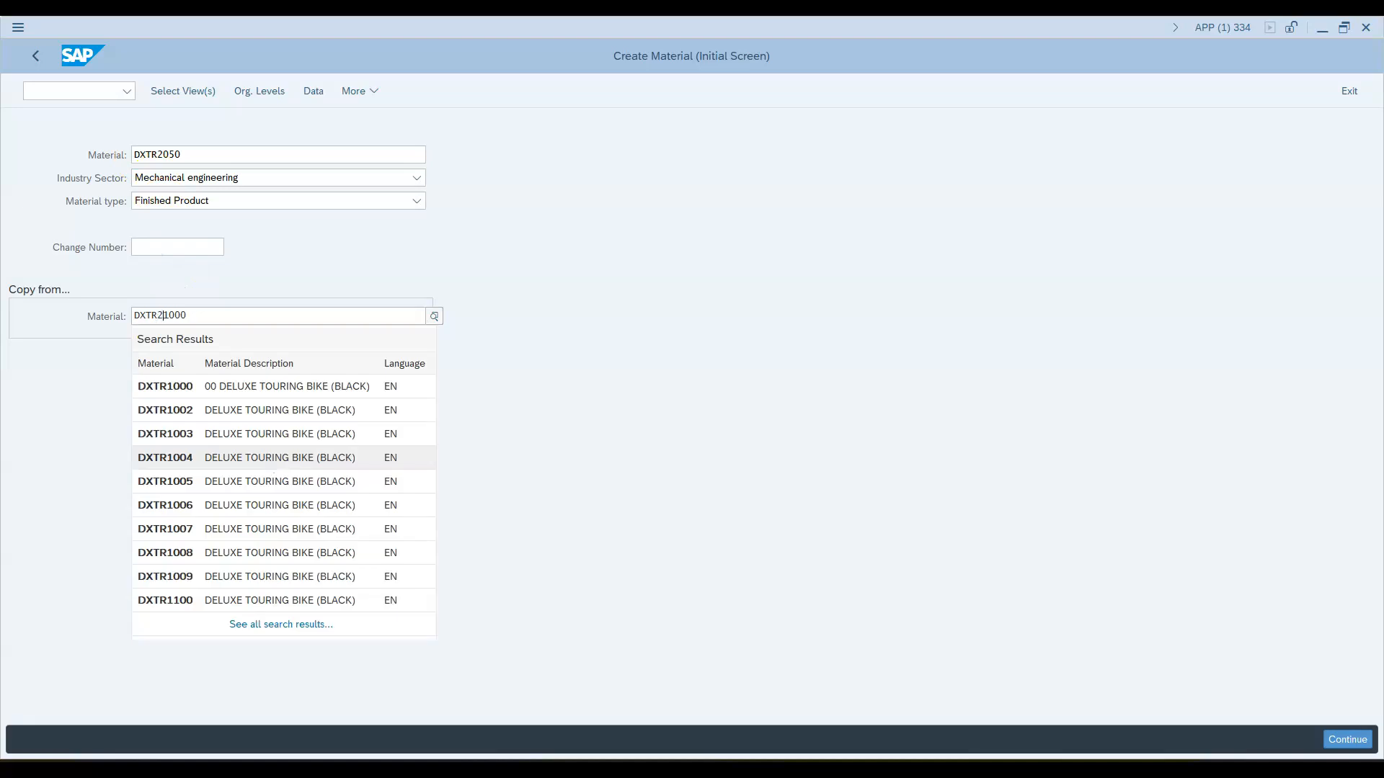
pyautogui.write('000')
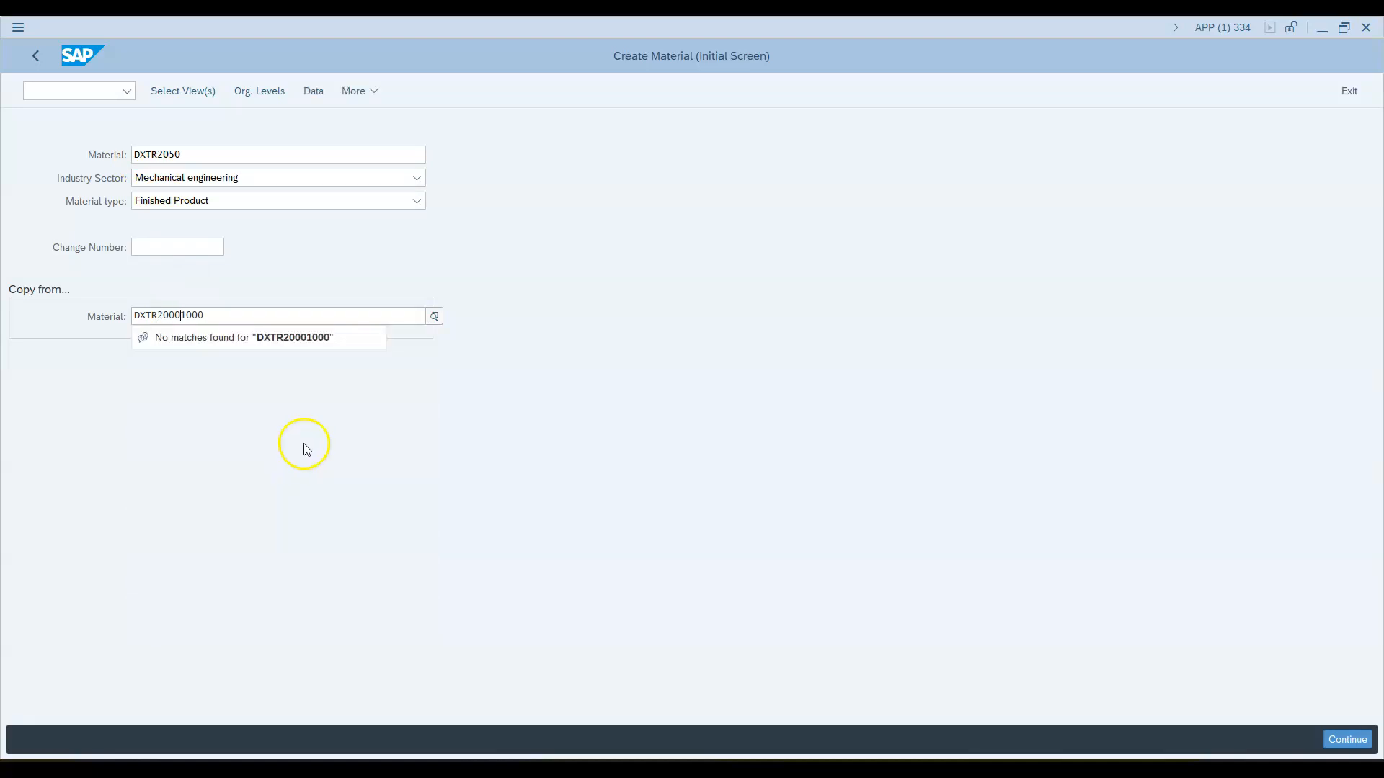
pyautogui.moveTo(204, 315); pyautogui.dragTo(184, 317)
pyautogui.press('BackSpace')
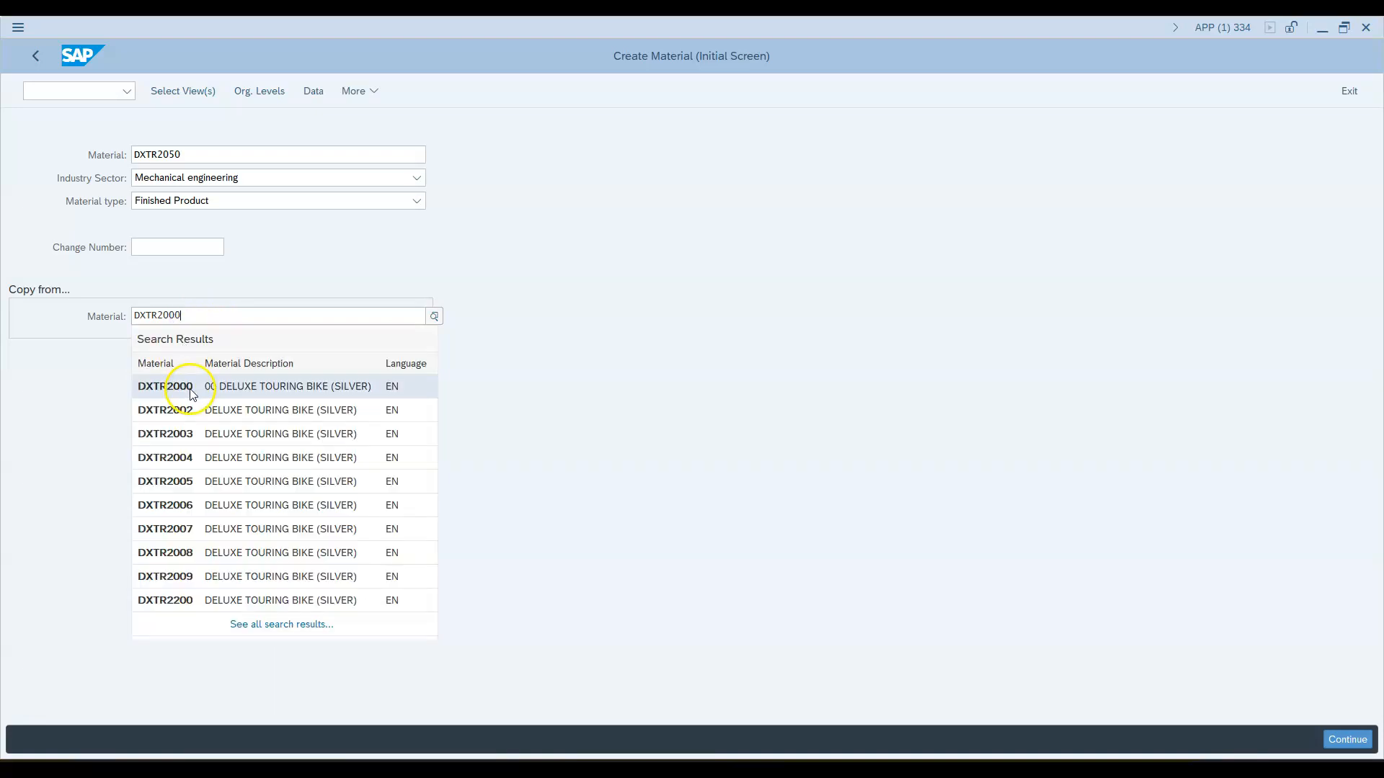
pyautogui.click(165, 387)
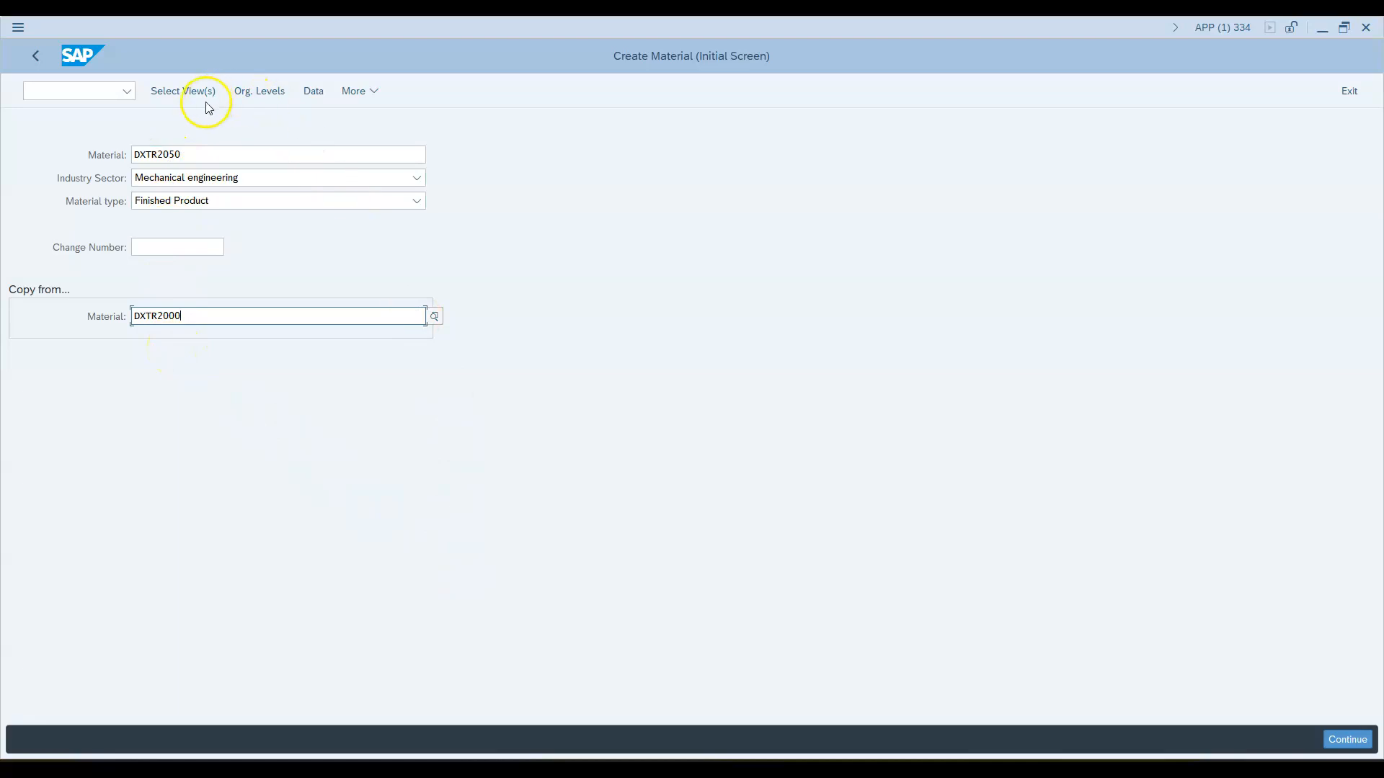
# Step: Check the selected views for DXTR2050 against the San Diego list in the Word quiz document, and proceed to the organizational levels
pyautogui.click(179, 92)
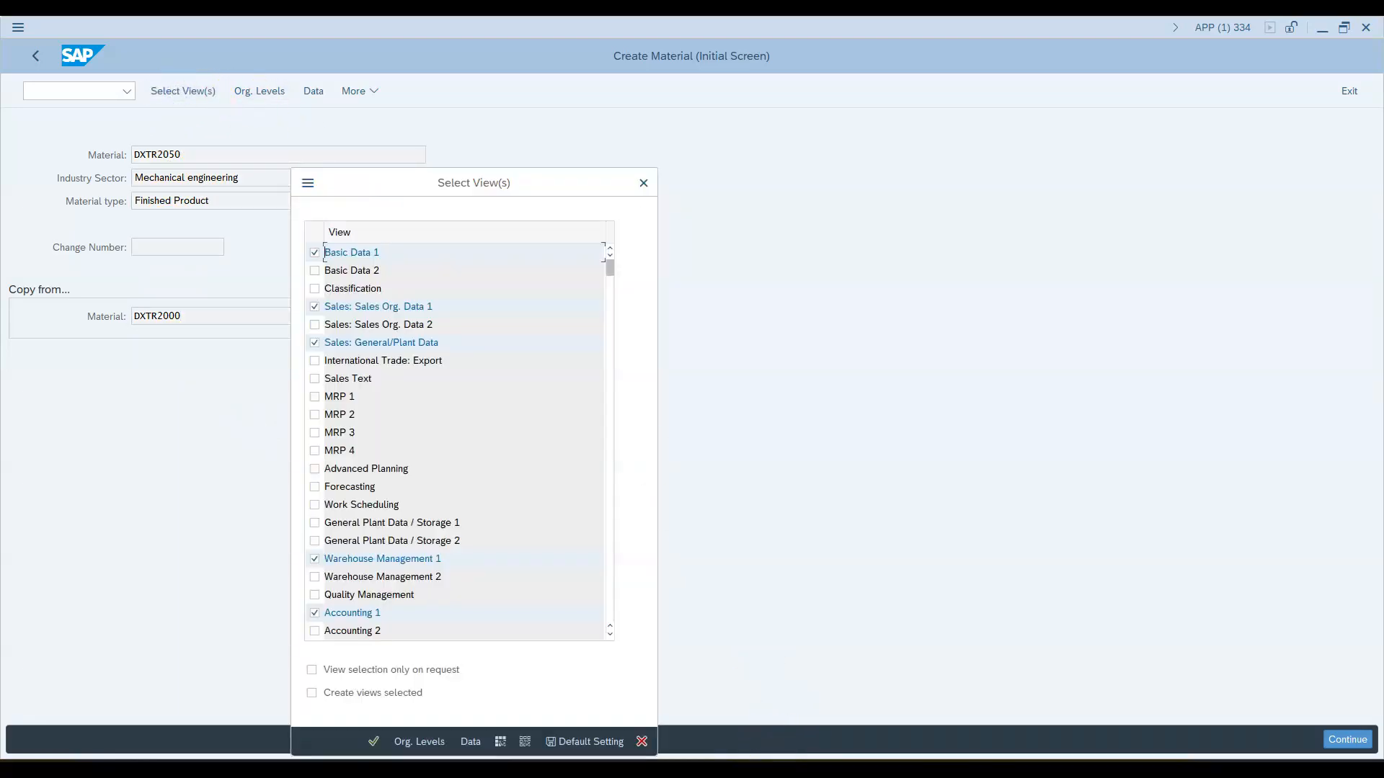
pyautogui.click(897, 771)
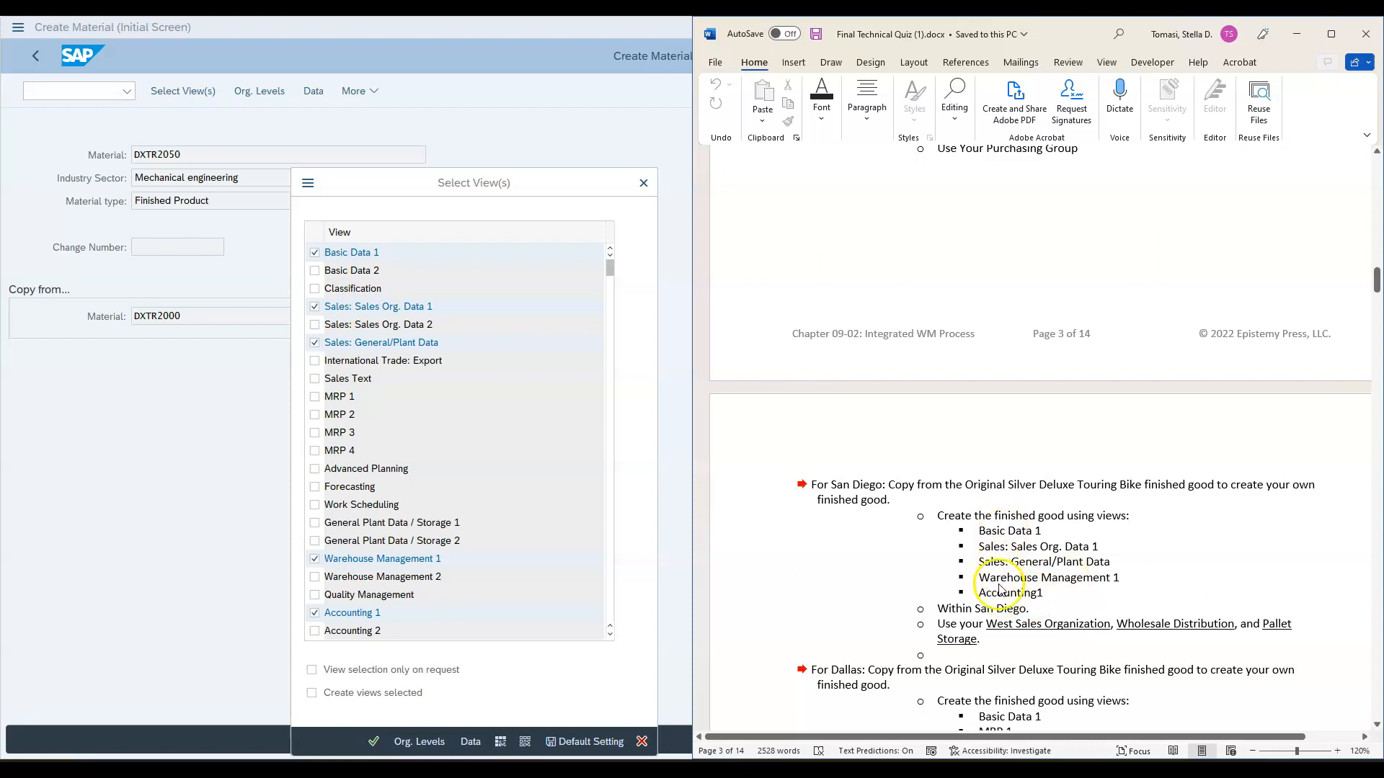
pyautogui.scroll(3, 1006, 594)
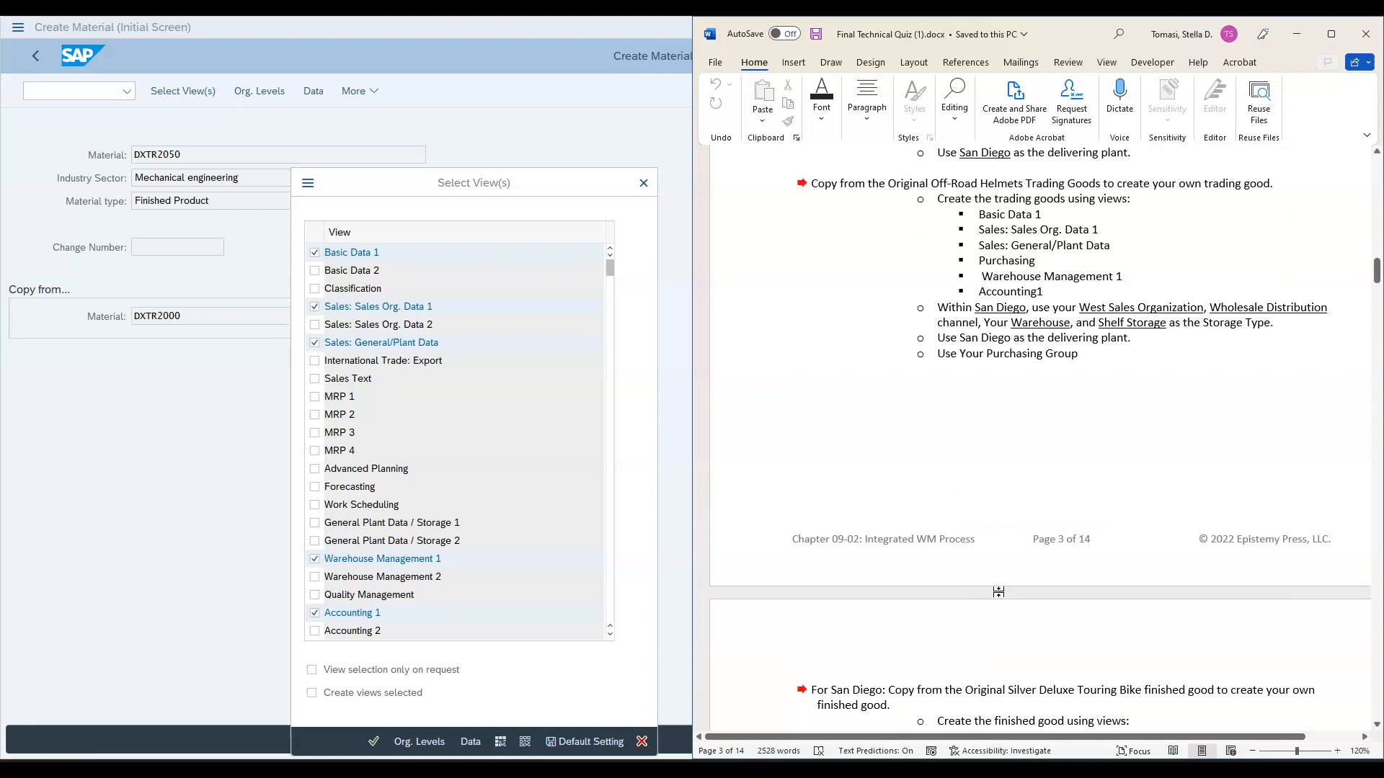
pyautogui.scroll(-2, 479, 572)
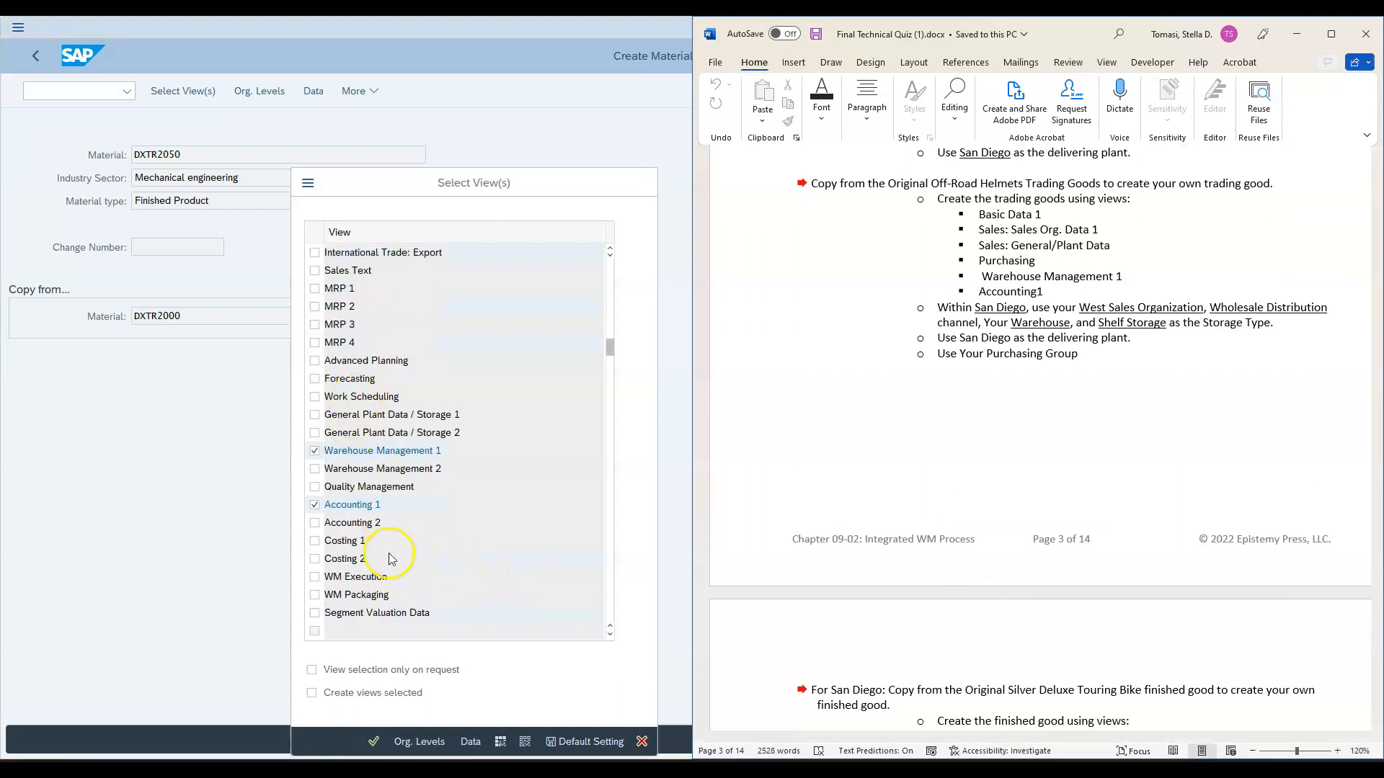
pyautogui.scroll(2, 389, 559)
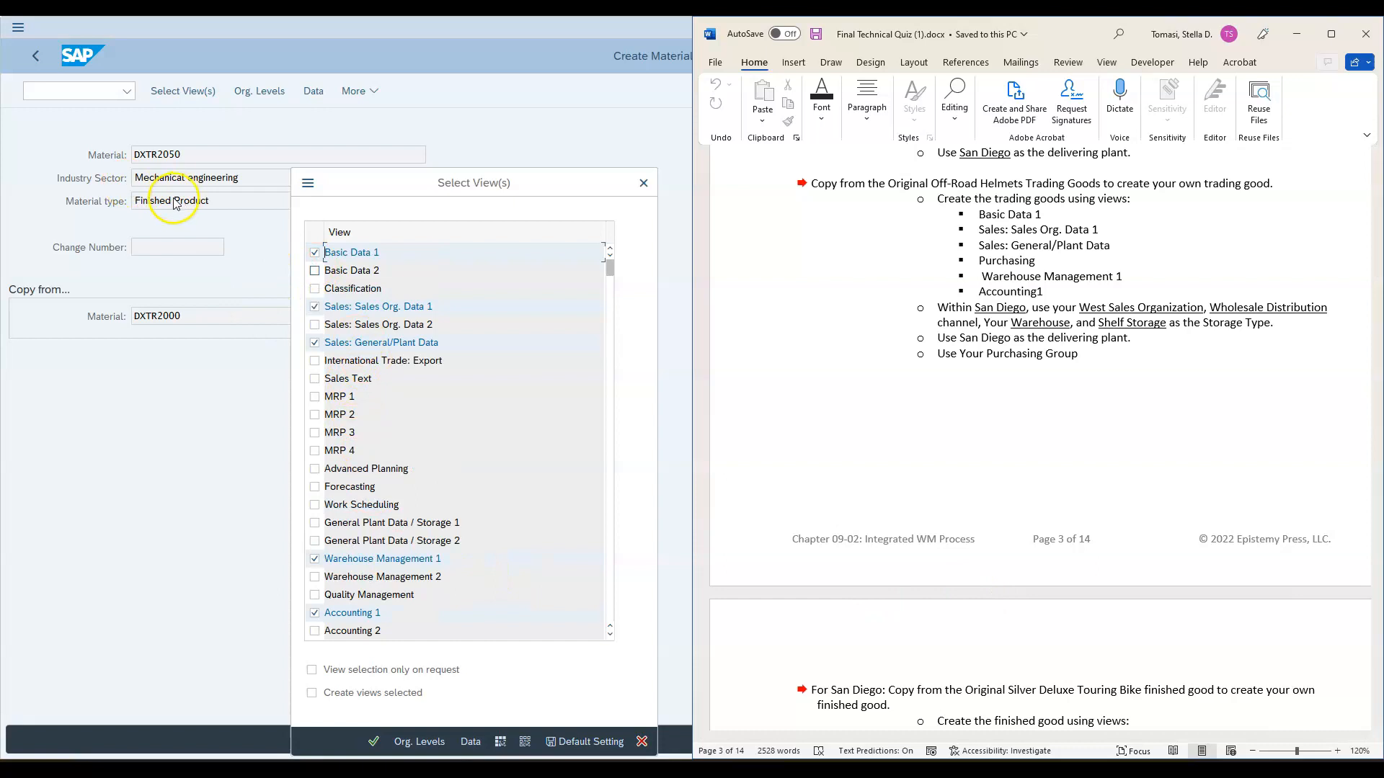
pyautogui.scroll(-2, 341, 322)
pyautogui.scroll(-3, 1028, 578)
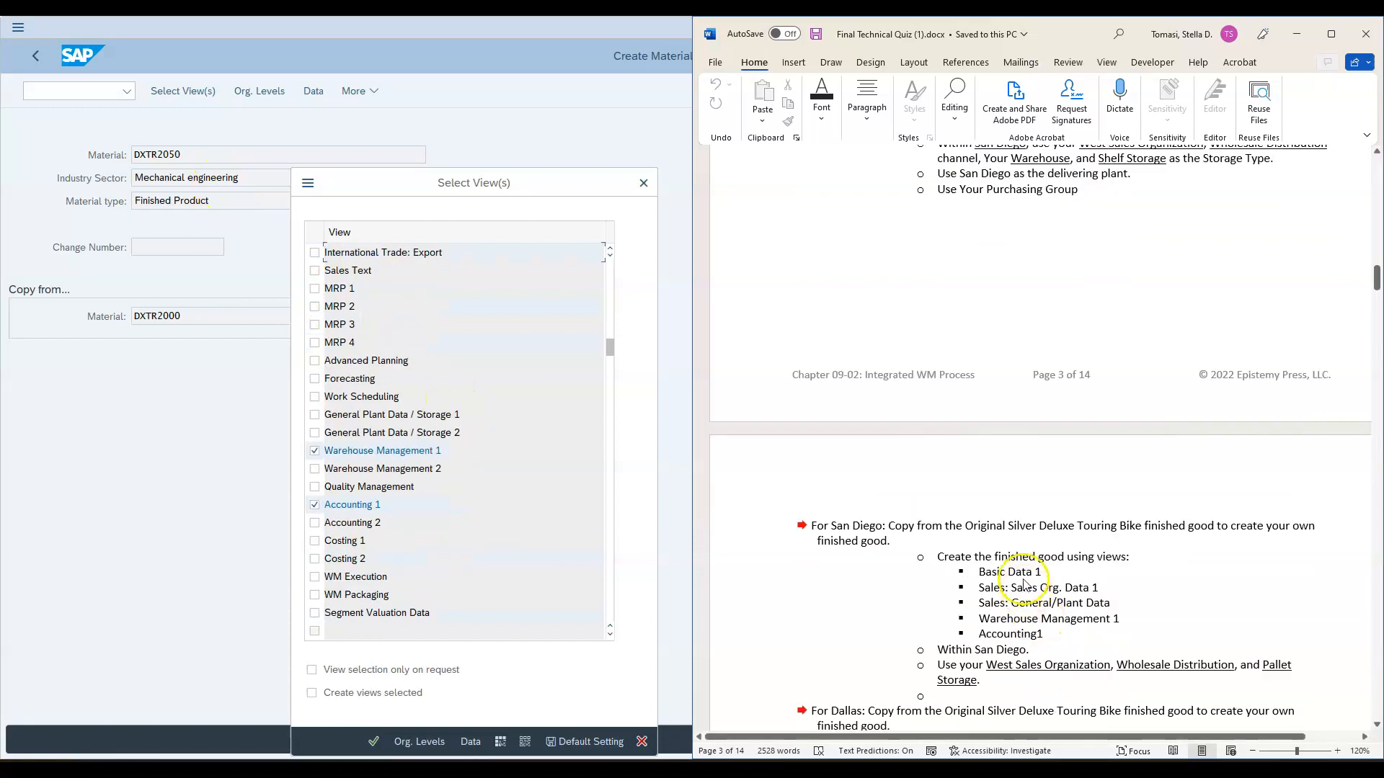
pyautogui.scroll(2, 485, 505)
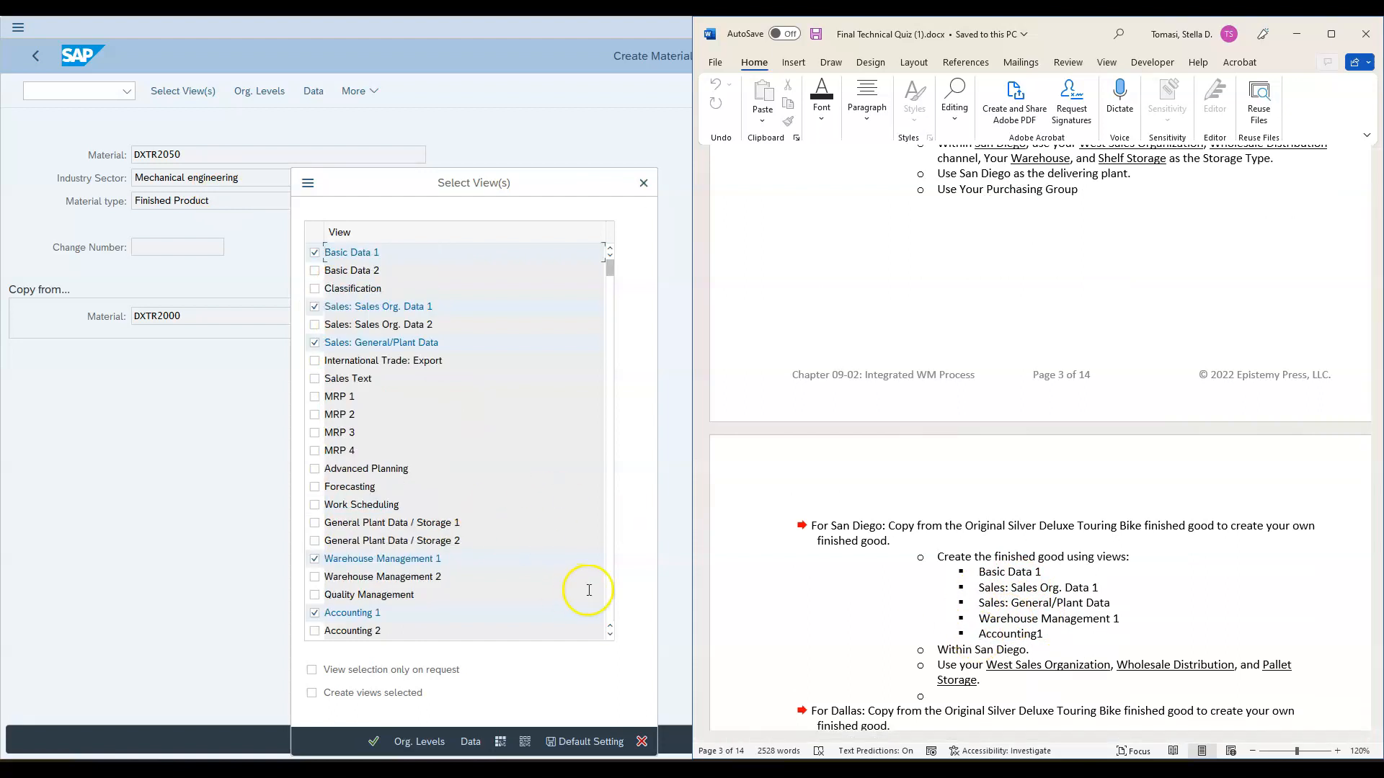
pyautogui.click(420, 737)
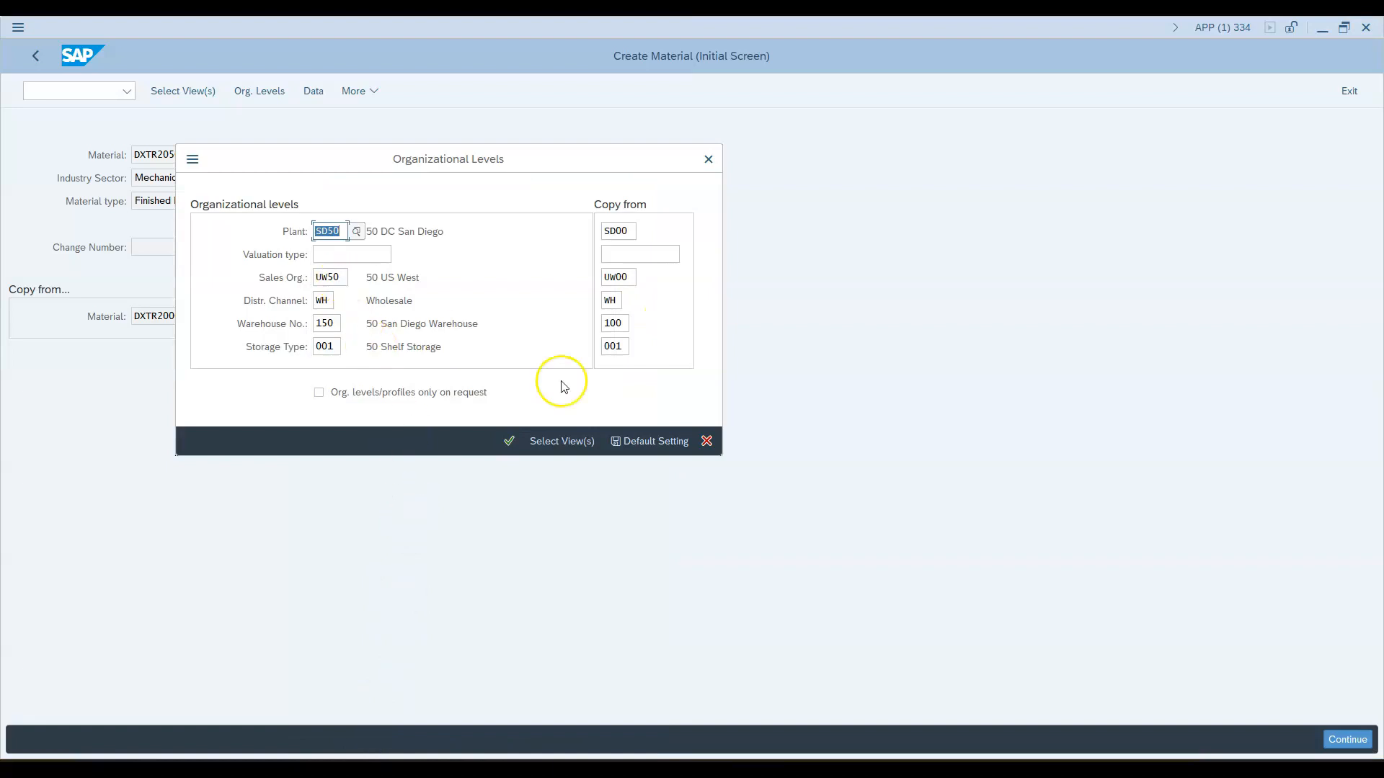
# Step: Set the storage type to 002, 50 Pallet Storage of warehouse 150, as the Word quiz document requires
pyautogui.hotkey('alt', 'Tab')
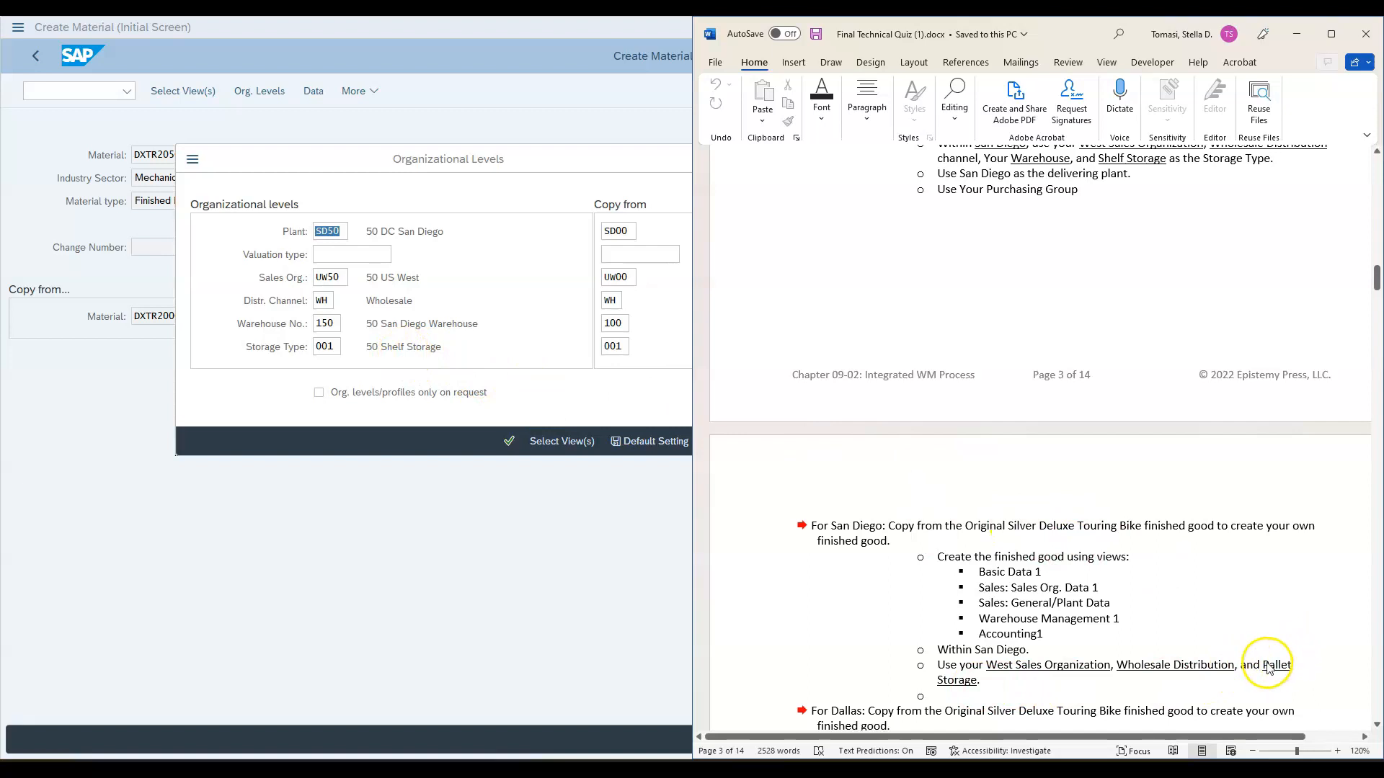
pyautogui.click(326, 231)
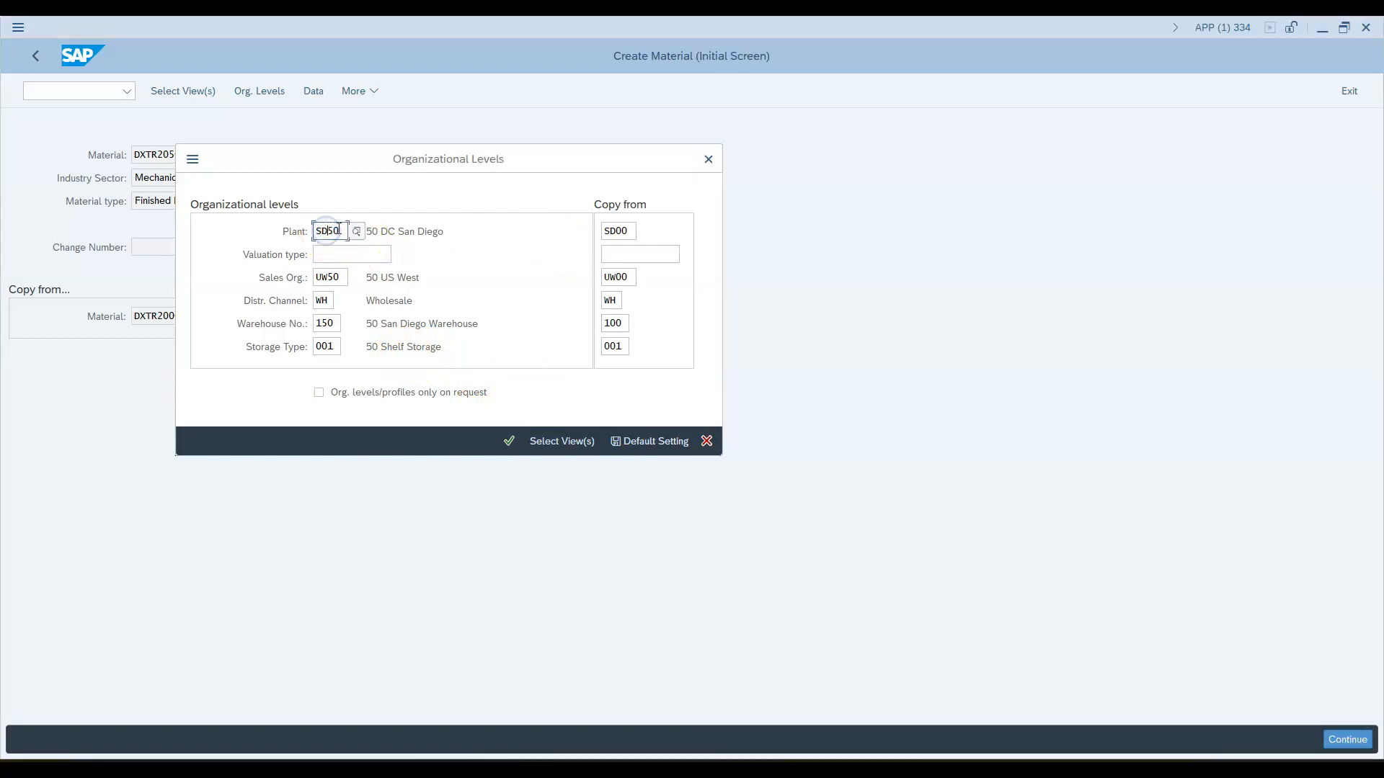
pyautogui.click(326, 299)
pyautogui.click(329, 323)
pyautogui.click(326, 346)
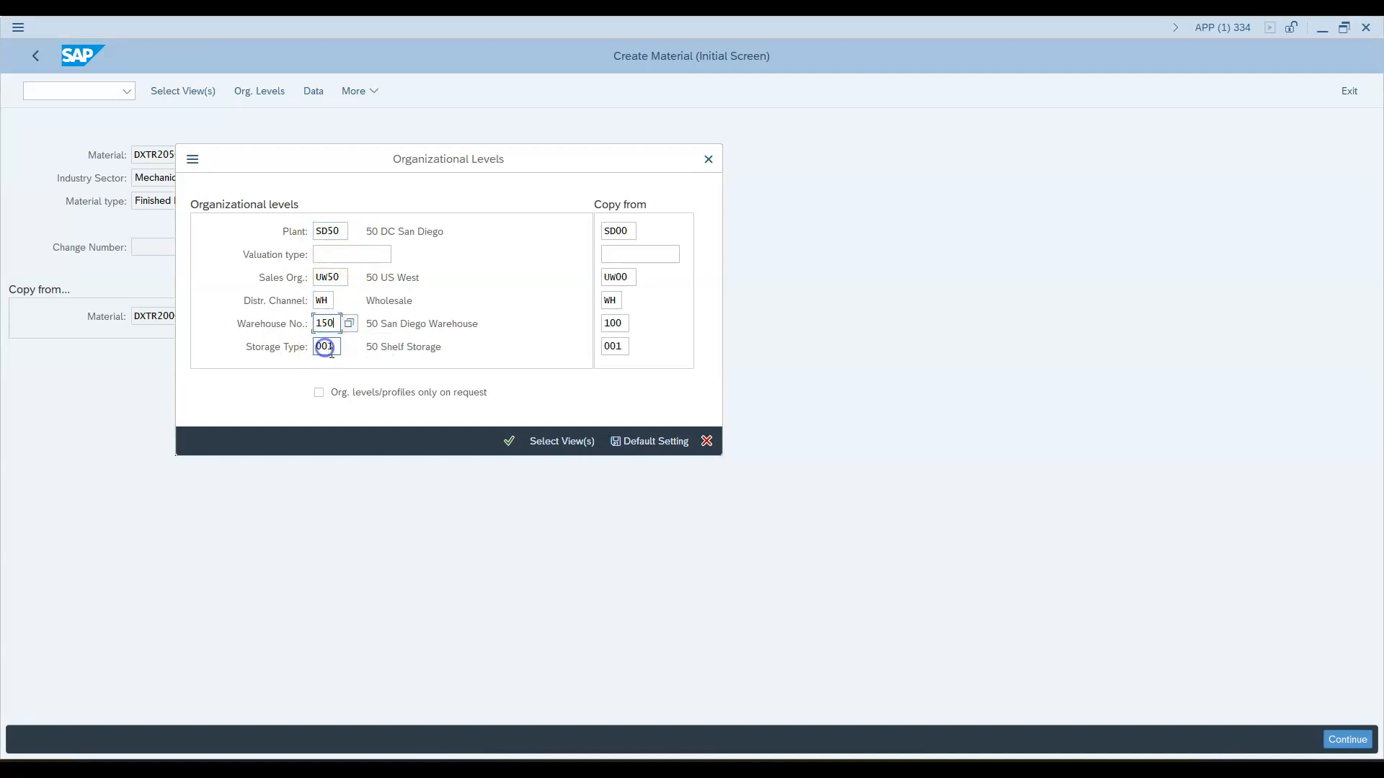
pyautogui.click(347, 347)
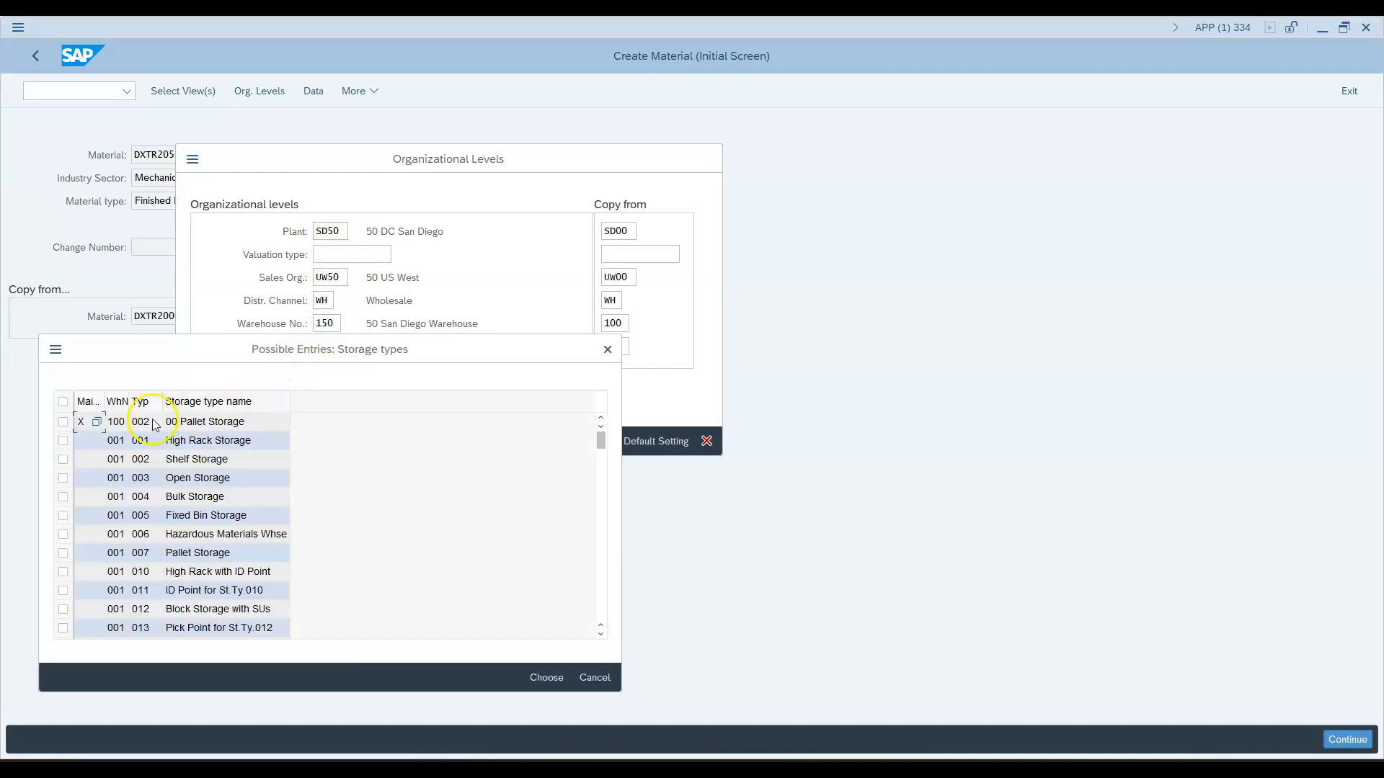
pyautogui.scroll(-15, 142, 478)
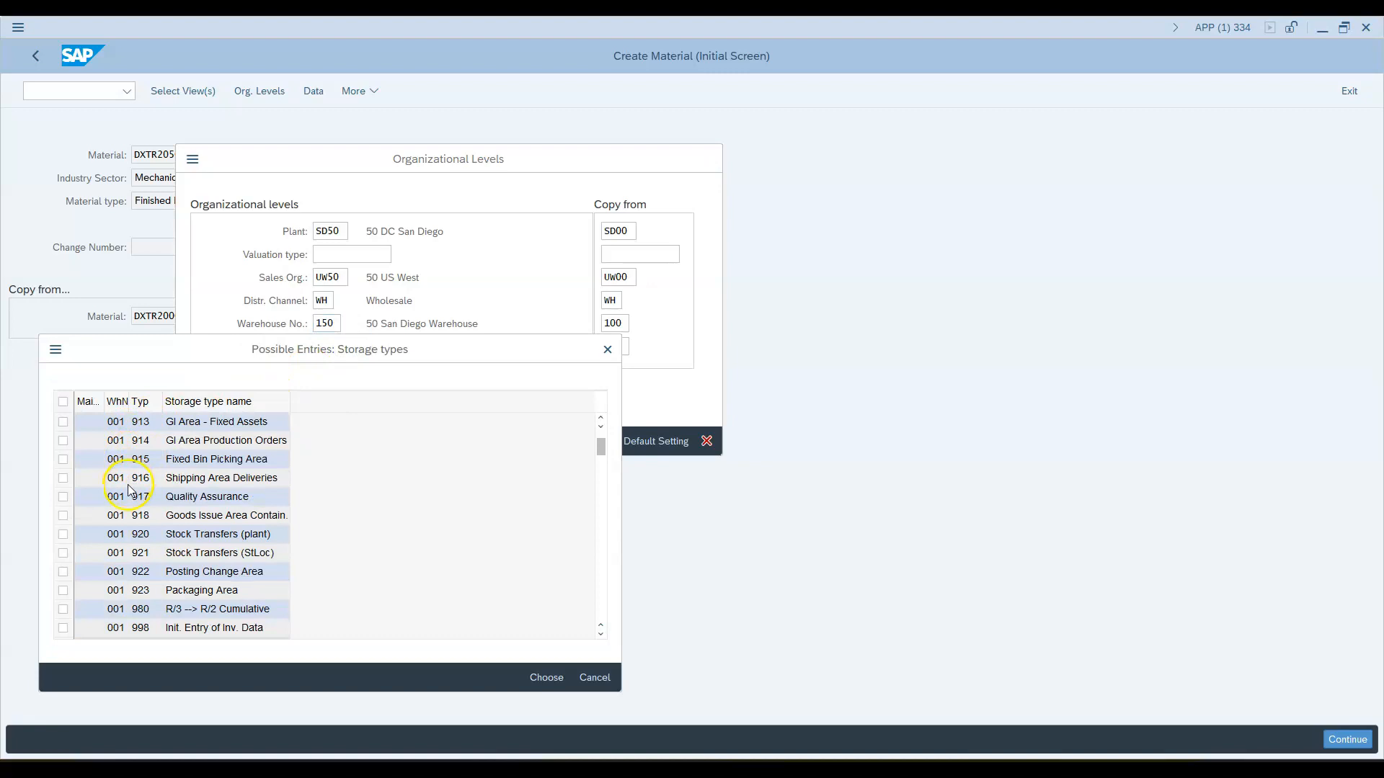
pyautogui.scroll(-20, 142, 556)
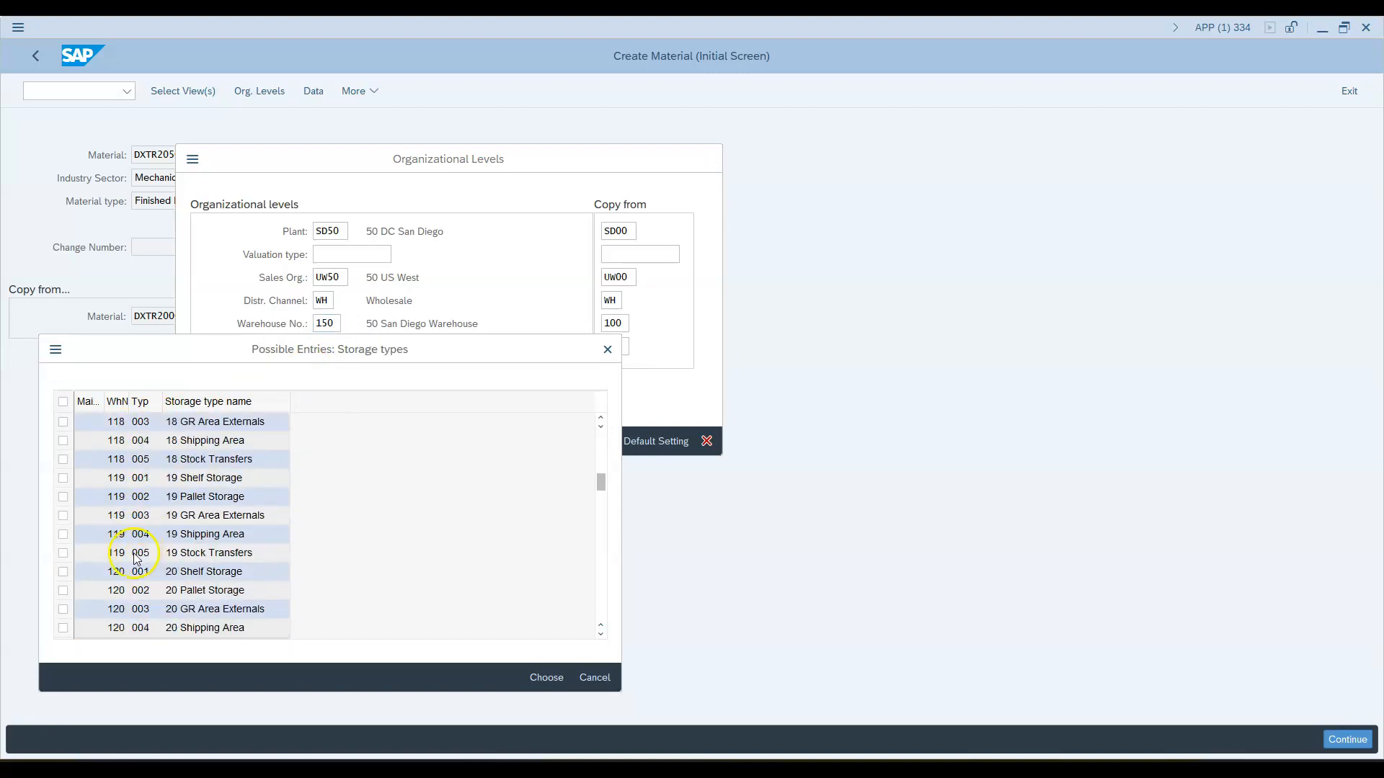
pyautogui.scroll(-12, 139, 562)
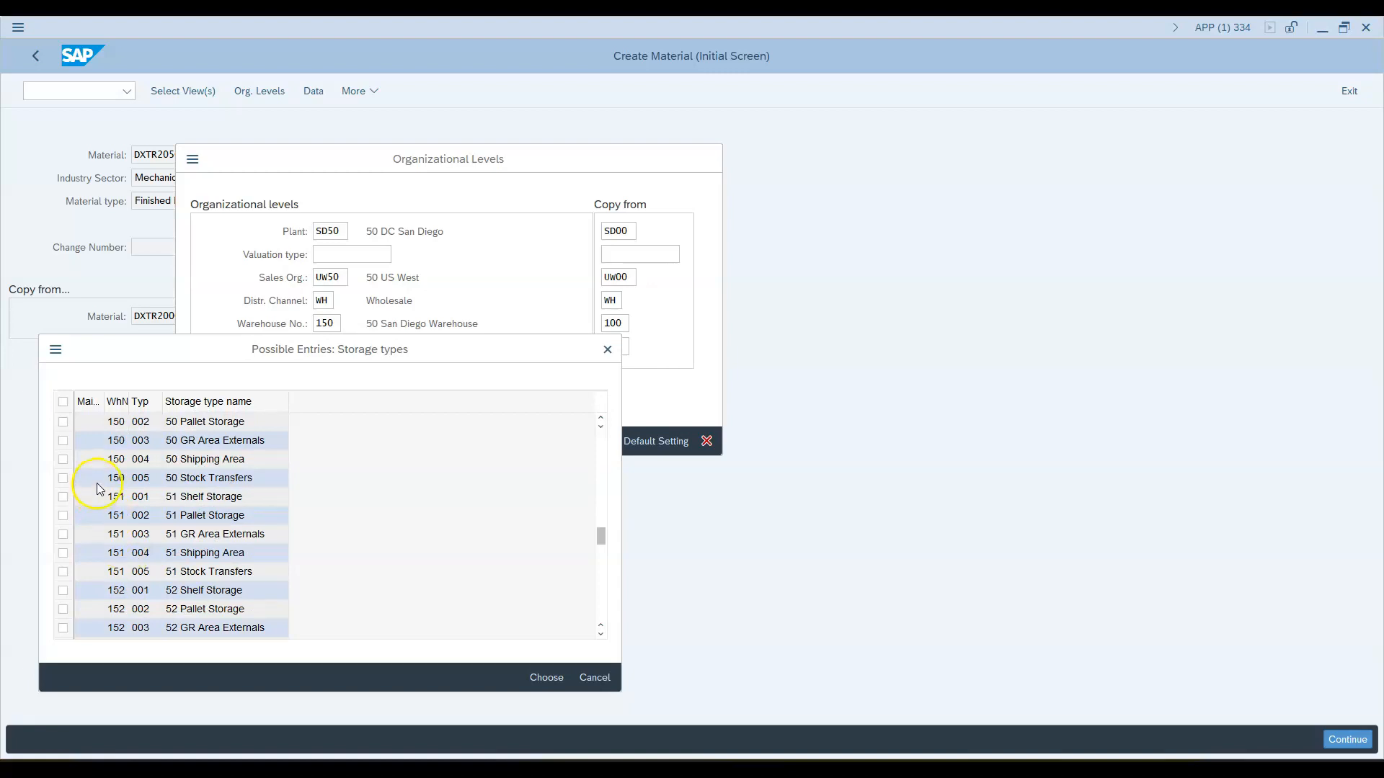
pyautogui.click(63, 422)
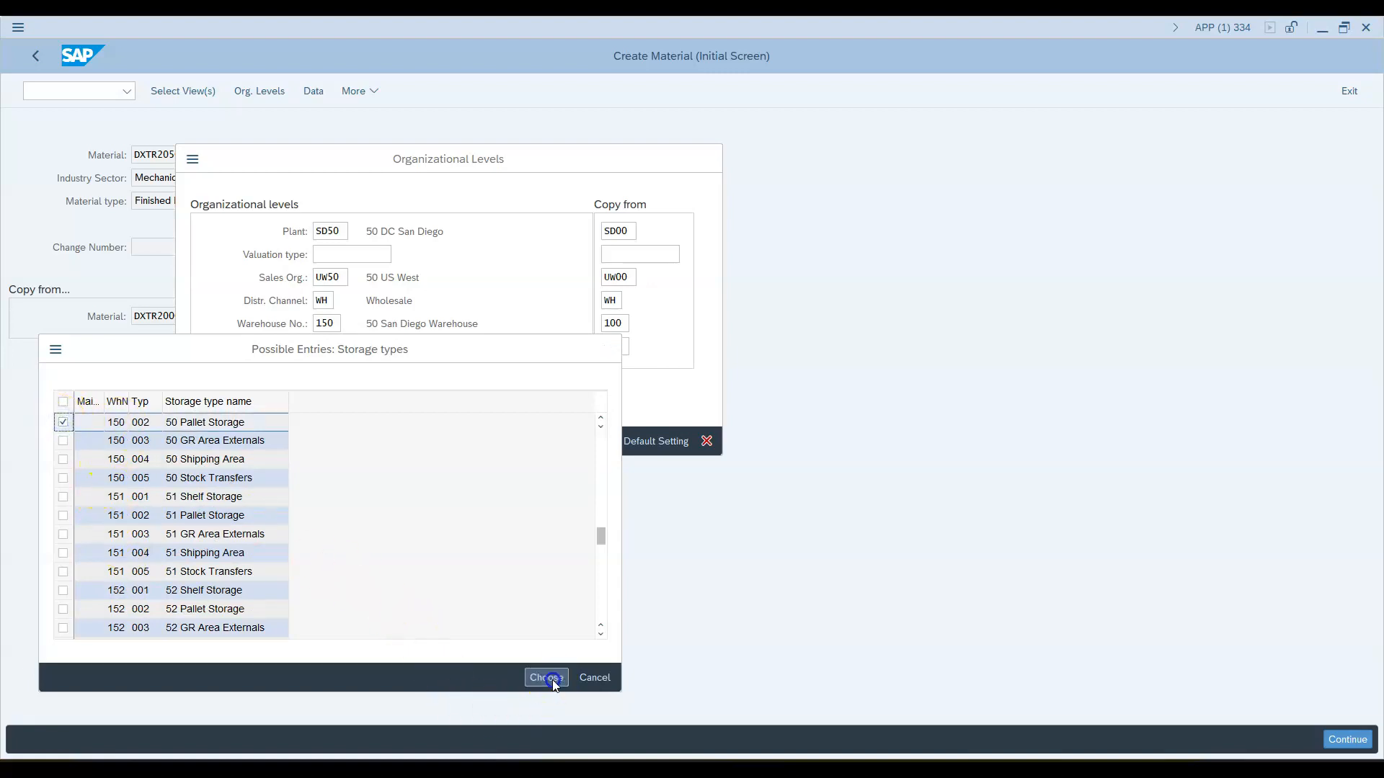
pyautogui.click(549, 679)
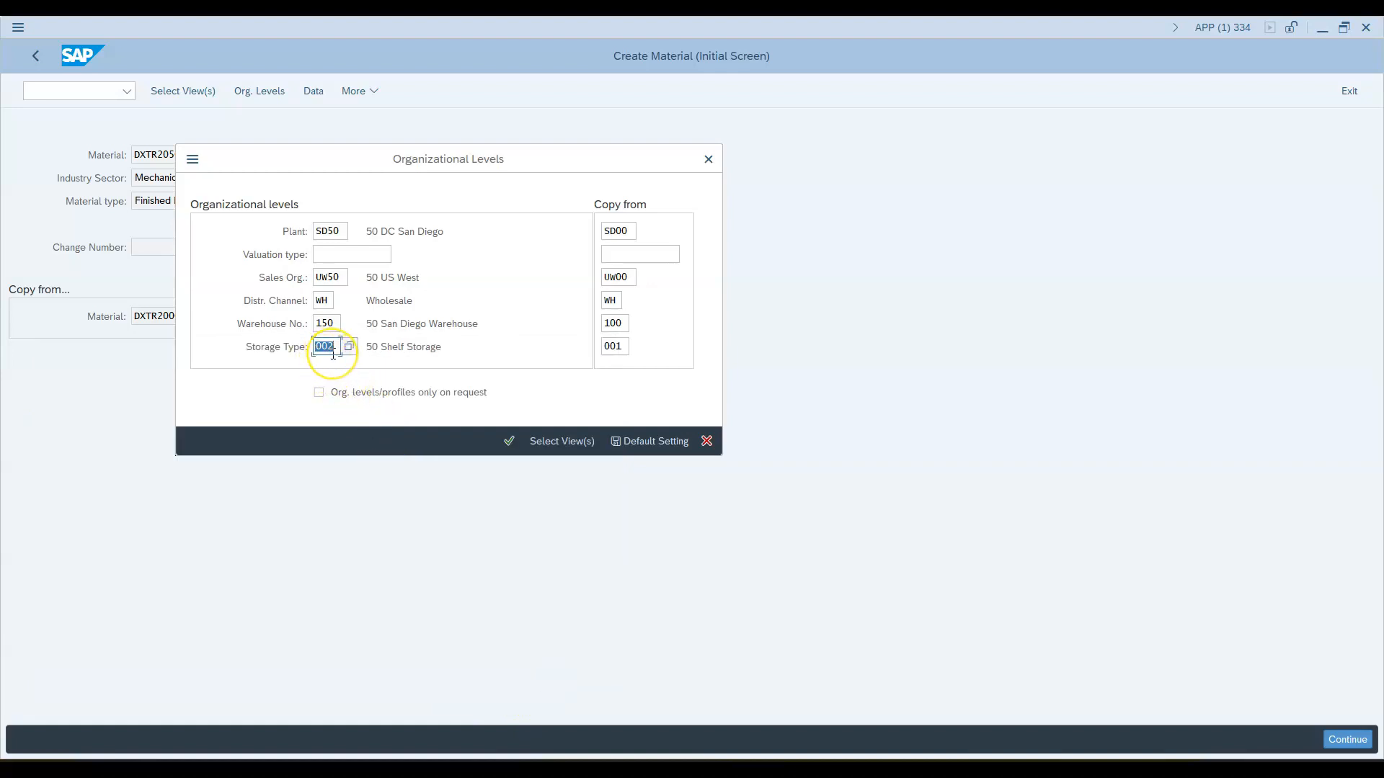
# Step: Review the copy-from organizational levels and set their storage type to 002, 00 Pallet Storage of warehouse 100
pyautogui.click(626, 231)
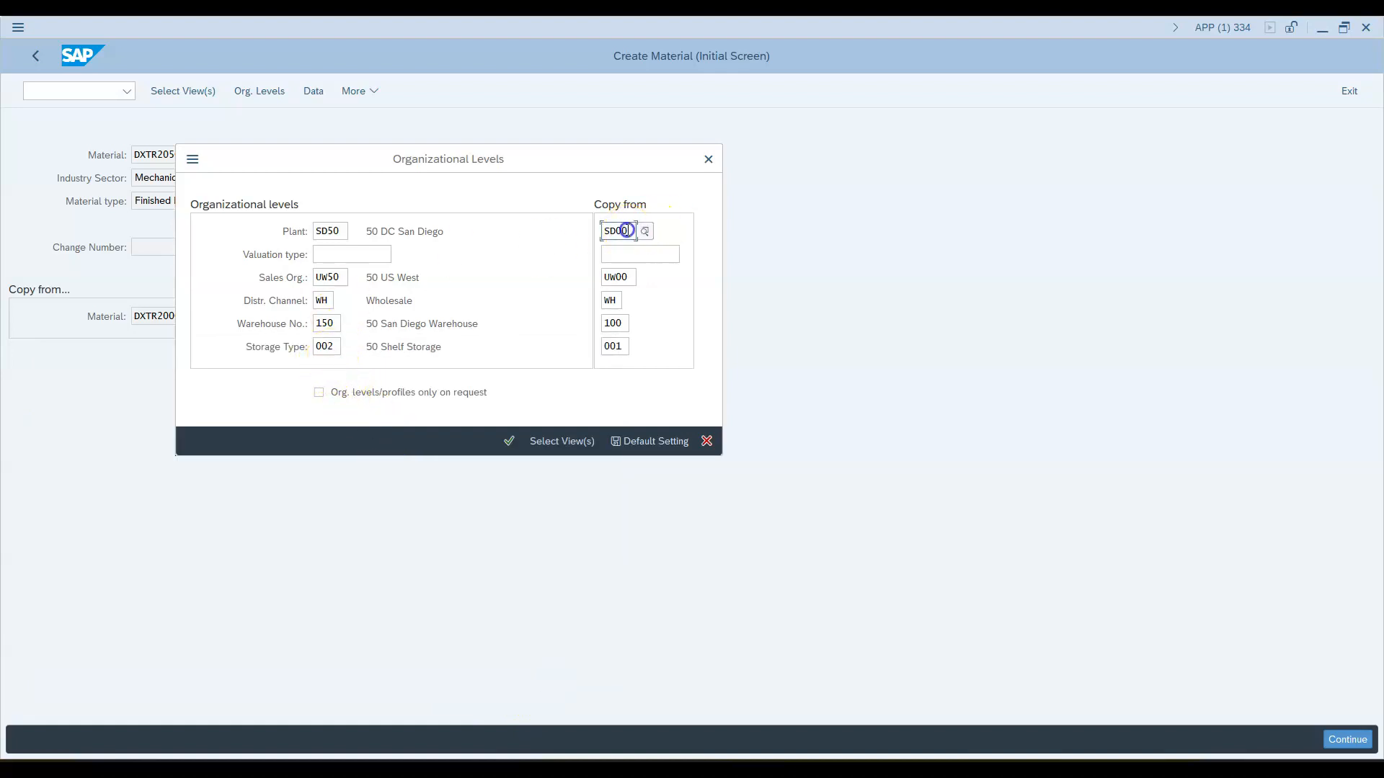
pyautogui.click(641, 232)
pyautogui.click(67, 443)
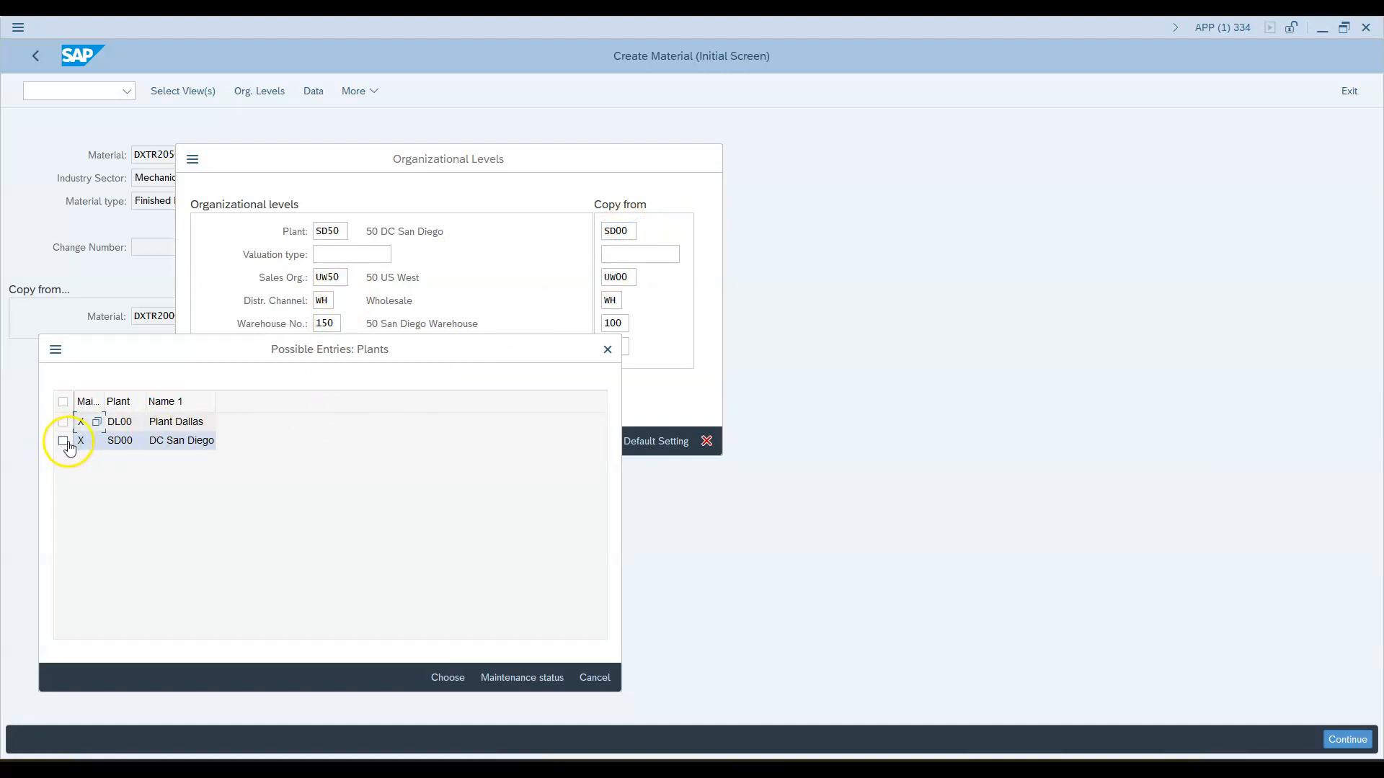
pyautogui.click(625, 278)
pyautogui.click(614, 301)
pyautogui.click(616, 323)
pyautogui.click(621, 349)
pyautogui.click(638, 348)
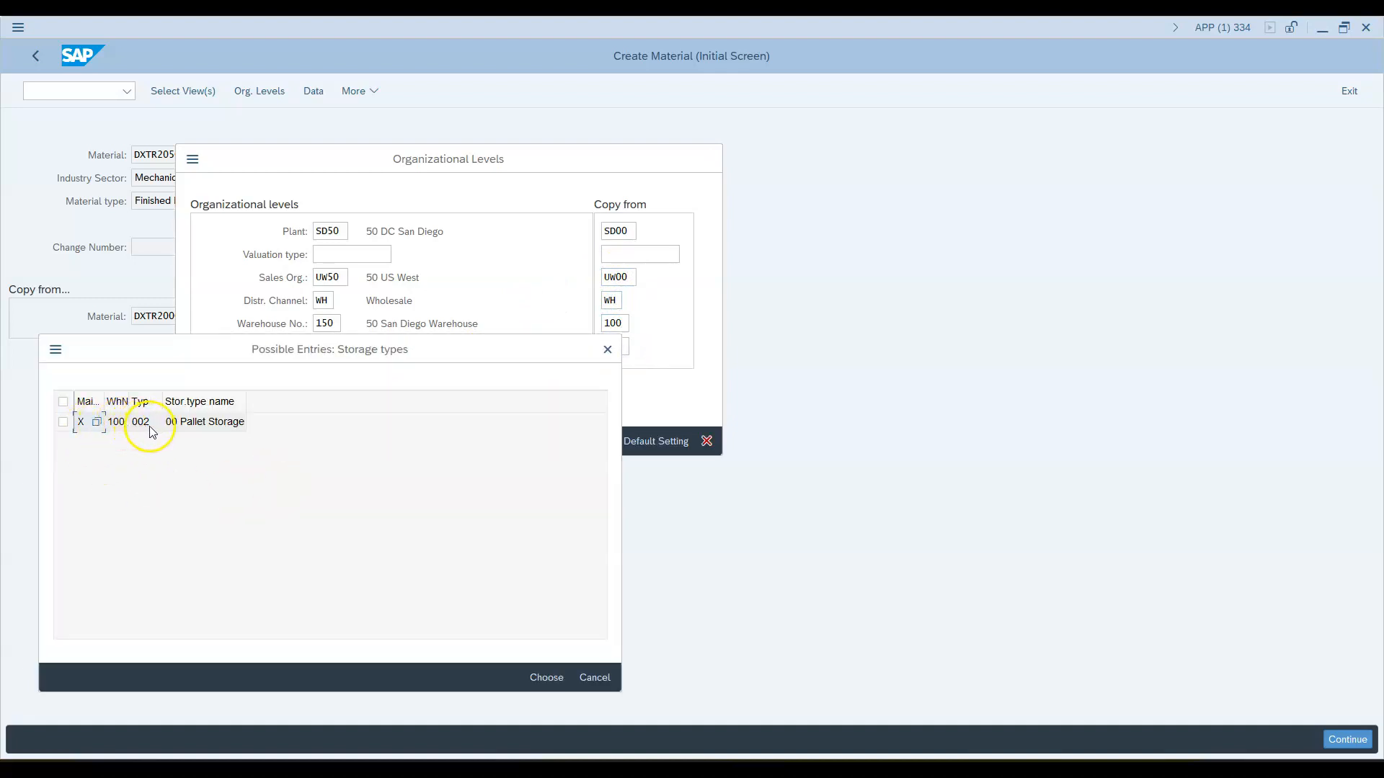
pyautogui.click(61, 425)
pyautogui.click(546, 677)
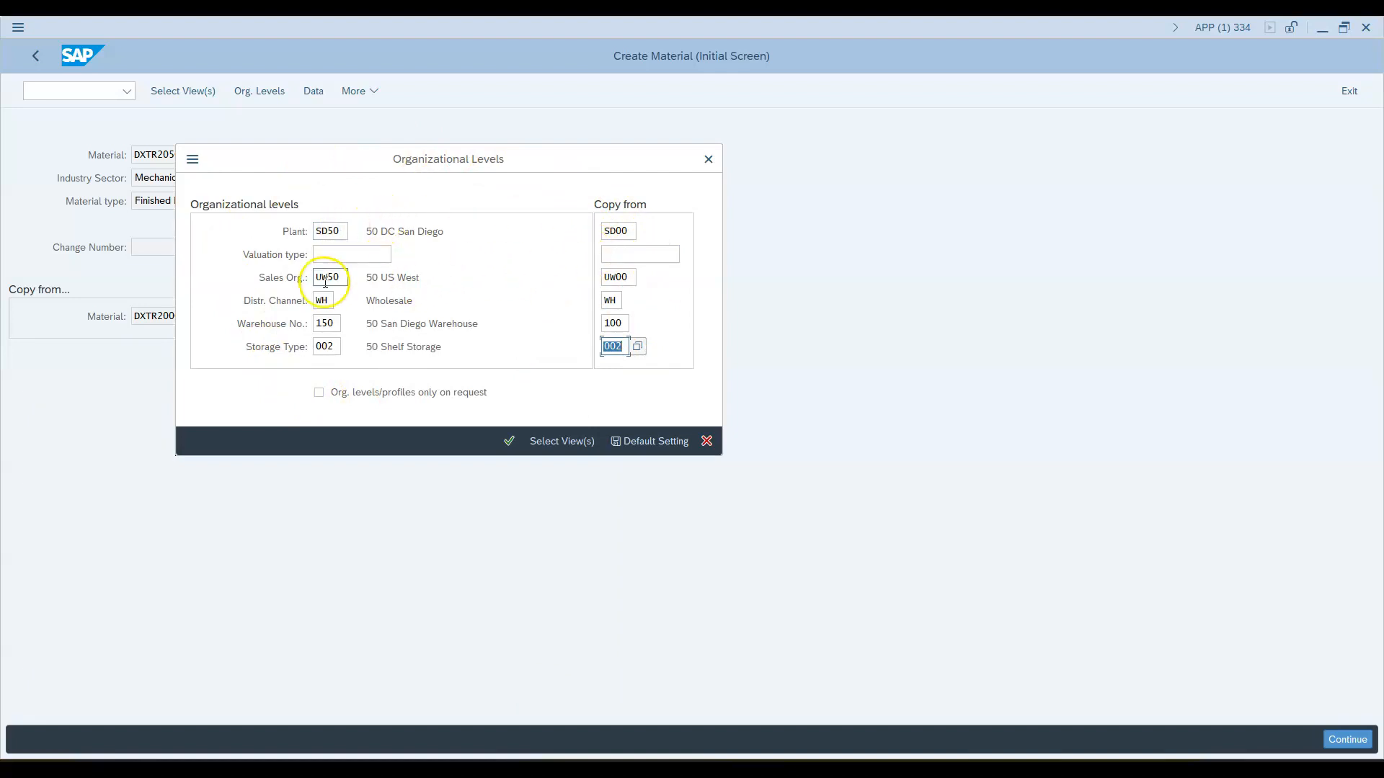
# Step: Compare the organizational levels with the San Diego requirements in the Word quiz document and confirm them
pyautogui.hotkey('alt', 'Tab')
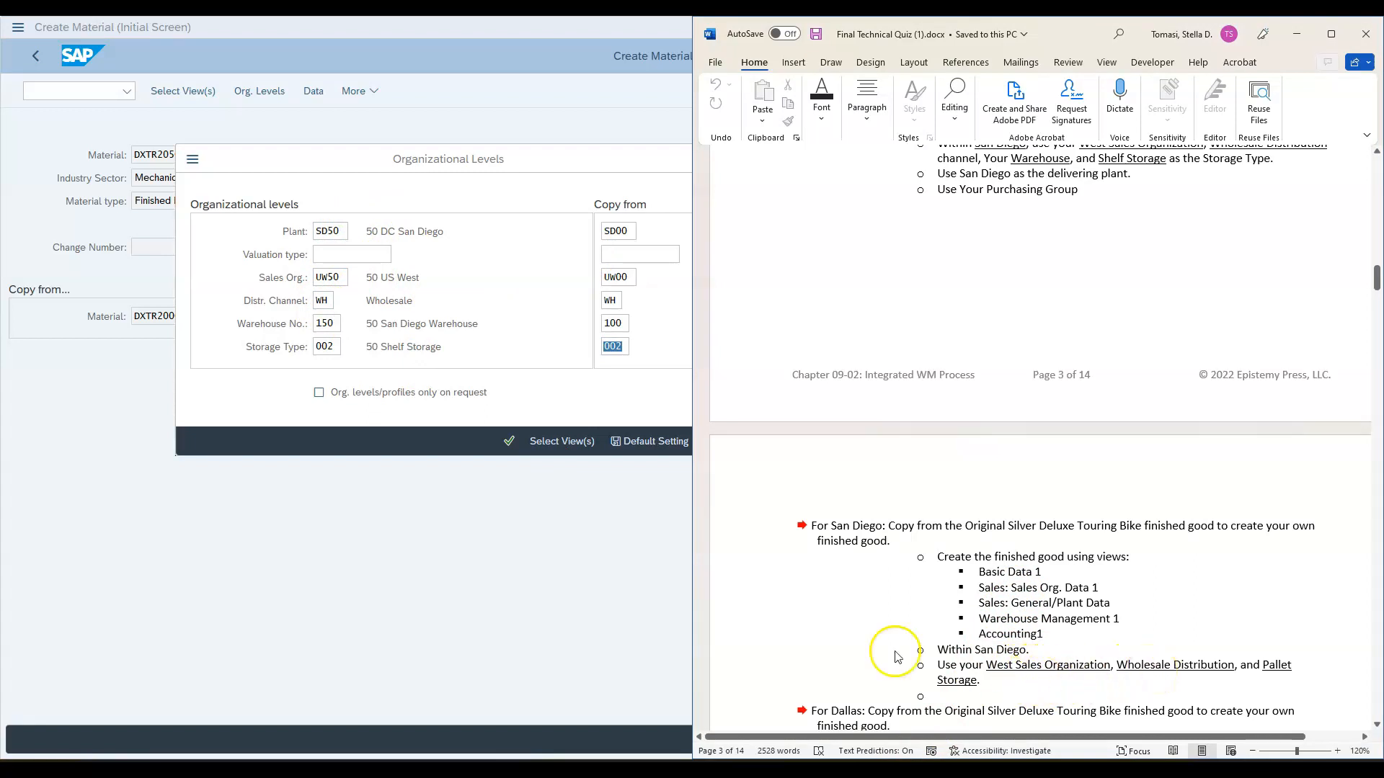
pyautogui.click(405, 349)
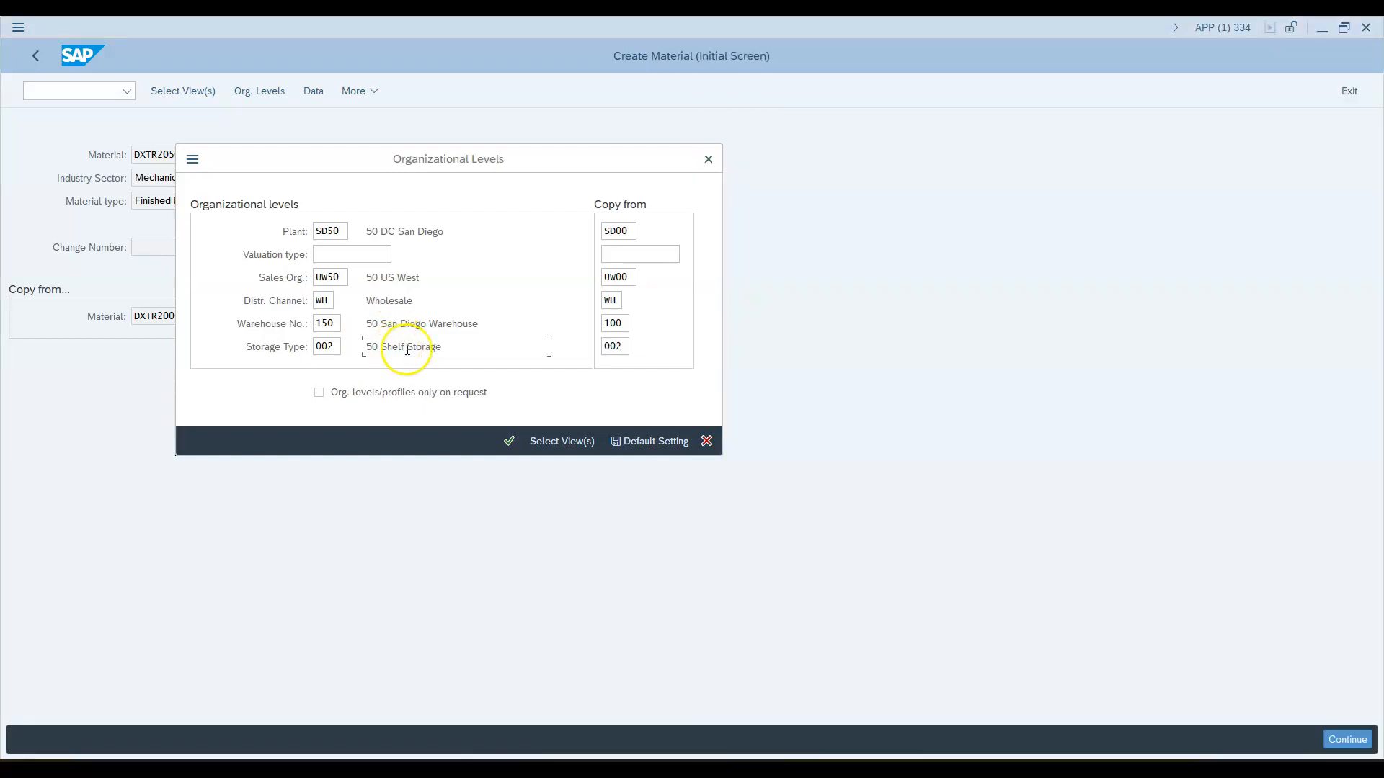
pyautogui.click(437, 349)
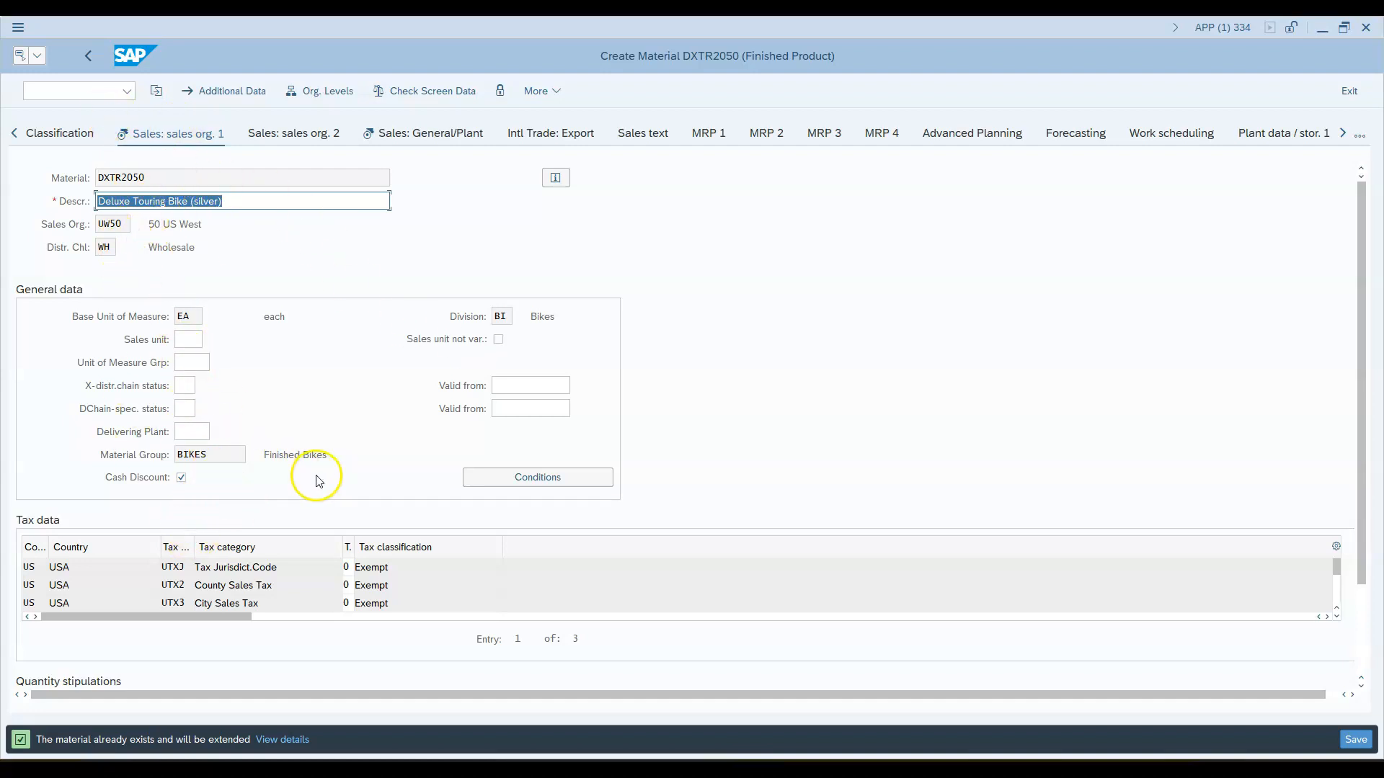
# Step: Check the Word quiz document for a delivering plant requirement for the San Diego finished good
pyautogui.click(184, 433)
pyautogui.click(904, 768)
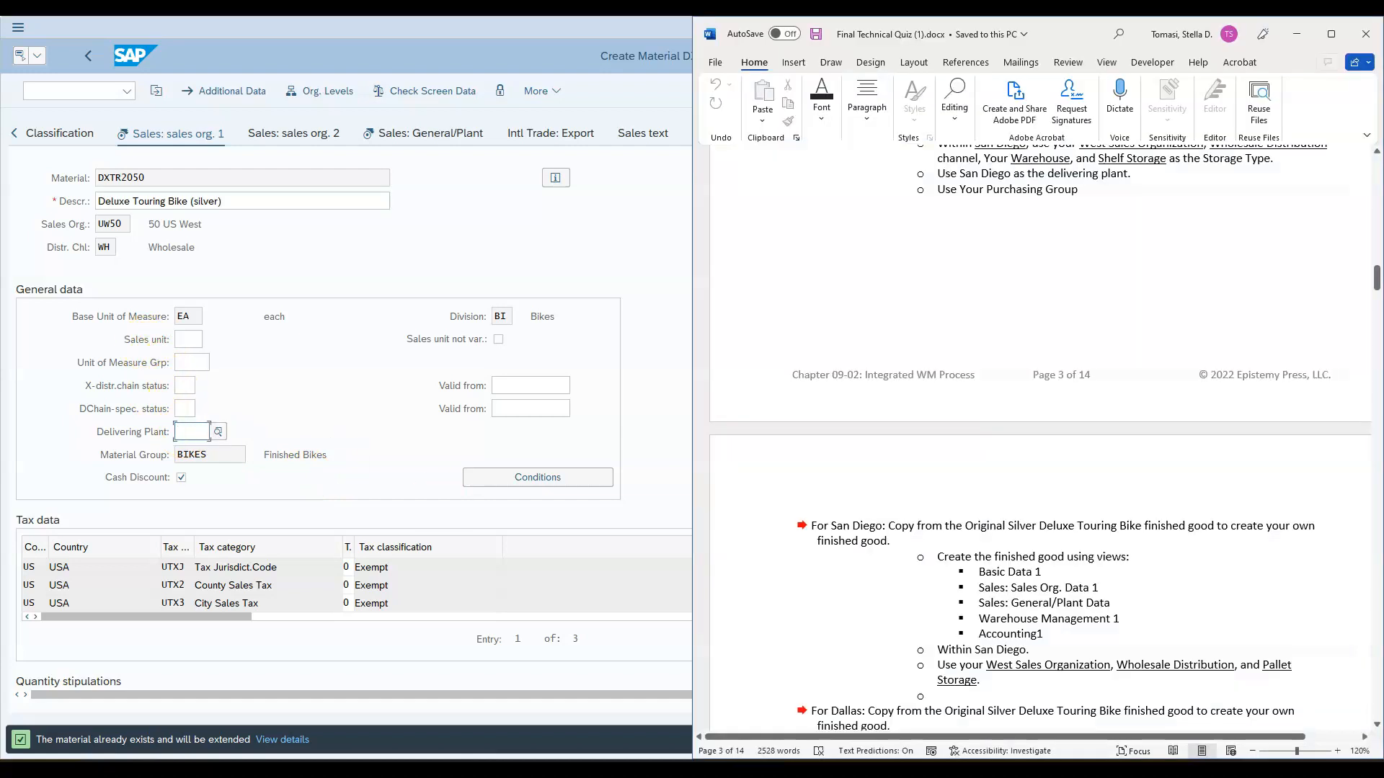
pyautogui.scroll(-1, 1006, 668)
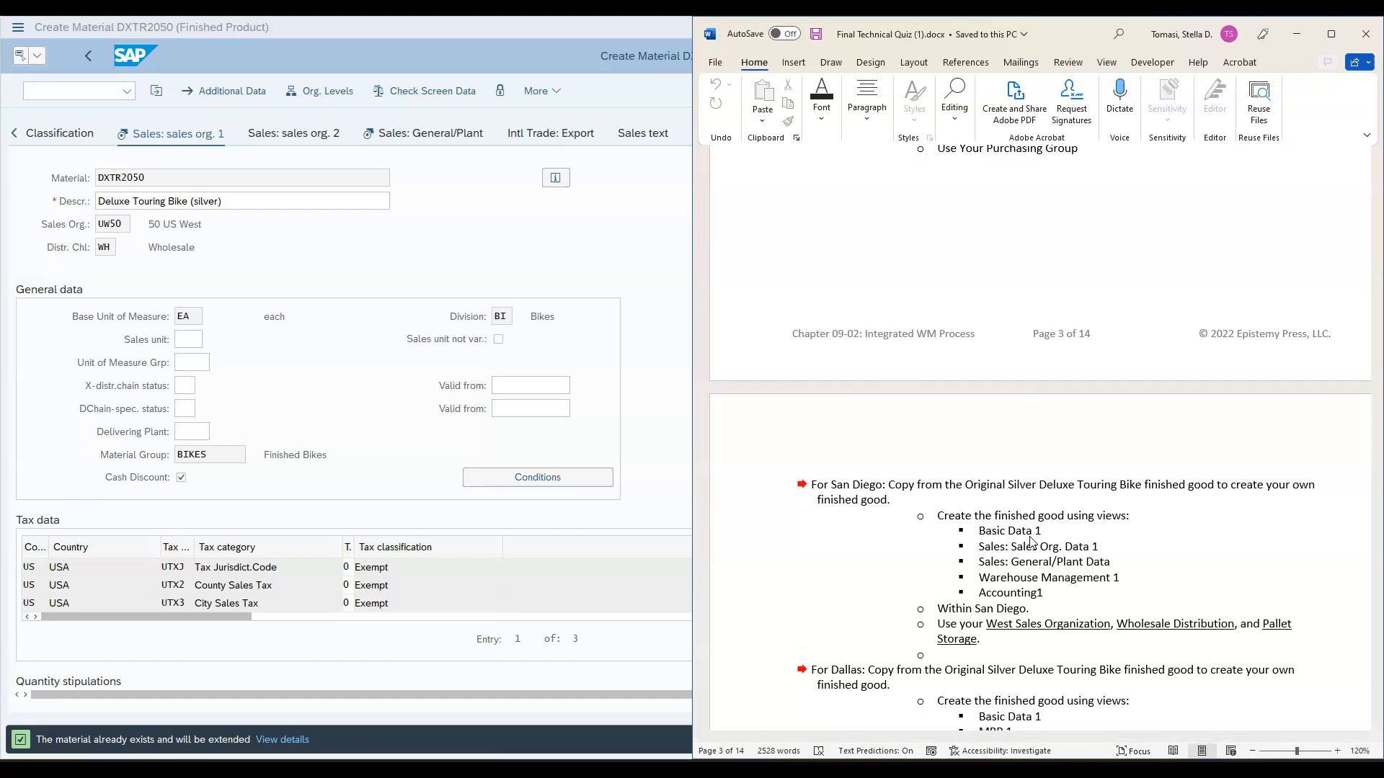
# Step: Set the delivering plant in the sales organization data to DL50, 50 Plant Dallas
pyautogui.click(192, 433)
pyautogui.click(217, 432)
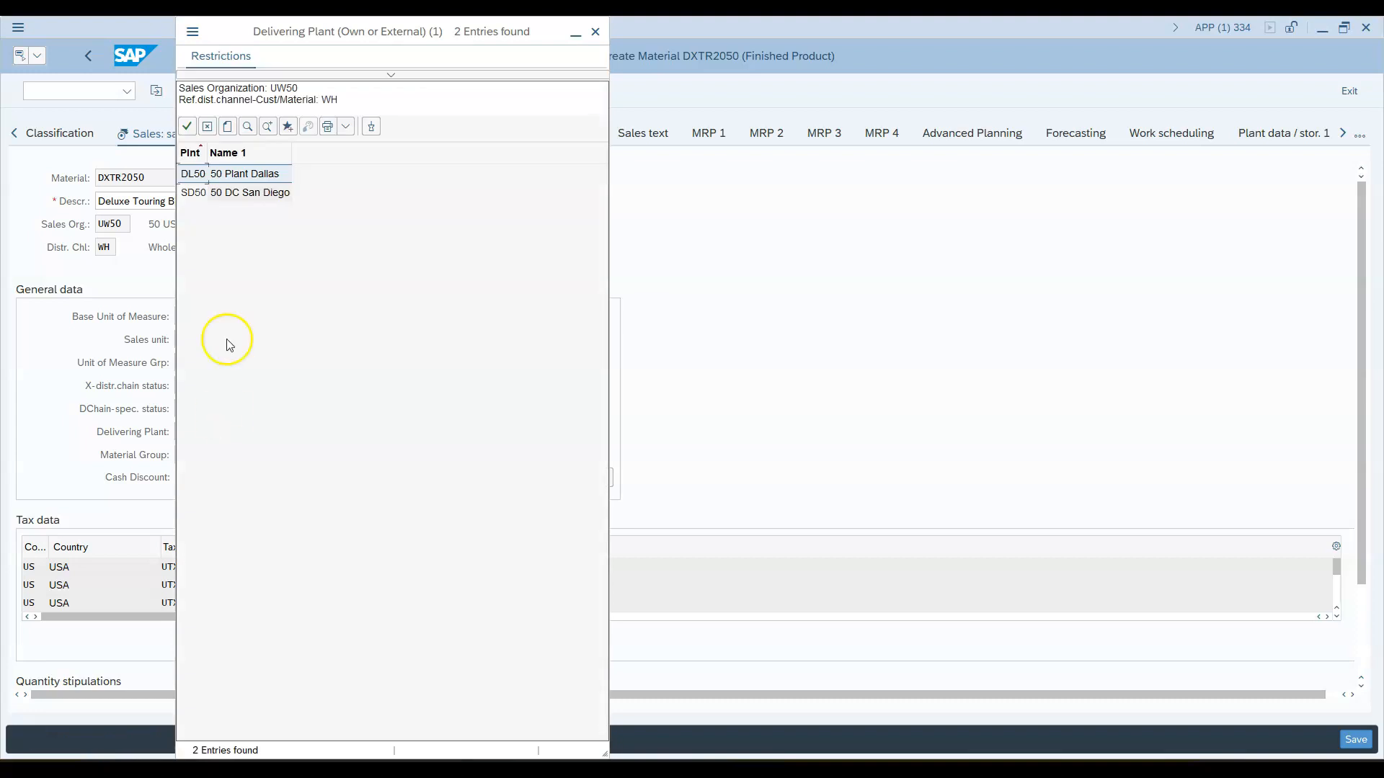
pyautogui.click(233, 175)
pyautogui.click(233, 174)
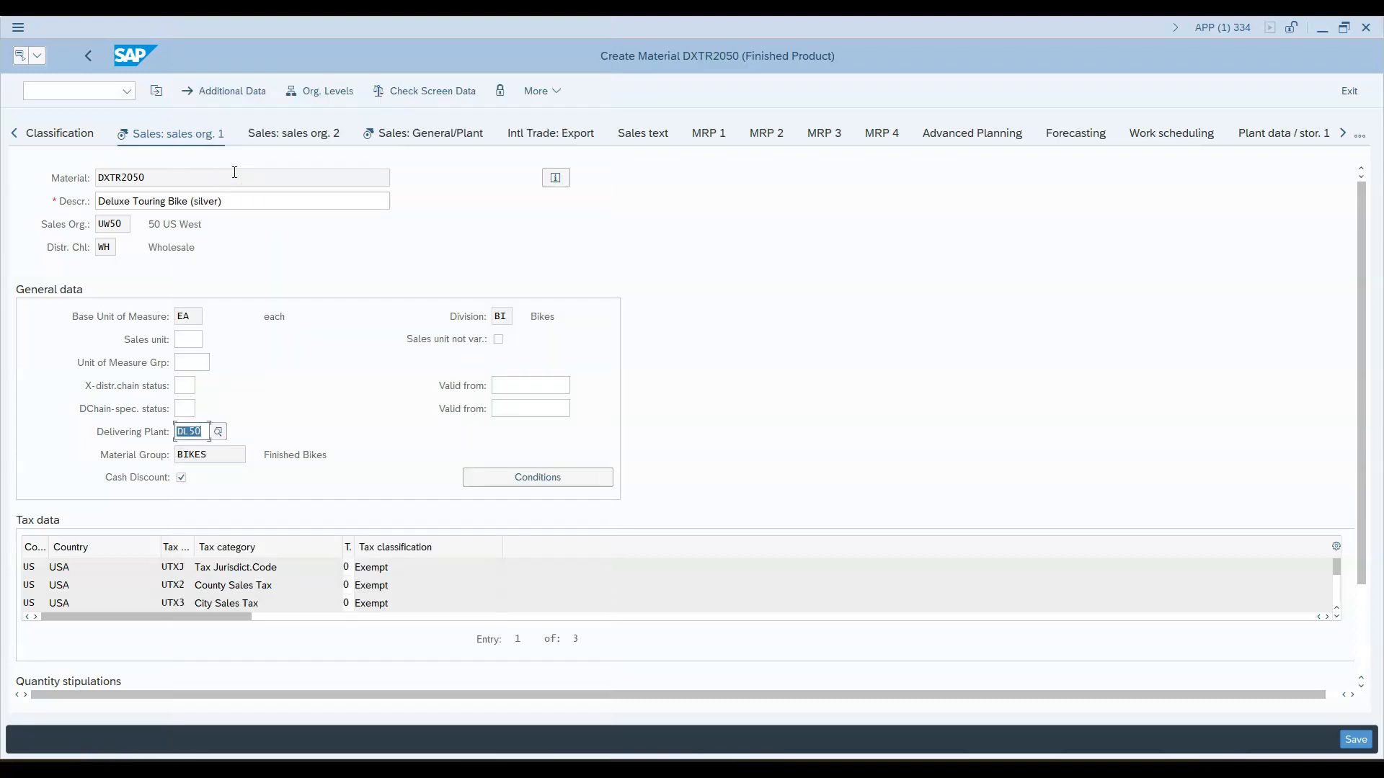
# Step: Replace the delivering plant with SD50, 50 DC San Diego
pyautogui.click(218, 431)
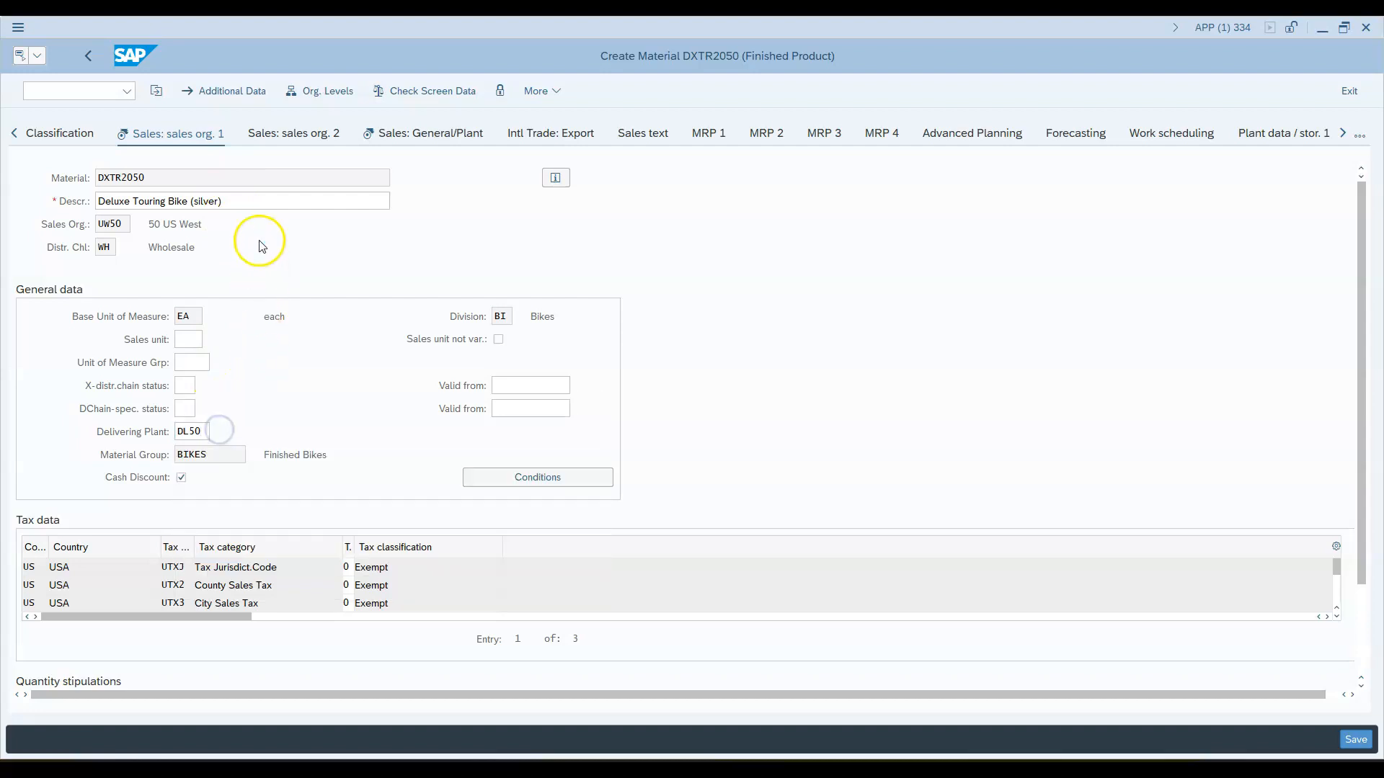
pyautogui.click(227, 193)
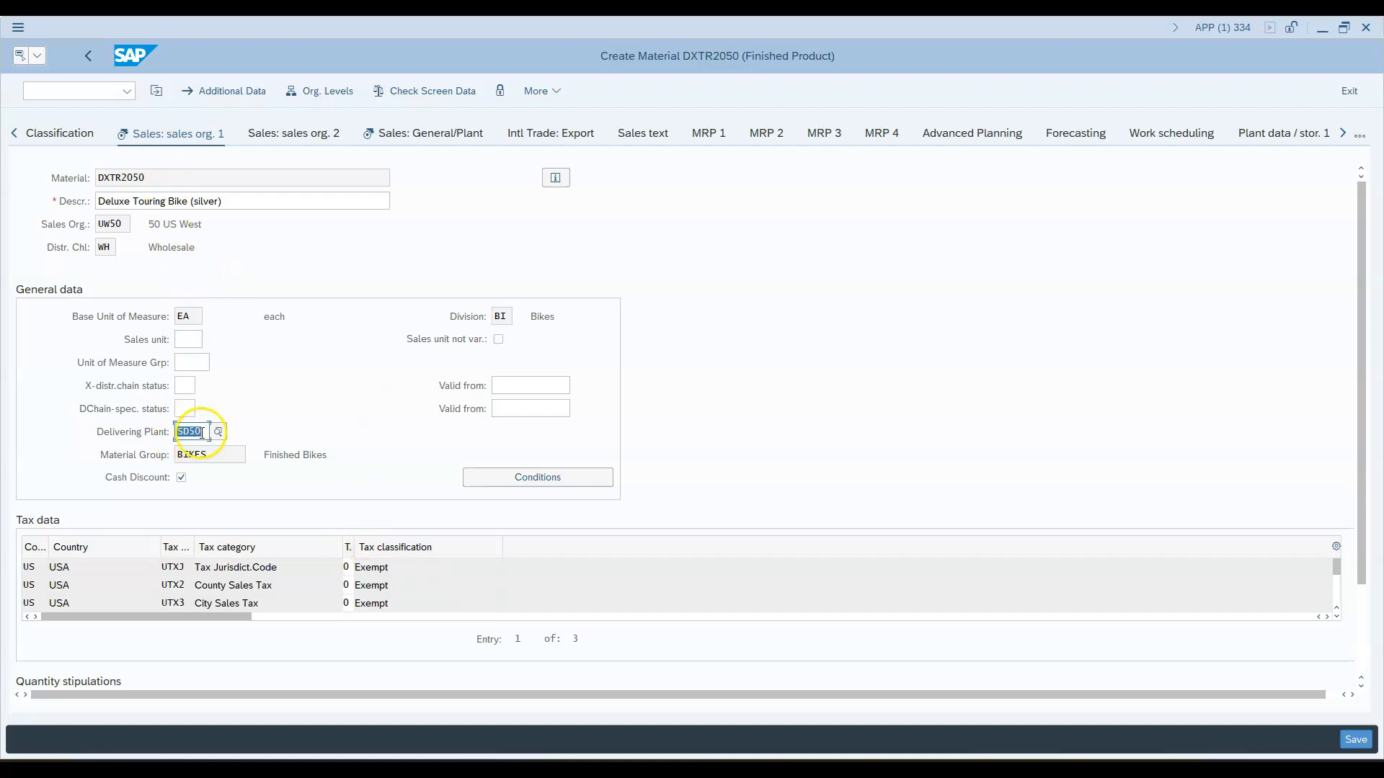
# Step: Step through the Sales: General/Plant, Warehouse Management 1 and Accounting 1 views, and save material DXTR2050
pyautogui.click(364, 147)
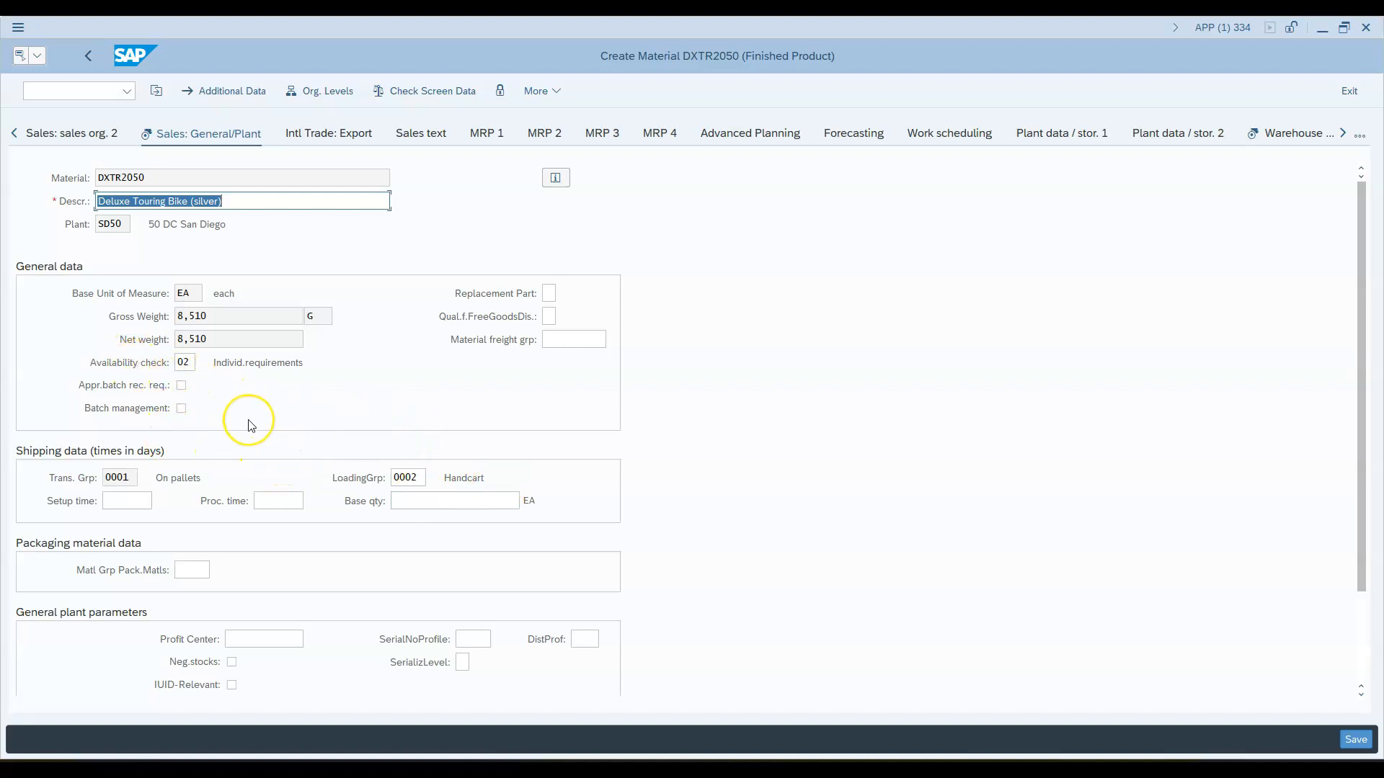
pyautogui.press('Return')
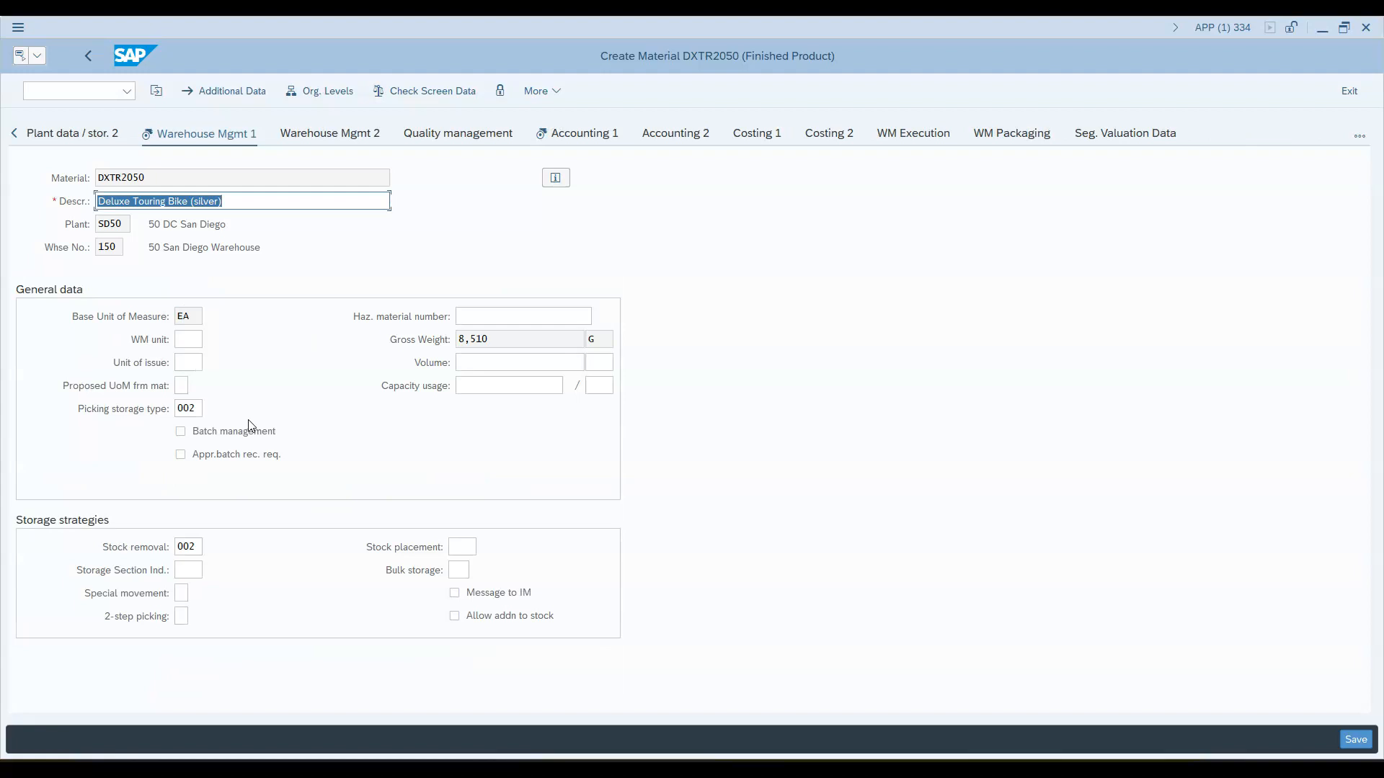
pyautogui.press('Return')
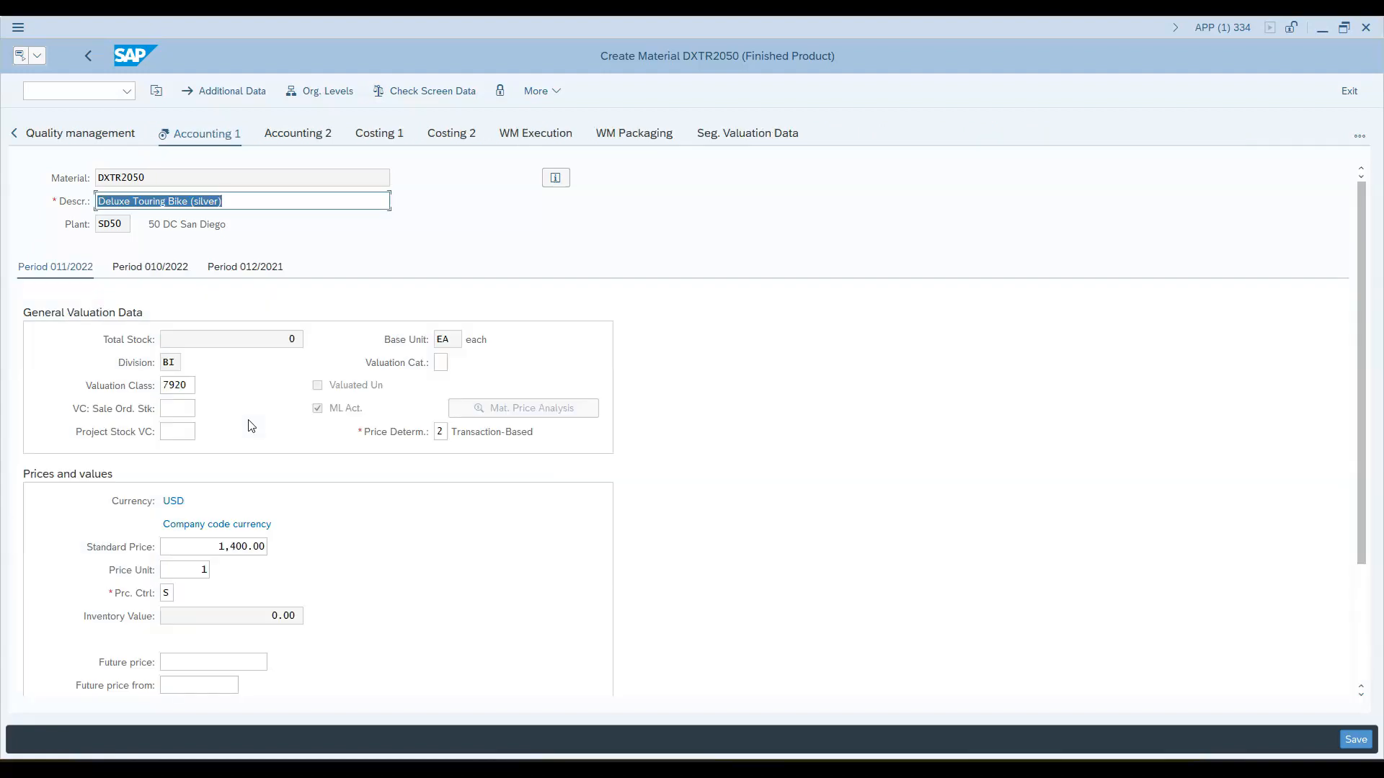
pyautogui.press('Return')
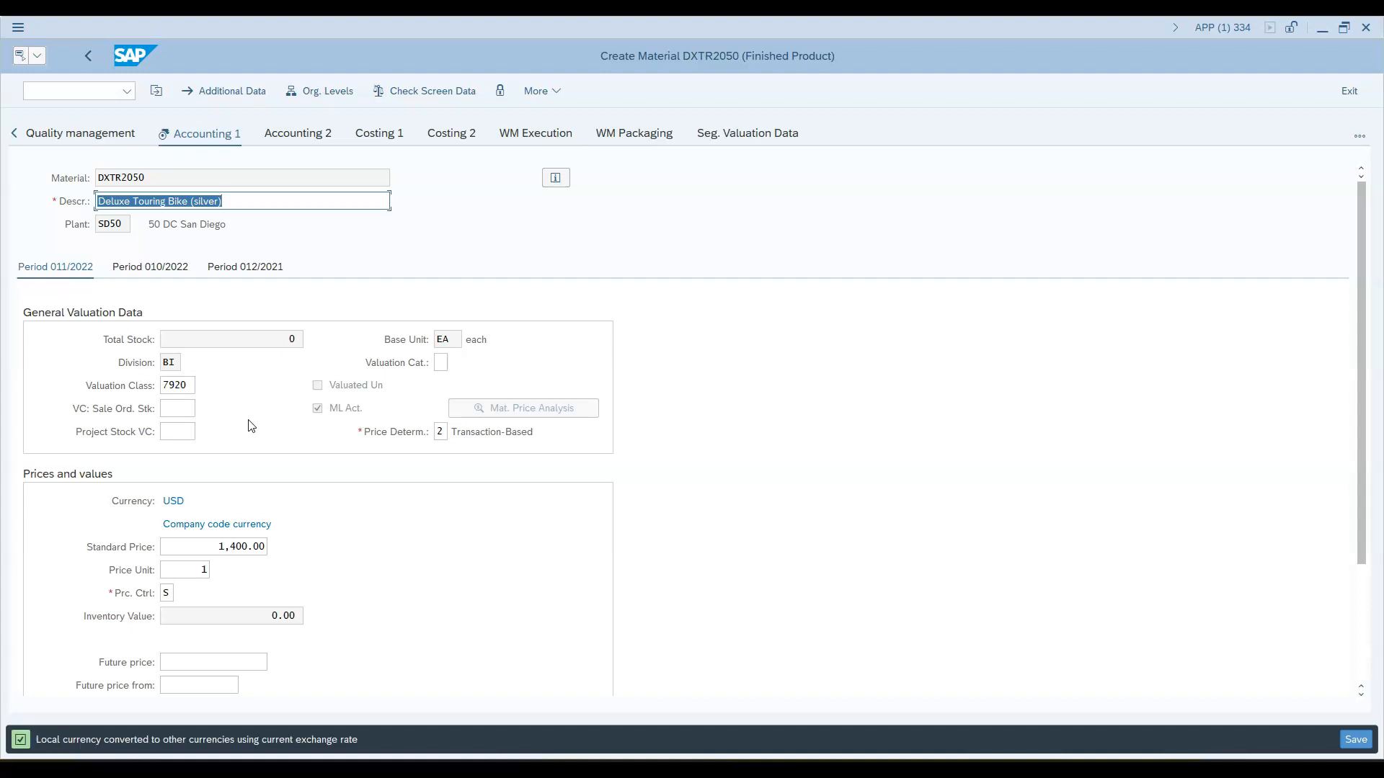
pyautogui.press('Return')
pyautogui.click(292, 418)
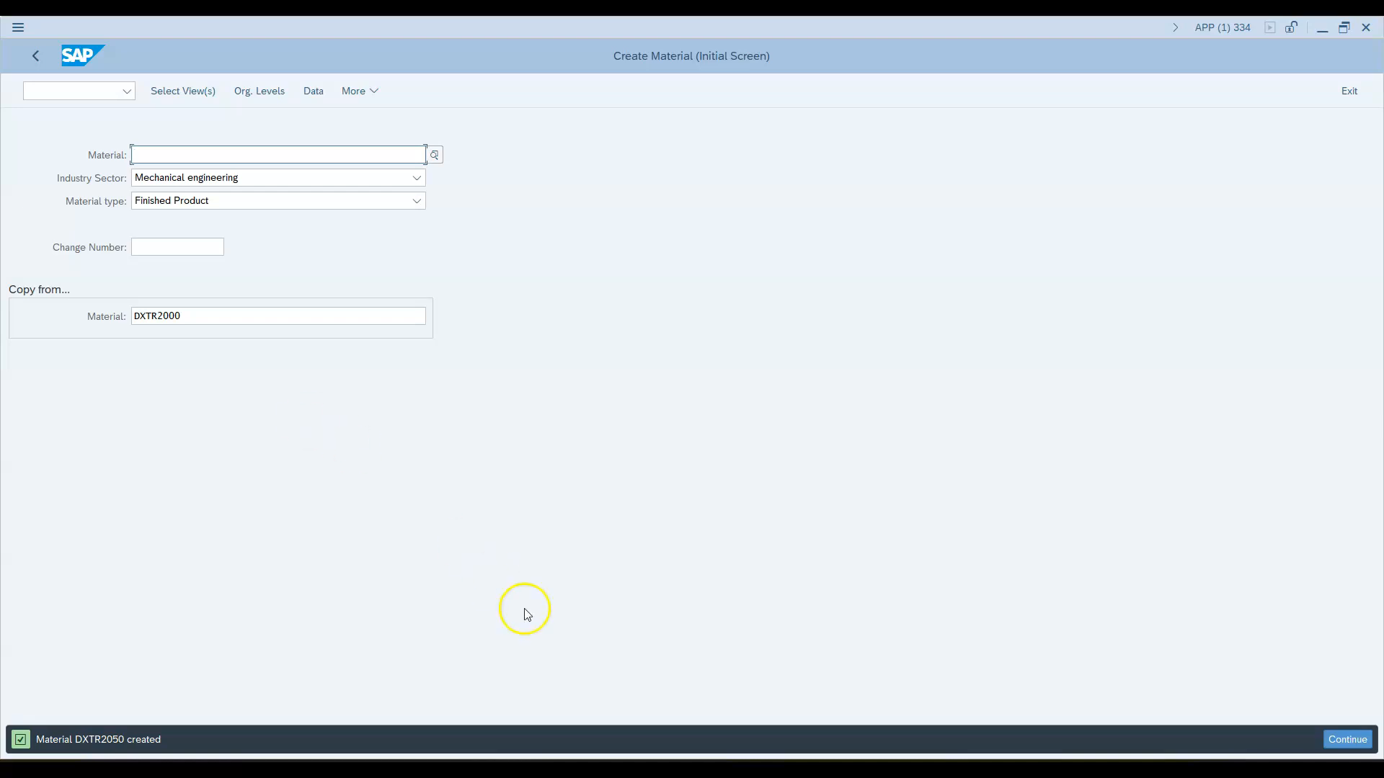
# Step: Read the requirements for the Dallas finished good in the Word quiz document
pyautogui.click(174, 150)
pyautogui.click(845, 770)
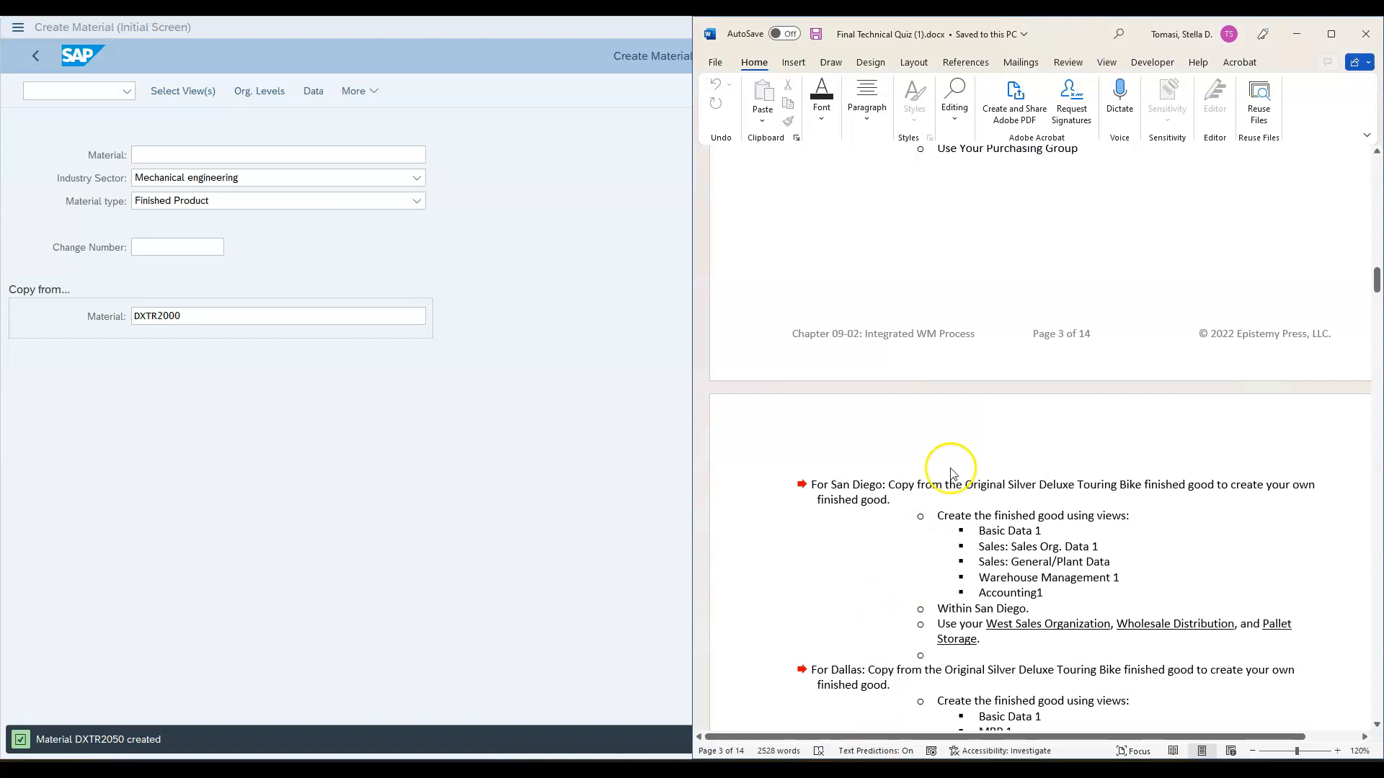
pyautogui.scroll(-4, 1033, 585)
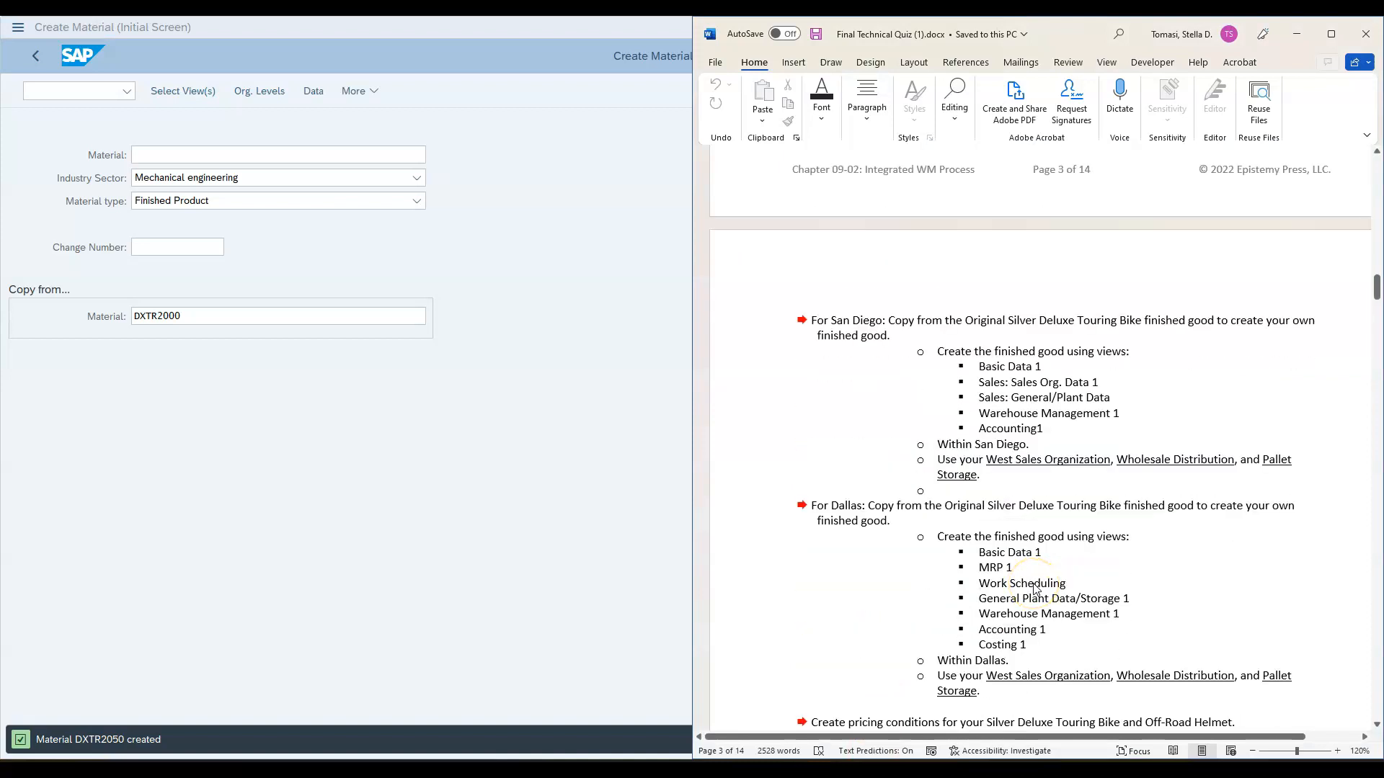
pyautogui.scroll(-2, 1034, 587)
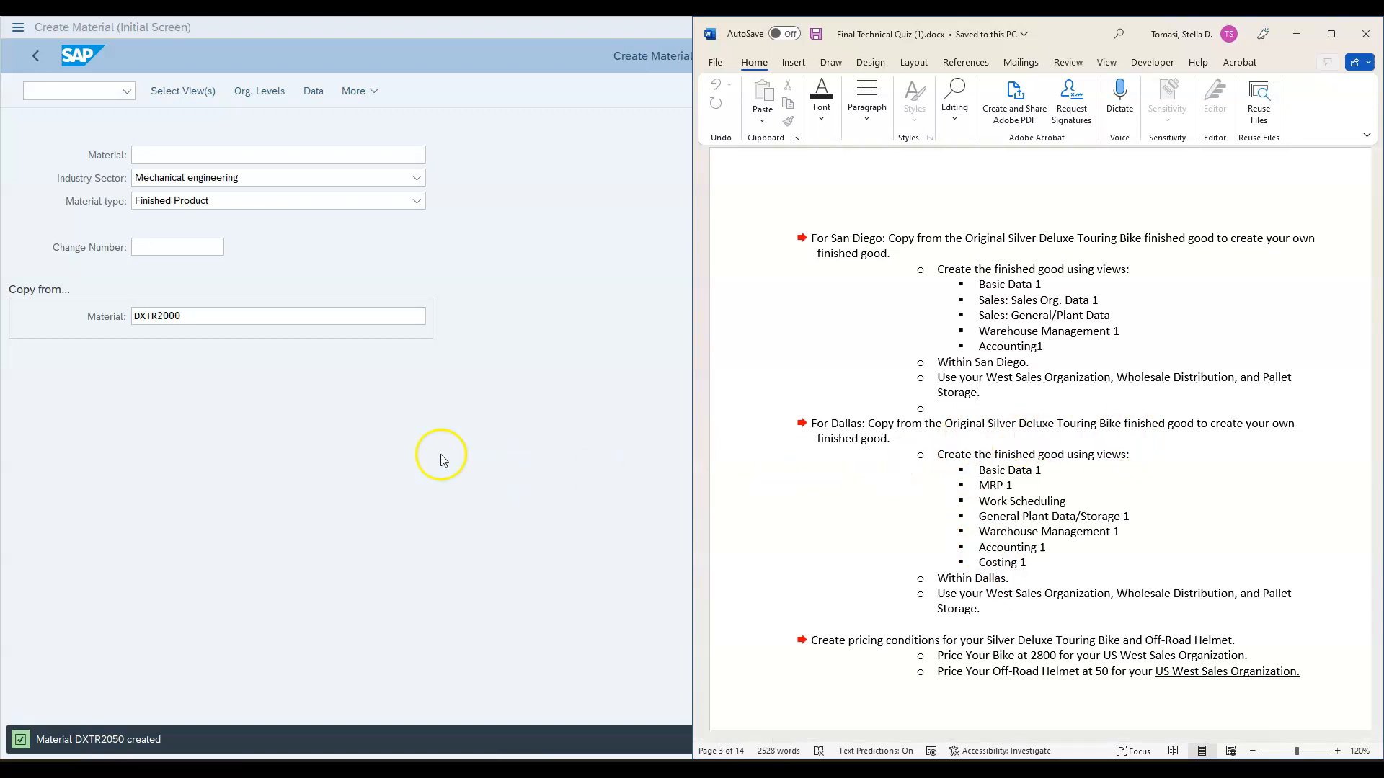
# Step: Enter DXTR2050 as the material to create in SAP and open its view selection
pyautogui.click(142, 151)
pyautogui.write('DXTR')
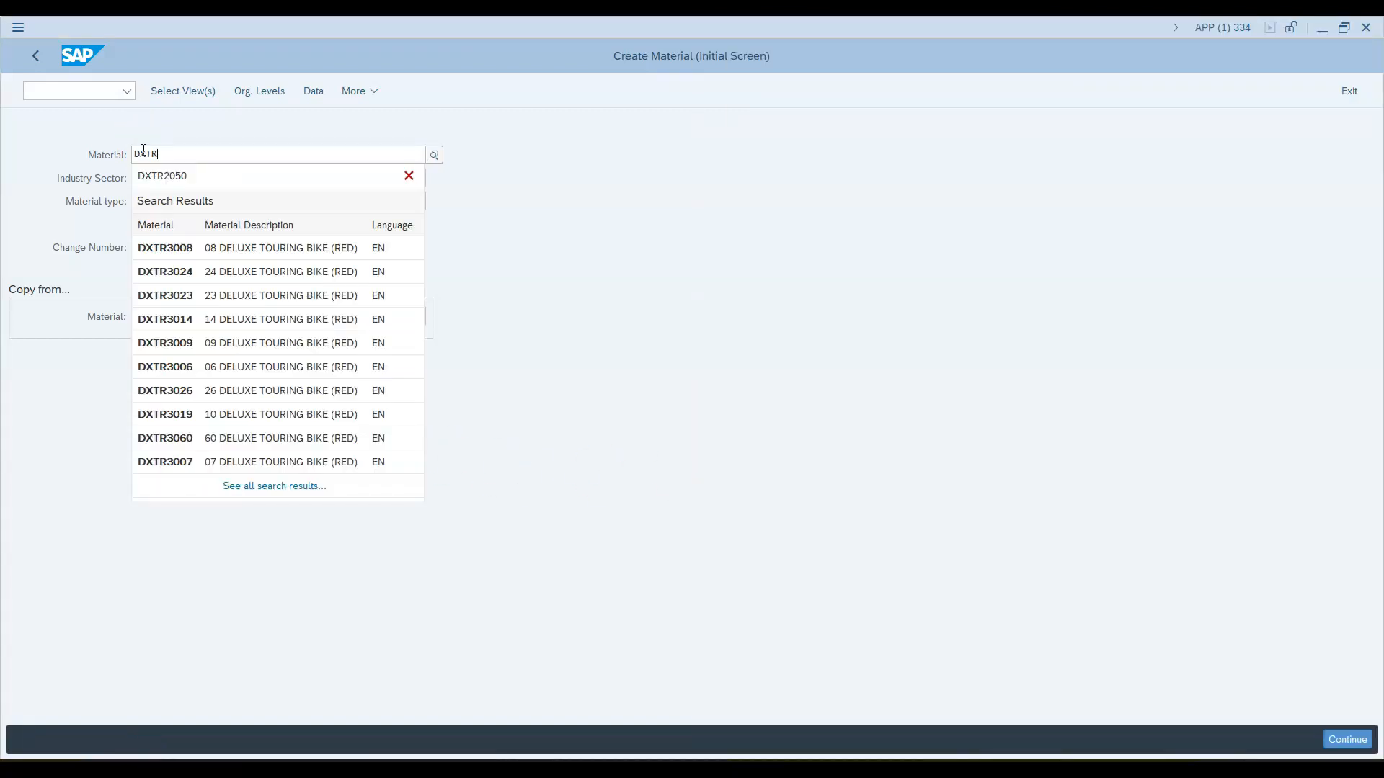
pyautogui.write('2050')
pyautogui.click(237, 248)
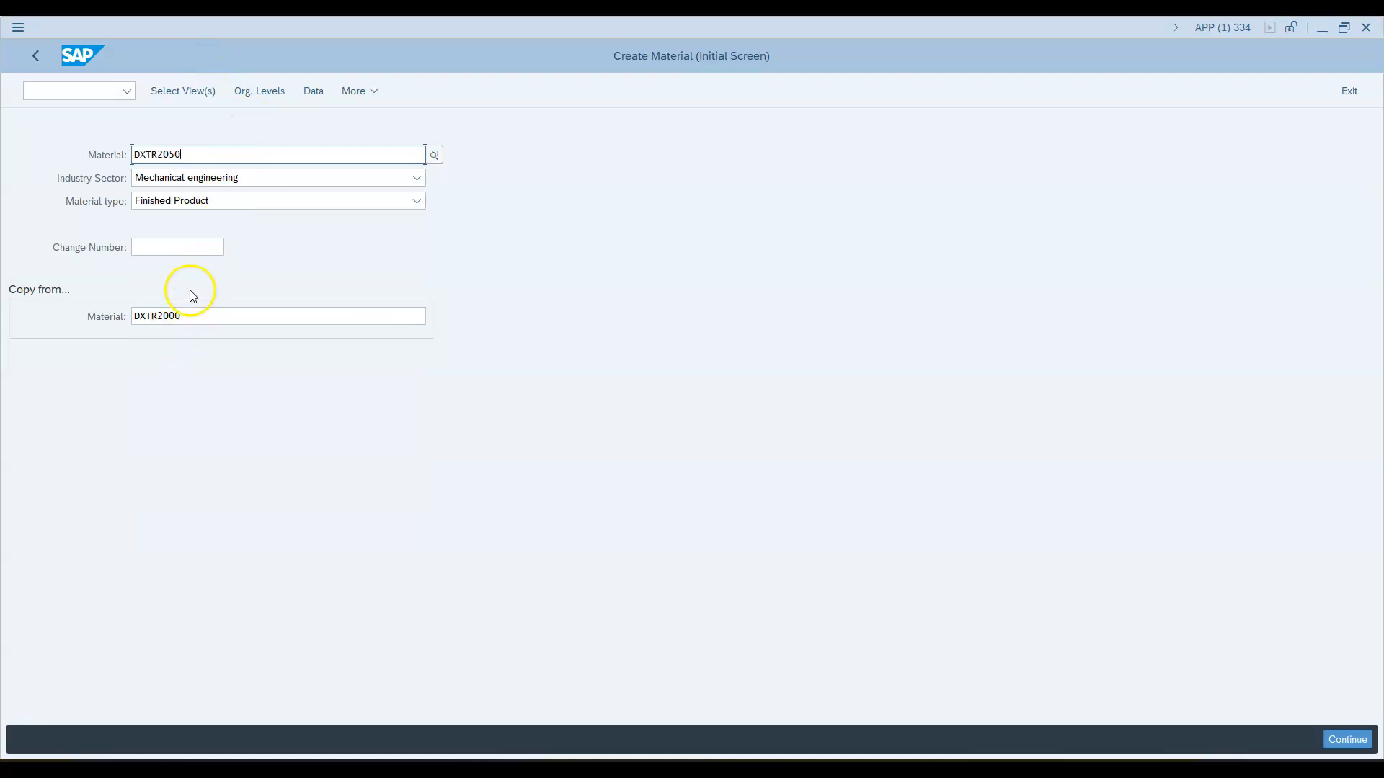
pyautogui.click(173, 90)
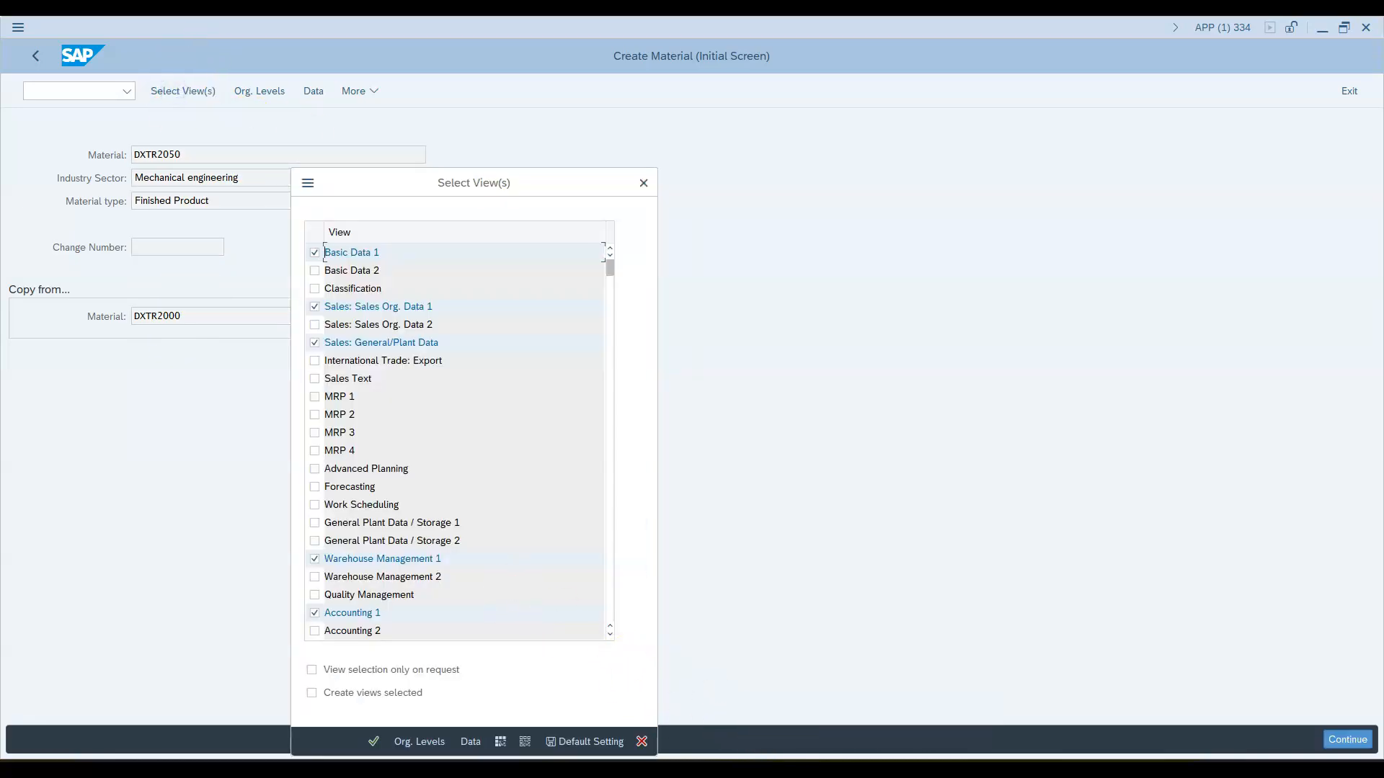
# Step: Deselect the Sales: Sales Org. Data 1 and Sales: General/Plant Data views, following the Dallas list in the quiz document
pyautogui.click(887, 768)
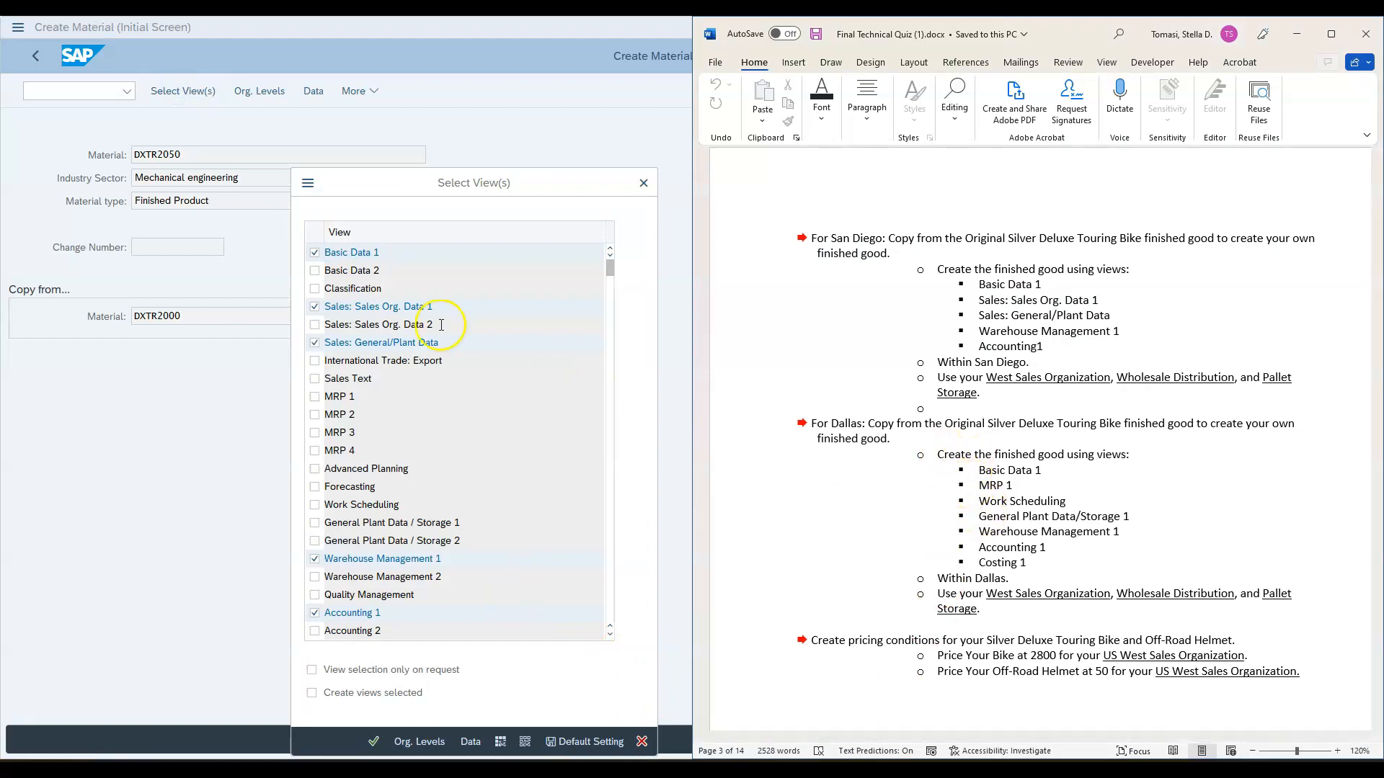
pyautogui.click(314, 306)
pyautogui.click(313, 342)
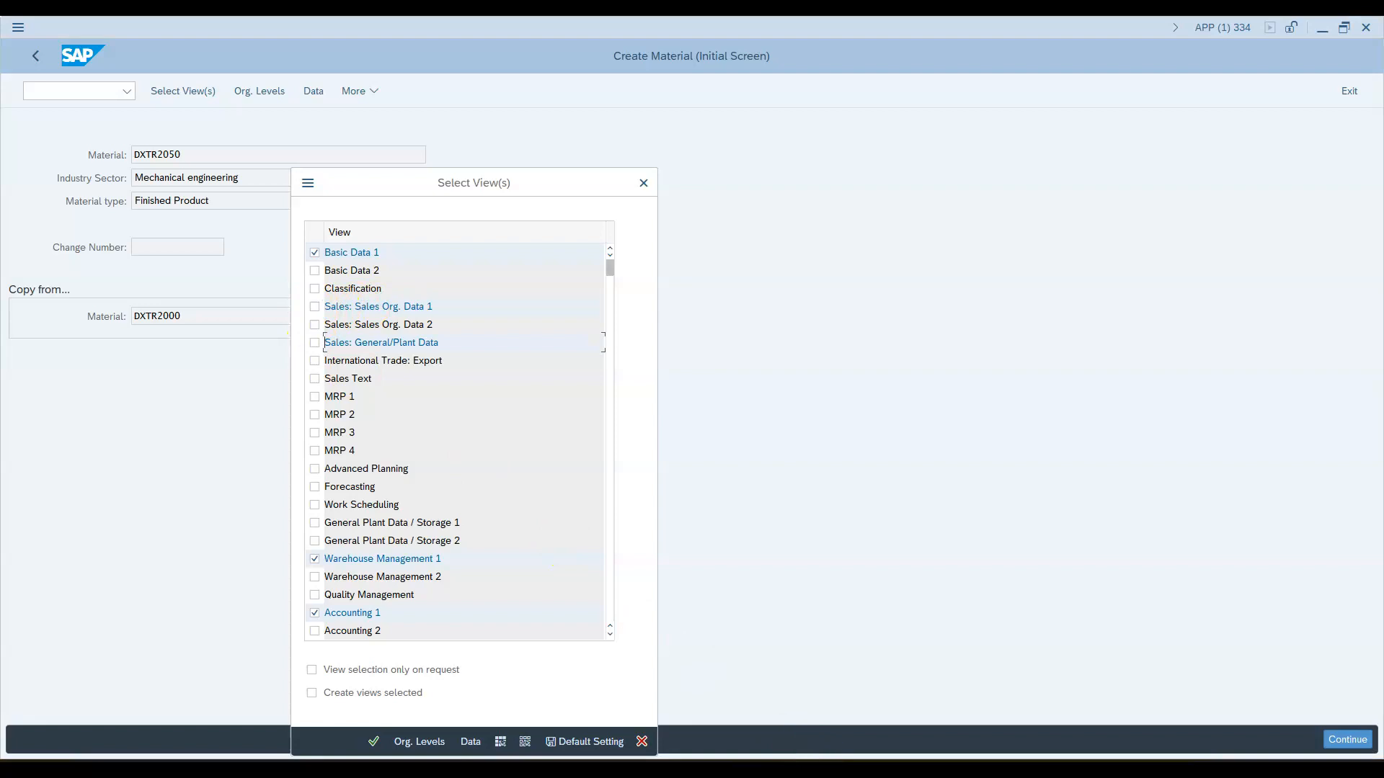
# Step: Select the MRP 1, Work Scheduling and General Plant Data / Storage 1 views for the Dallas finished good
pyautogui.hotkey('alt', 'Tab')
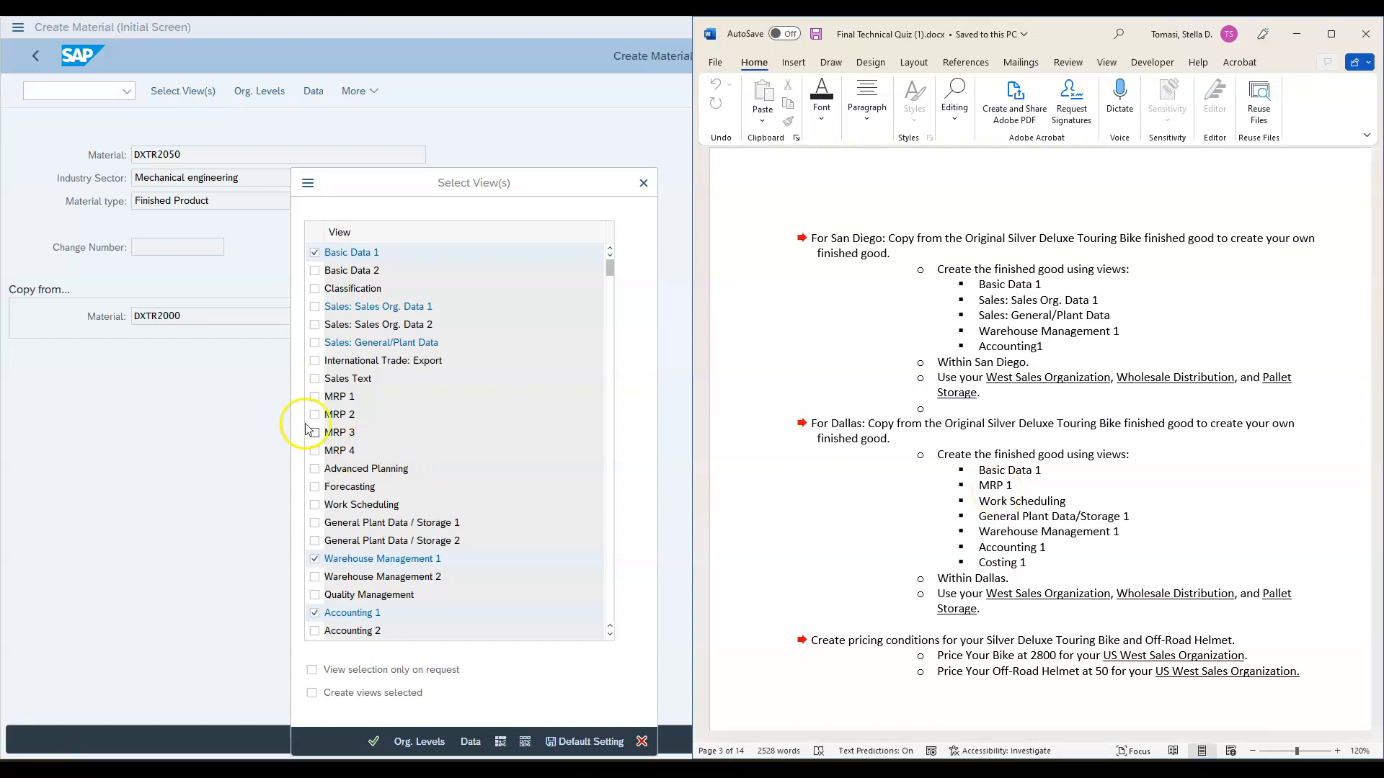
pyautogui.click(315, 397)
pyautogui.hotkey('alt', 'Tab')
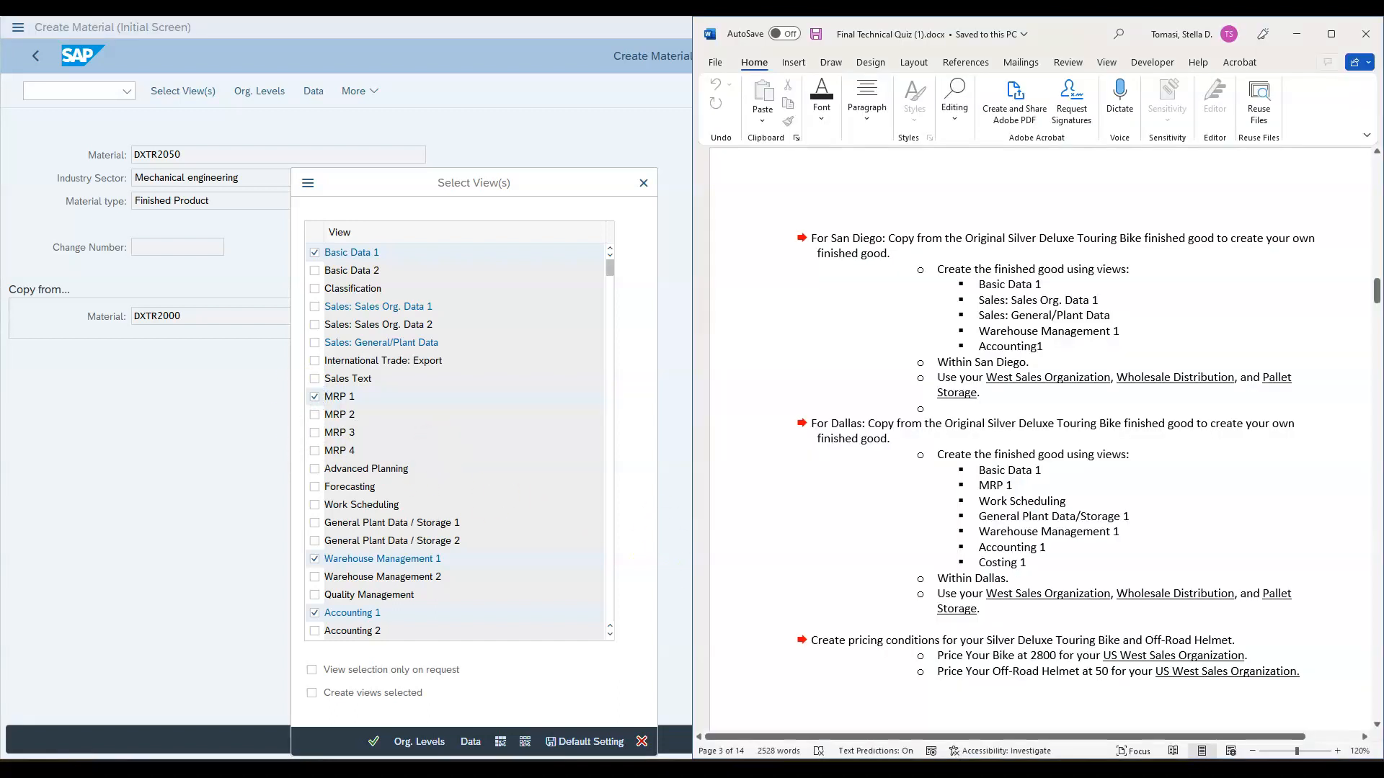
pyautogui.click(315, 505)
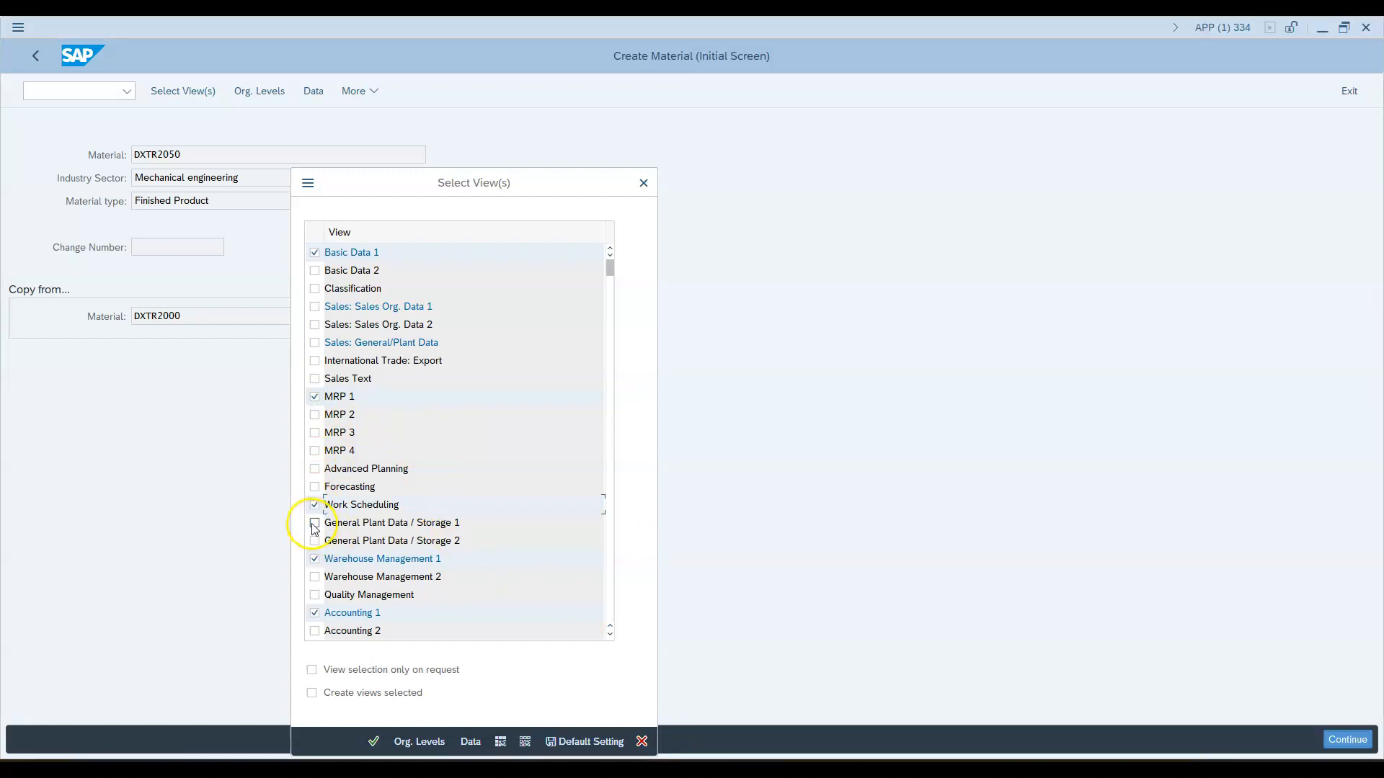
pyautogui.click(315, 524)
# Step: Add the Costing 1 view and check the whole view selection against the quiz document's Dallas list
pyautogui.hotkey('alt', 'Tab')
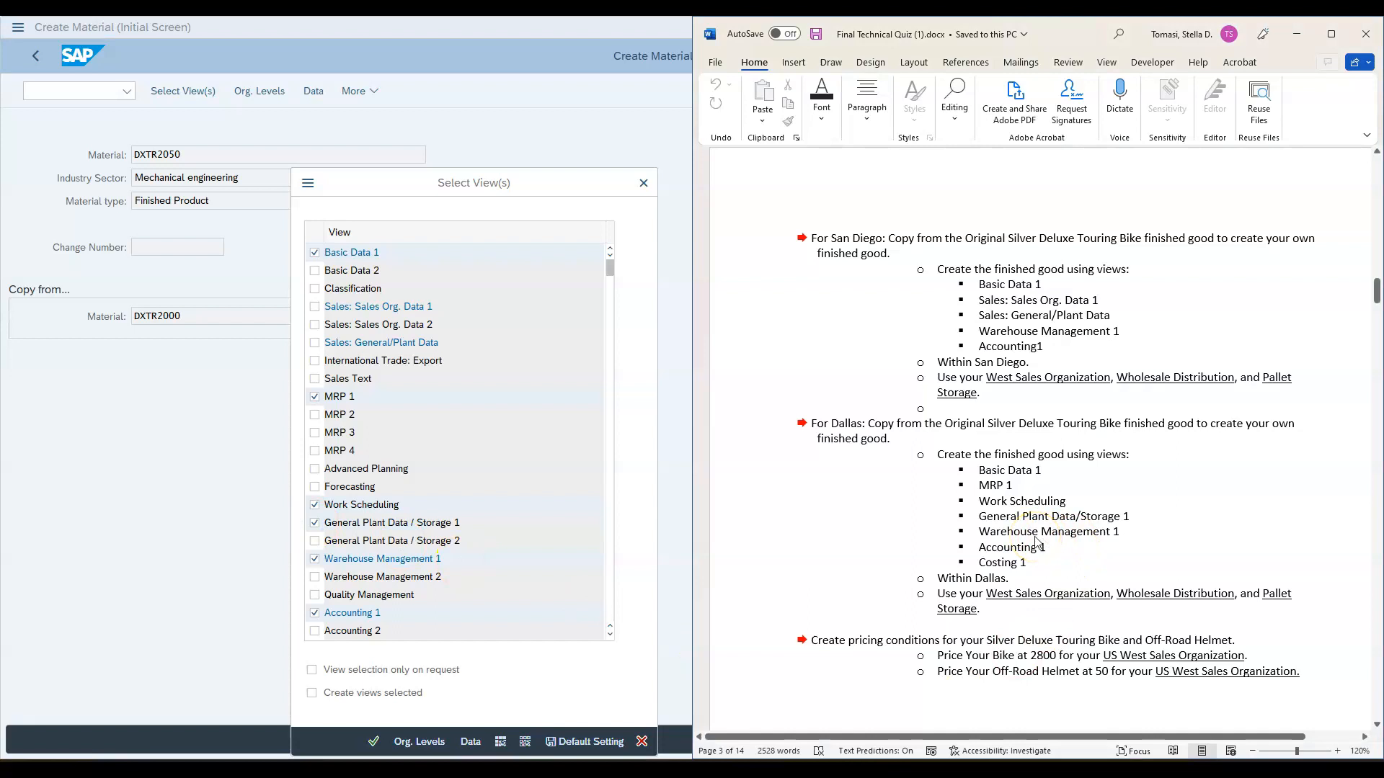
pyautogui.click(610, 634)
pyautogui.click(609, 634)
pyautogui.click(610, 634)
pyautogui.click(610, 634)
pyautogui.click(314, 577)
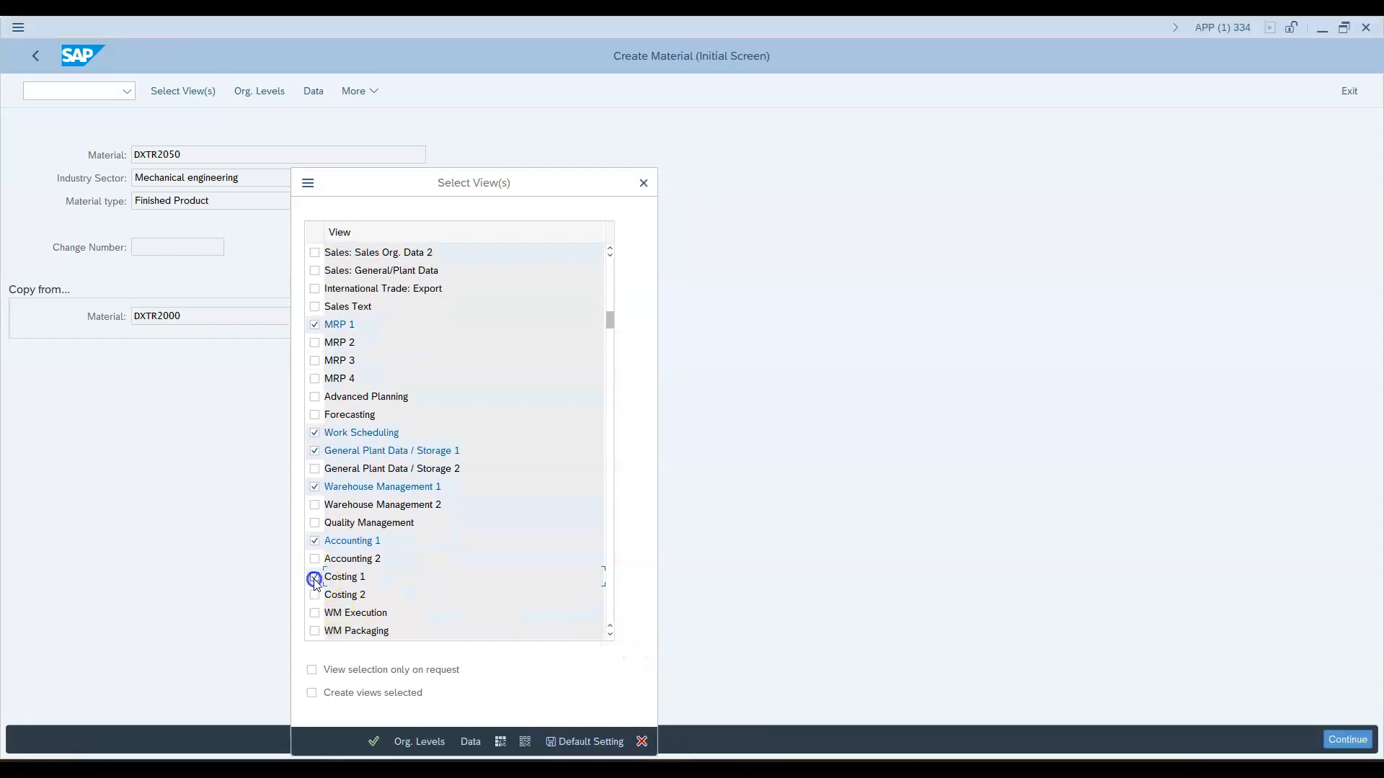
pyautogui.scroll(1, 324, 513)
pyautogui.scroll(1, 349, 517)
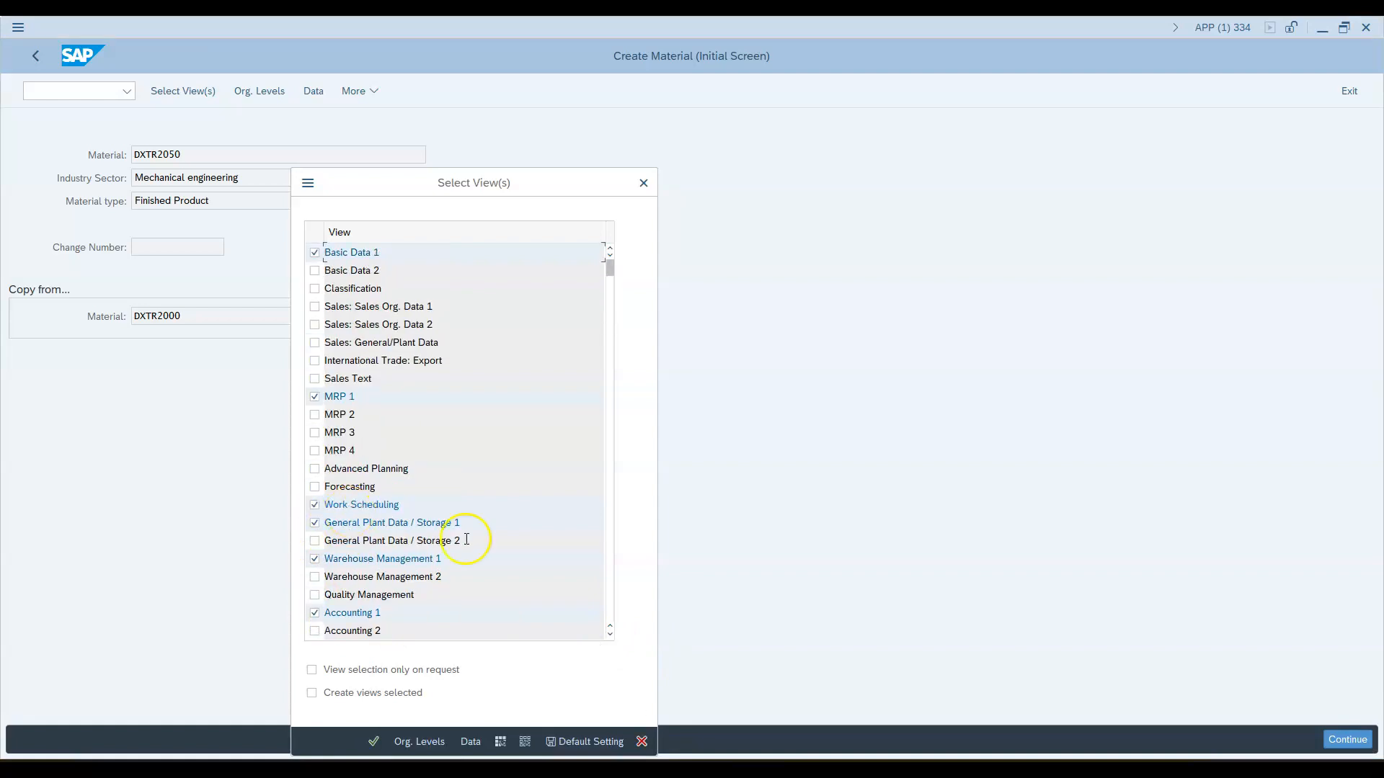
pyautogui.hotkey('alt', 'Tab')
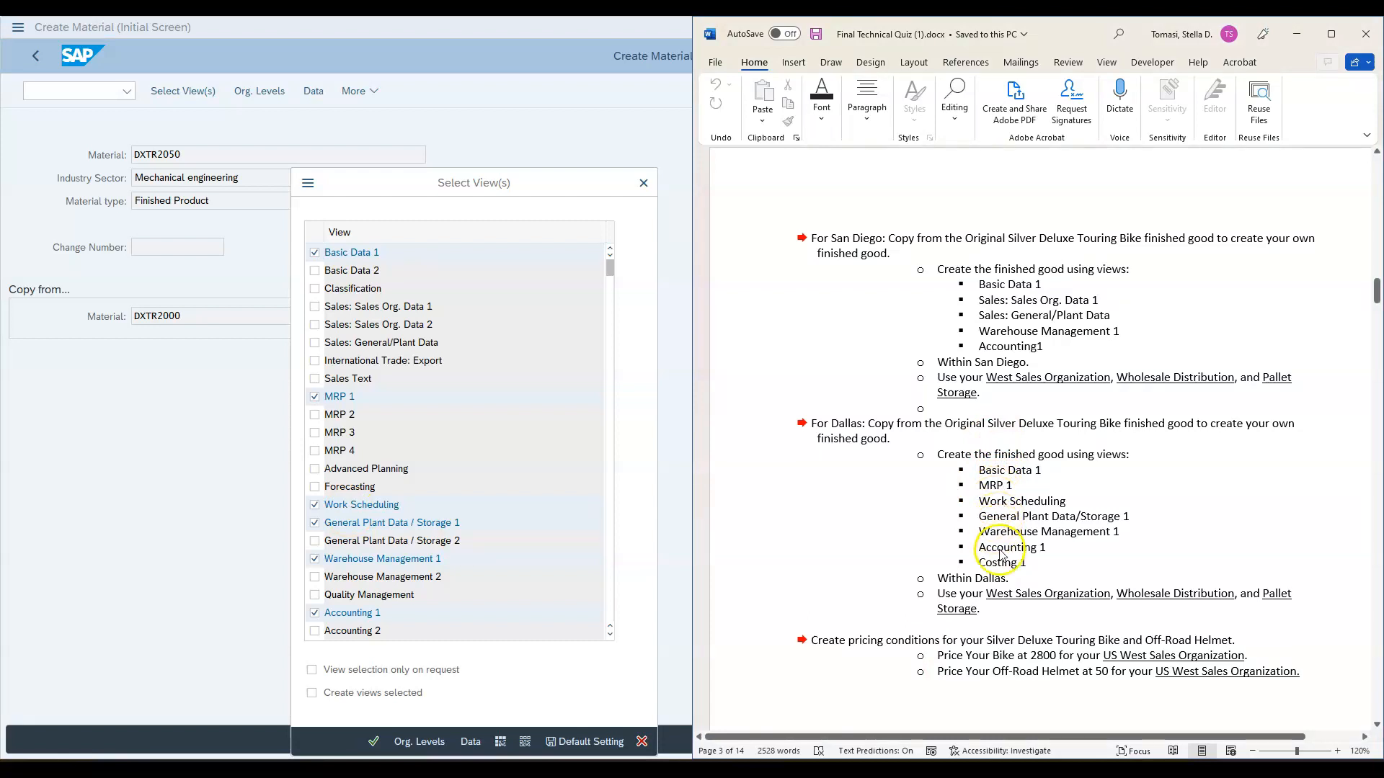
pyautogui.click(611, 635)
pyautogui.click(611, 636)
pyautogui.click(611, 636)
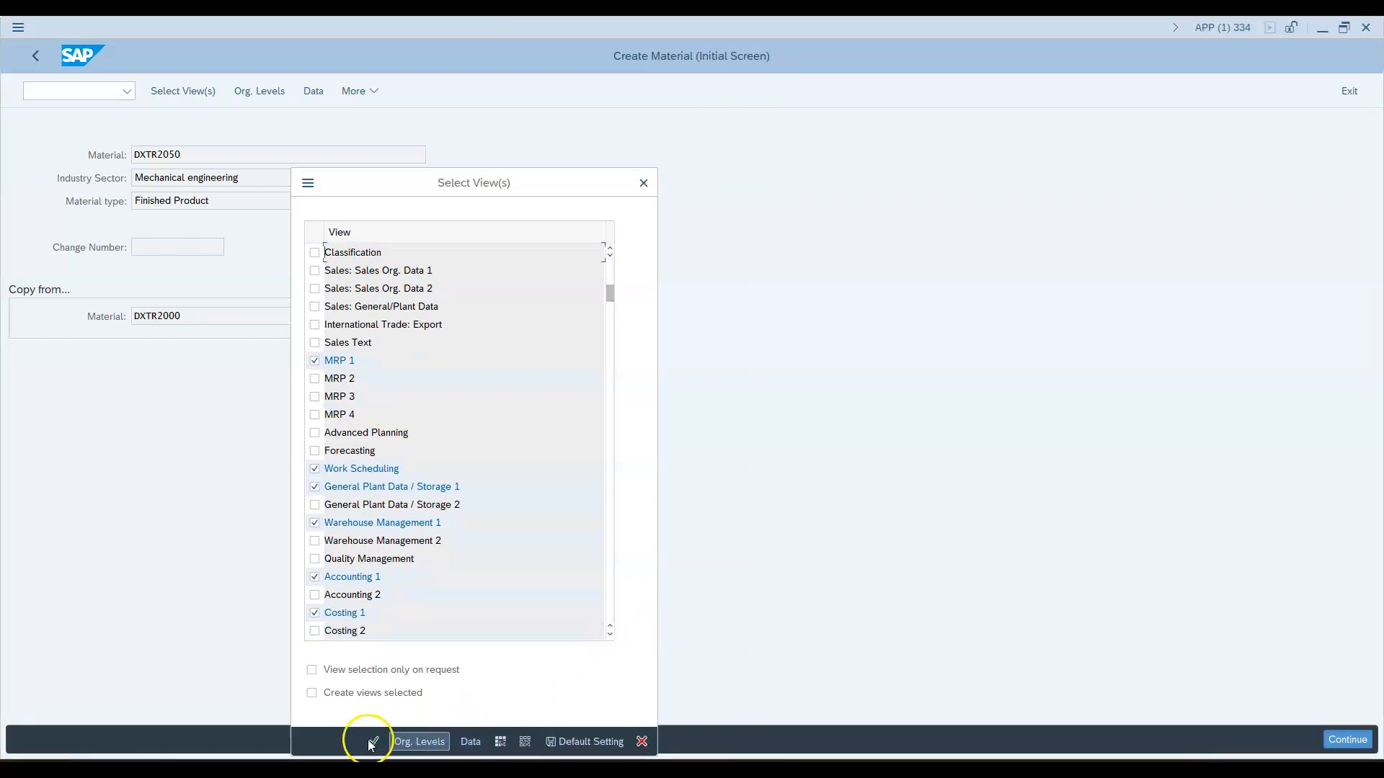
# Step: Open the organizational levels and set the plant to DL50, 50 Plant Dallas
pyautogui.click(432, 743)
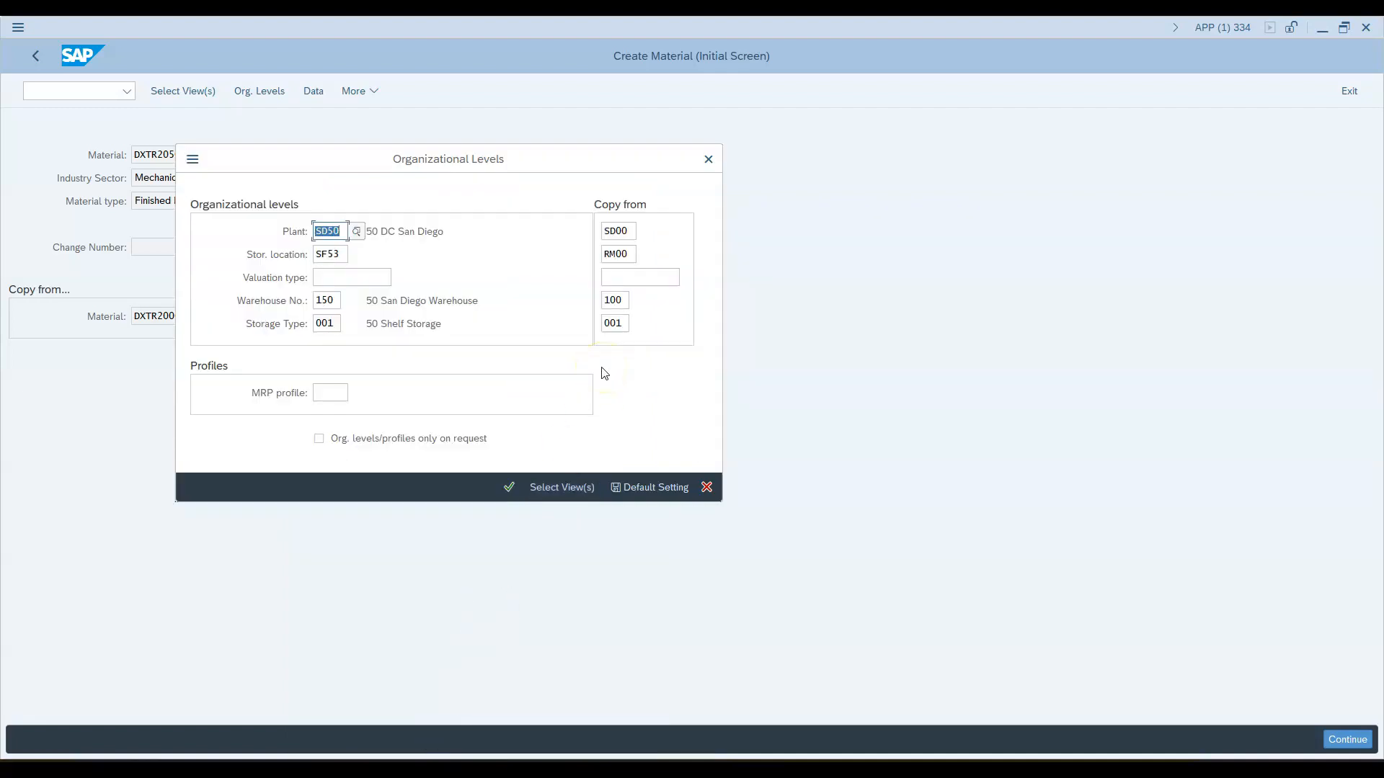
pyautogui.click(358, 233)
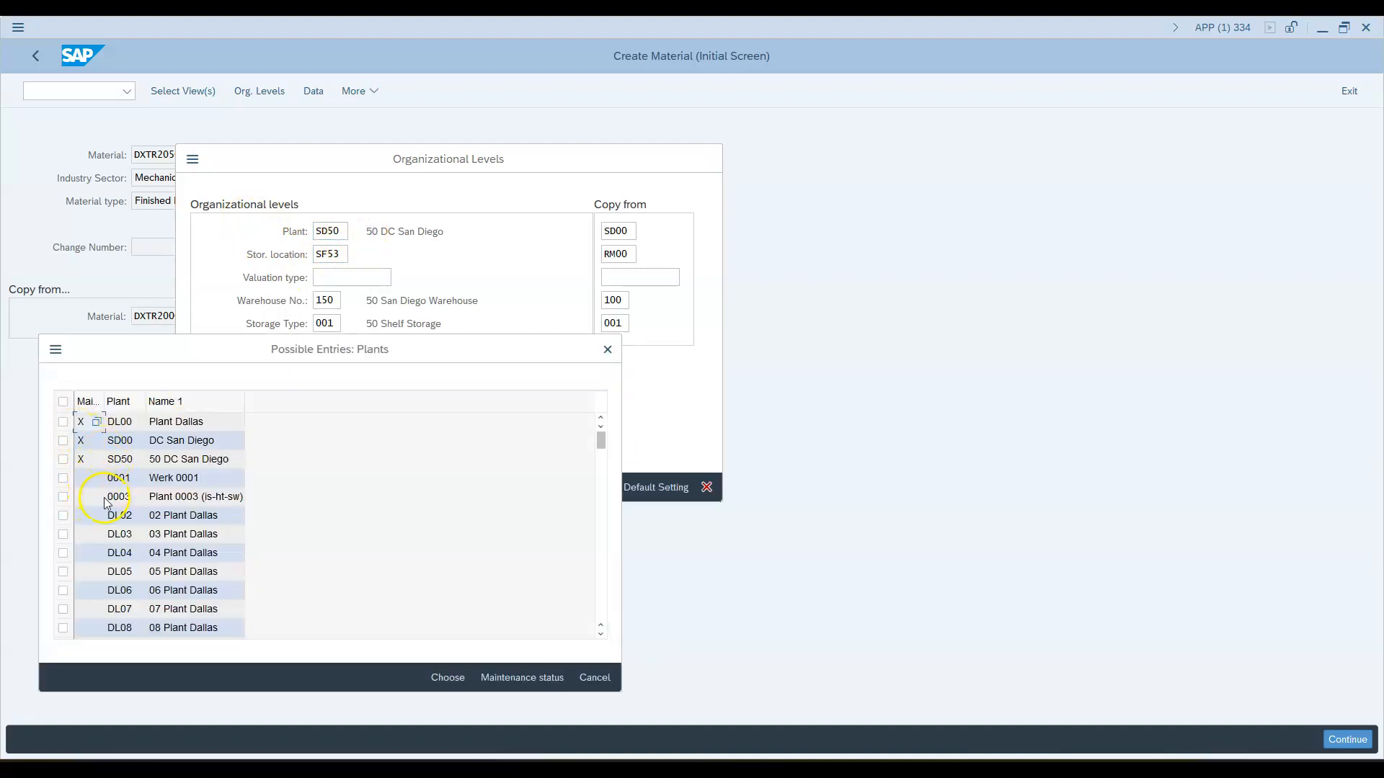
pyautogui.scroll(-15, 102, 518)
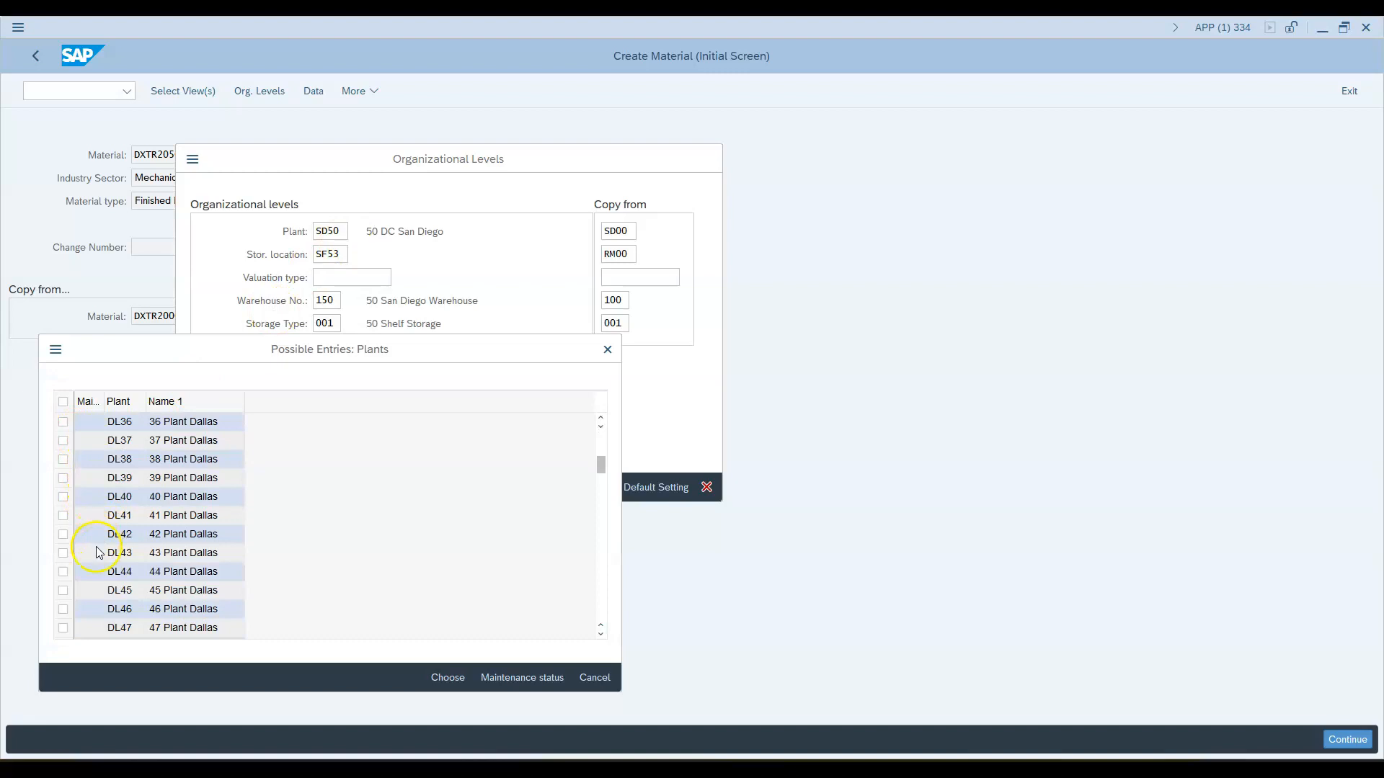
pyautogui.click(63, 572)
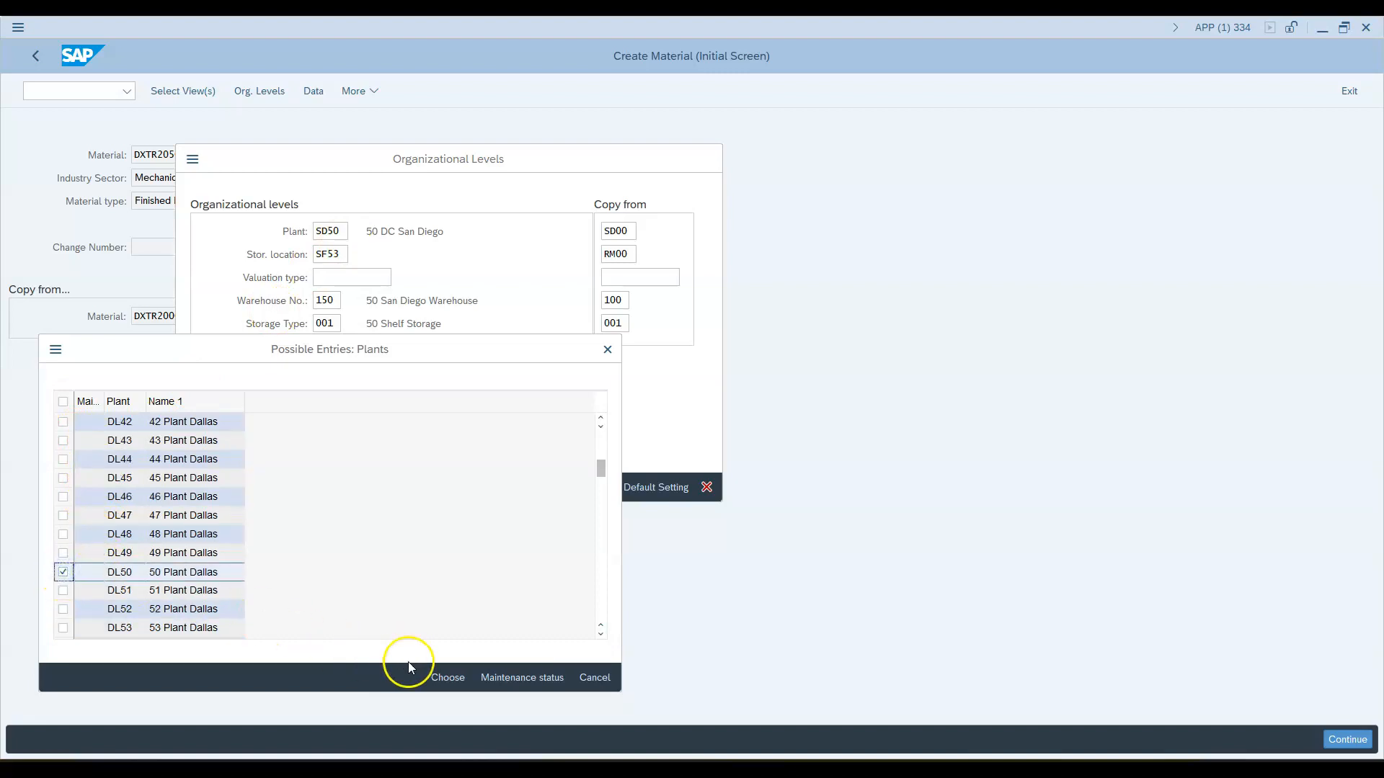
pyautogui.click(447, 679)
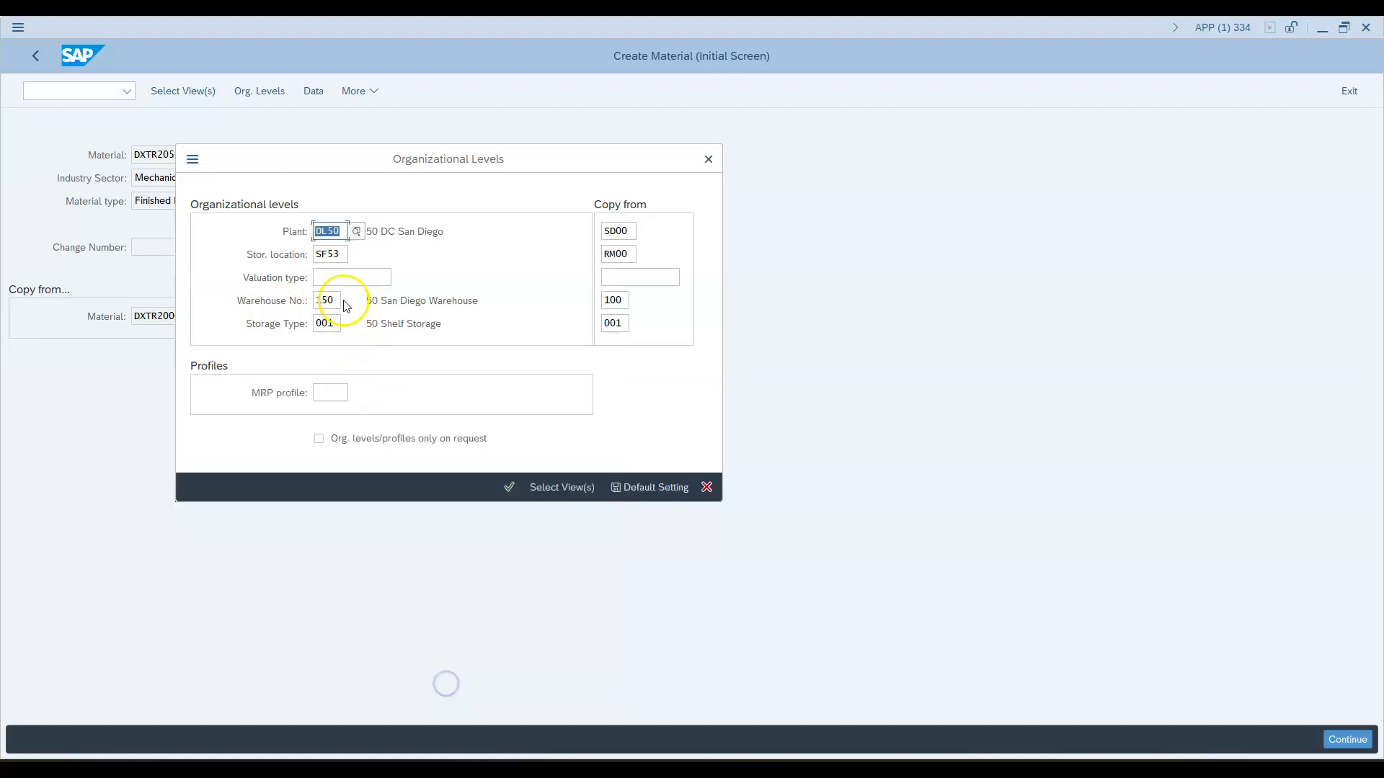
# Step: Set the storage location to FG50, 50 Fin. Goods, of plant DL50
pyautogui.click(344, 254)
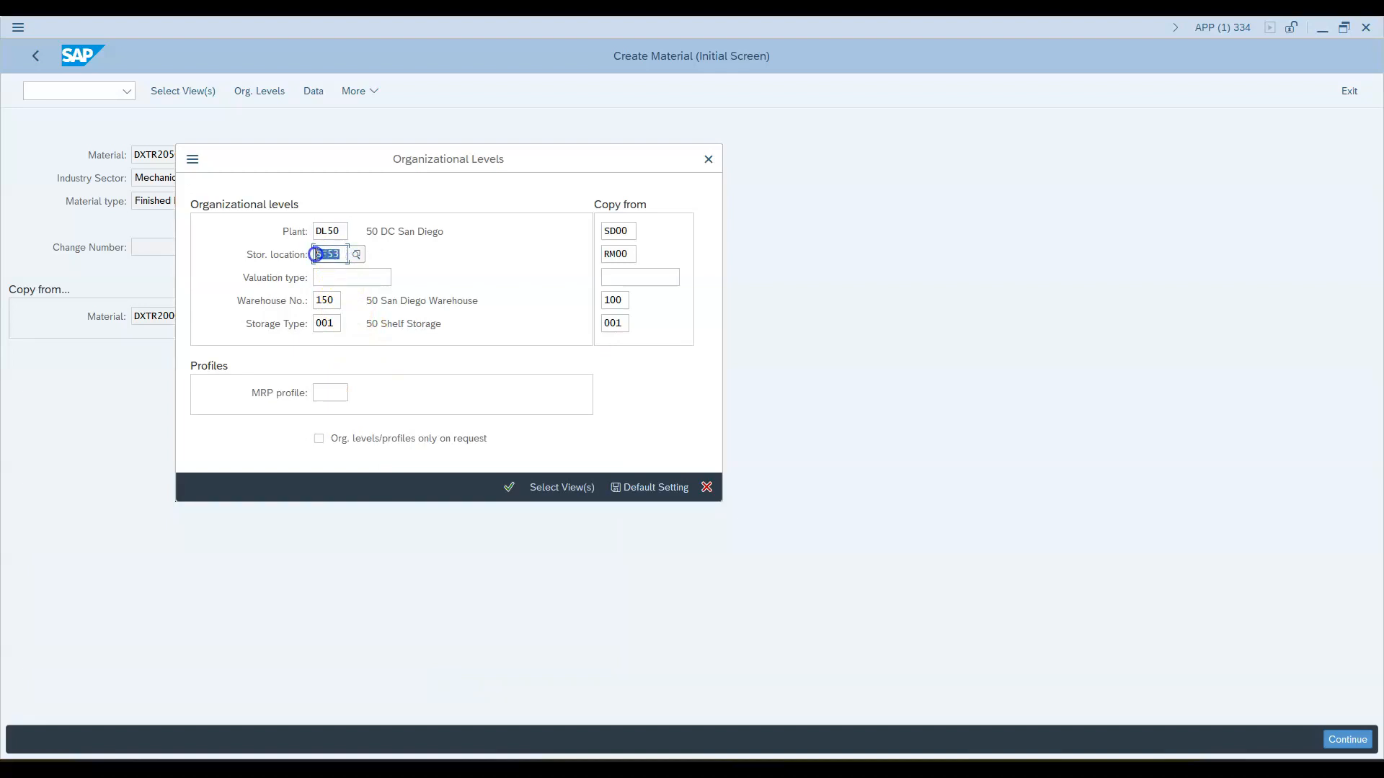
pyautogui.click(356, 256)
pyautogui.scroll(-10, 101, 492)
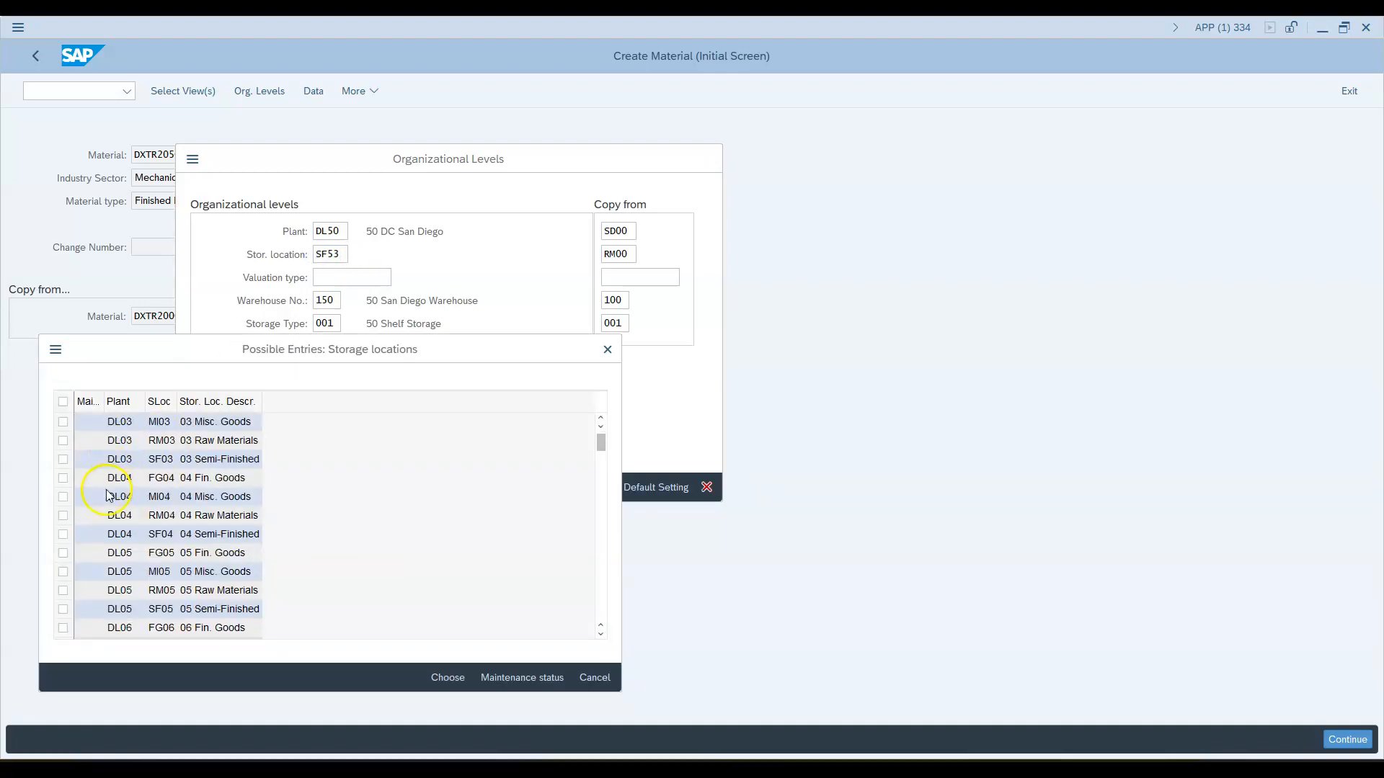
pyautogui.scroll(-17, 113, 580)
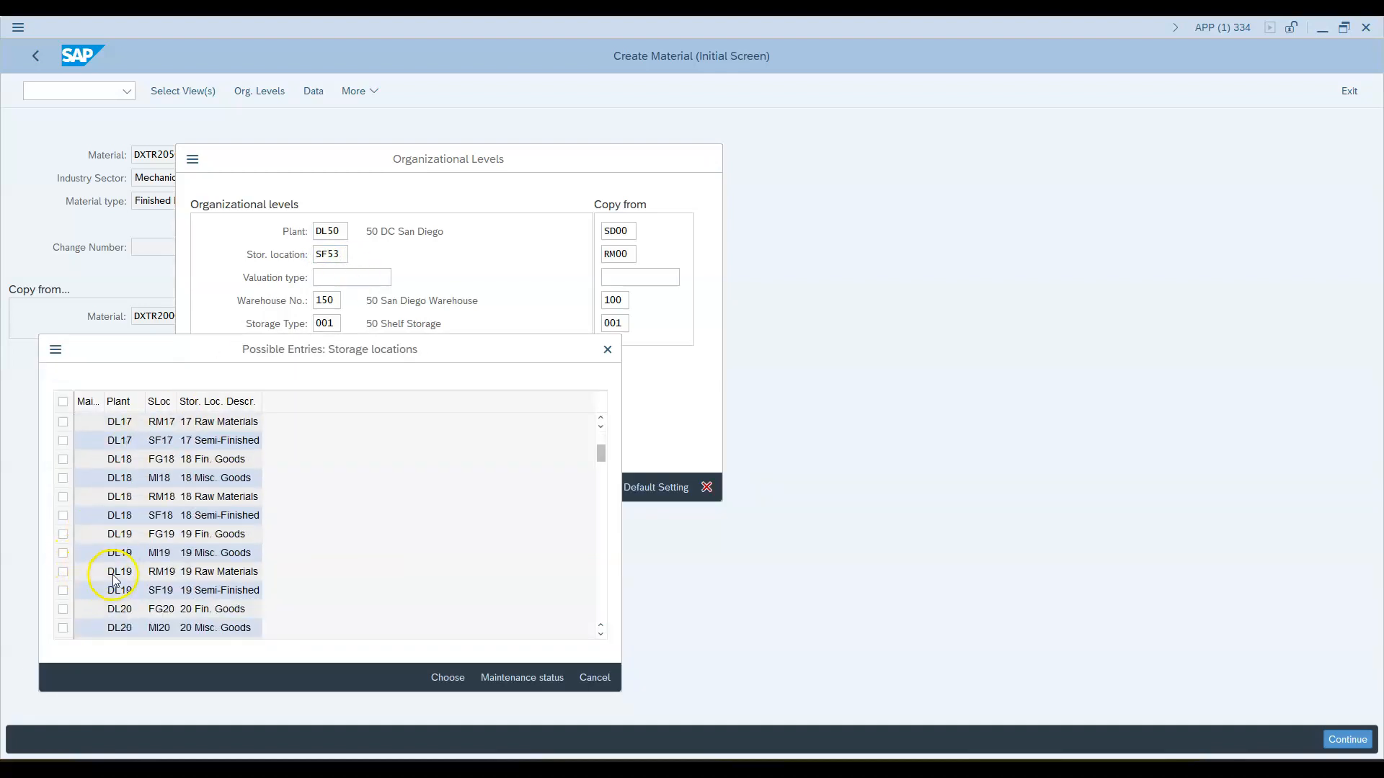
pyautogui.scroll(-13, 118, 581)
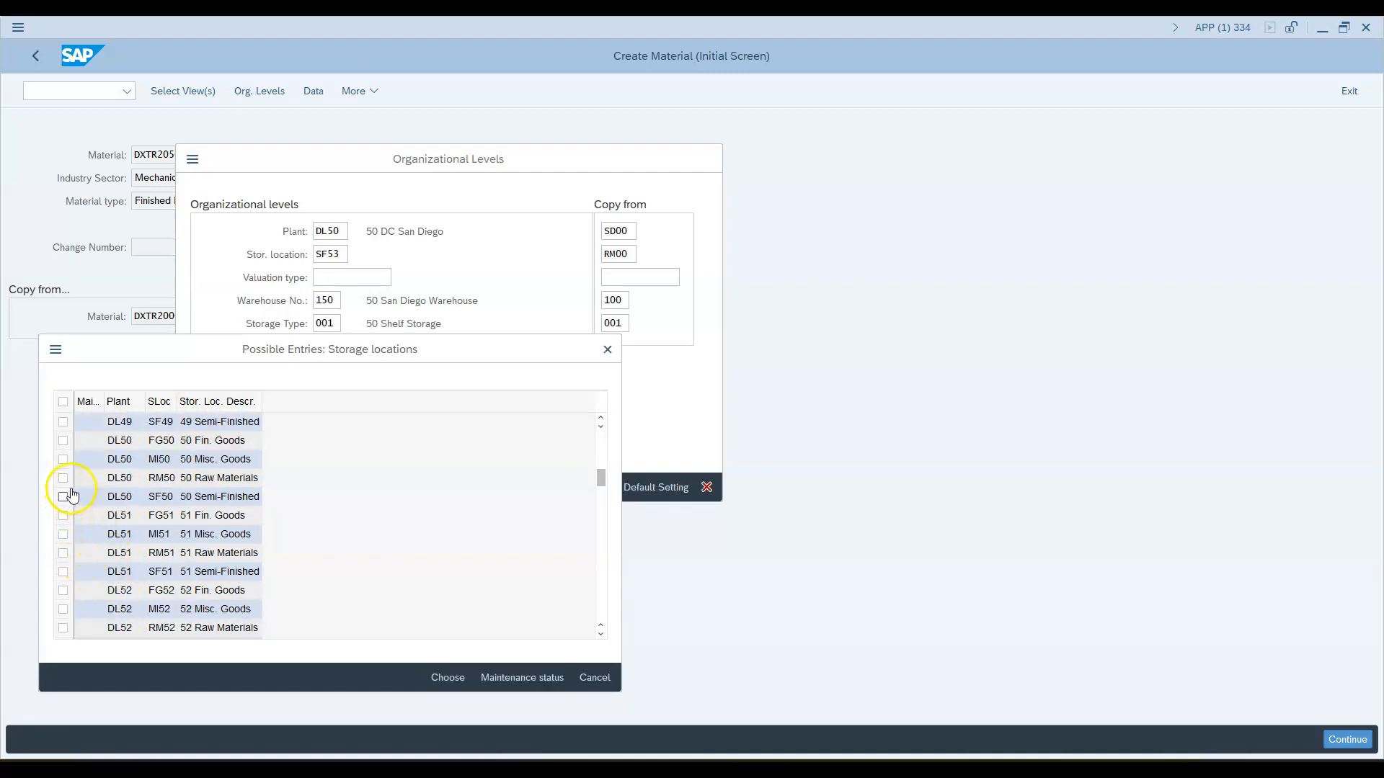
pyautogui.click(64, 441)
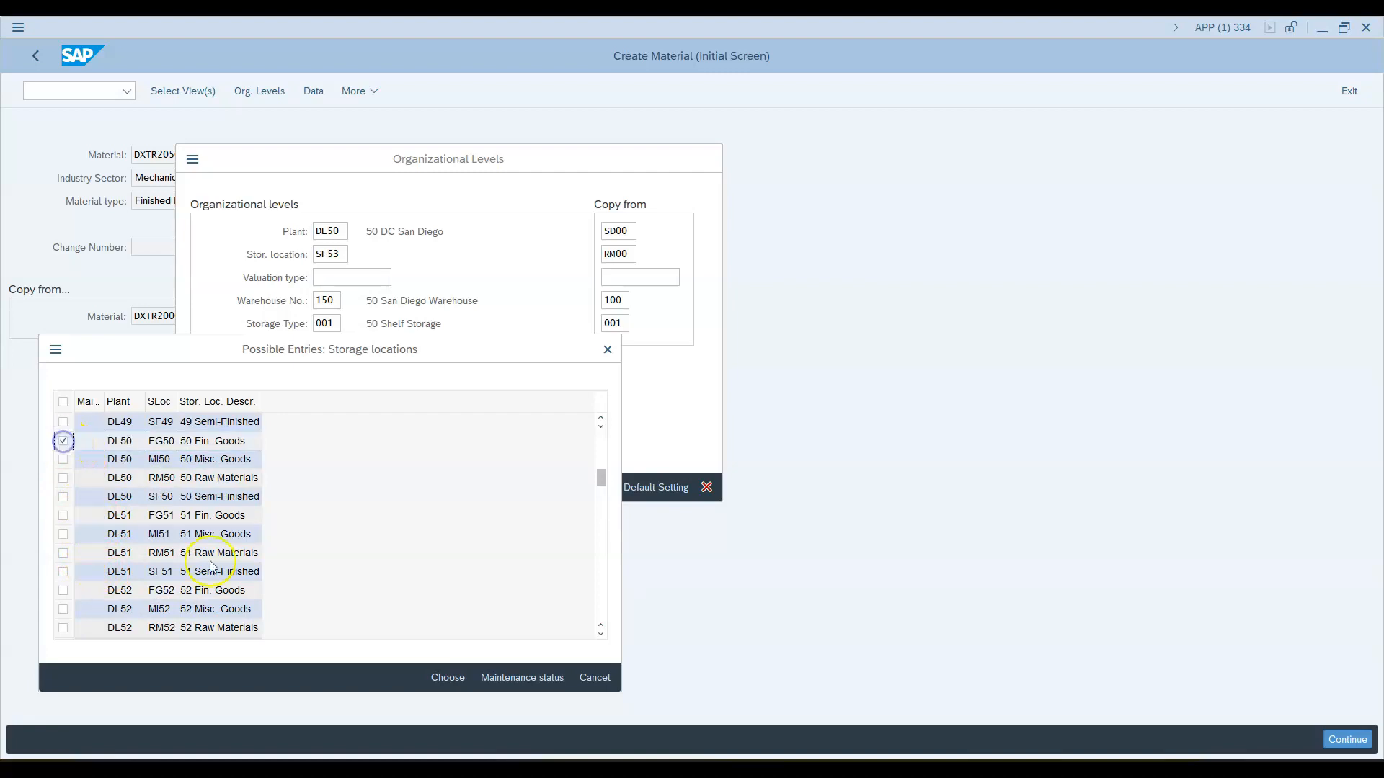
pyautogui.click(441, 677)
# Step: Look through the possible warehouse numbers for an entry matching the Dallas plant, and close the list without choosing one
pyautogui.click(331, 302)
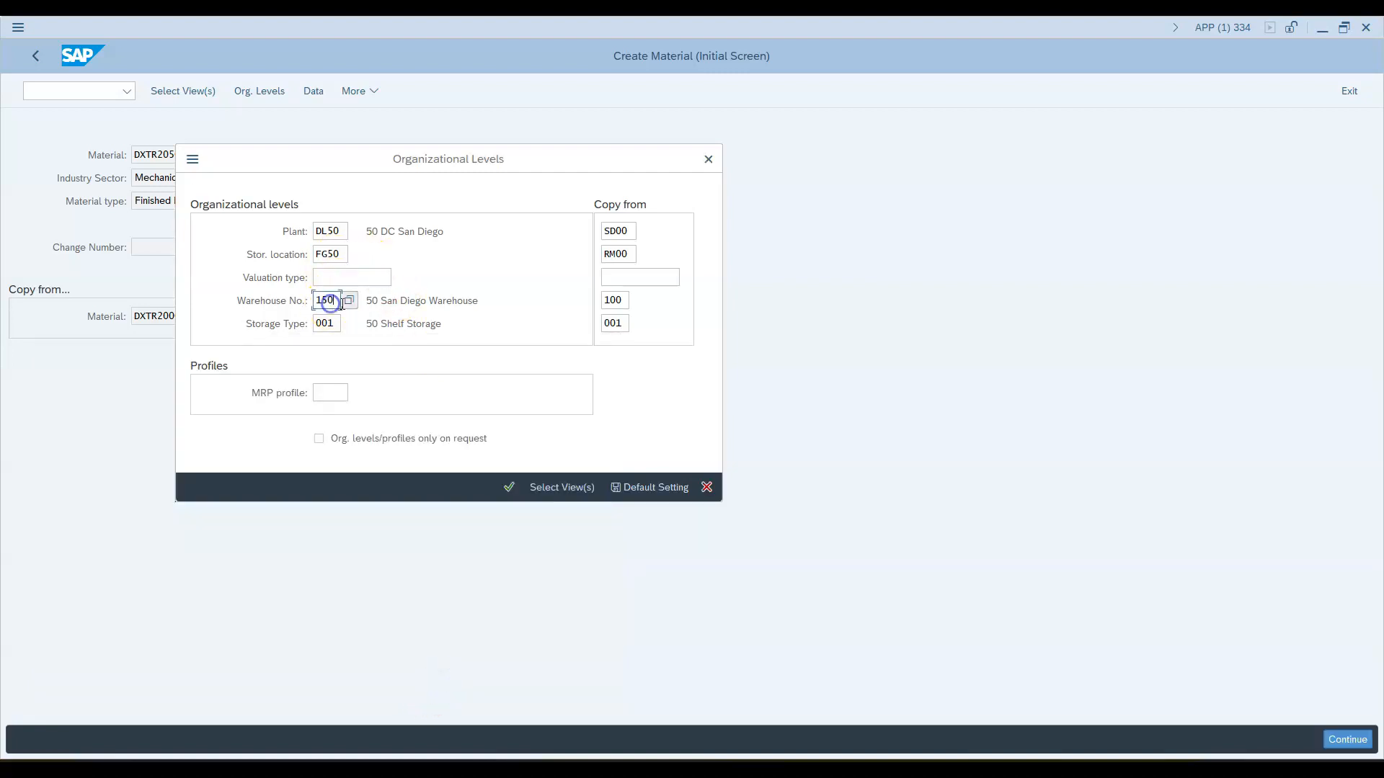
pyautogui.click(350, 302)
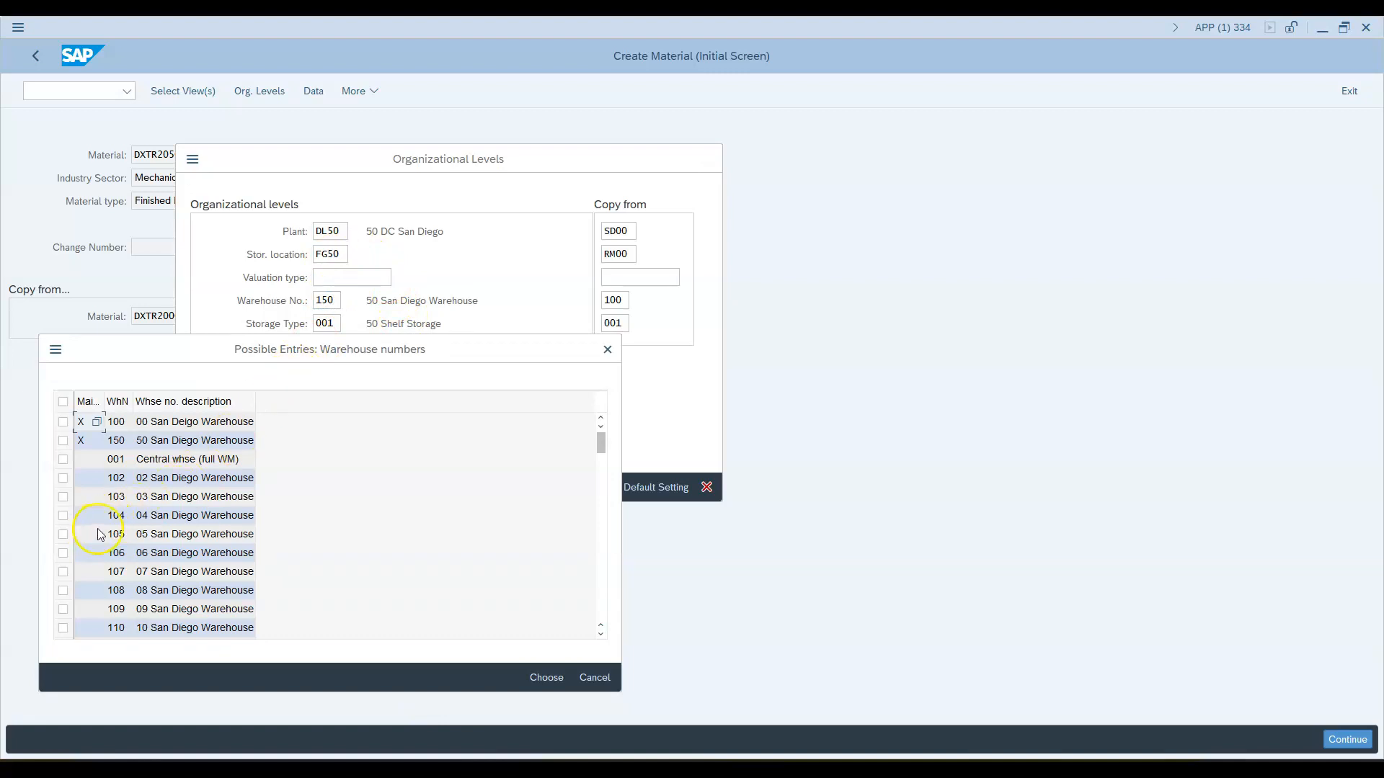
pyautogui.scroll(-10, 100, 533)
pyautogui.scroll(2, 100, 531)
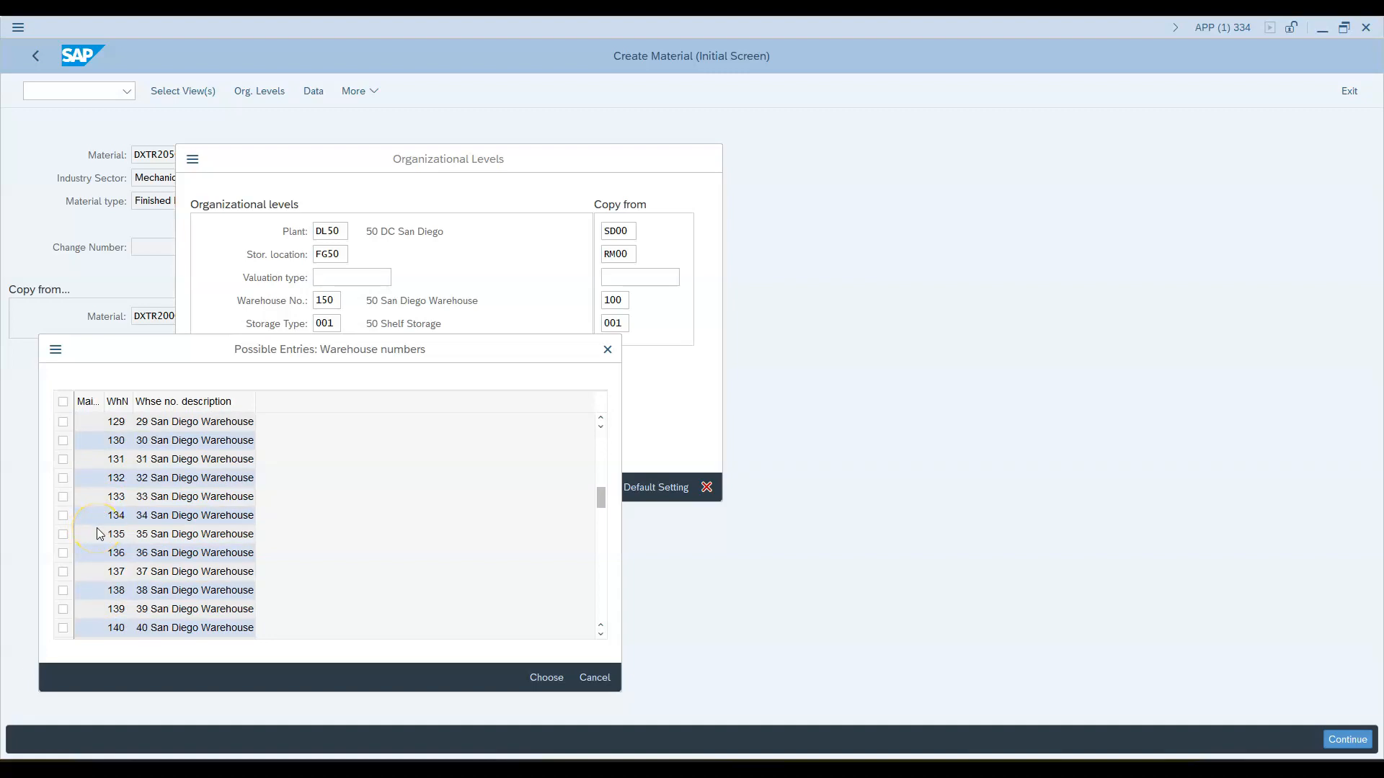
pyautogui.scroll(-20, 100, 533)
pyautogui.scroll(15, 99, 534)
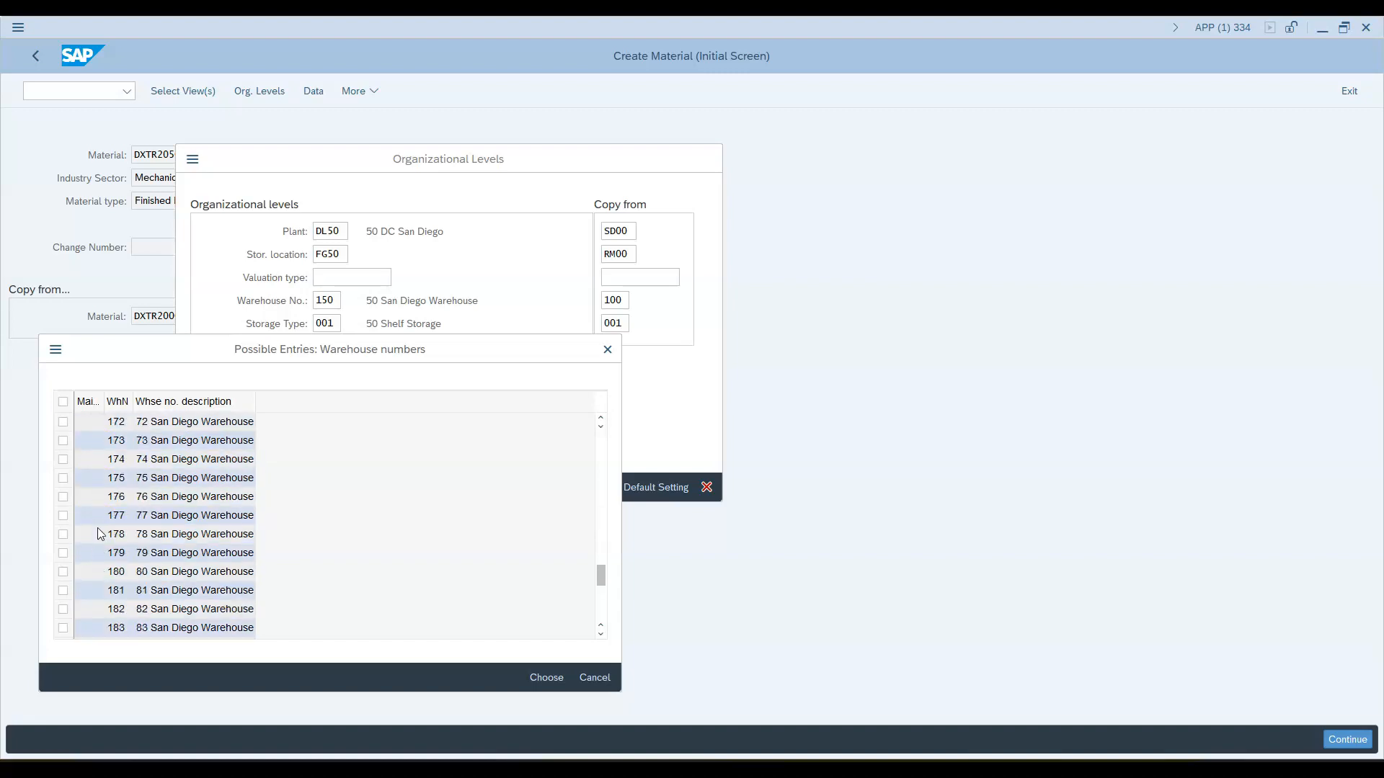
pyautogui.click(608, 350)
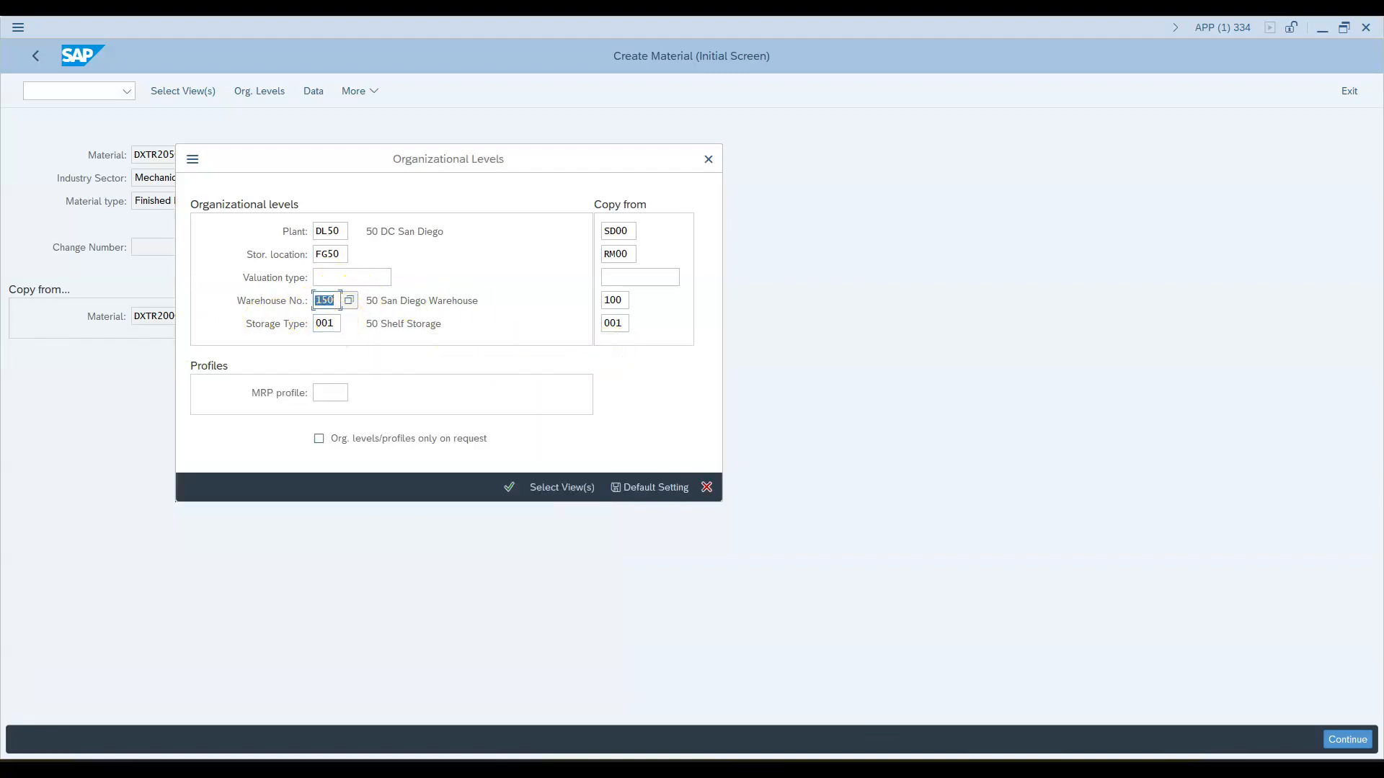
# Step: Check the quiz document's Dallas storage requirement and set the storage type to 002, 50 Pallet Storage, of warehouse 150
pyautogui.hotkey('alt', 'Tab')
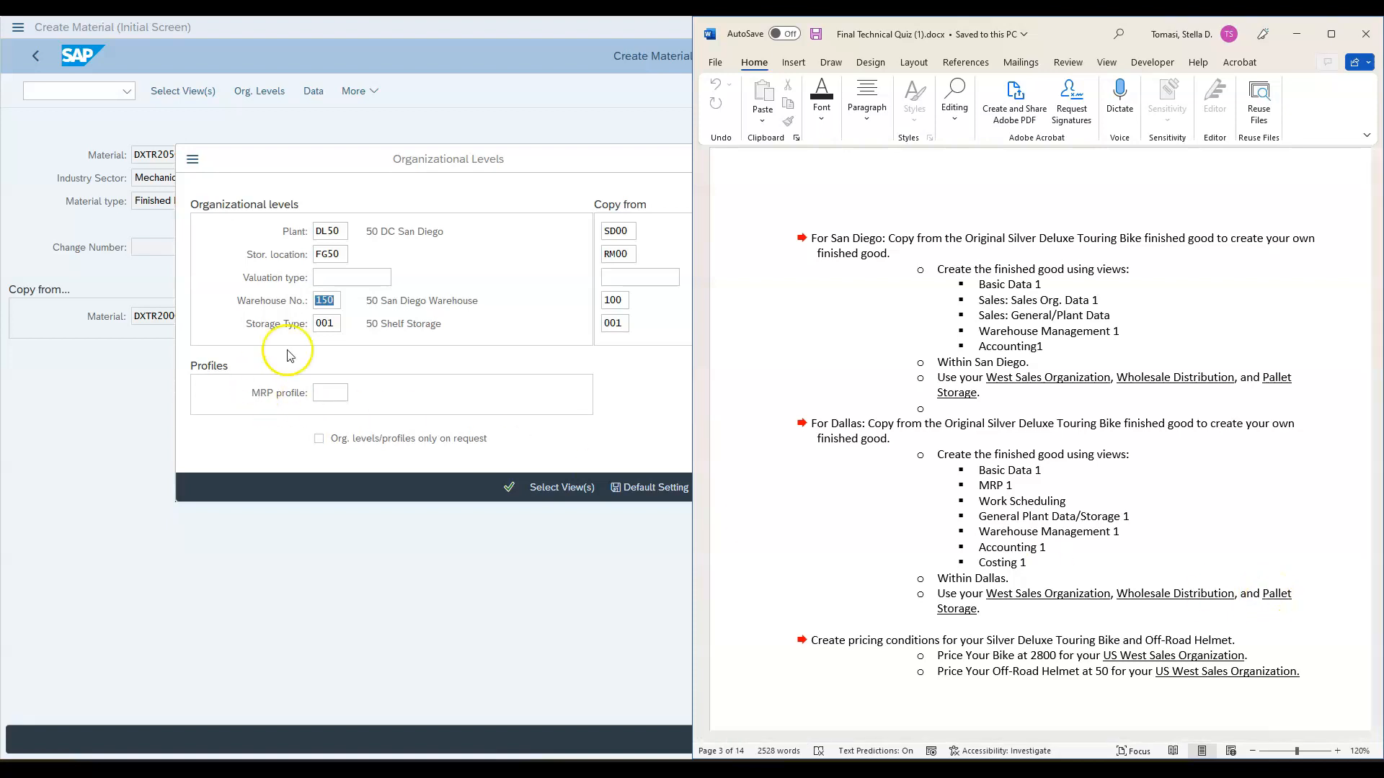
pyautogui.click(331, 325)
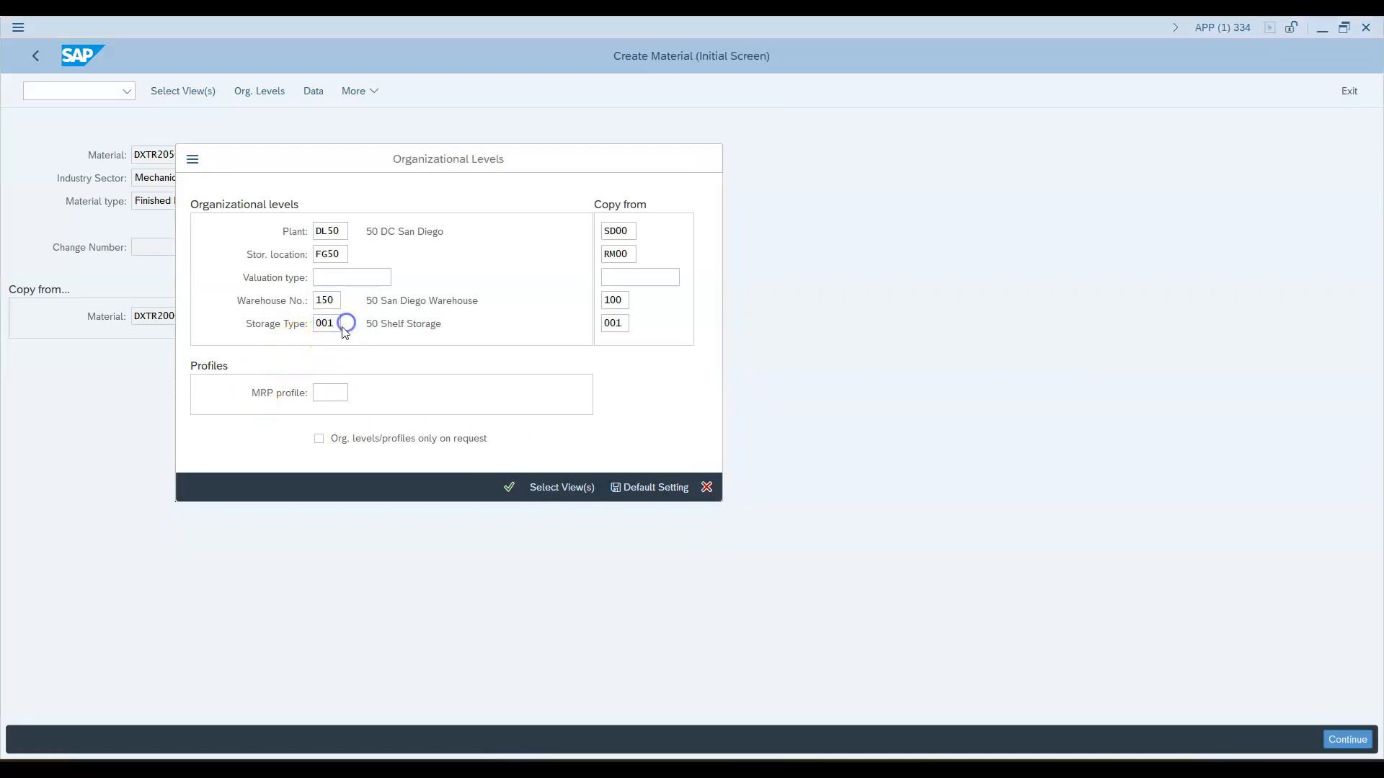
pyautogui.click(349, 323)
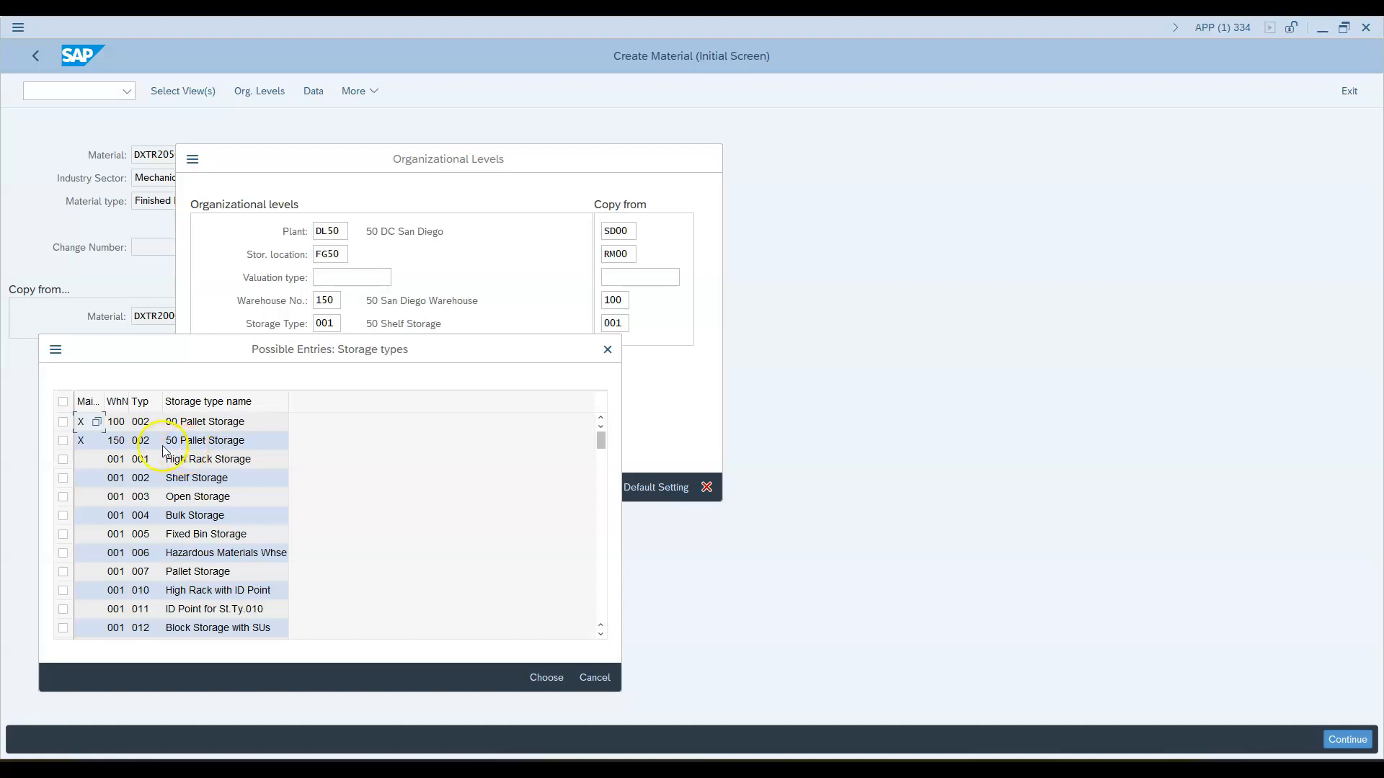
pyautogui.click(63, 441)
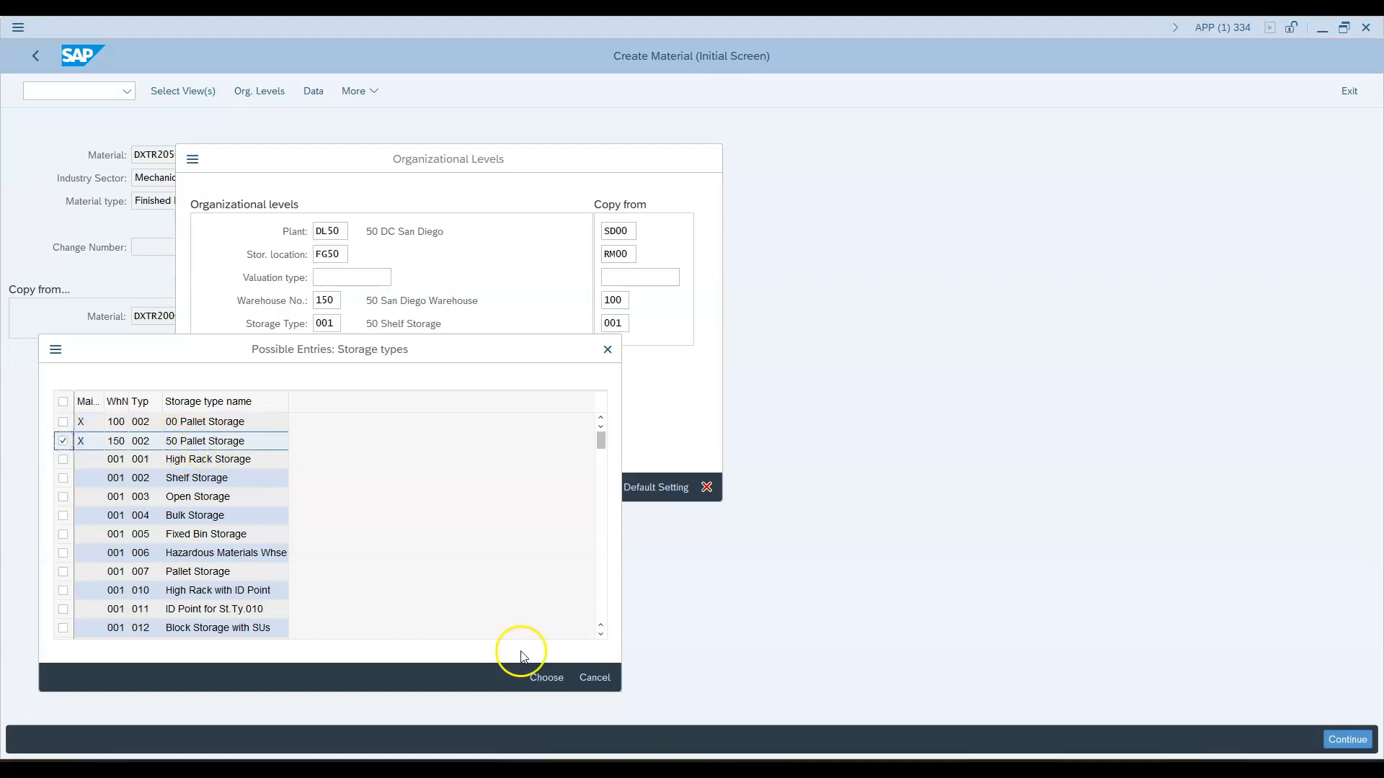
pyautogui.click(546, 678)
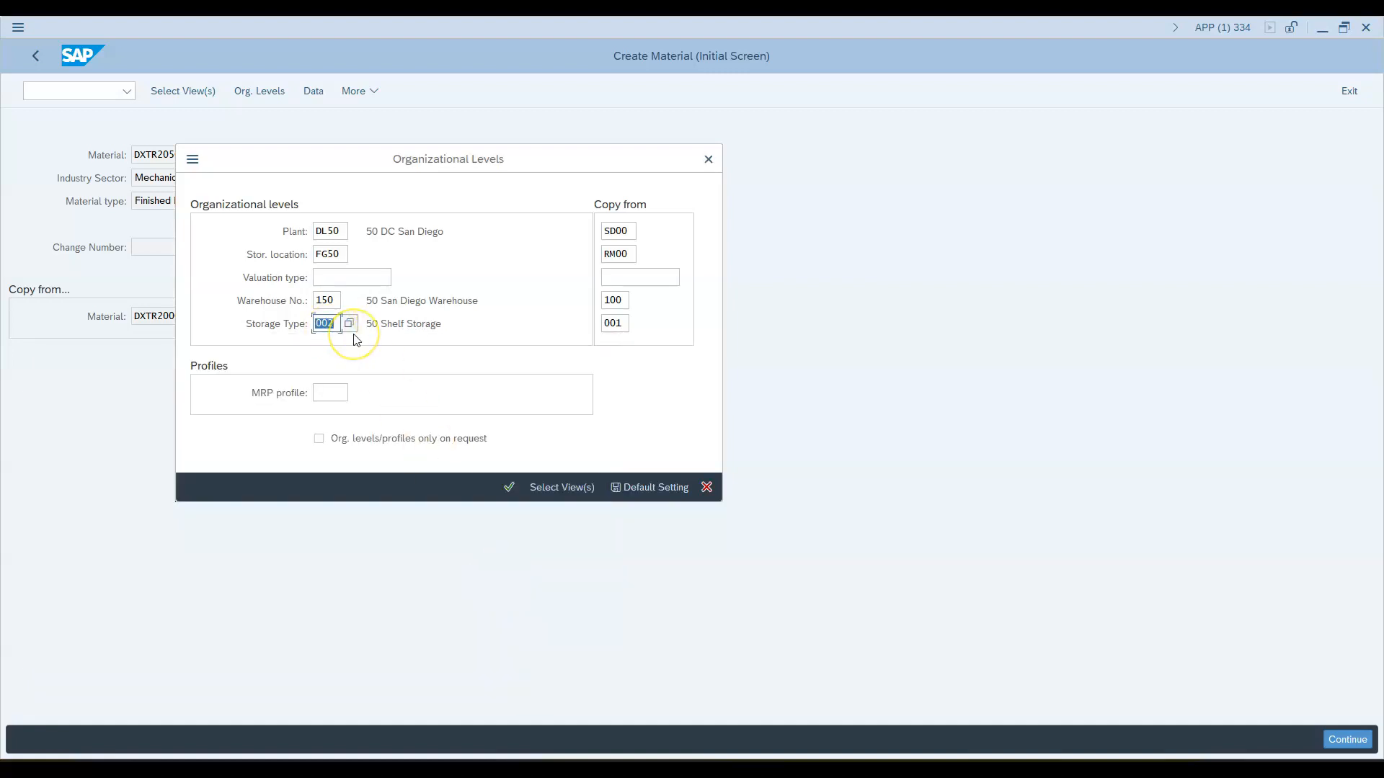
# Step: Set the copy-from plant to DL00, Plant Dallas, and the copy-from storage location to FG00
pyautogui.click(625, 231)
pyautogui.click(642, 232)
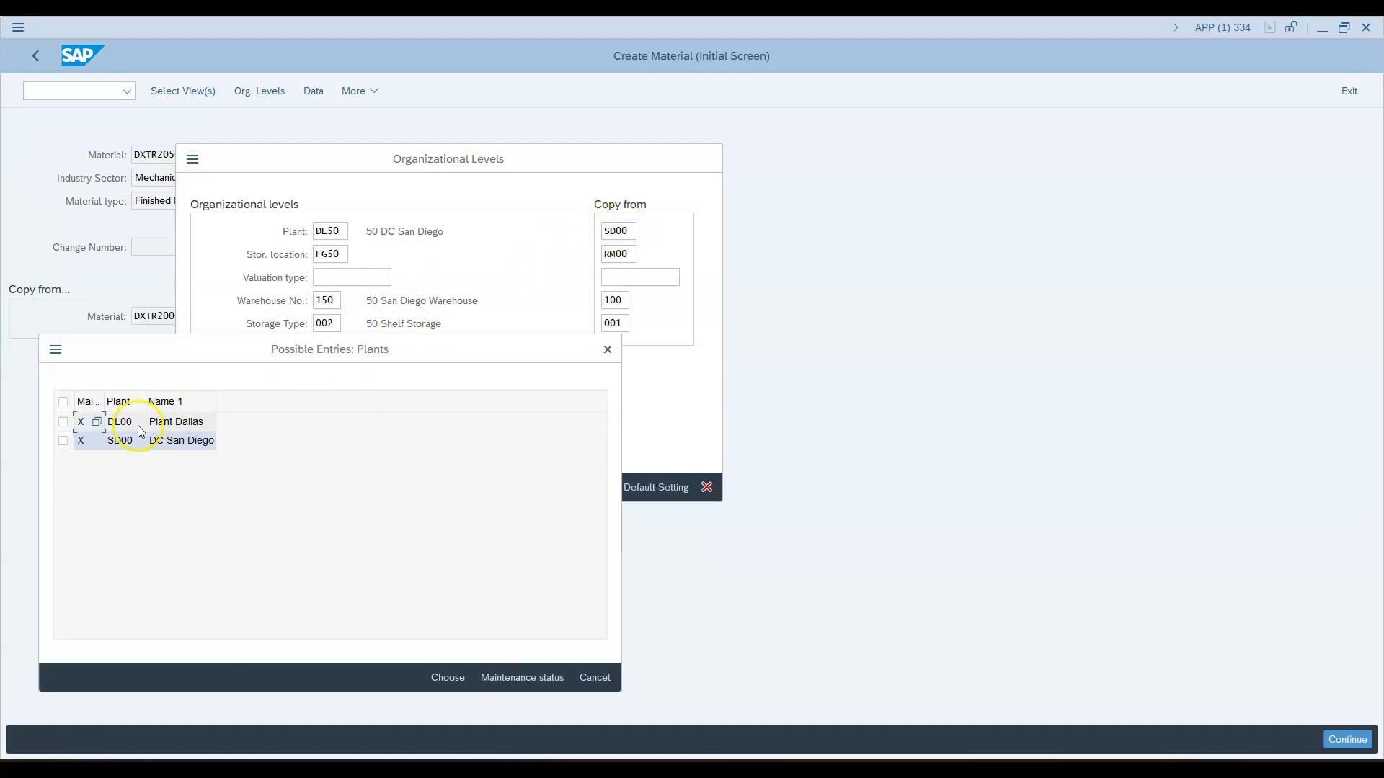
pyautogui.doubleClick(64, 427)
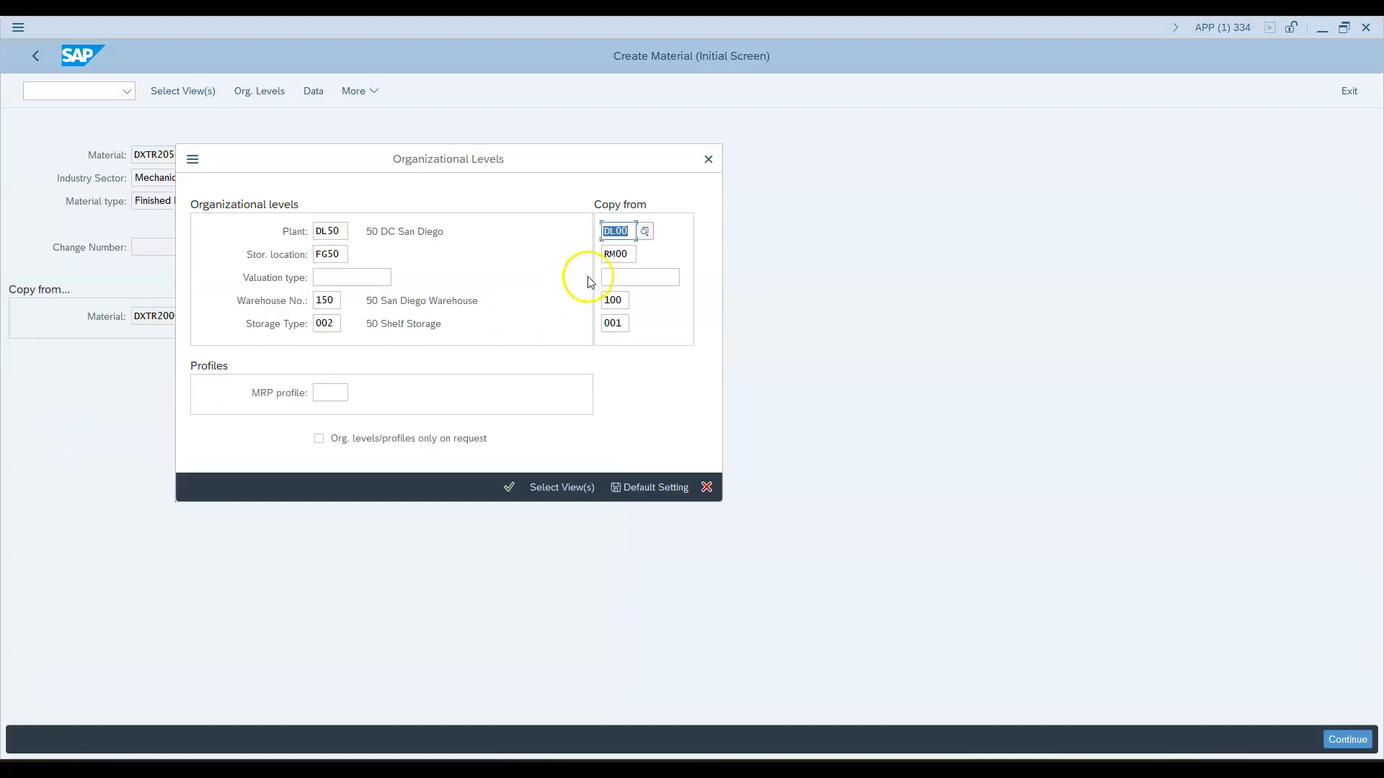
pyautogui.click(621, 255)
pyautogui.click(644, 255)
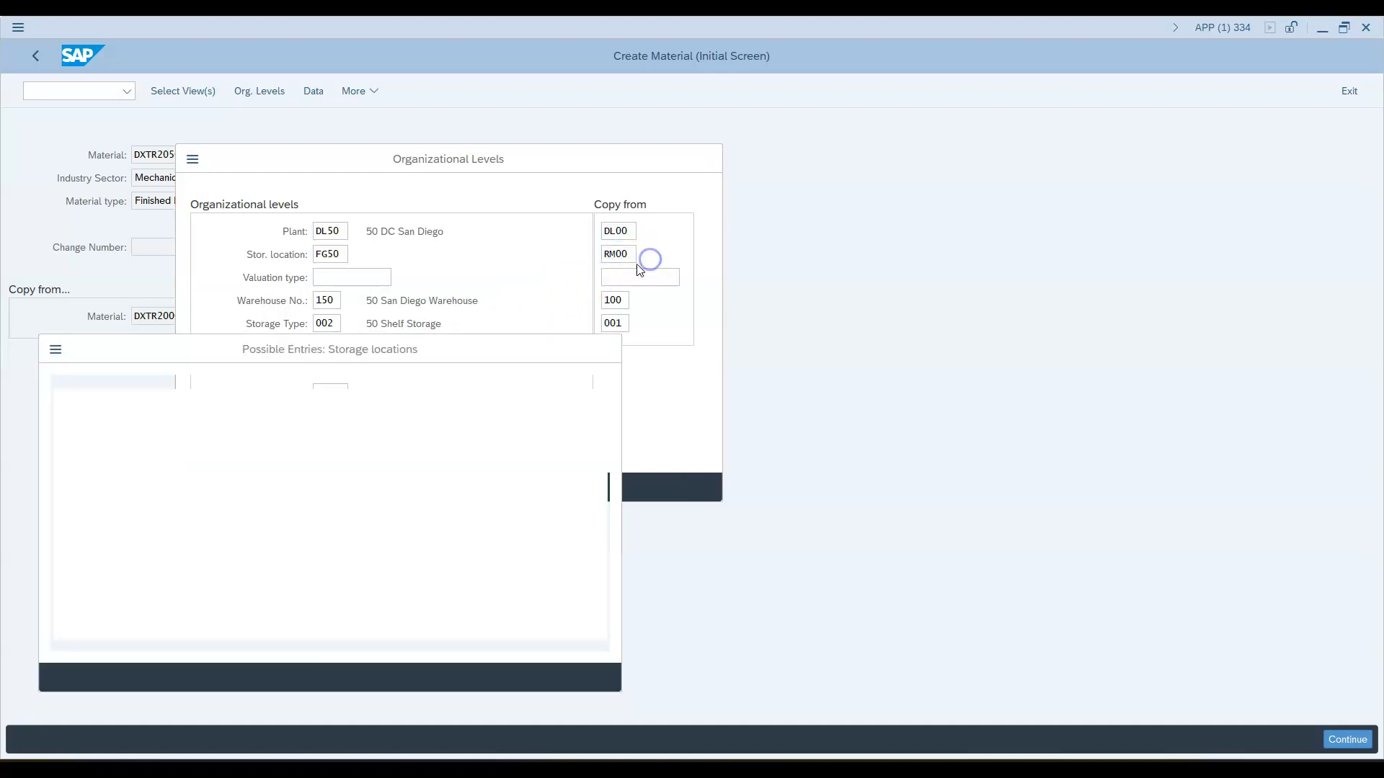
pyautogui.doubleClick(64, 424)
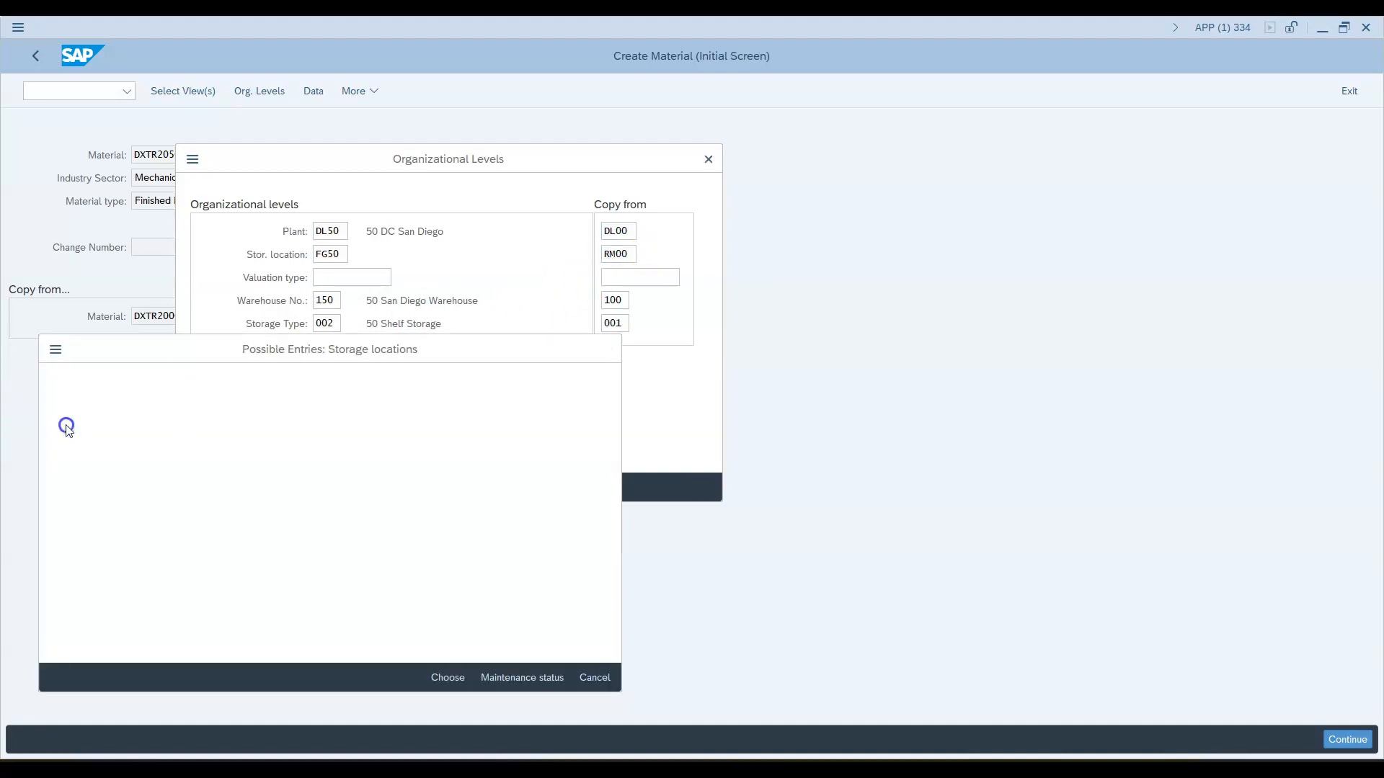
# Step: Set the copy-from warehouse number to 100 and the copy-from storage type to 002, 00 Pallet Storage
pyautogui.click(623, 305)
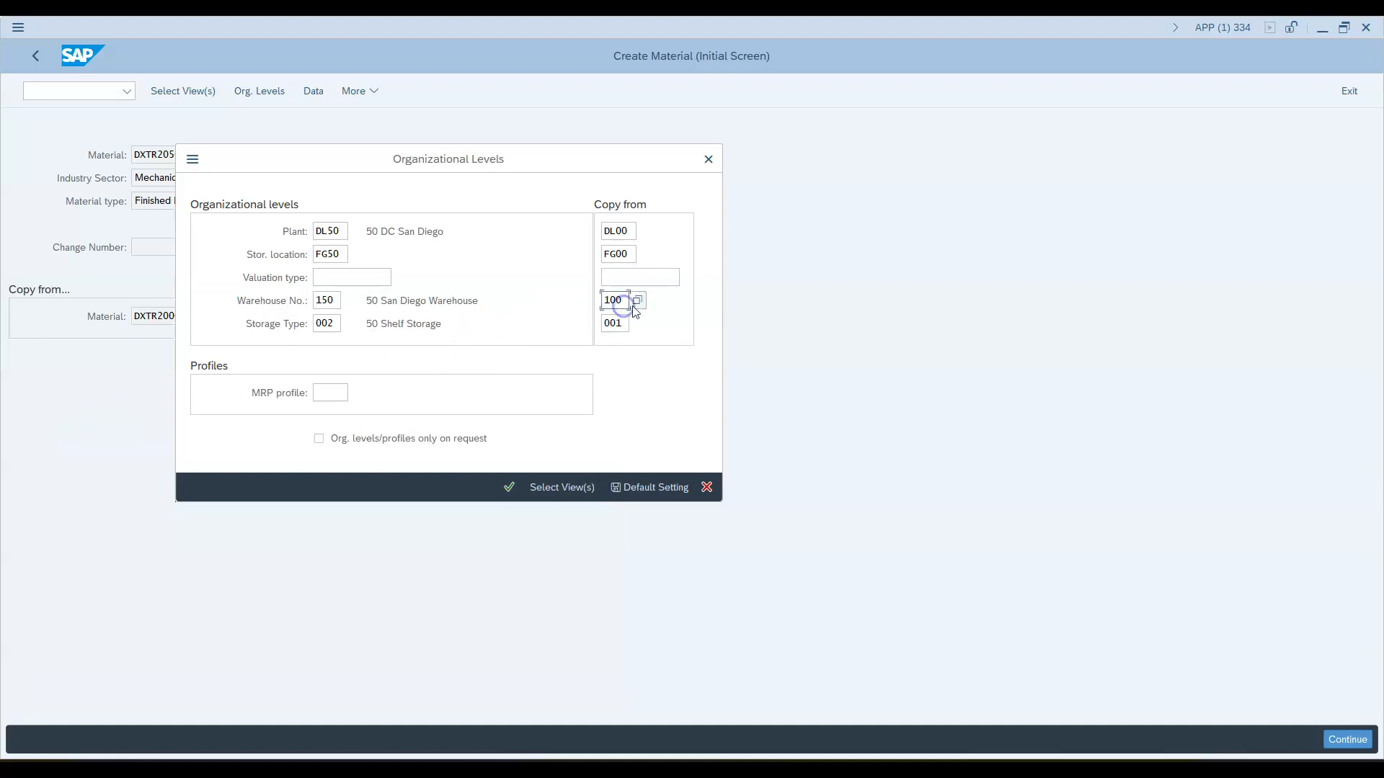
pyautogui.press('F4')
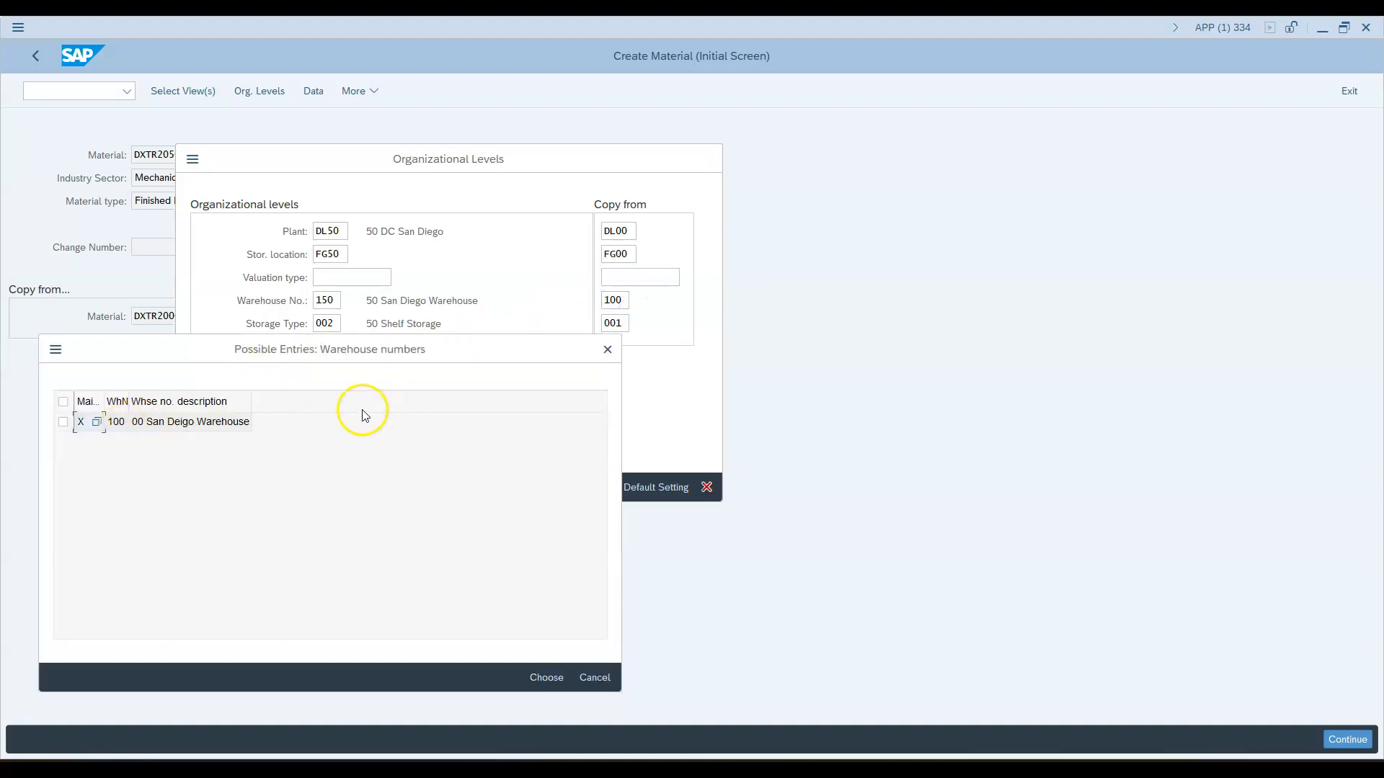
pyautogui.click(63, 422)
pyautogui.click(546, 677)
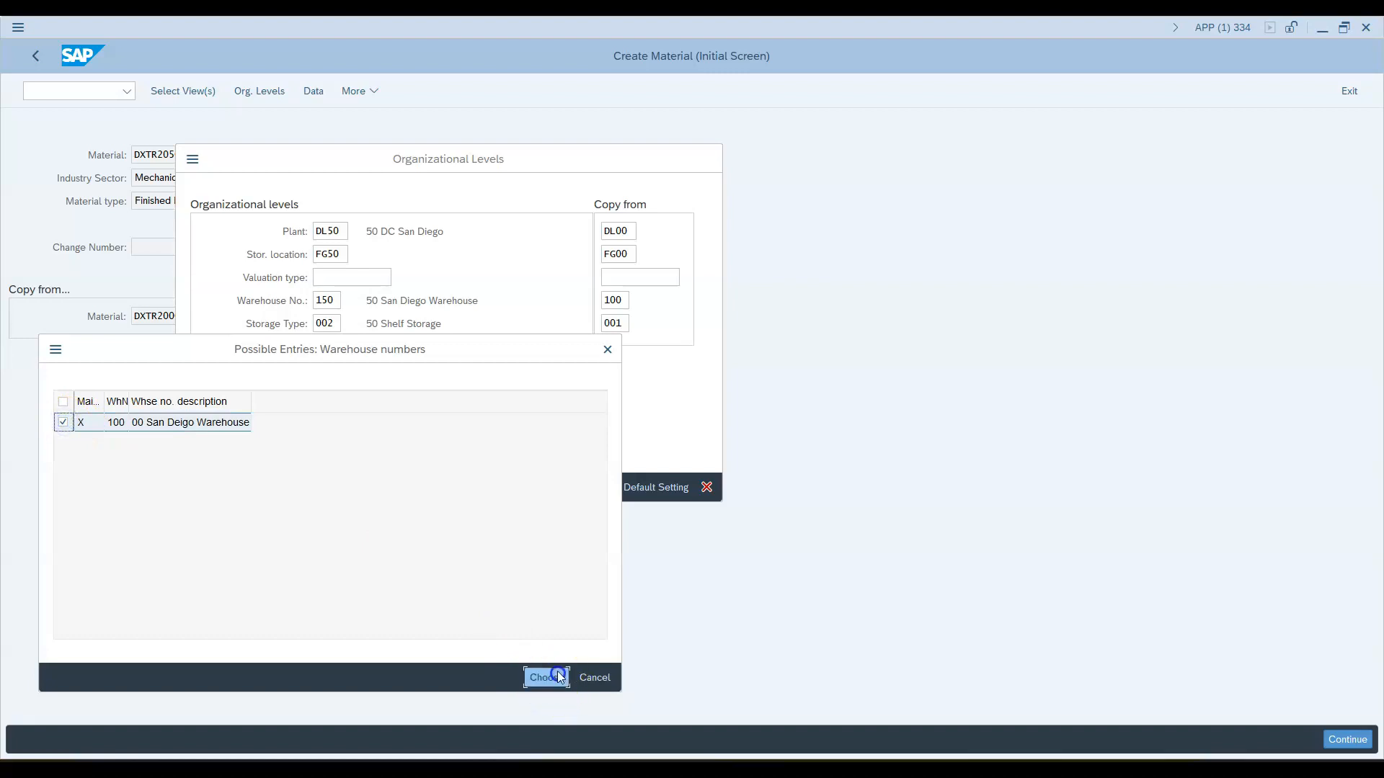
pyautogui.click(625, 324)
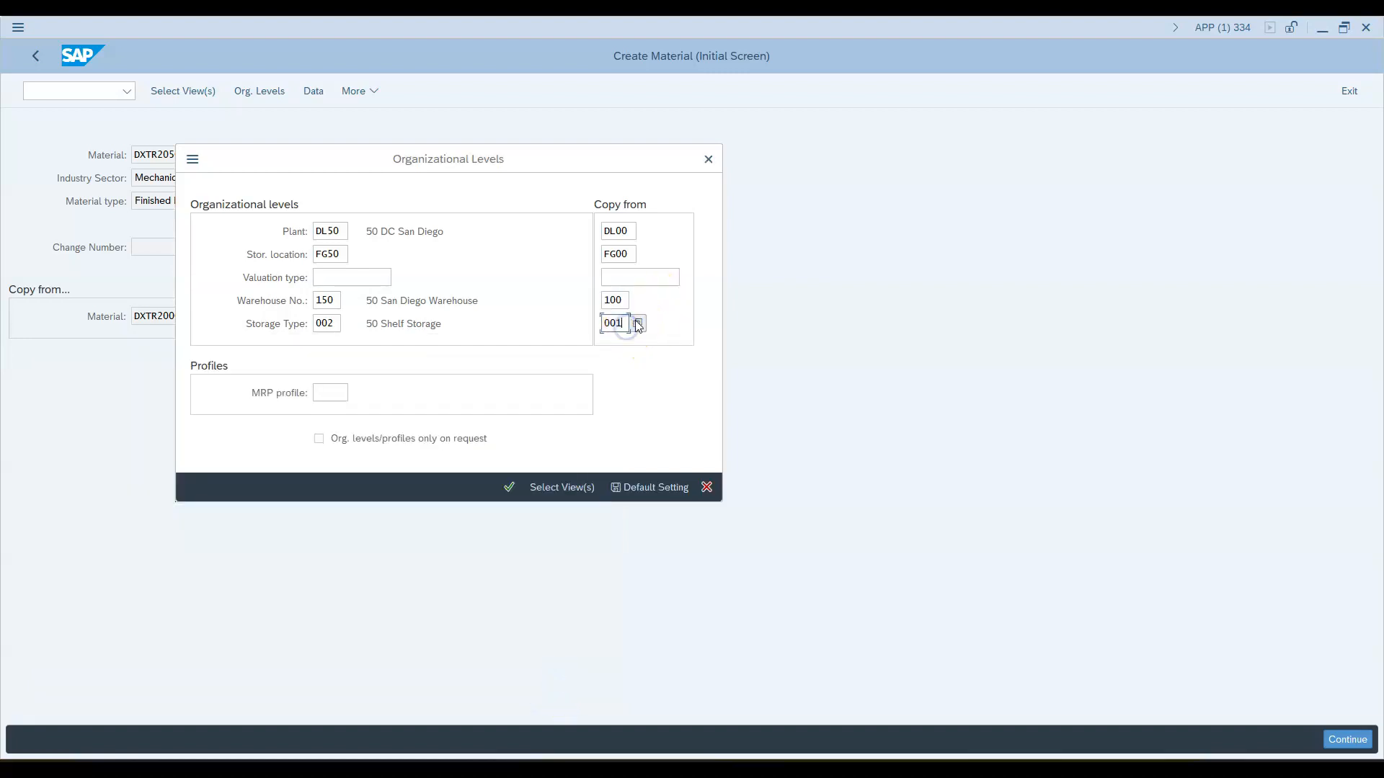
pyautogui.click(638, 323)
pyautogui.click(62, 422)
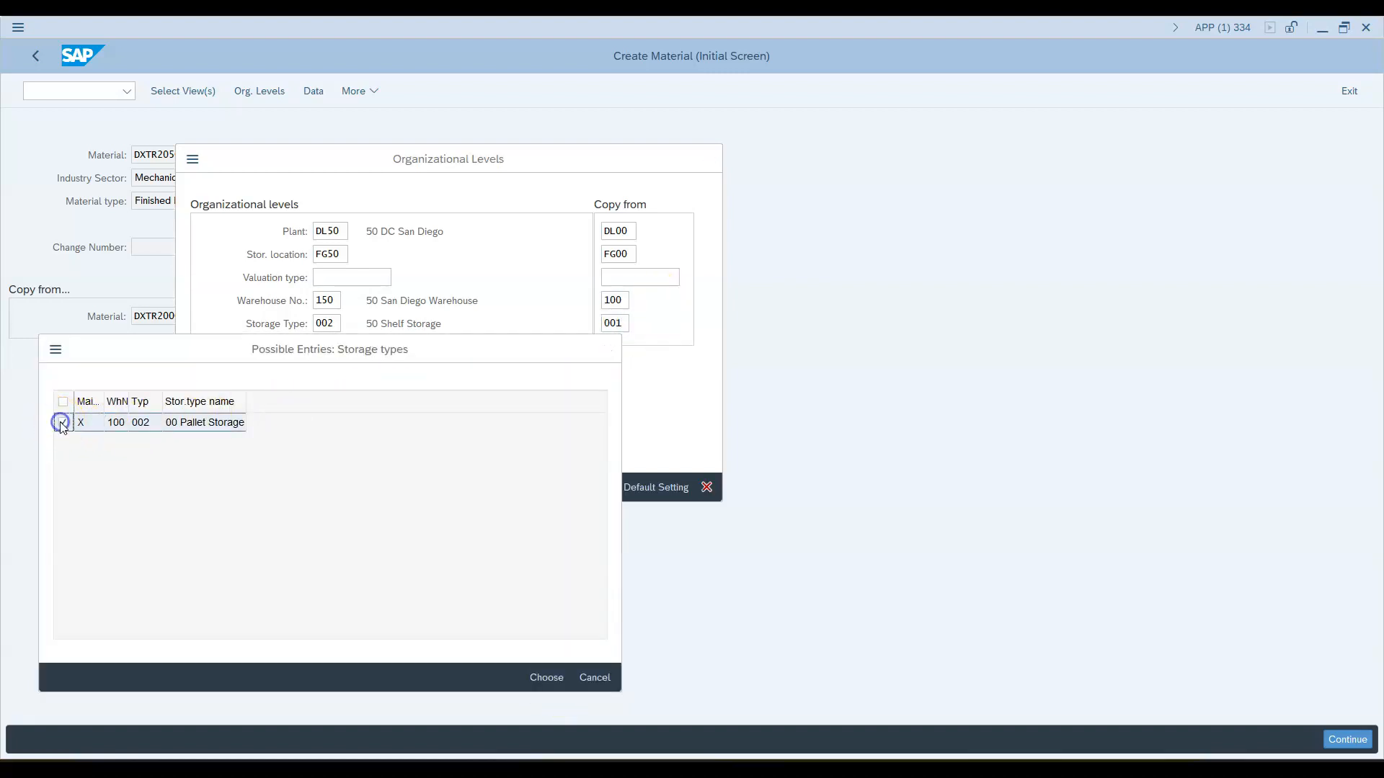
pyautogui.click(545, 678)
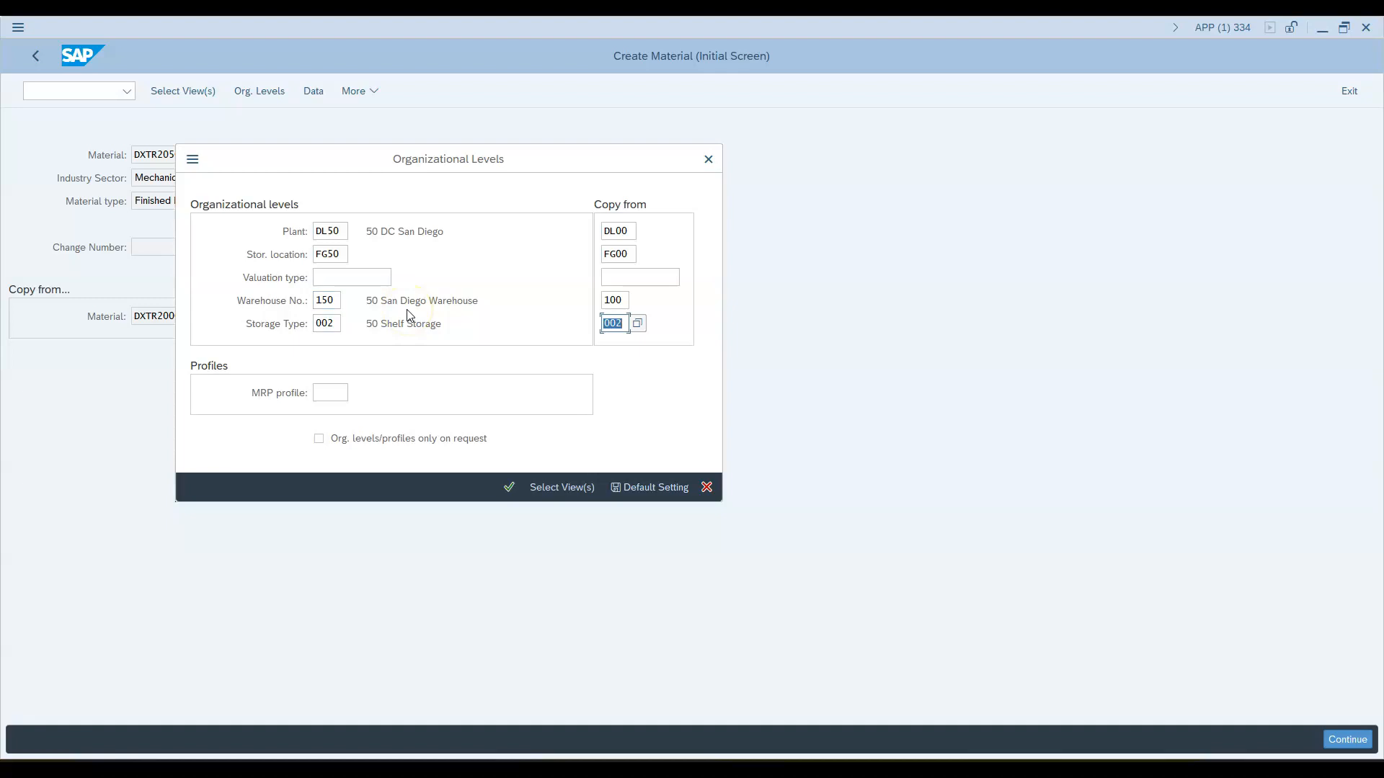
# Step: Store the organizational levels as the default setting, confirm them, and advance to DXTR2050's MRP 1 view for plant DL50
pyautogui.click(333, 300)
pyautogui.click(625, 490)
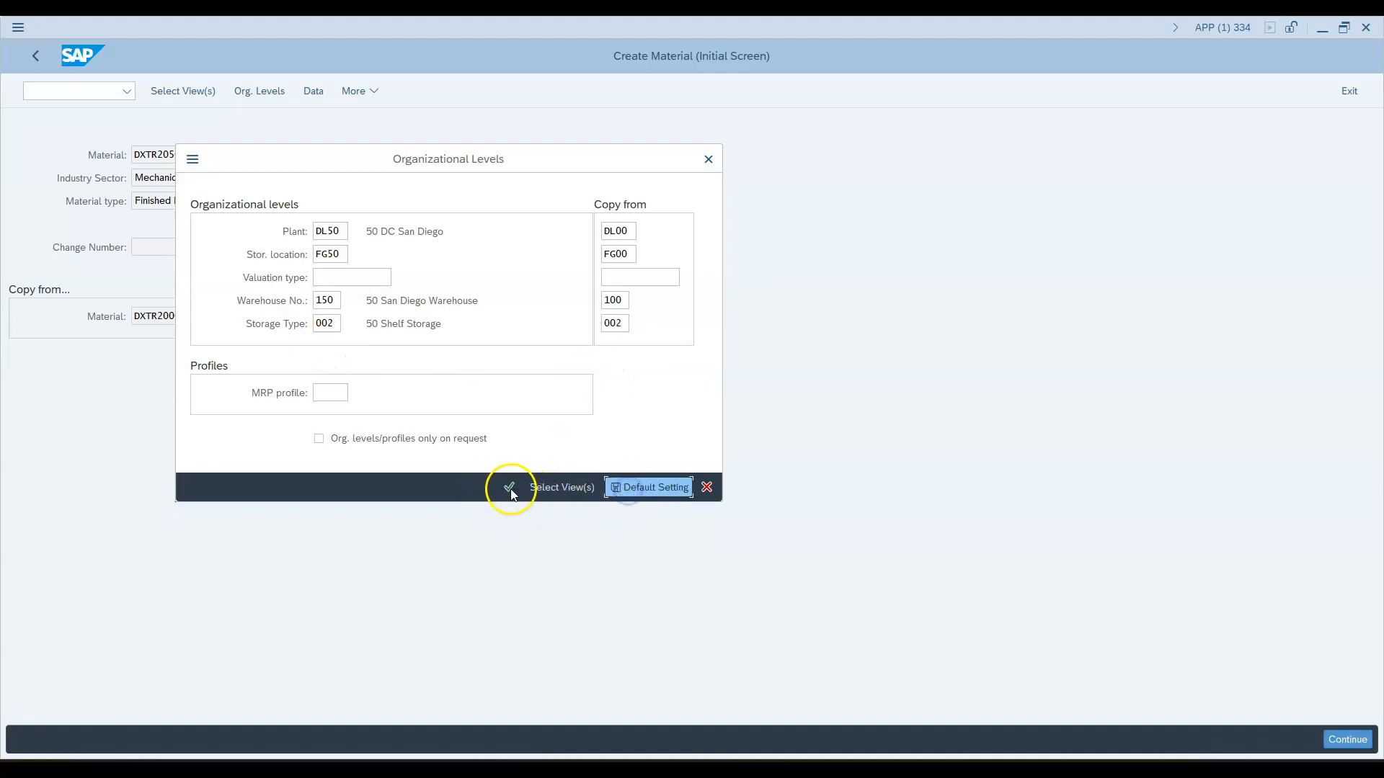
pyautogui.click(510, 490)
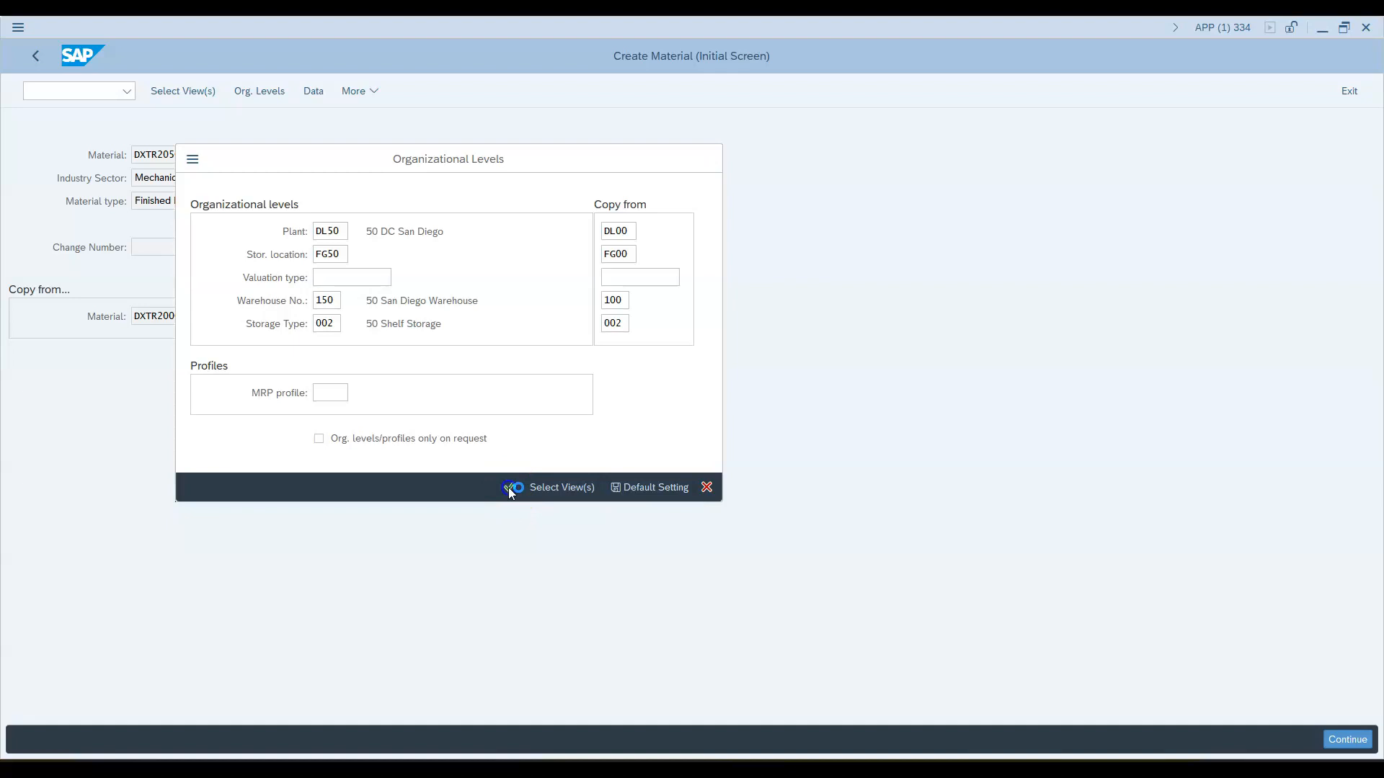
pyautogui.click(508, 487)
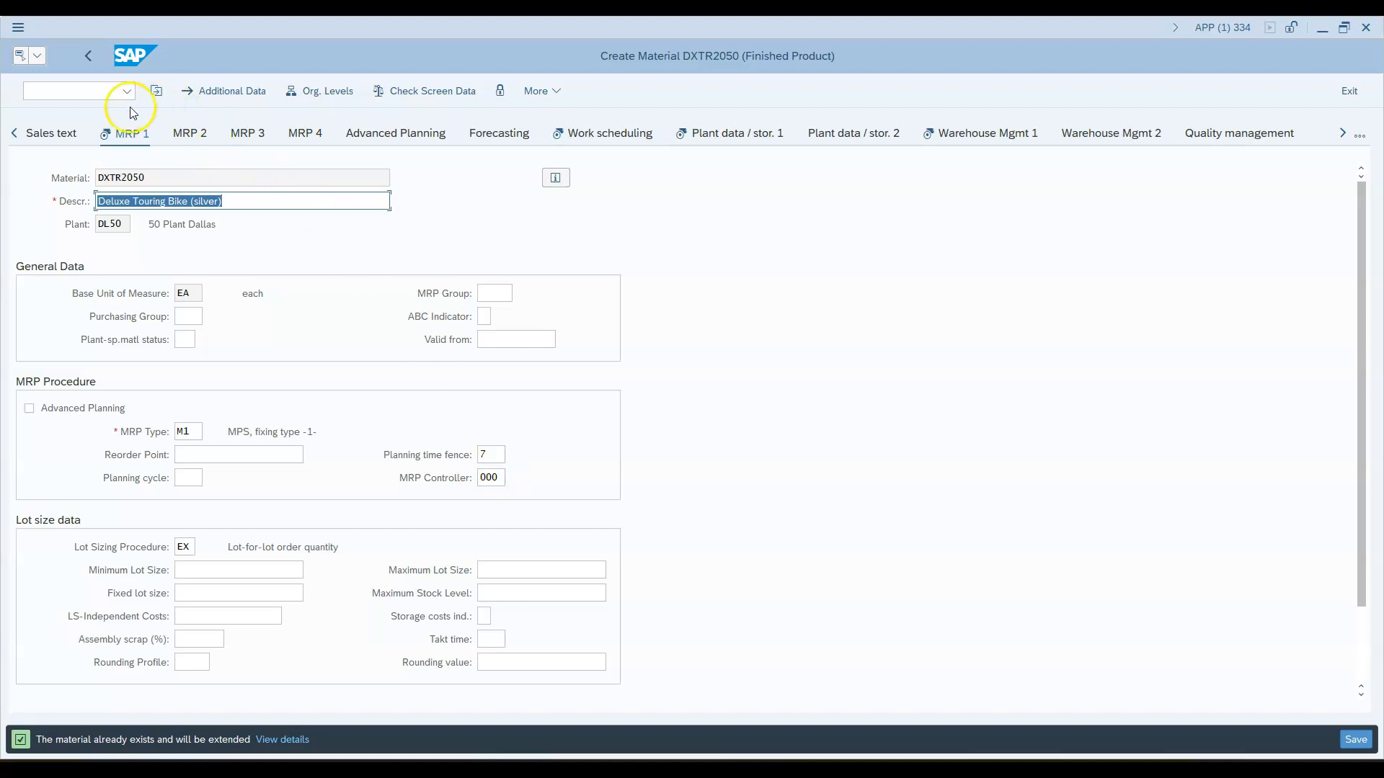
# Step: Pick MRP type M1, MPS fixing type -1-, from the possible entries and continue to the Work scheduling view
pyautogui.click(192, 431)
pyautogui.click(211, 434)
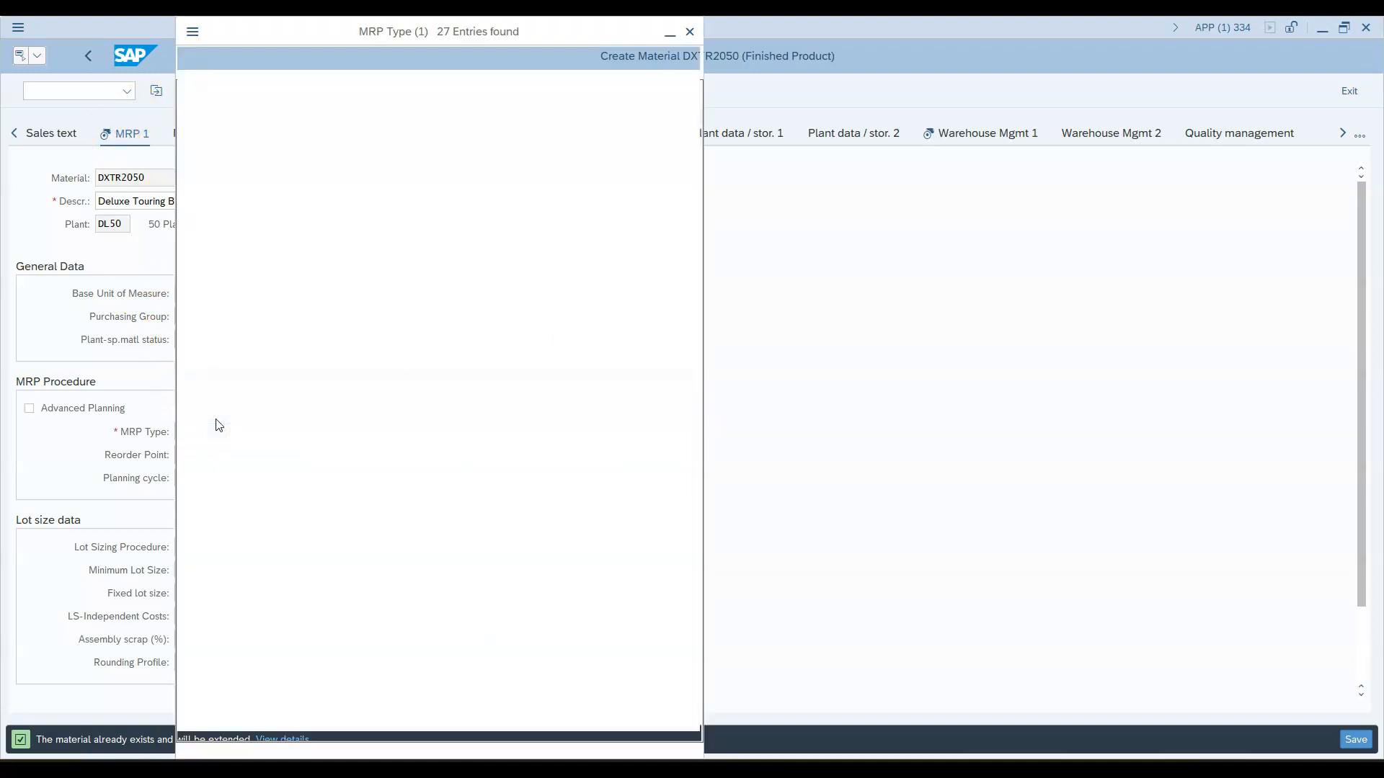
pyautogui.doubleClick(201, 351)
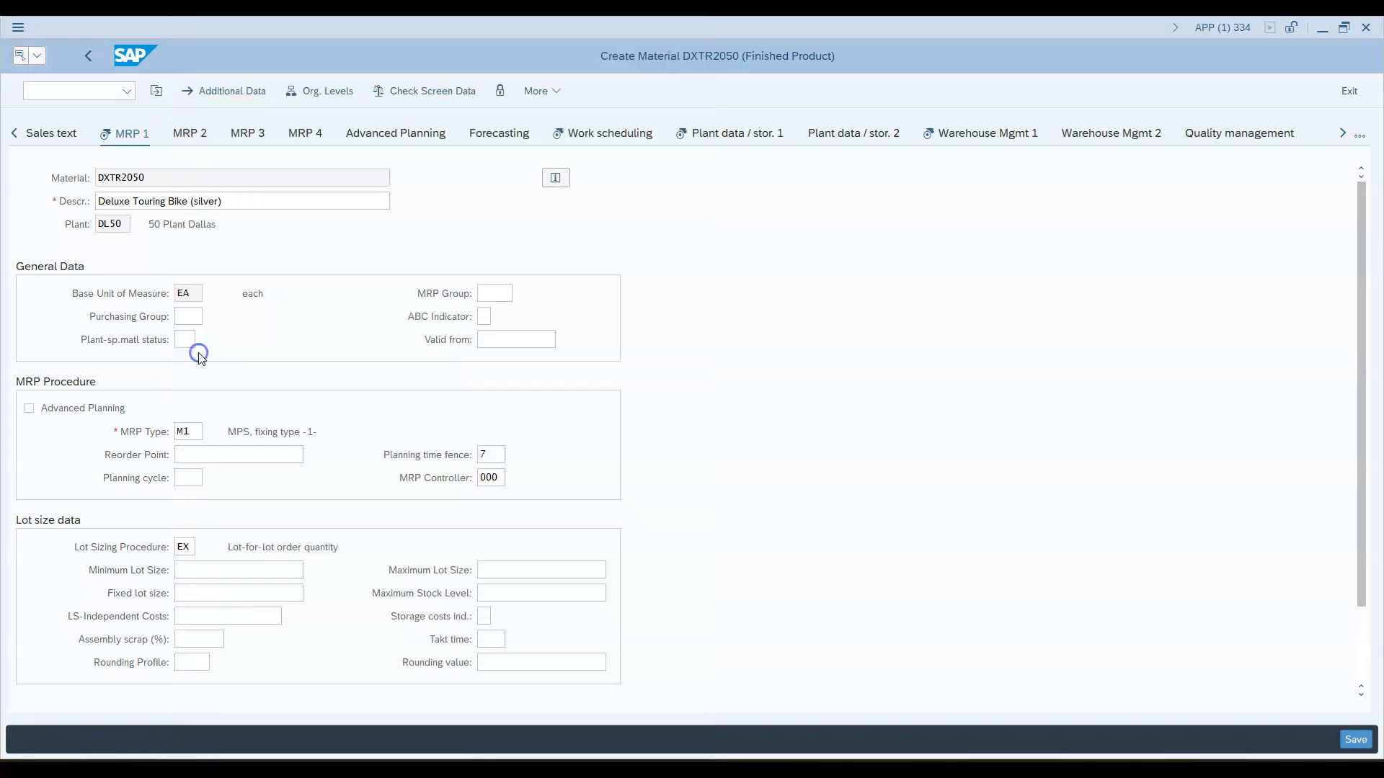
pyautogui.press('Return')
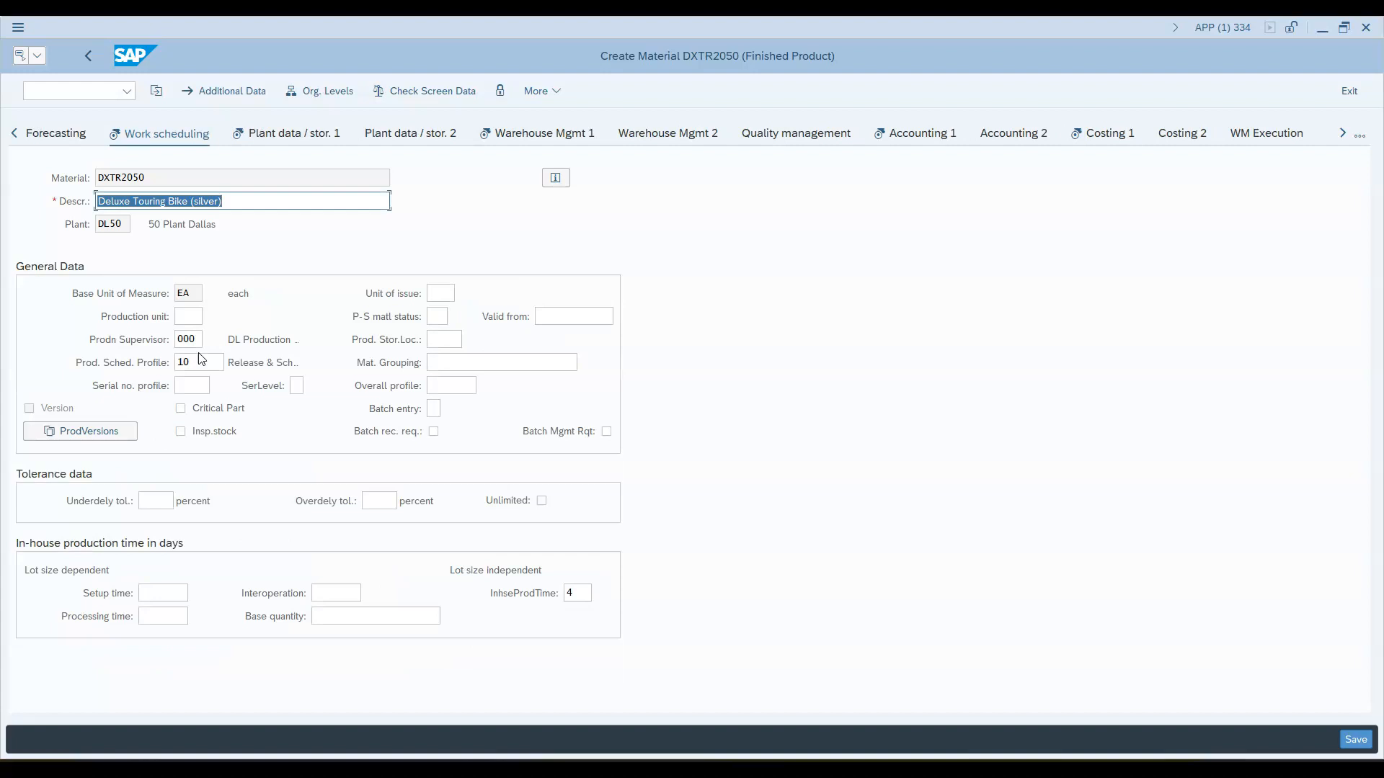
# Step: Accept the copied data in the plant storage, warehouse management, accounting and costing views, and save material DXTR2050
pyautogui.press('Return')
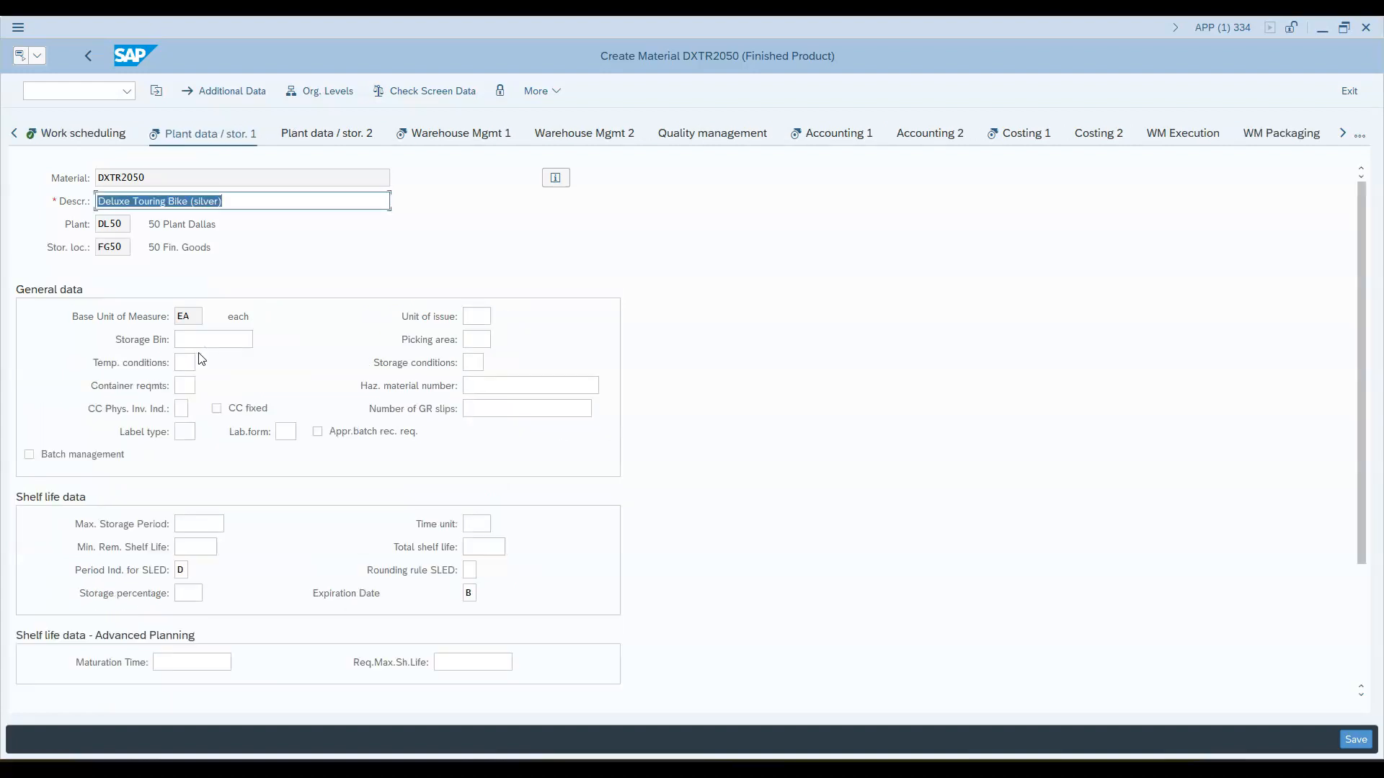
pyautogui.press('Return')
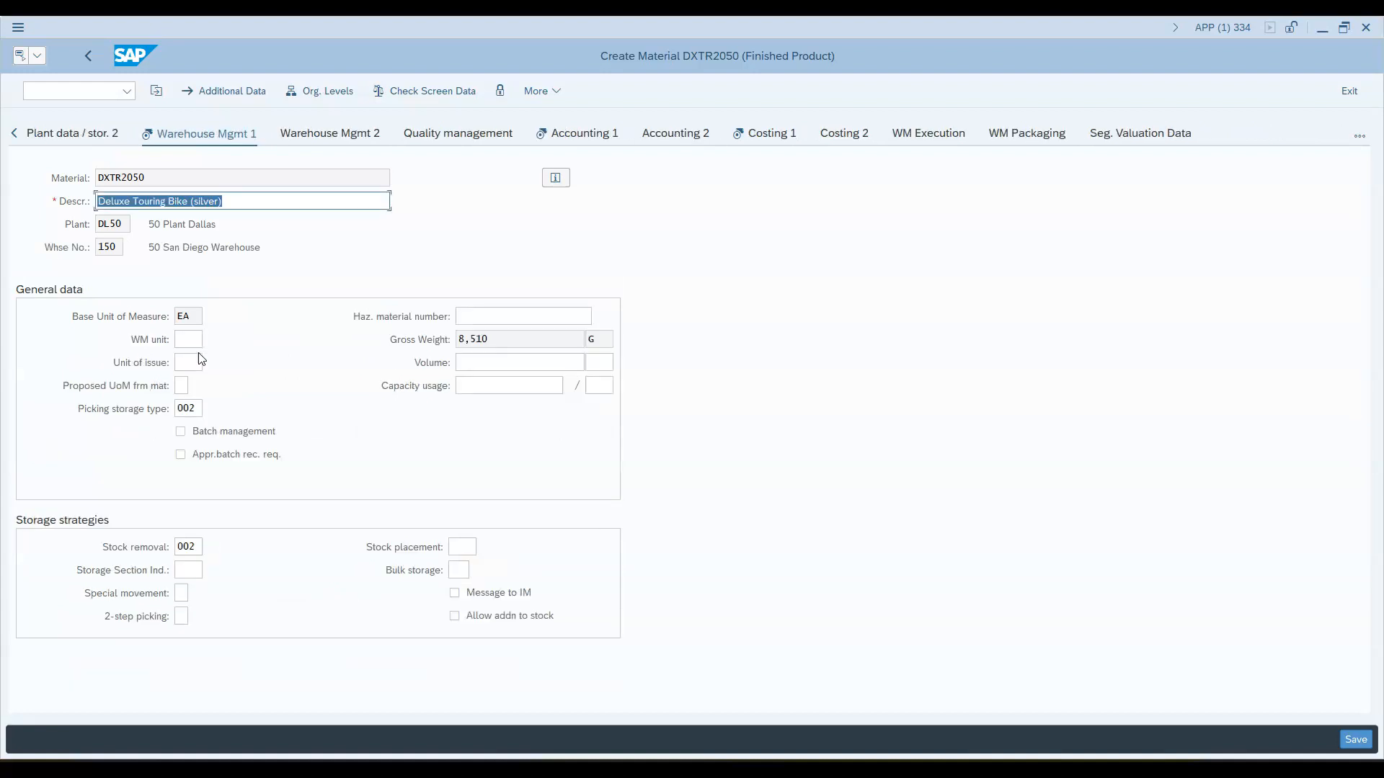
pyautogui.press('Return')
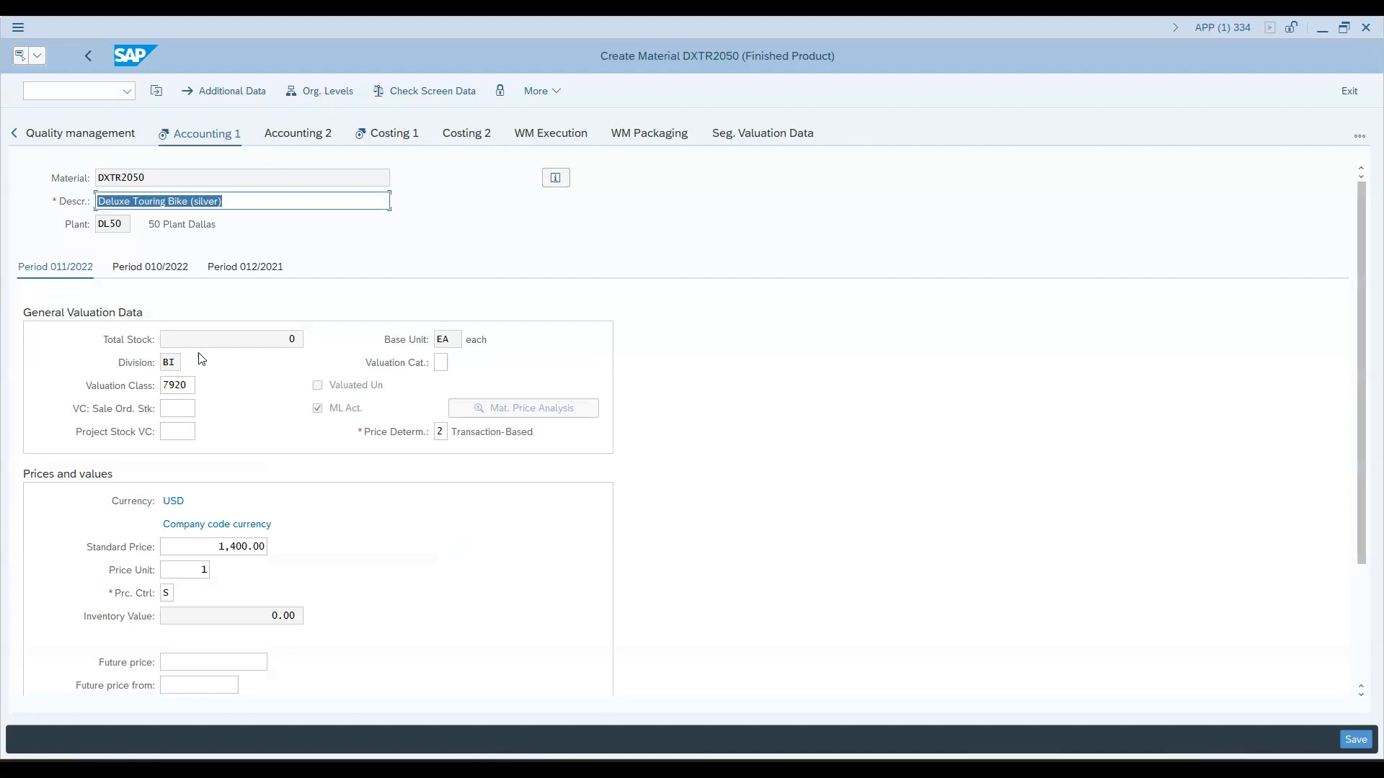
pyautogui.press('Return')
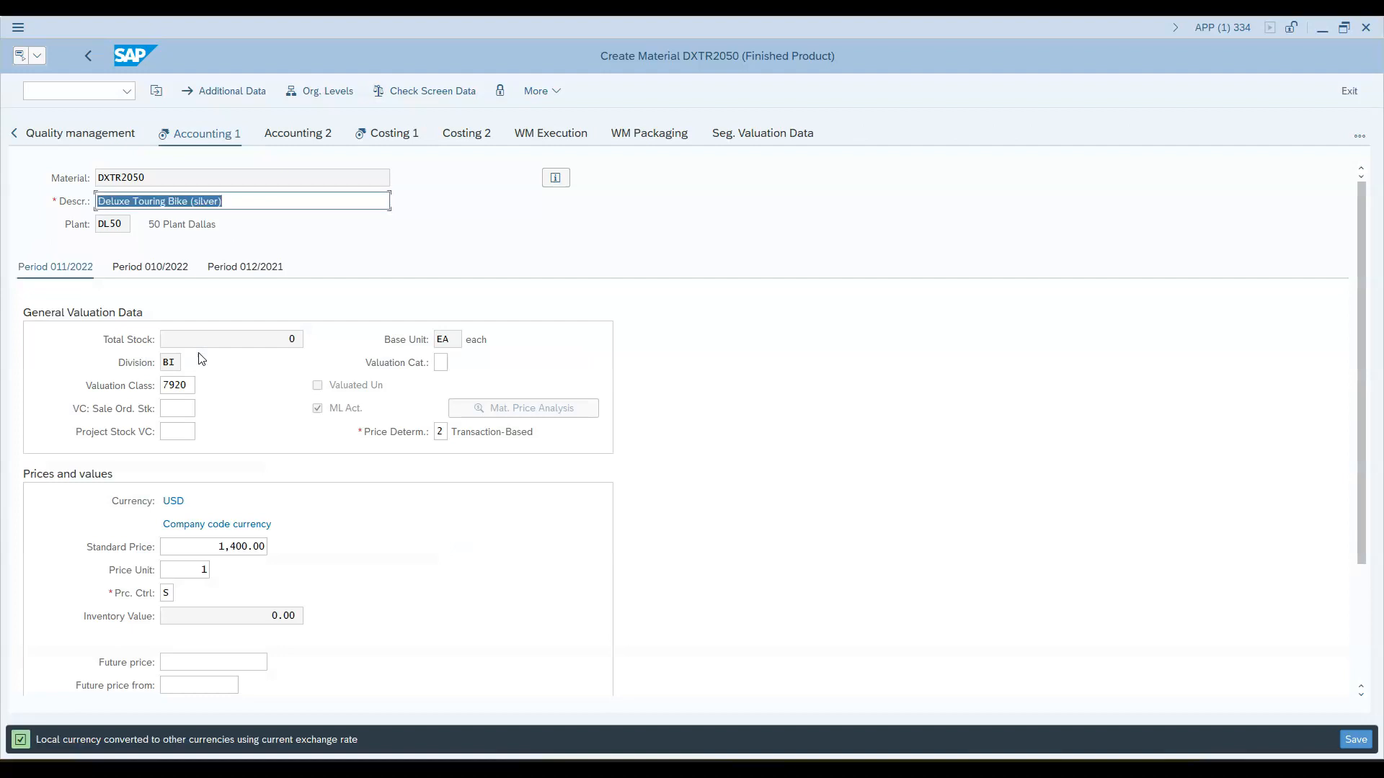
pyautogui.press('Return')
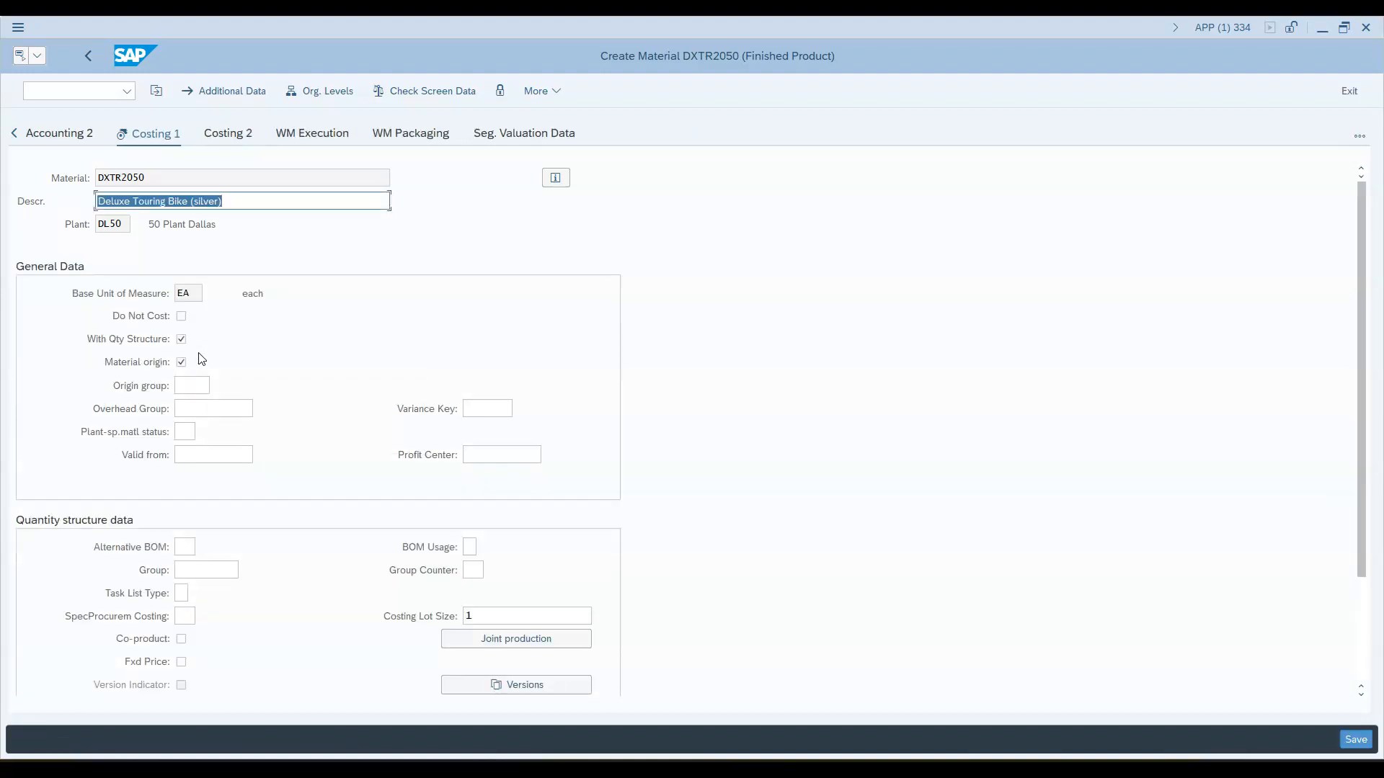
pyautogui.press('Return')
pyautogui.click(309, 420)
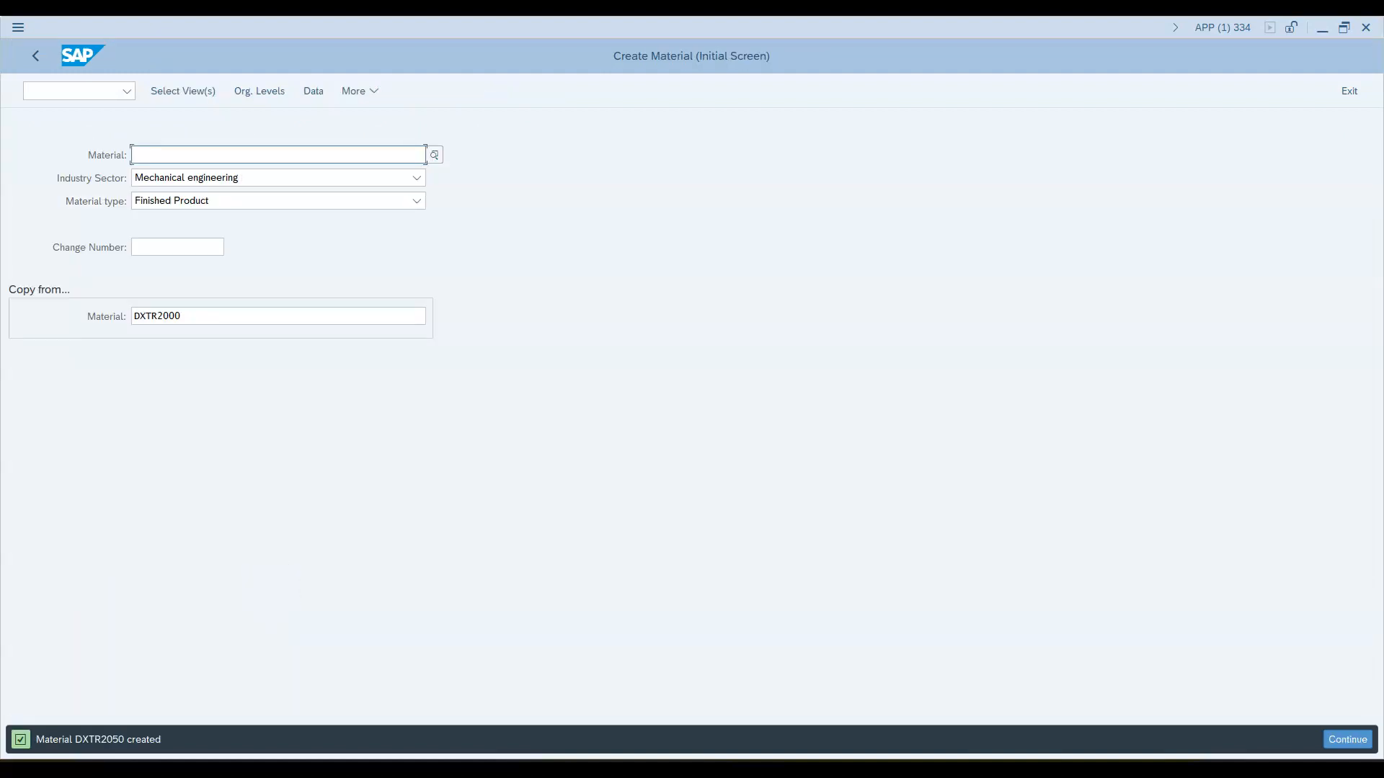
# Step: Switch to the quiz document in Word, review its master data tasks through the pricing conditions, and return to SAP
pyautogui.click(874, 770)
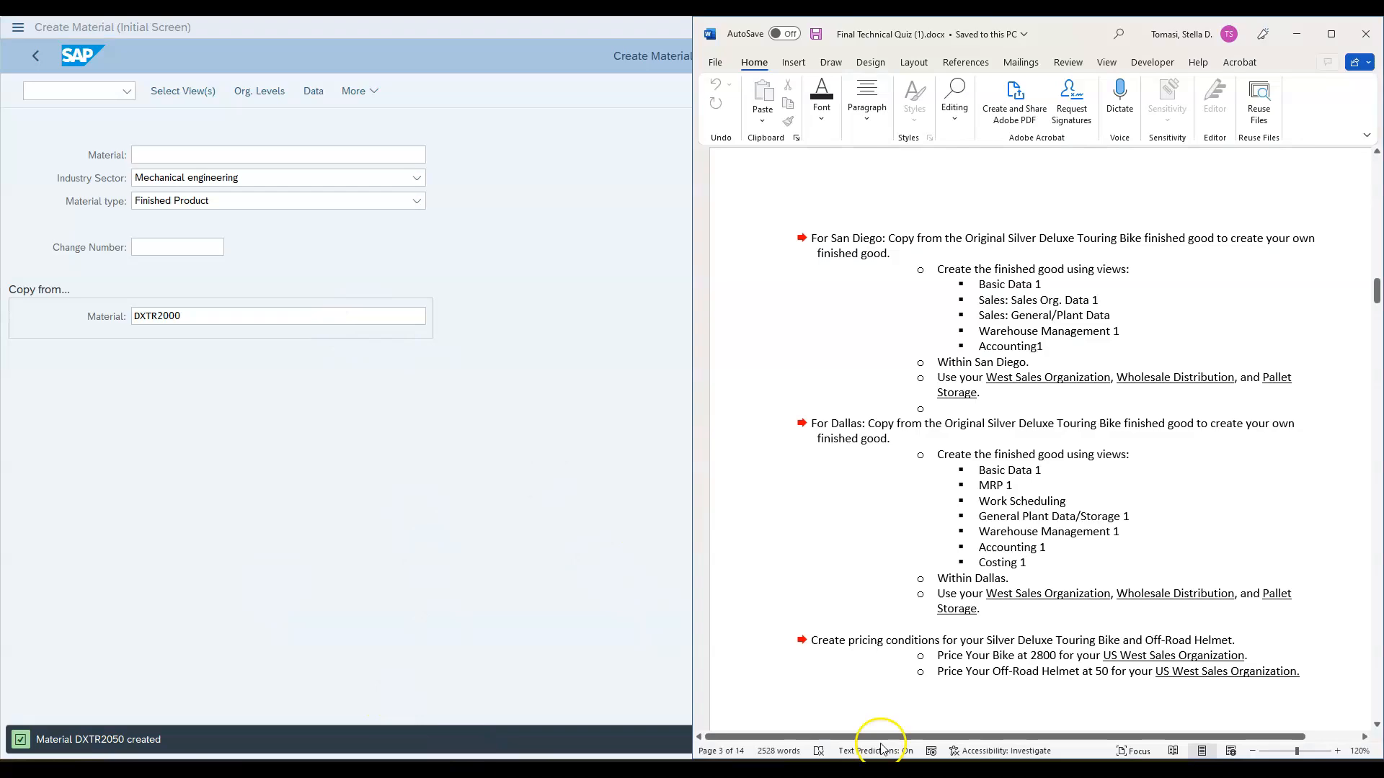
pyautogui.scroll(-4, 1001, 436)
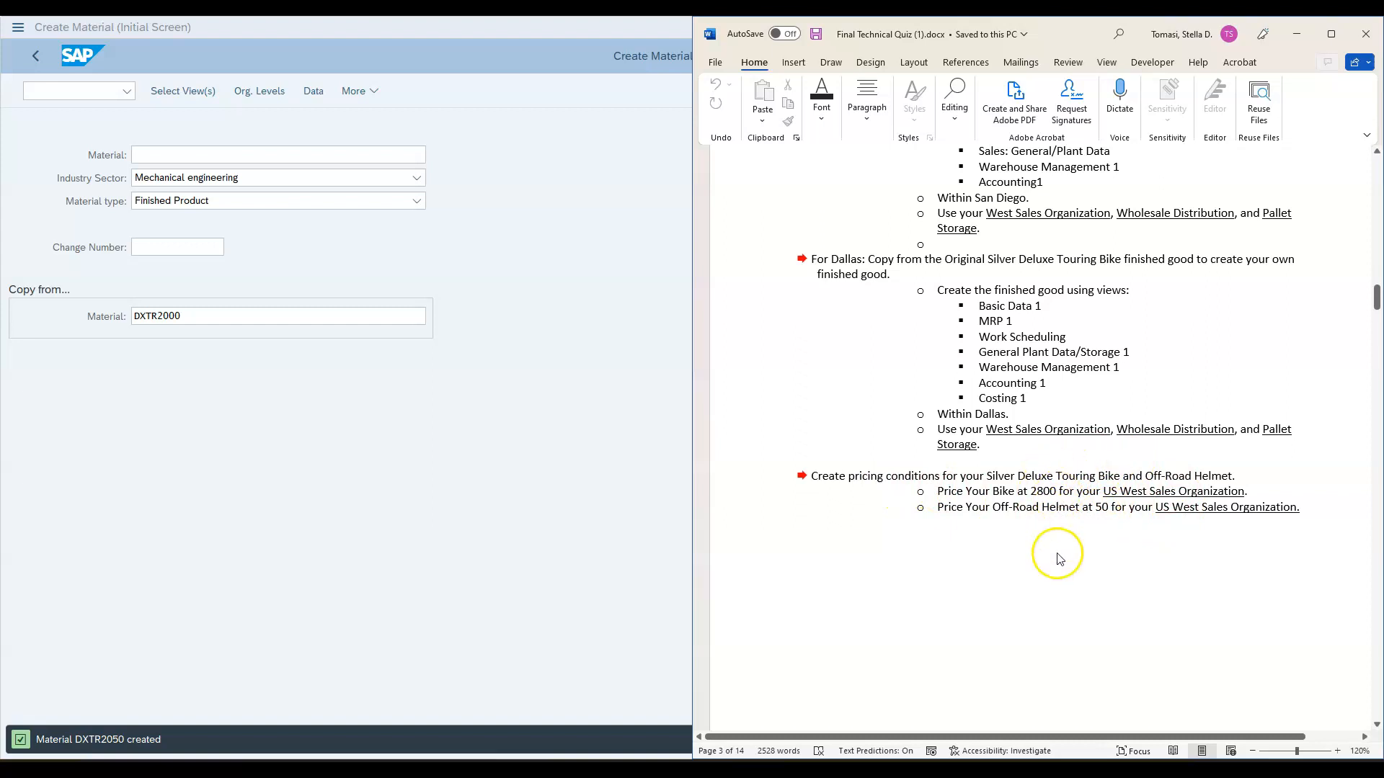
pyautogui.scroll(2, 1057, 558)
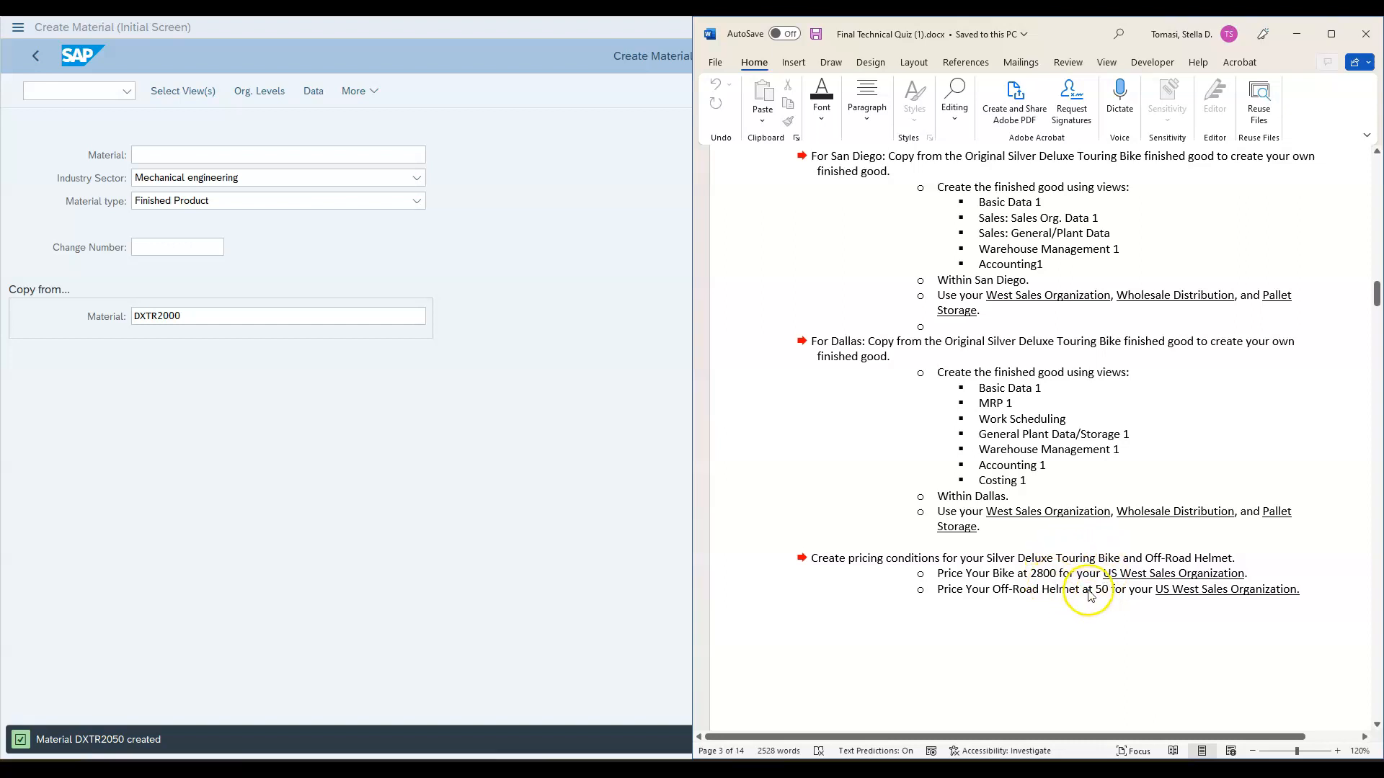
pyautogui.scroll(15, 1054, 599)
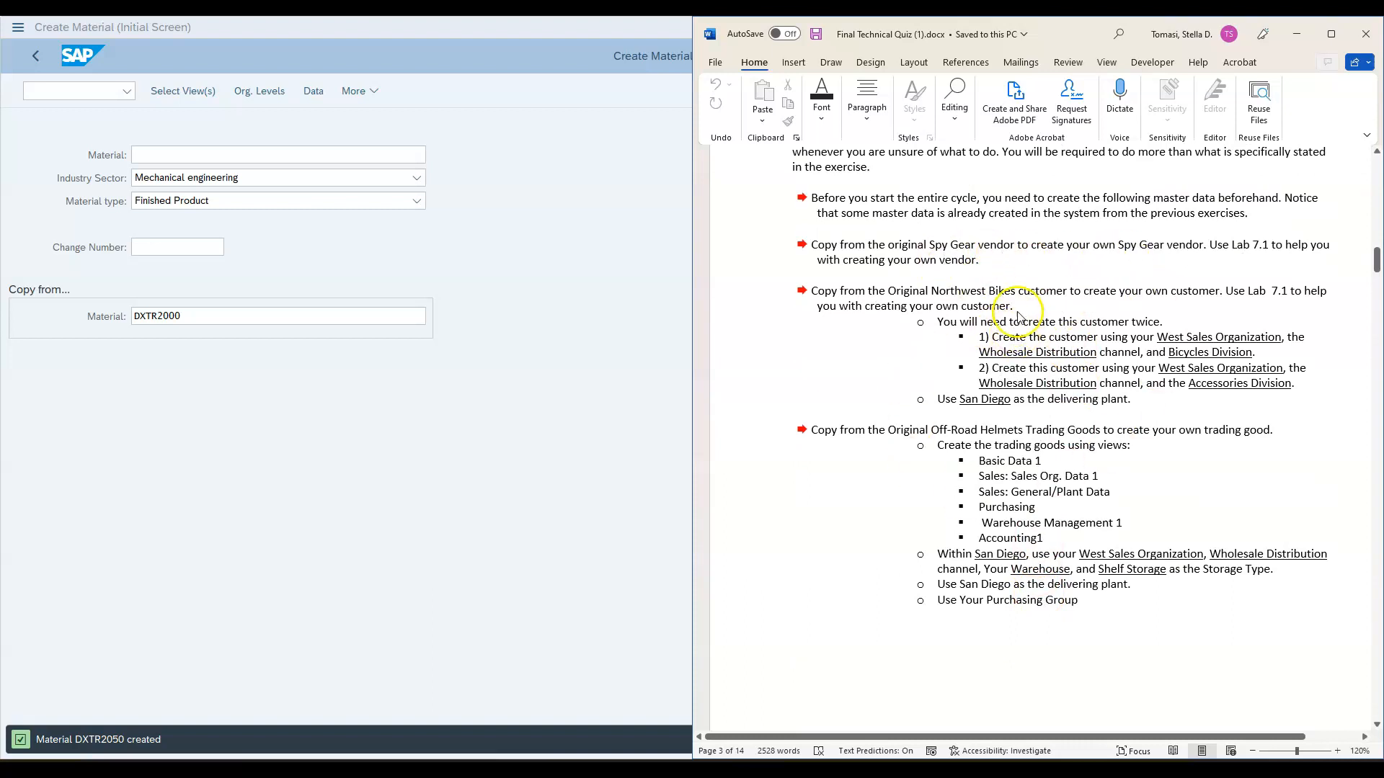
pyautogui.scroll(-8, 1035, 571)
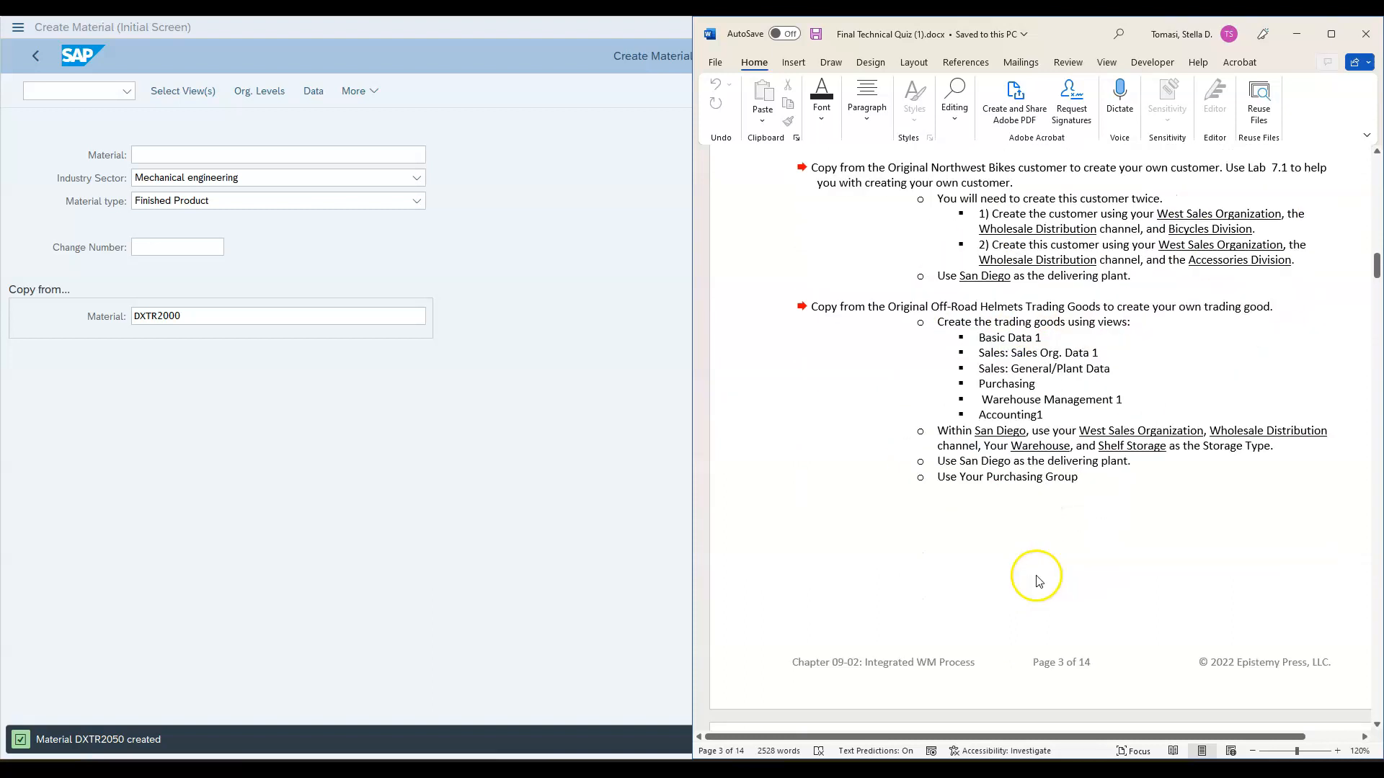
pyautogui.scroll(-9, 1070, 622)
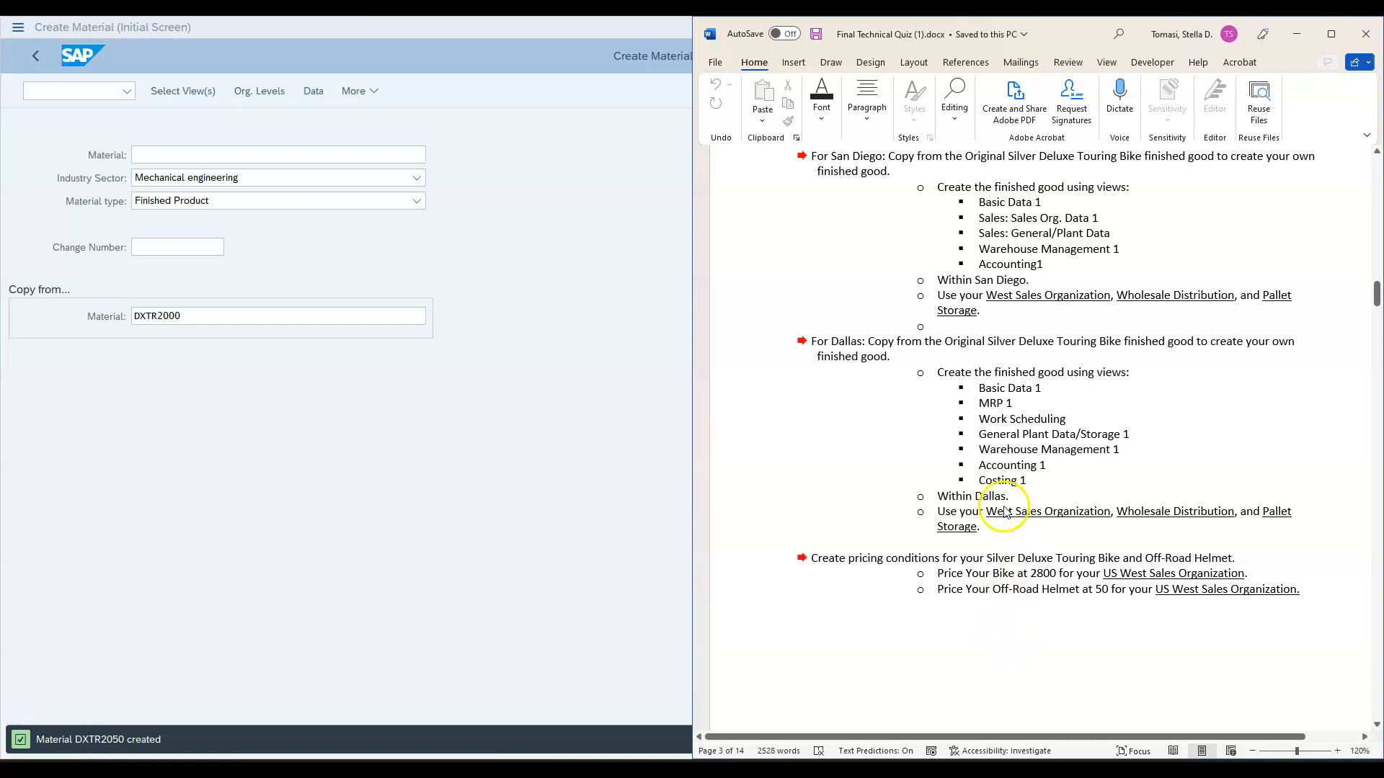
pyautogui.click(540, 602)
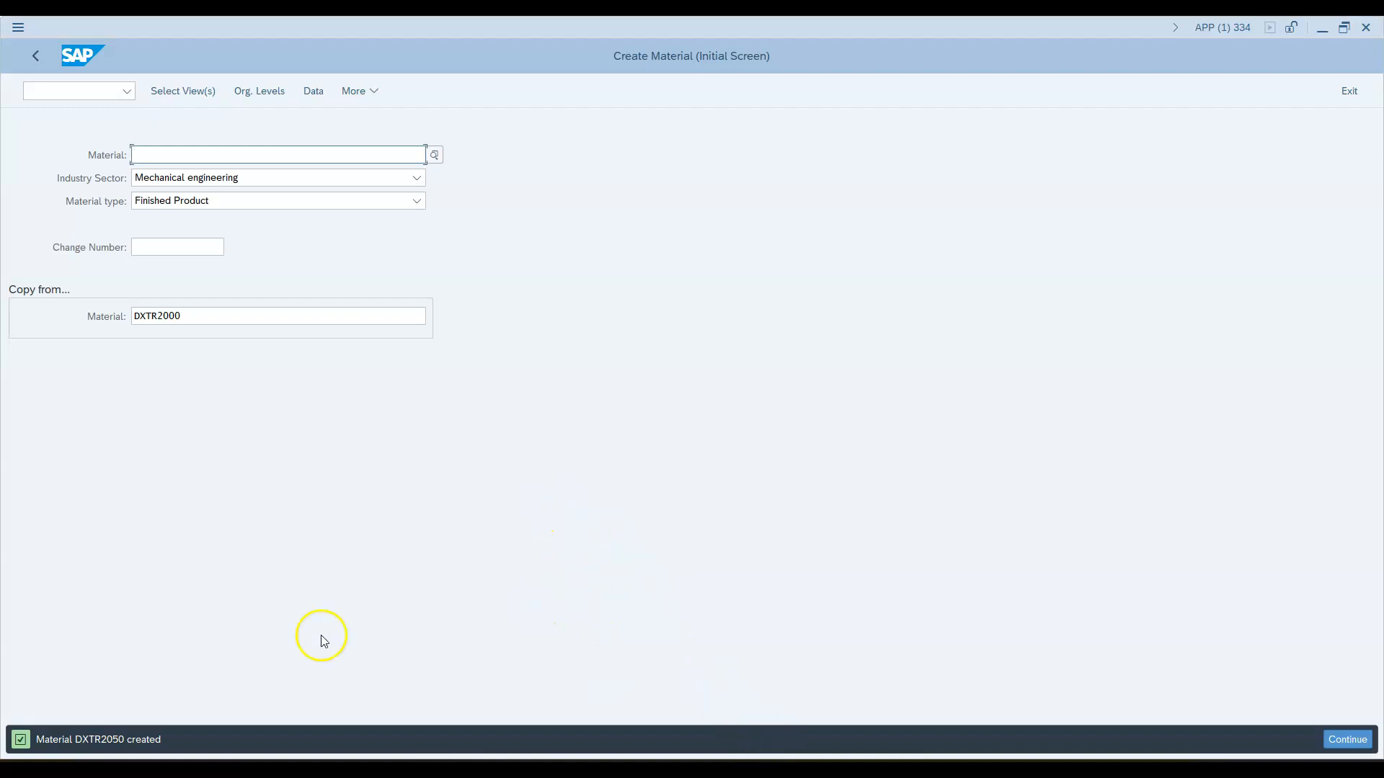